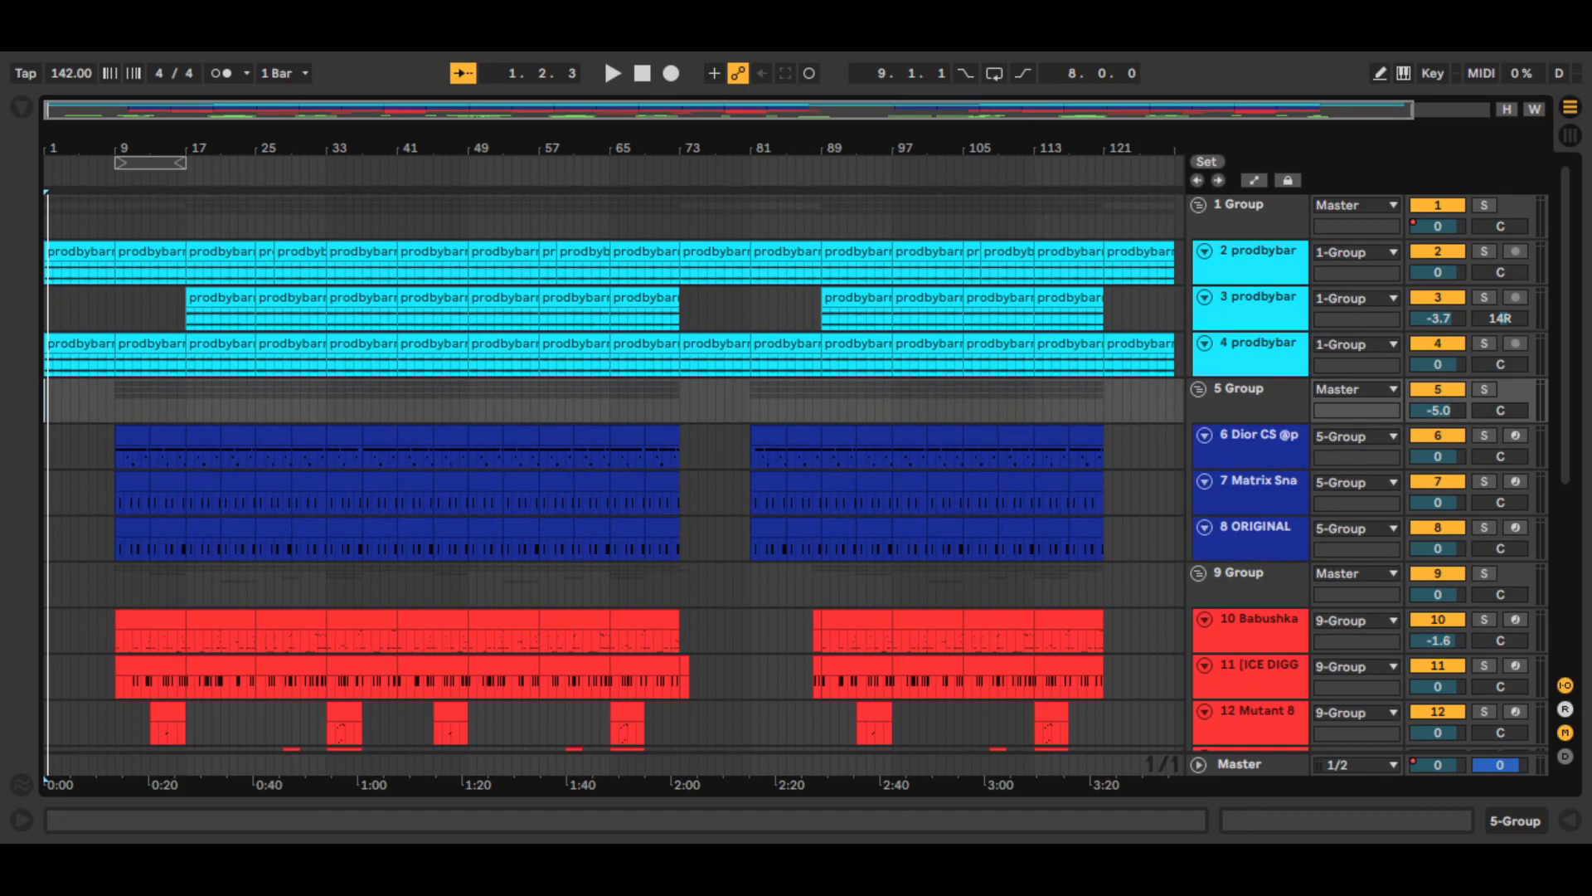
Step: Stop playback and inspect the cyan melody tracks and the blue snare and drum tracks one by one
click(642, 74)
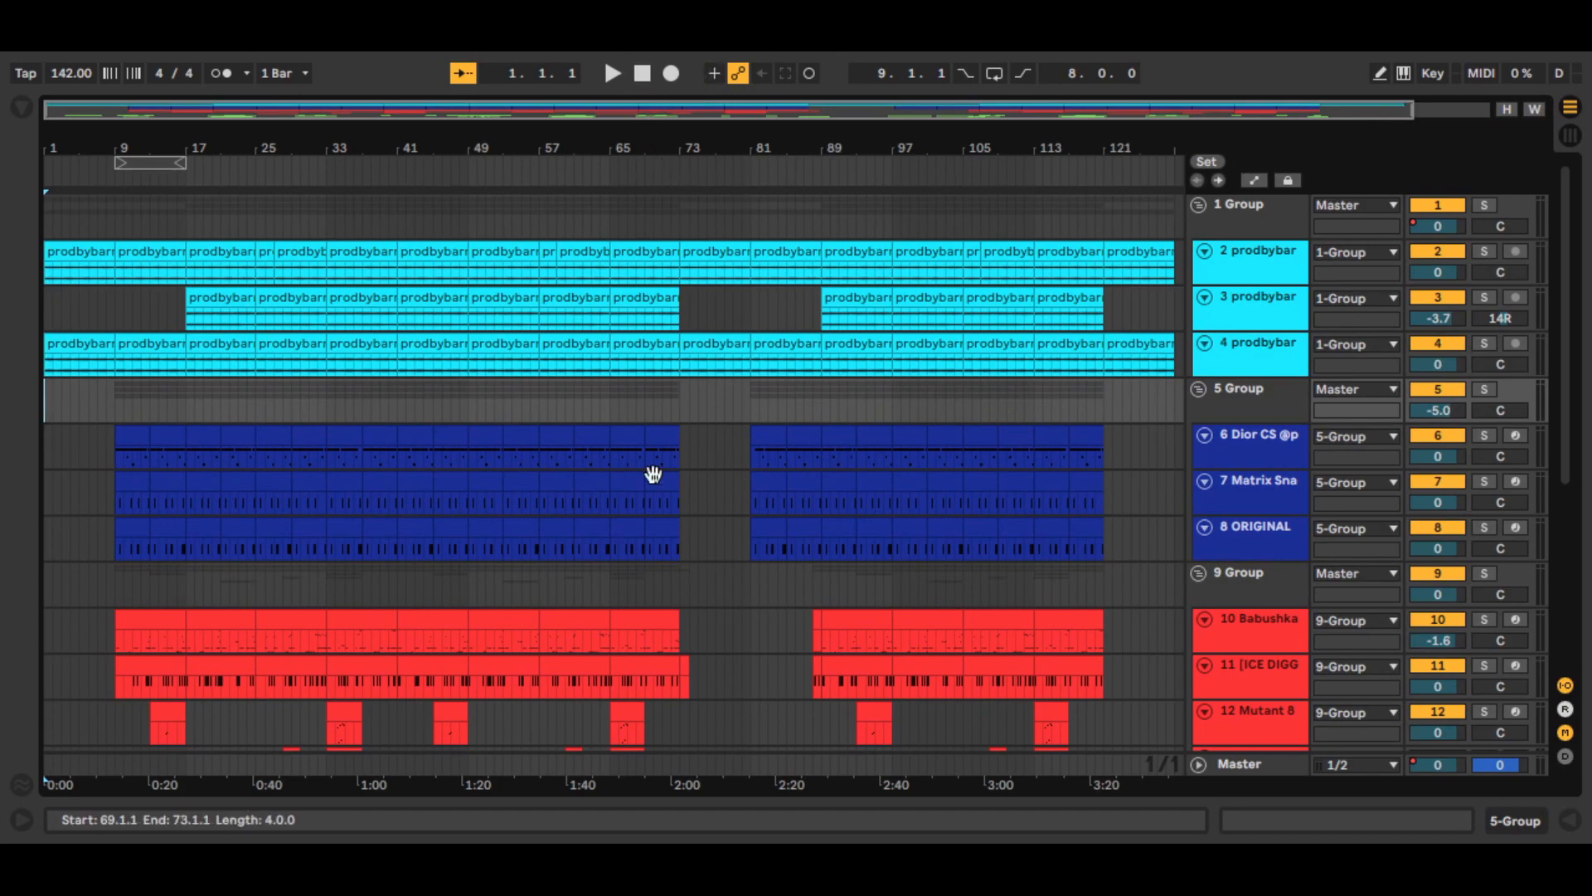
click(1269, 254)
click(1251, 305)
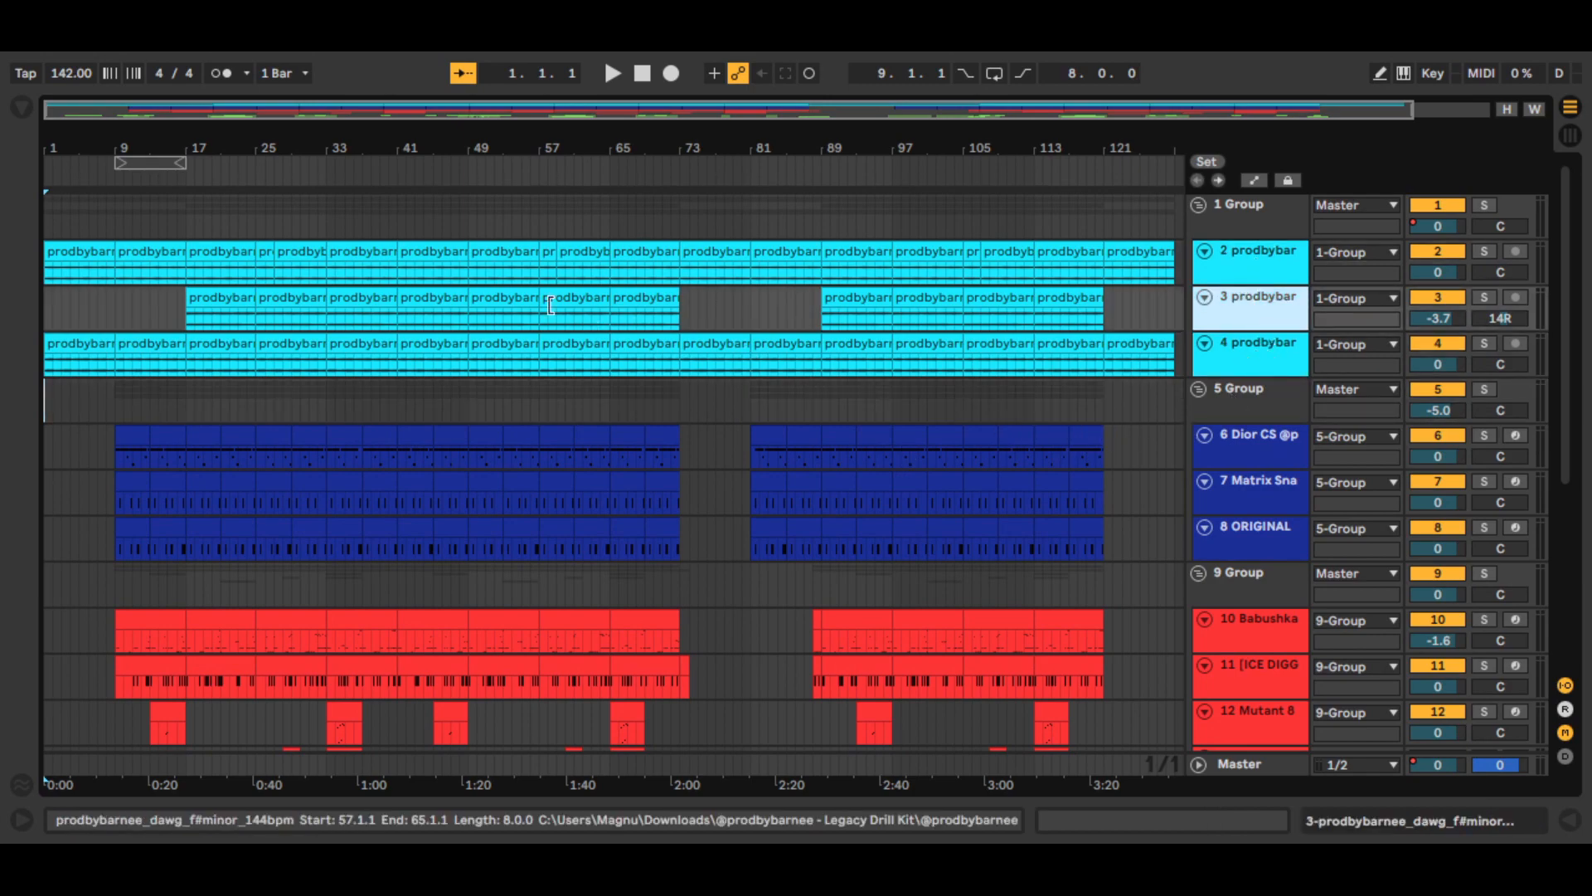
click(1270, 461)
click(1277, 498)
click(1275, 537)
click(1266, 455)
click(1278, 491)
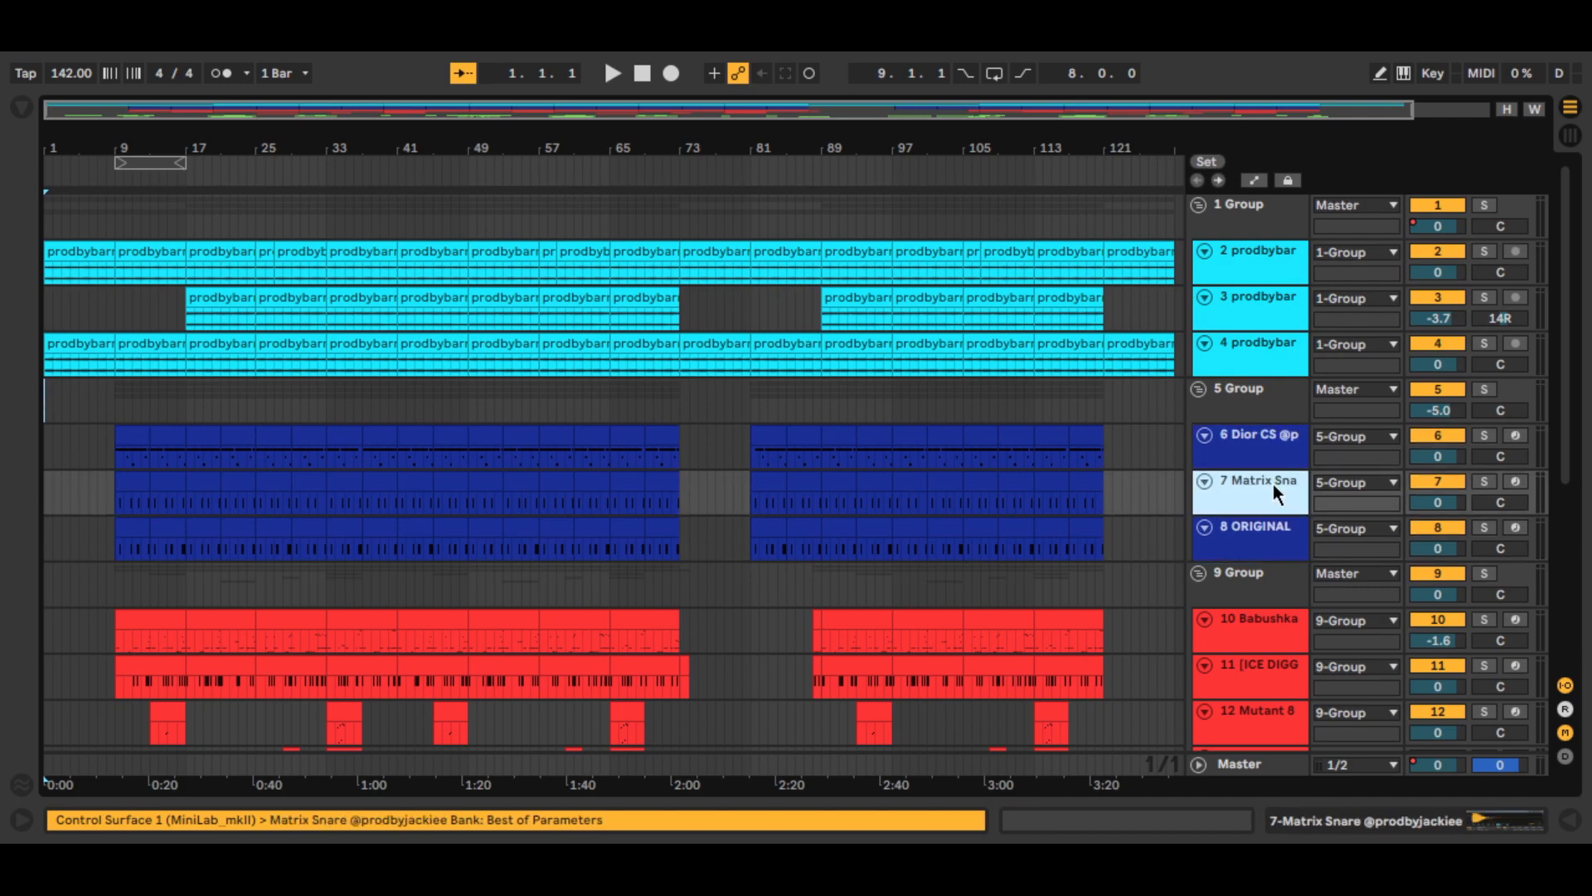
click(1280, 537)
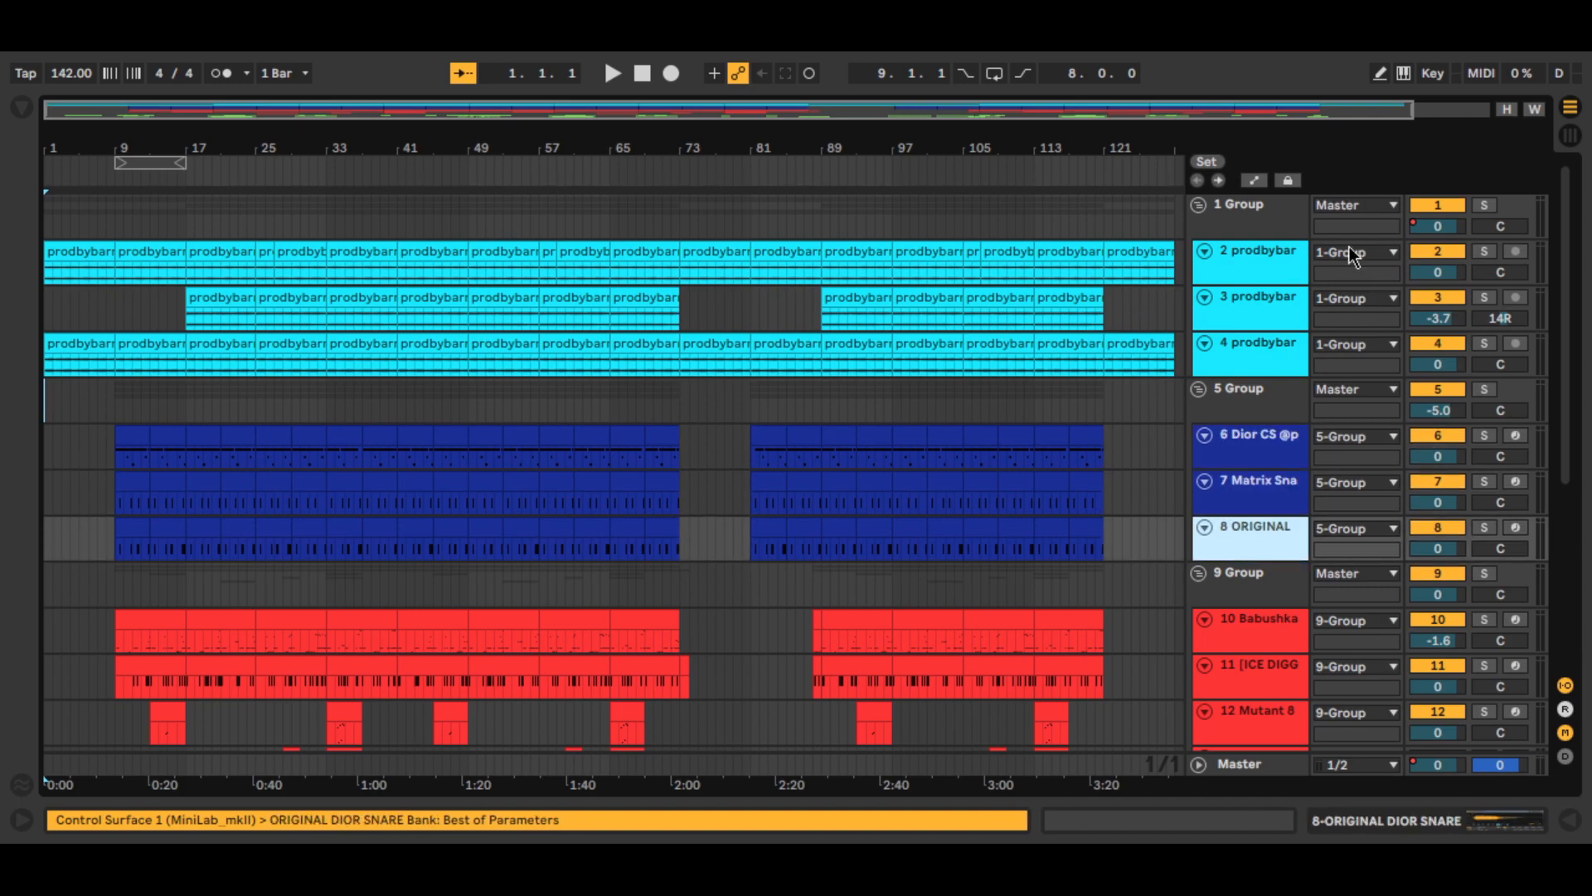
Step: Review the four track groups from 1 Group to 15 Group, and look over the tracks' mixer channels
click(1284, 226)
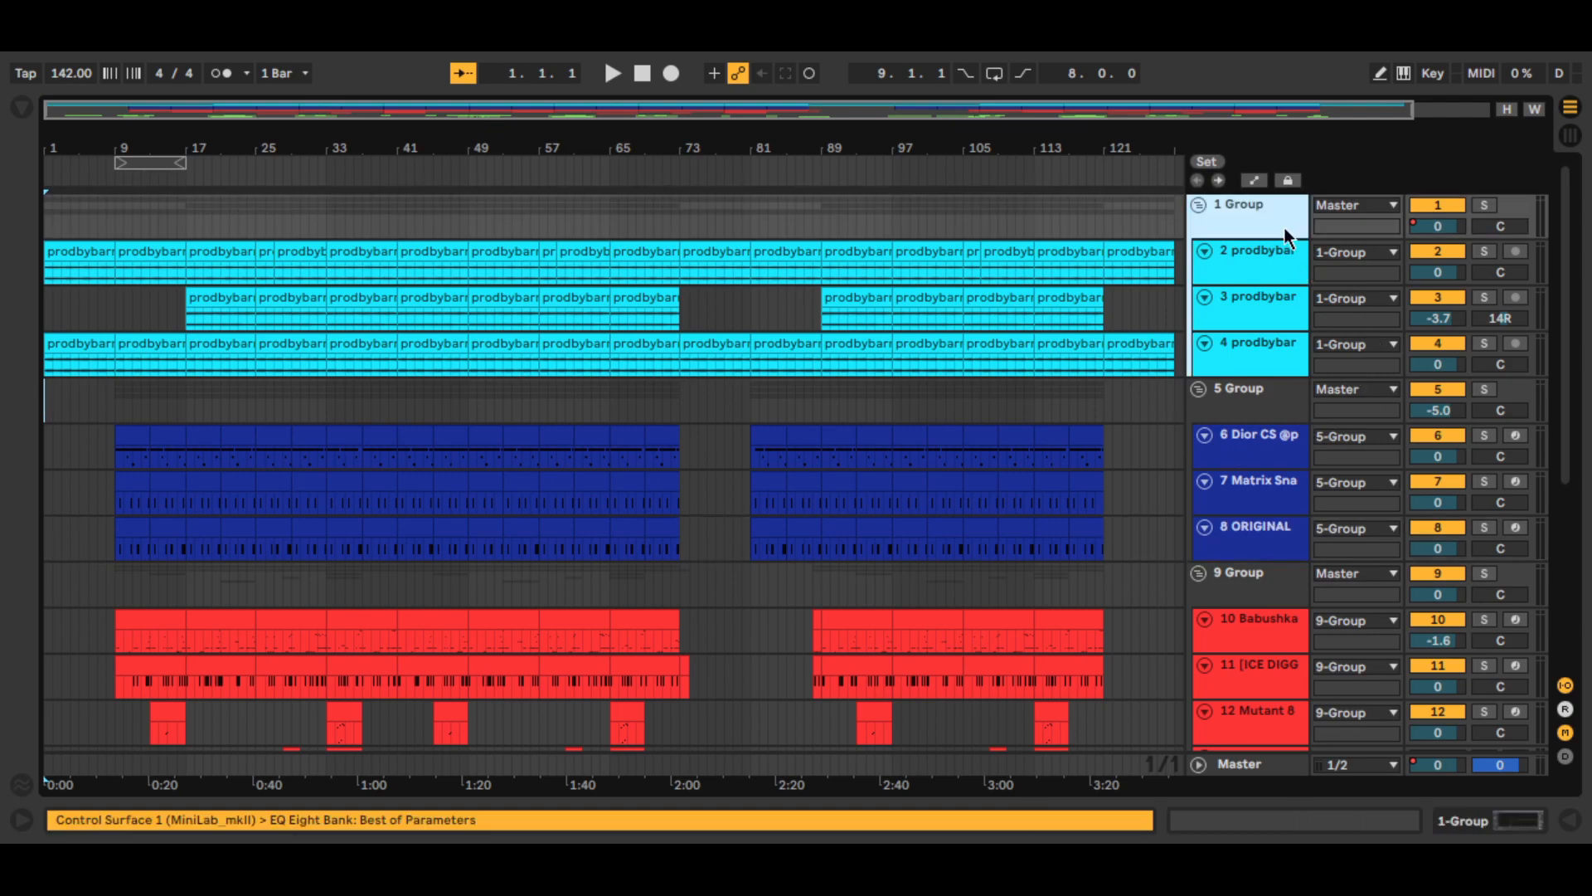
click(1251, 411)
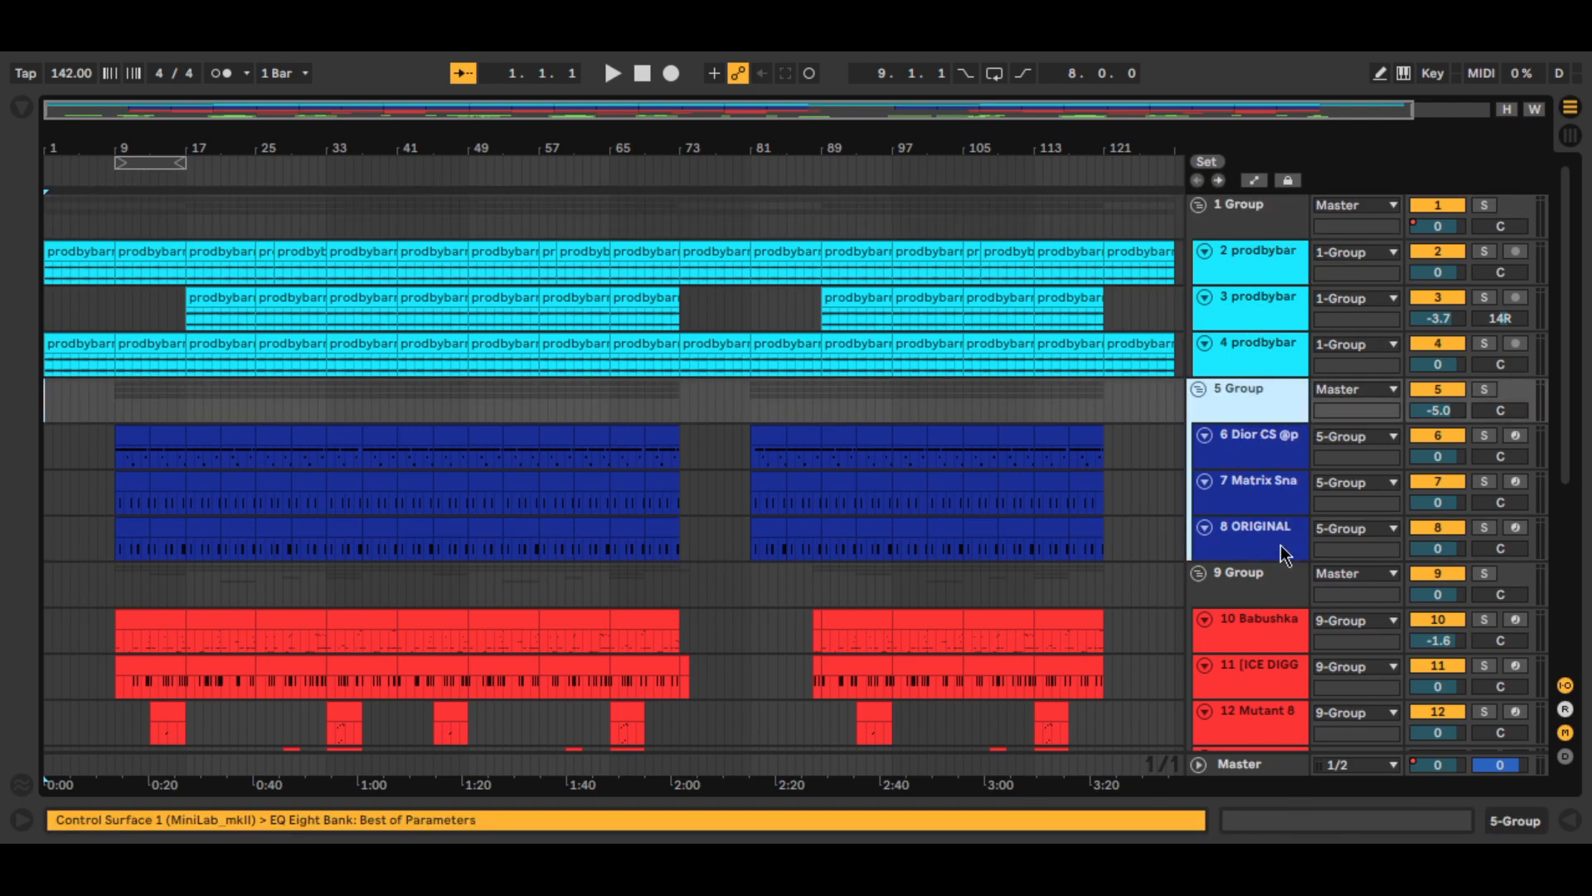
scroll(1273, 425, down, 3)
click(1256, 434)
scroll(1241, 490, down, 3)
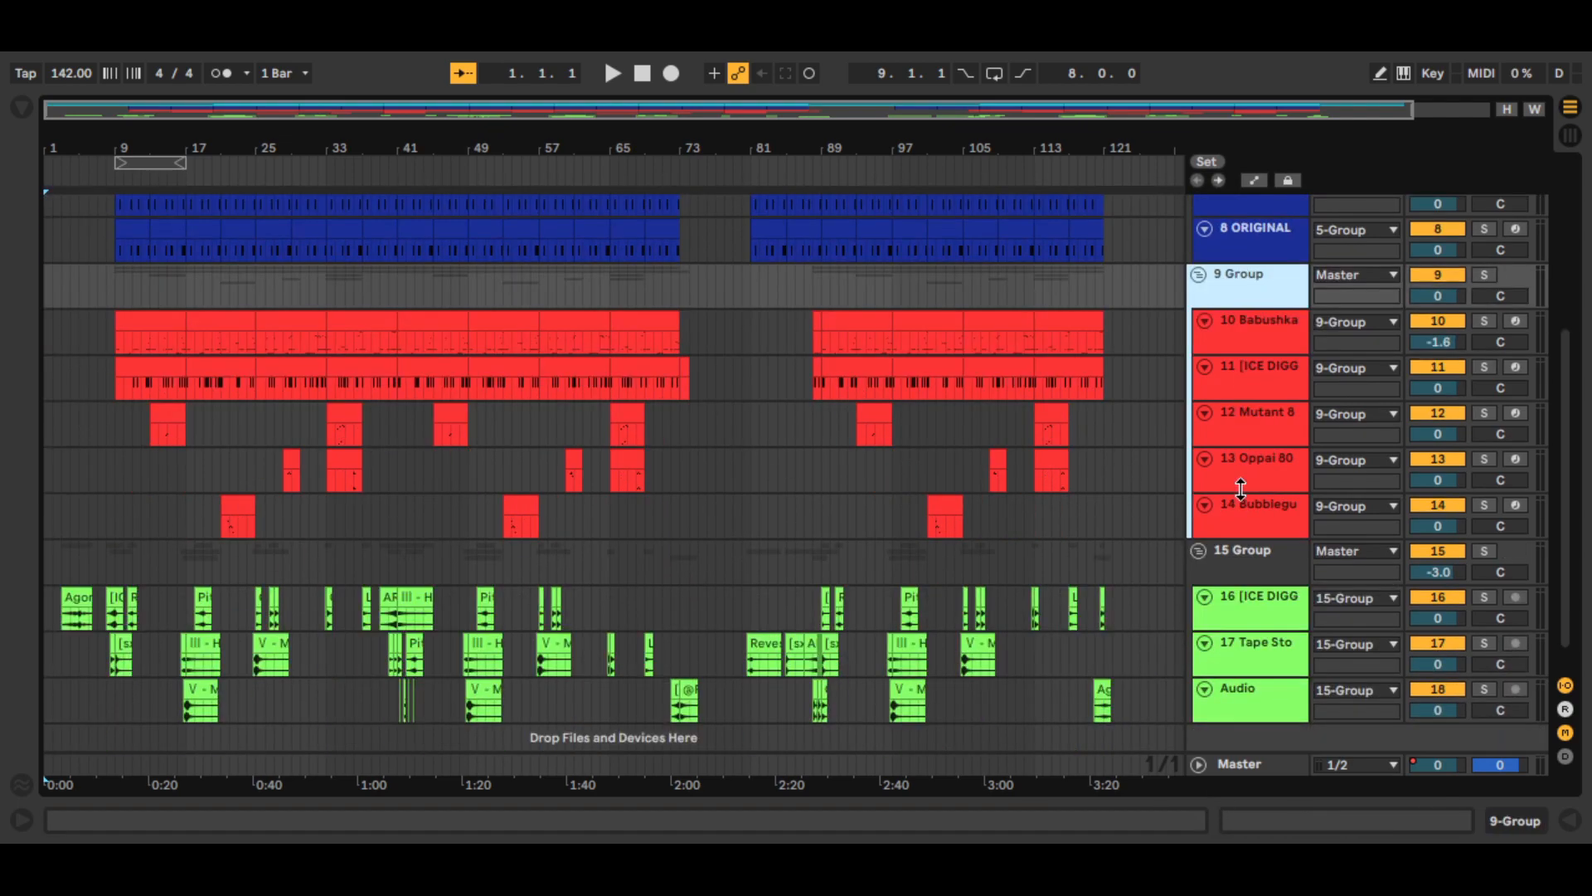
click(1266, 544)
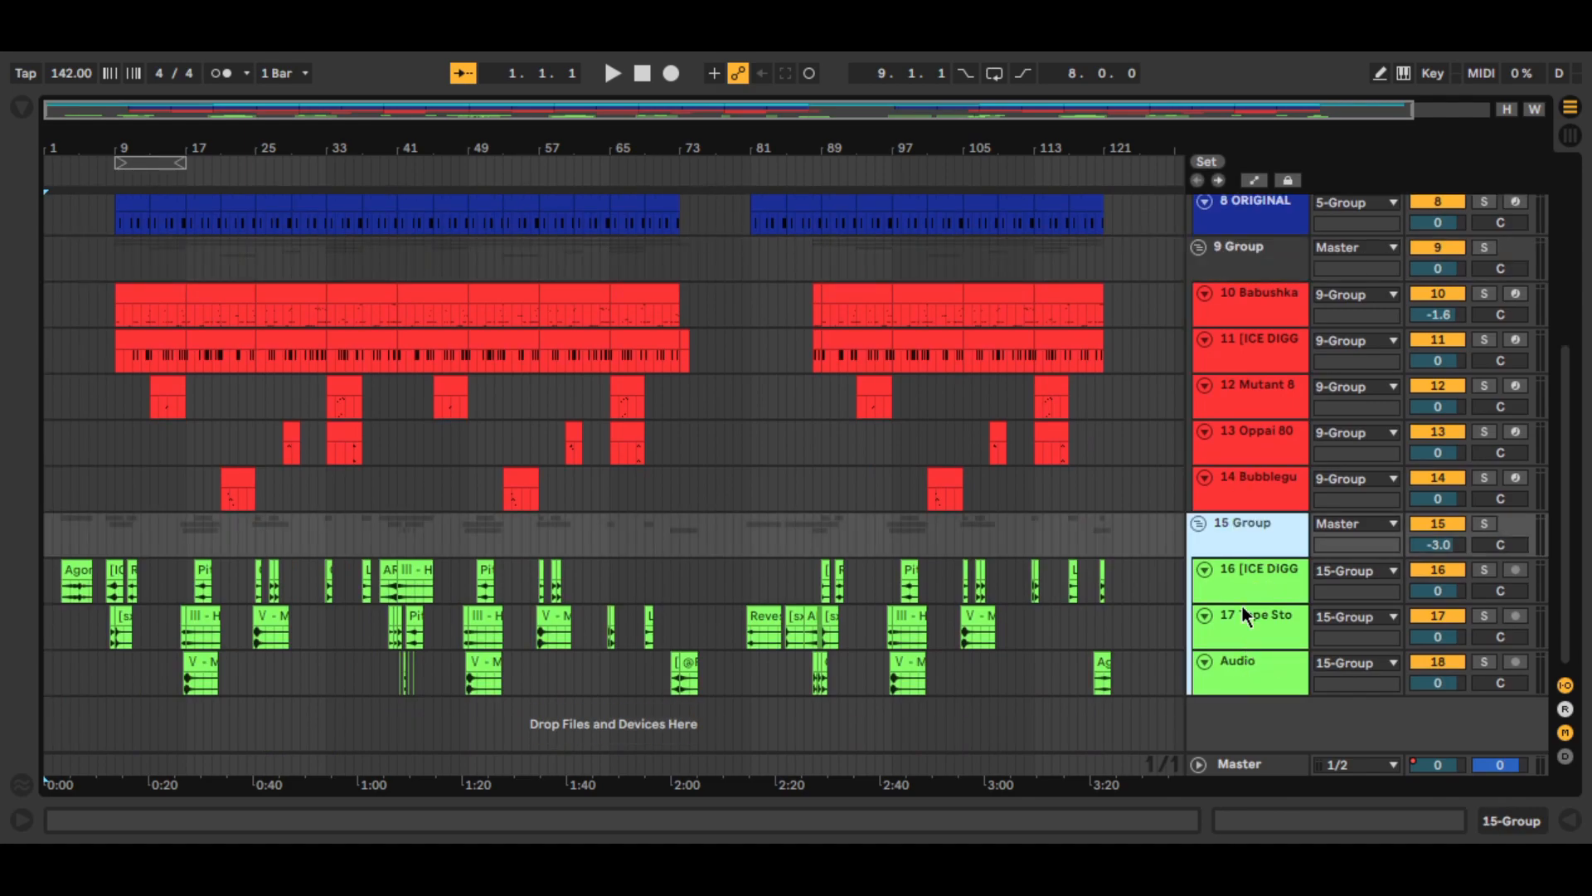
key(Tab)
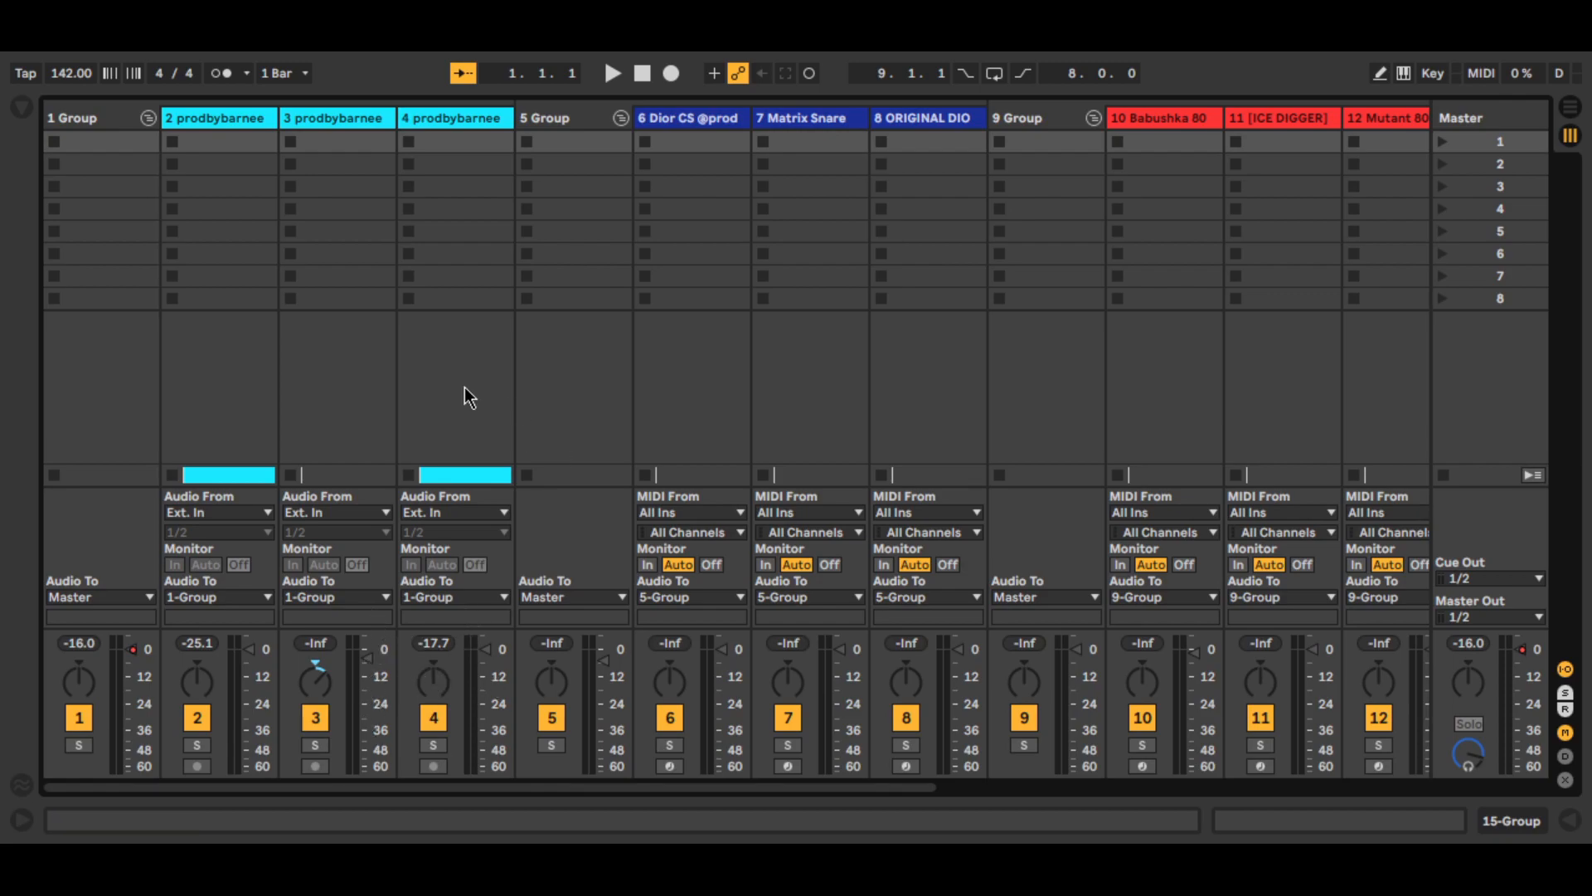
key(Tab)
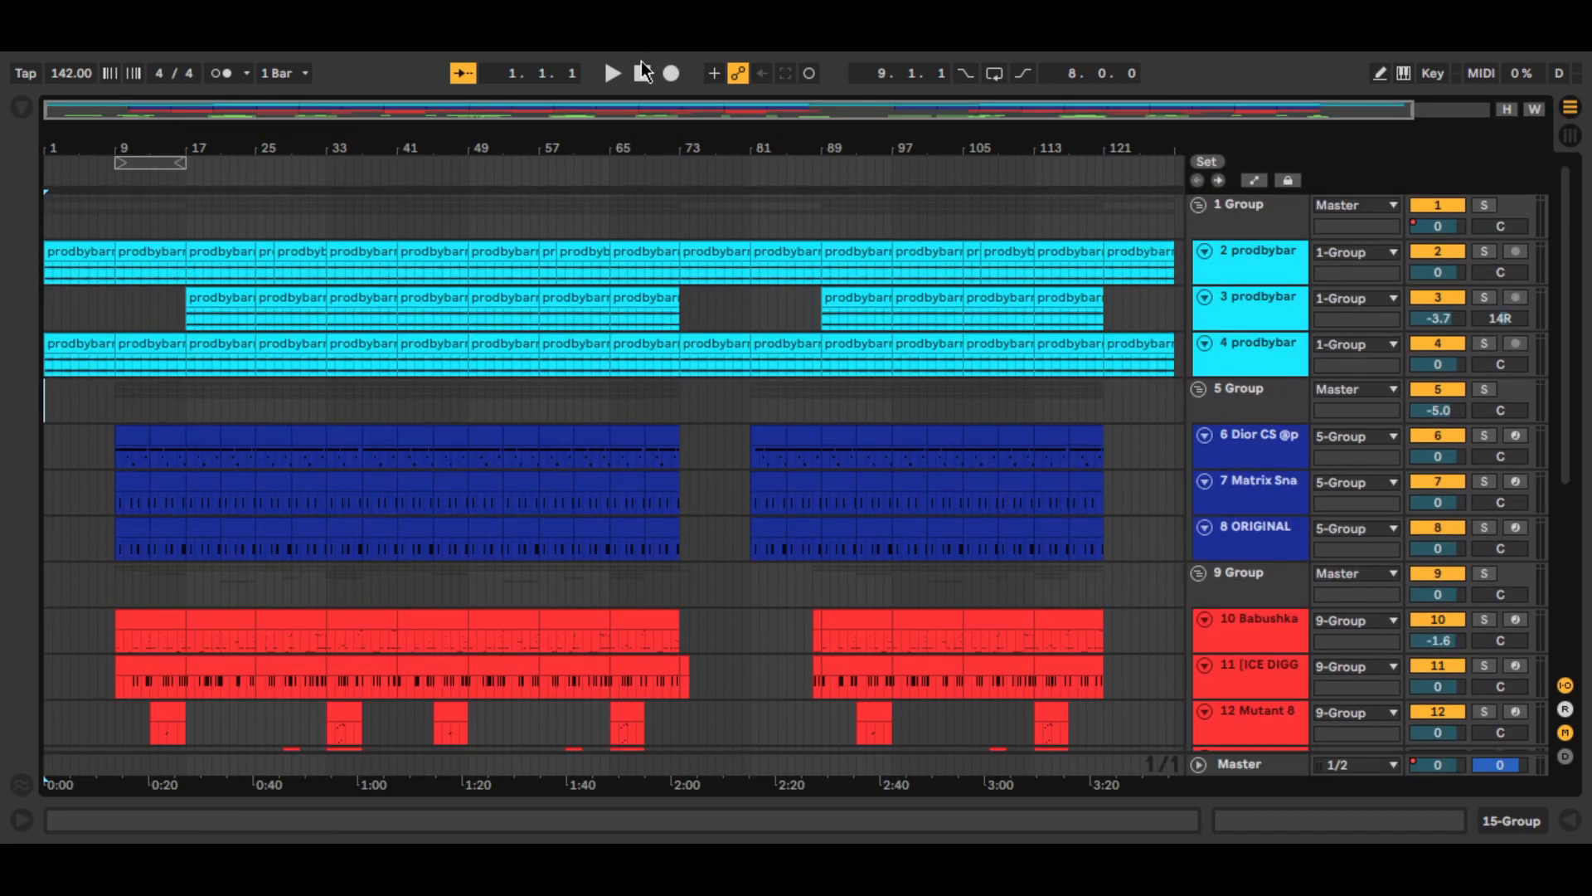
Step: Listen to the intro from bar 1 and select the first clip of the upper melody track
drag(1412, 109, 1130, 141)
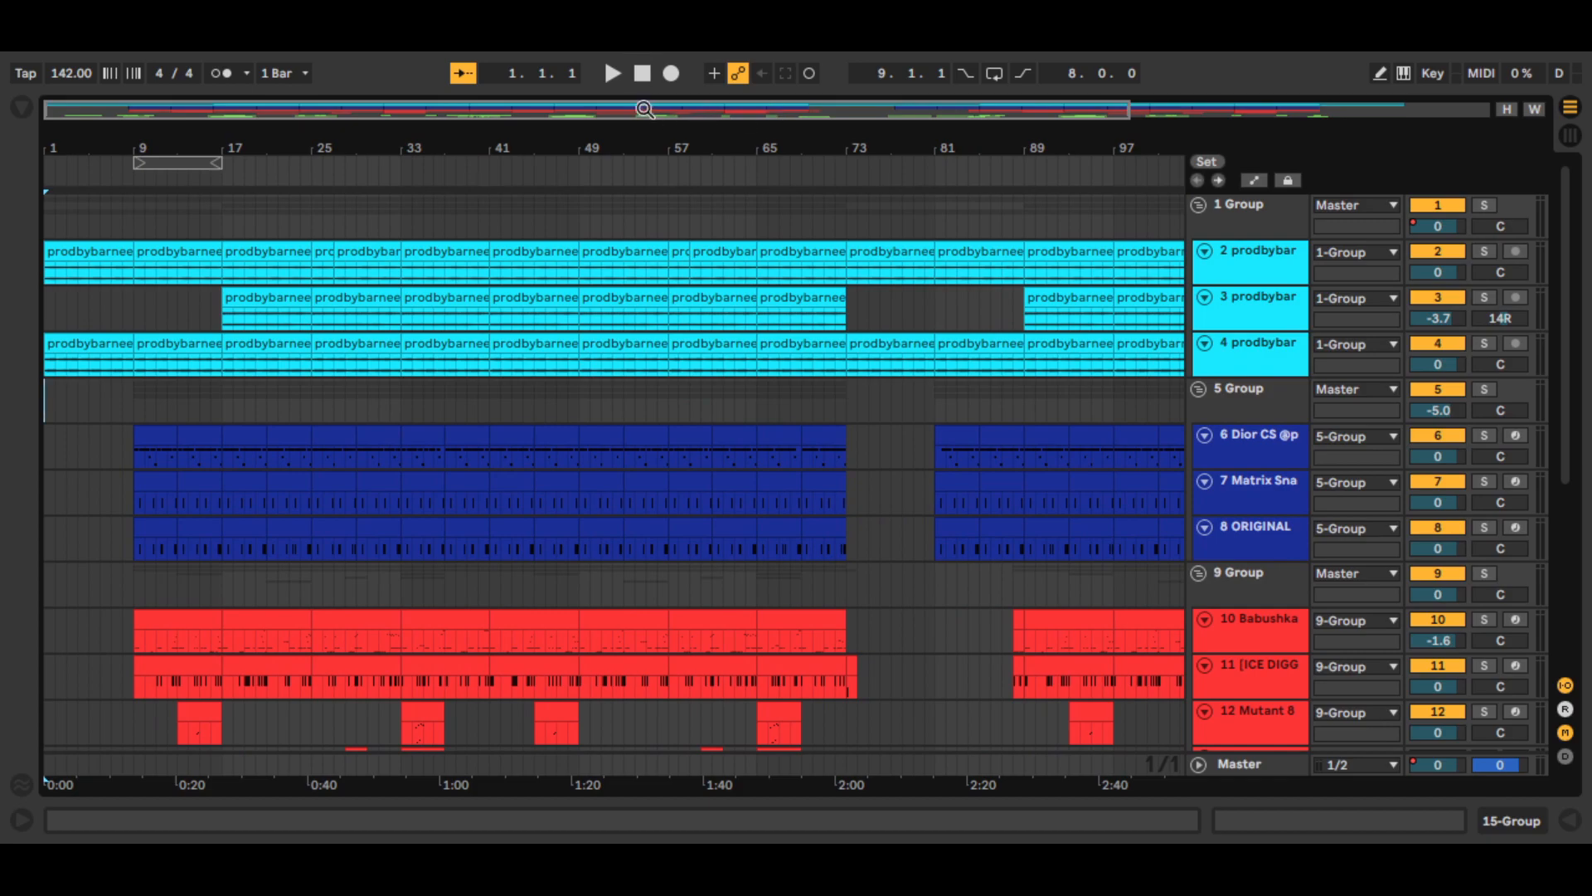
key(space)
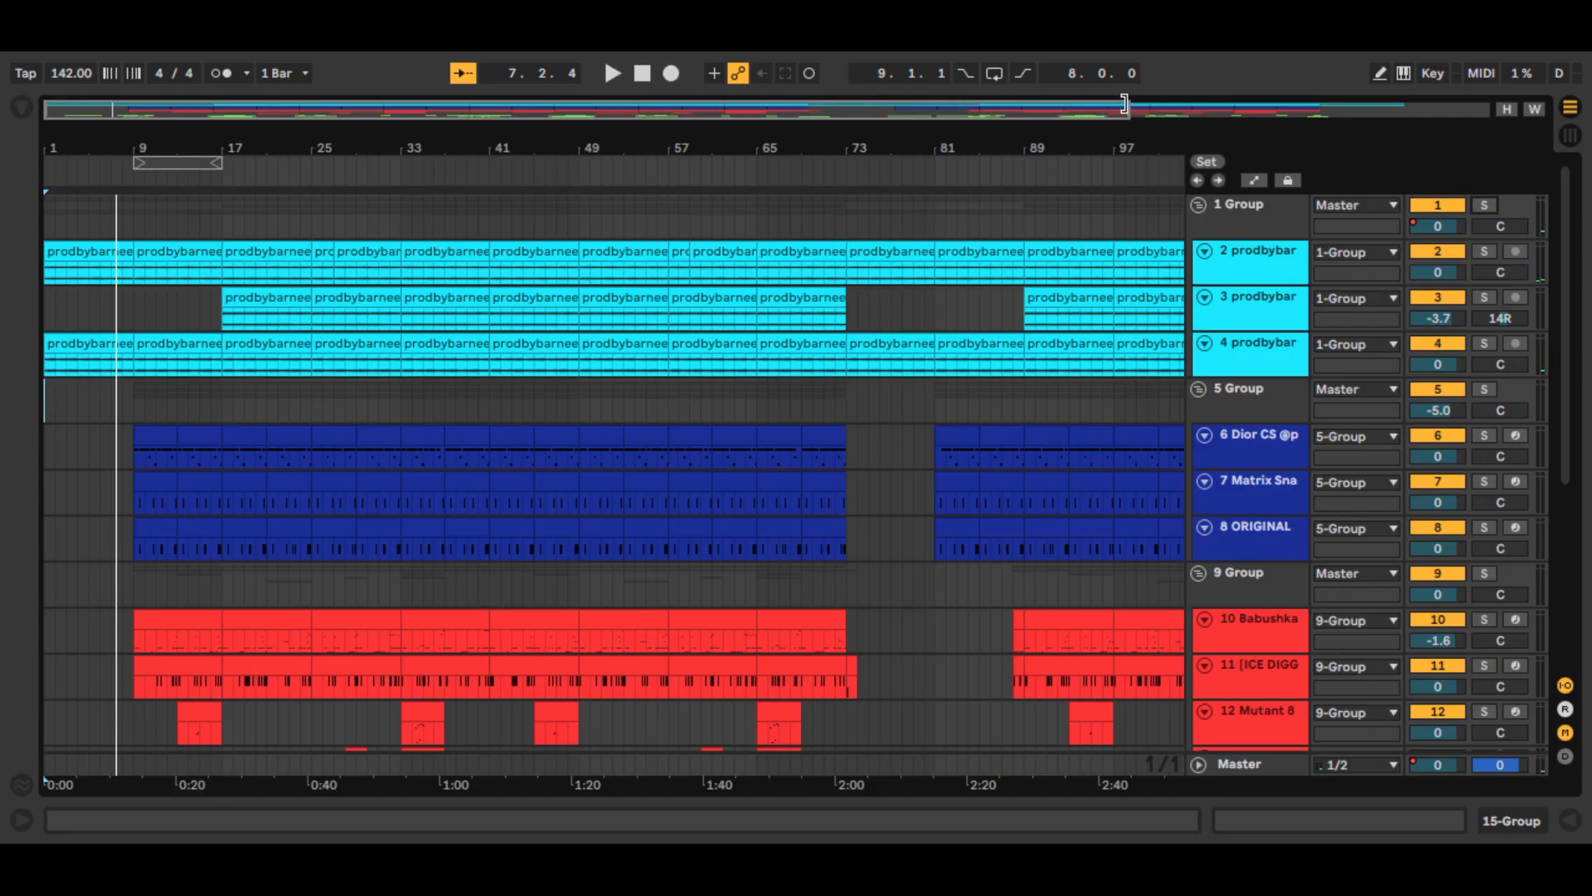
drag(1128, 109, 956, 109)
click(99, 254)
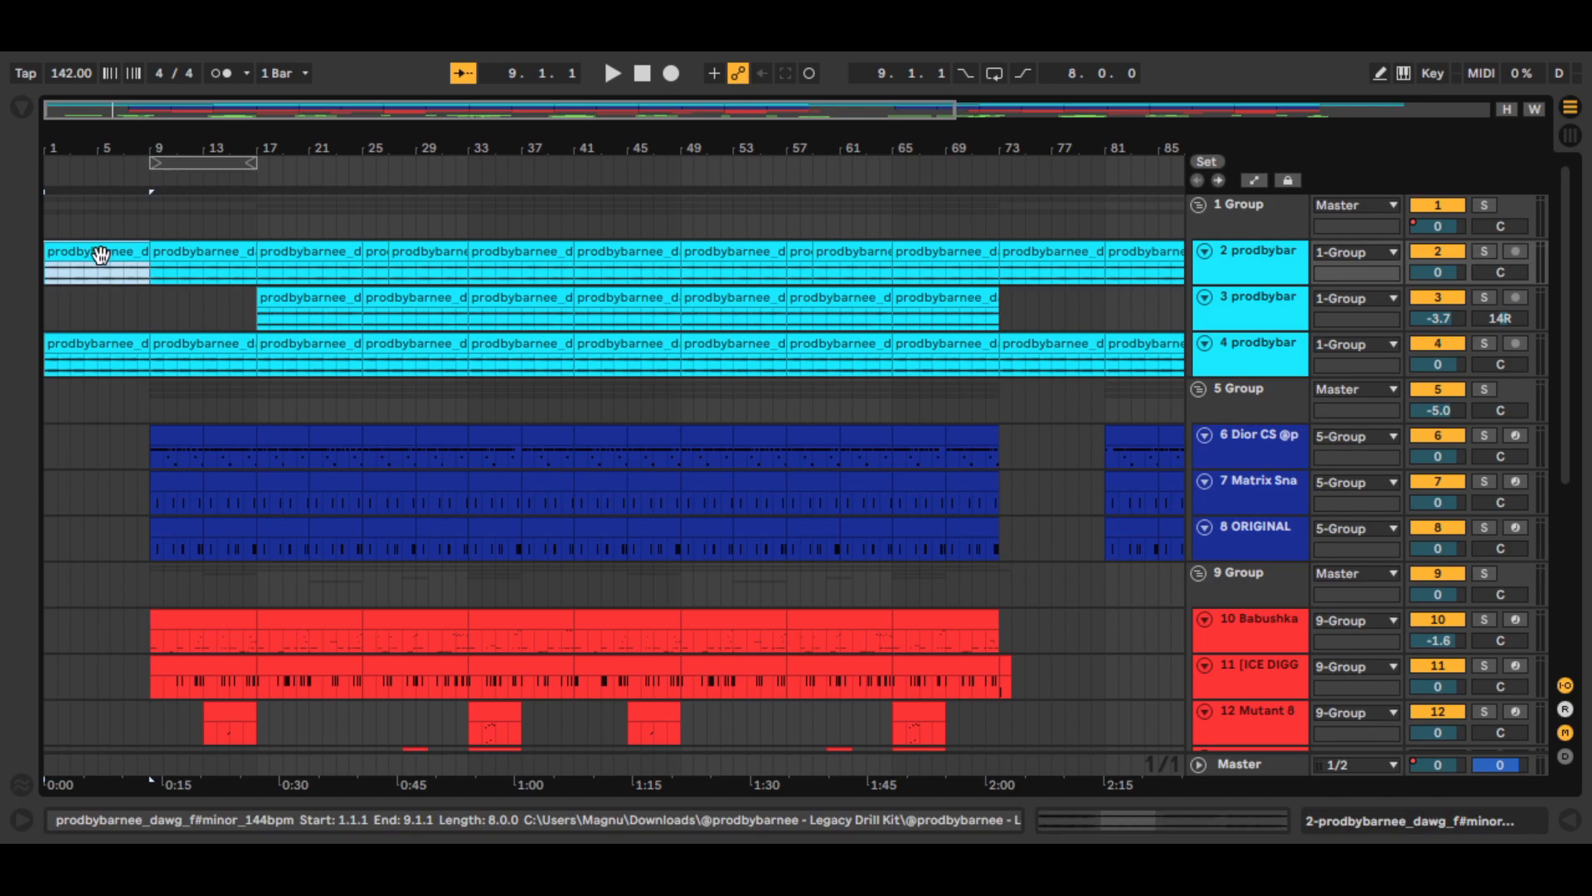
Step: Audition the melody layer on track 3 in solo from where it enters at bar 17
click(271, 311)
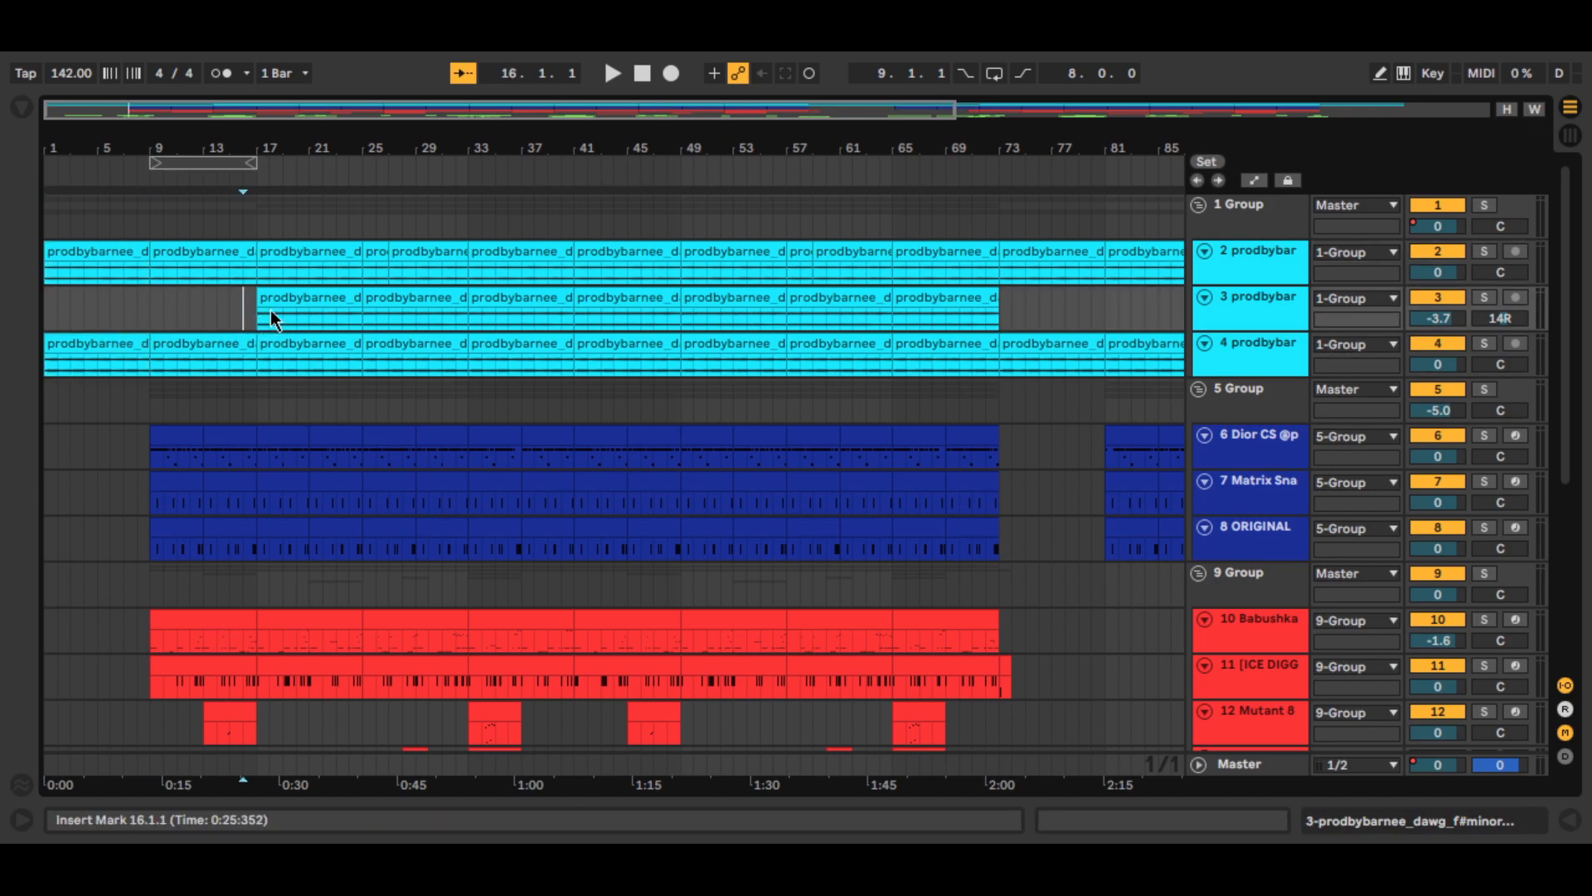
click(1485, 297)
key(space)
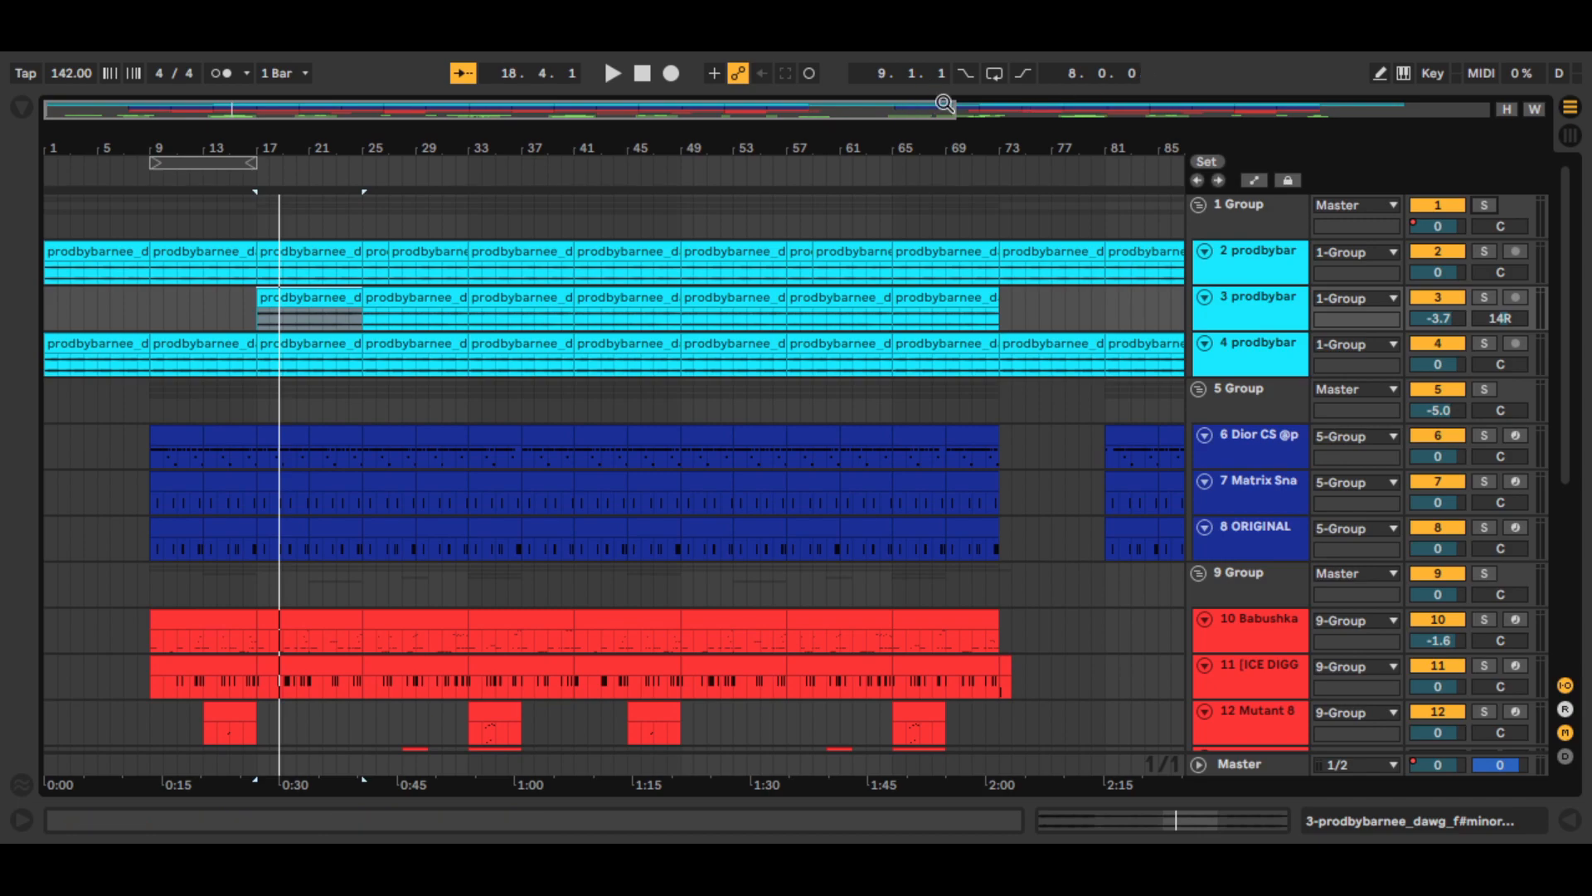
Step: Highlight the melody clips from bar 17 to bar 33, and return the playhead to the song's start
drag(951, 108, 607, 108)
click(374, 230)
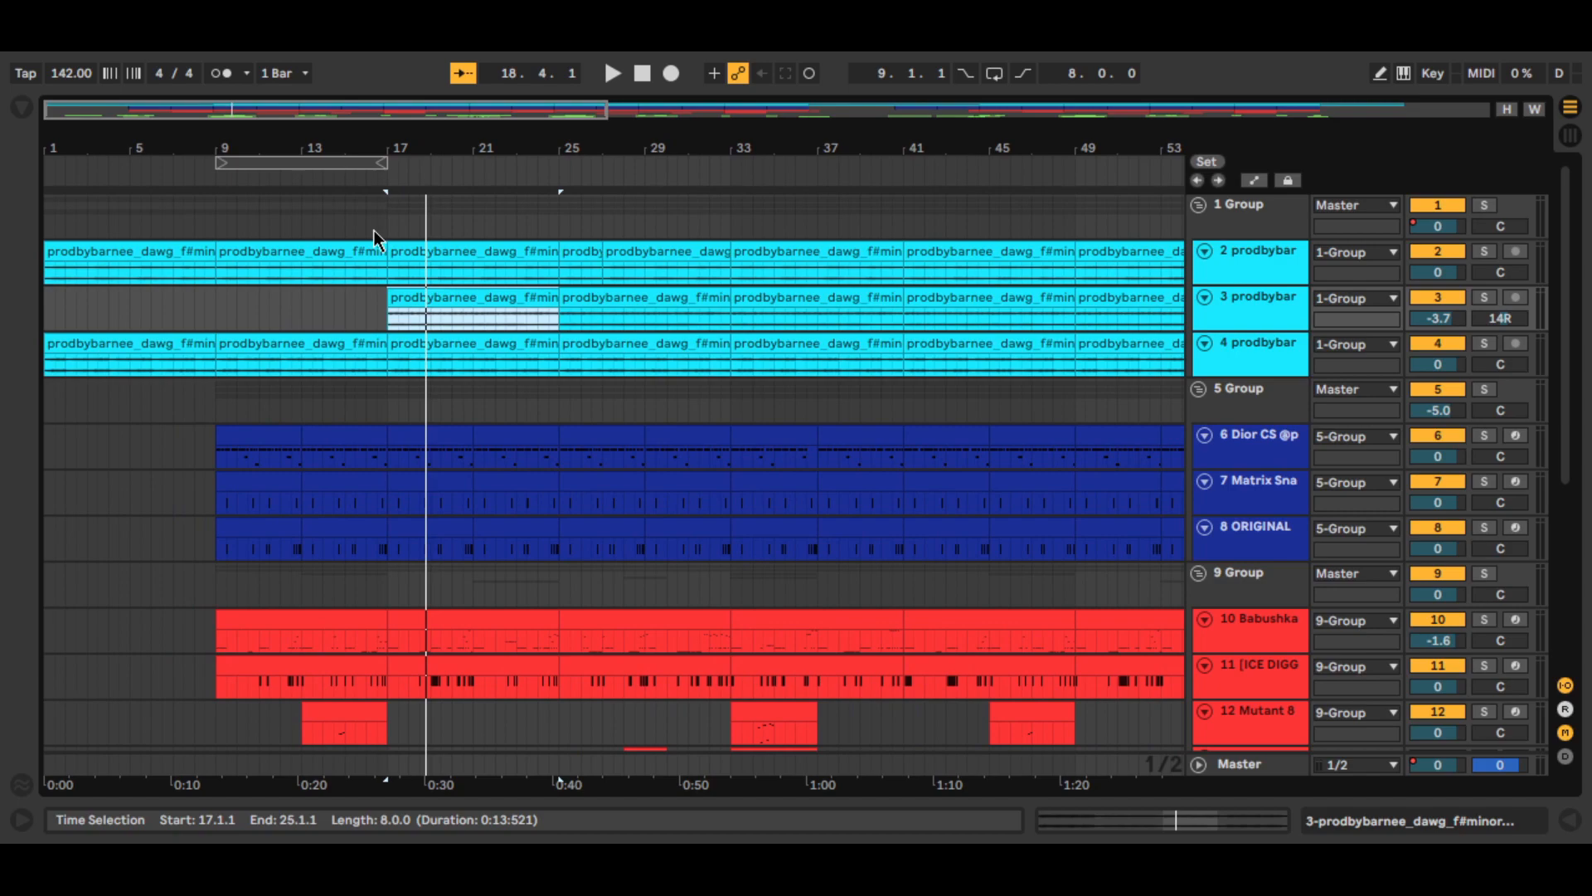
drag(388, 221, 734, 348)
click(401, 282)
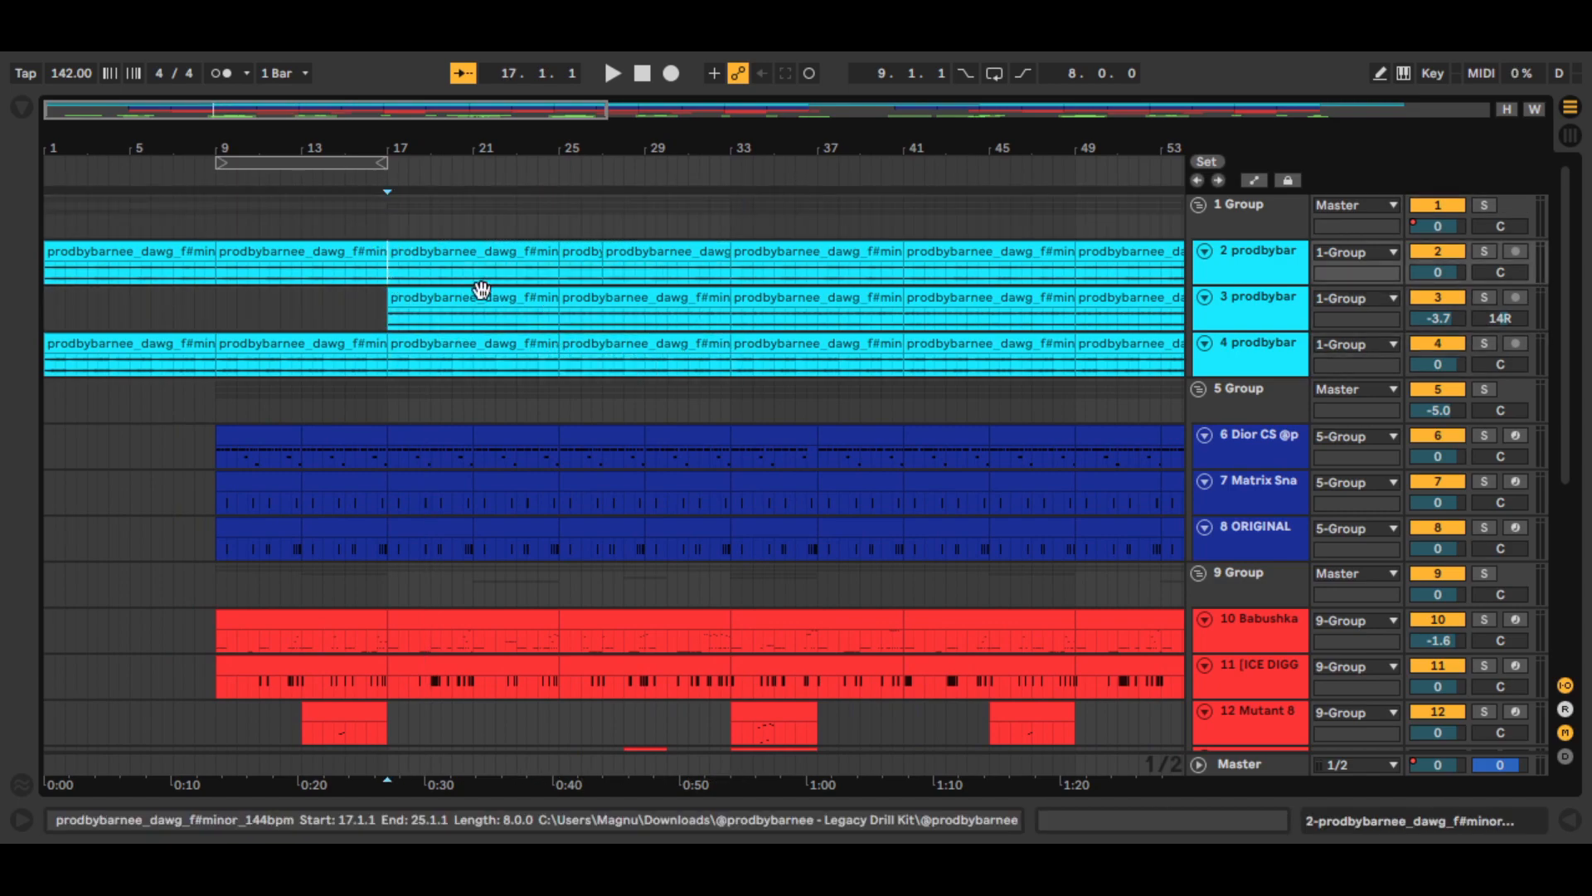
click(351, 253)
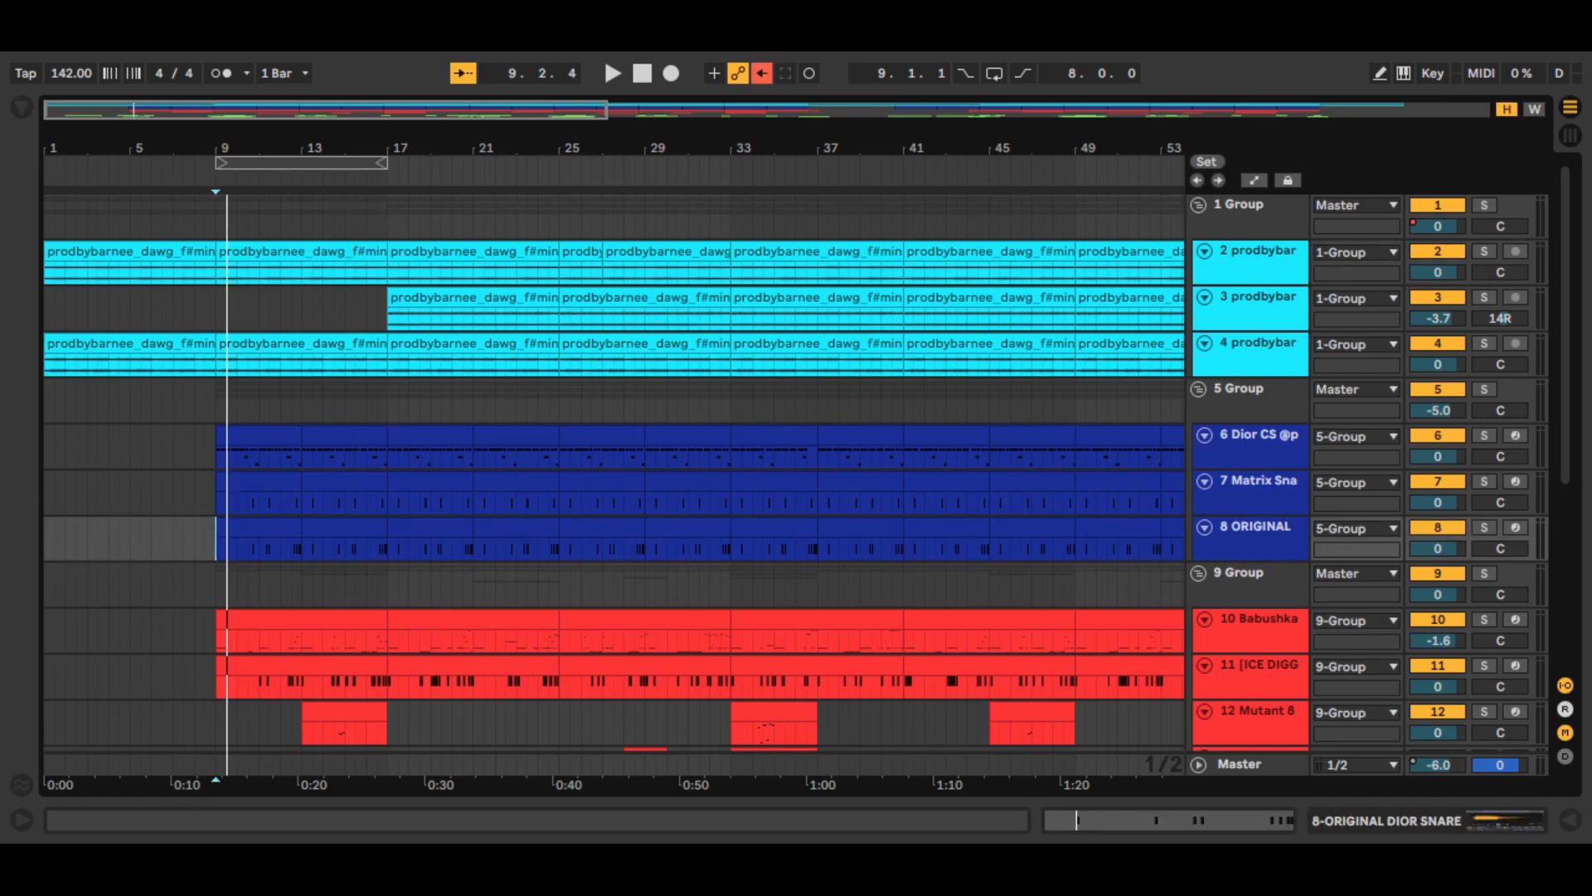
click(649, 73)
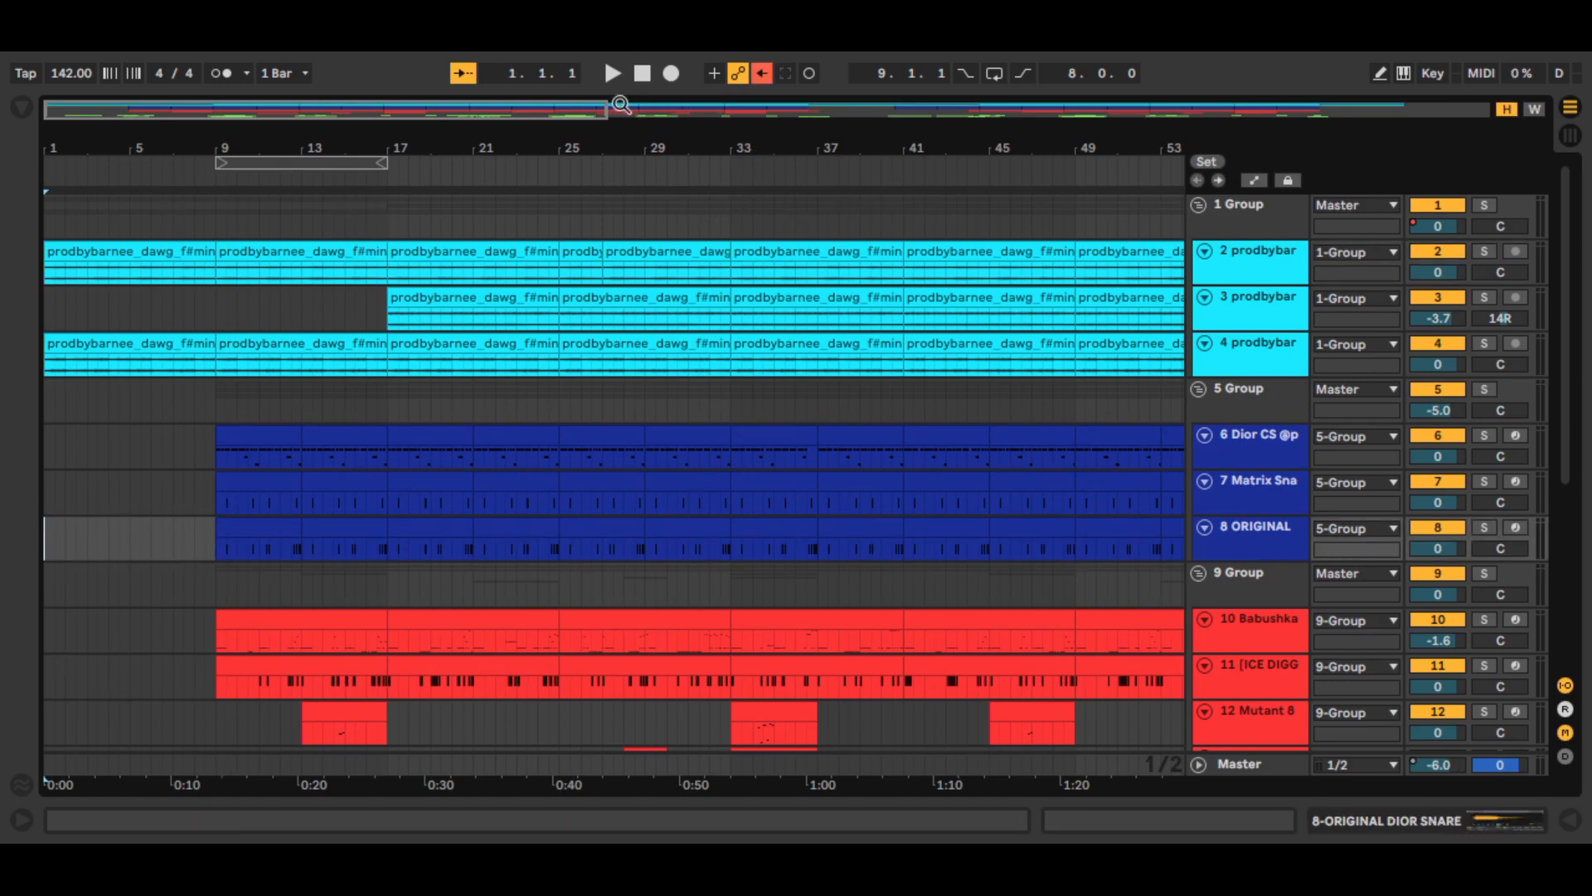
Step: Turn on the EQ Eight of 1 Group and move its second band to 141 Hz and -2.85 dB
click(1277, 228)
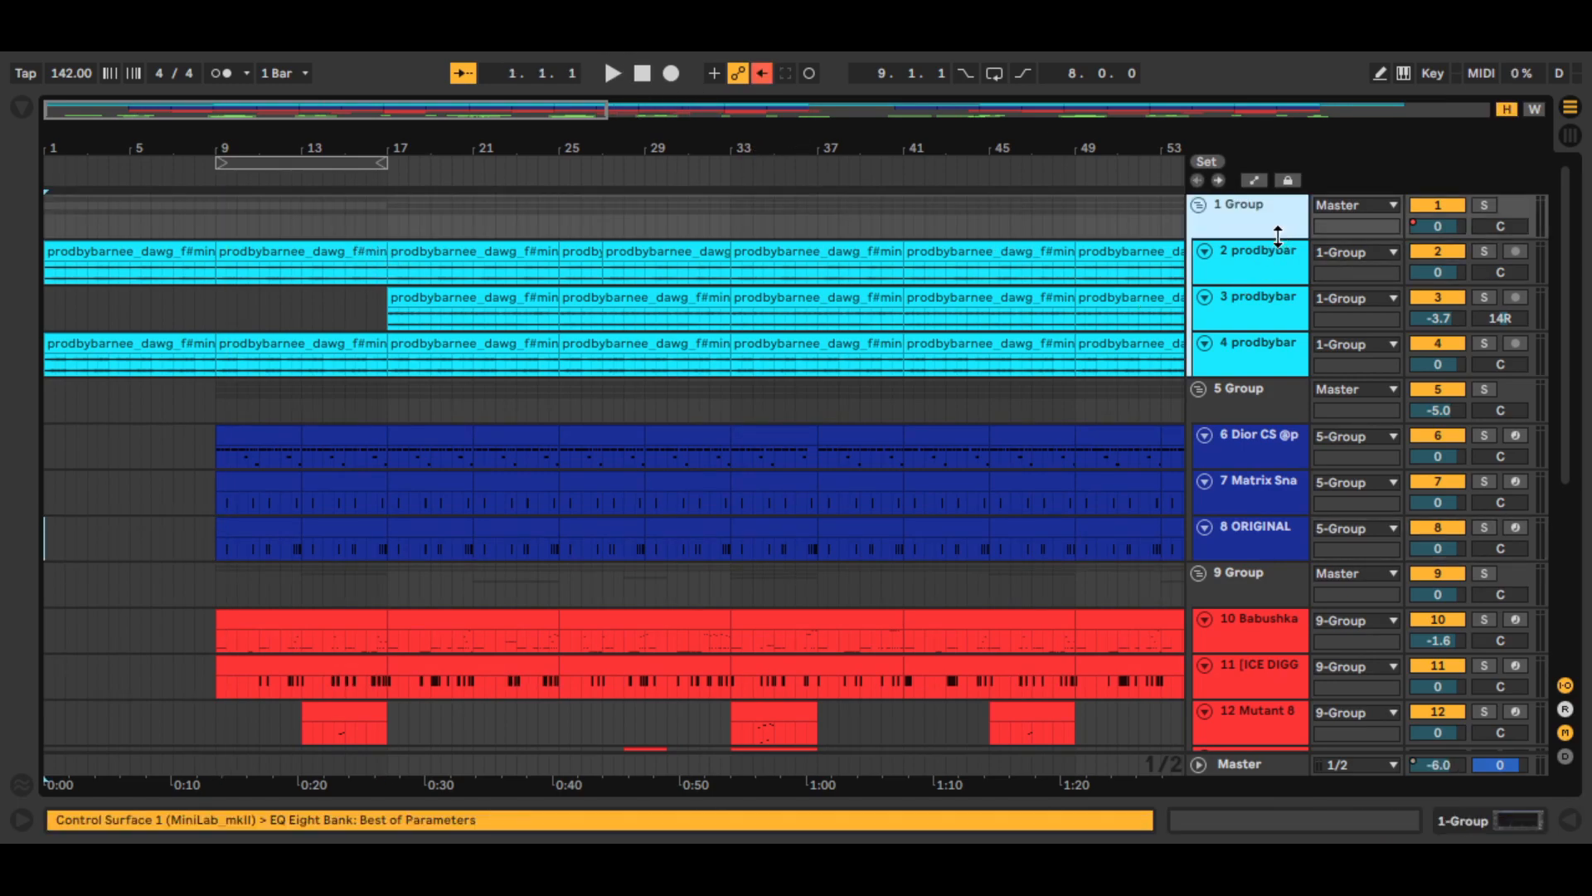
click(1459, 821)
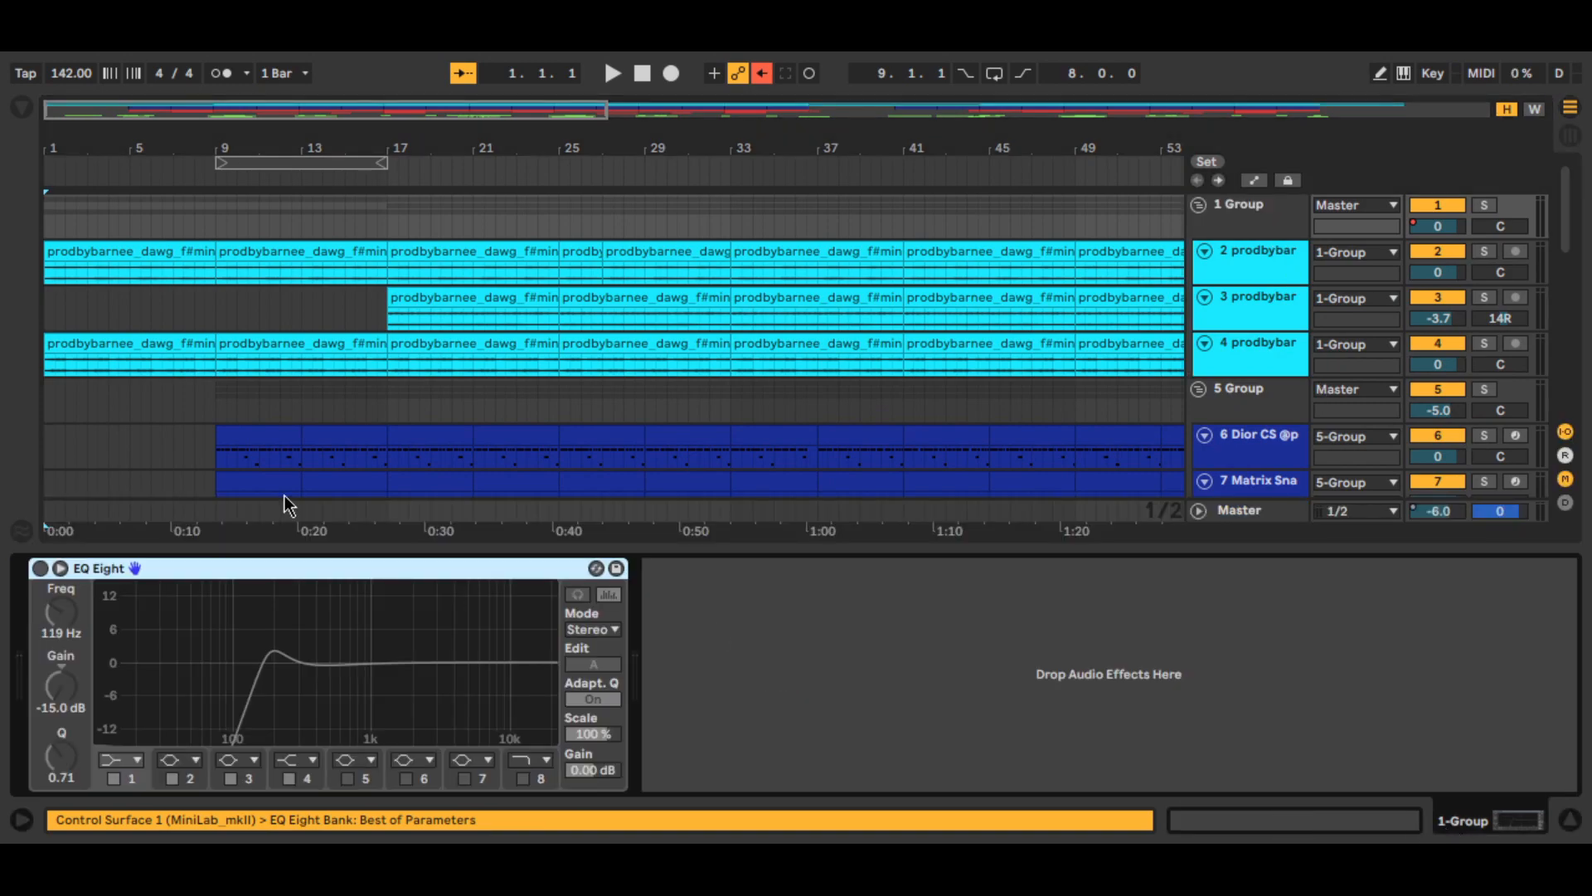
click(40, 569)
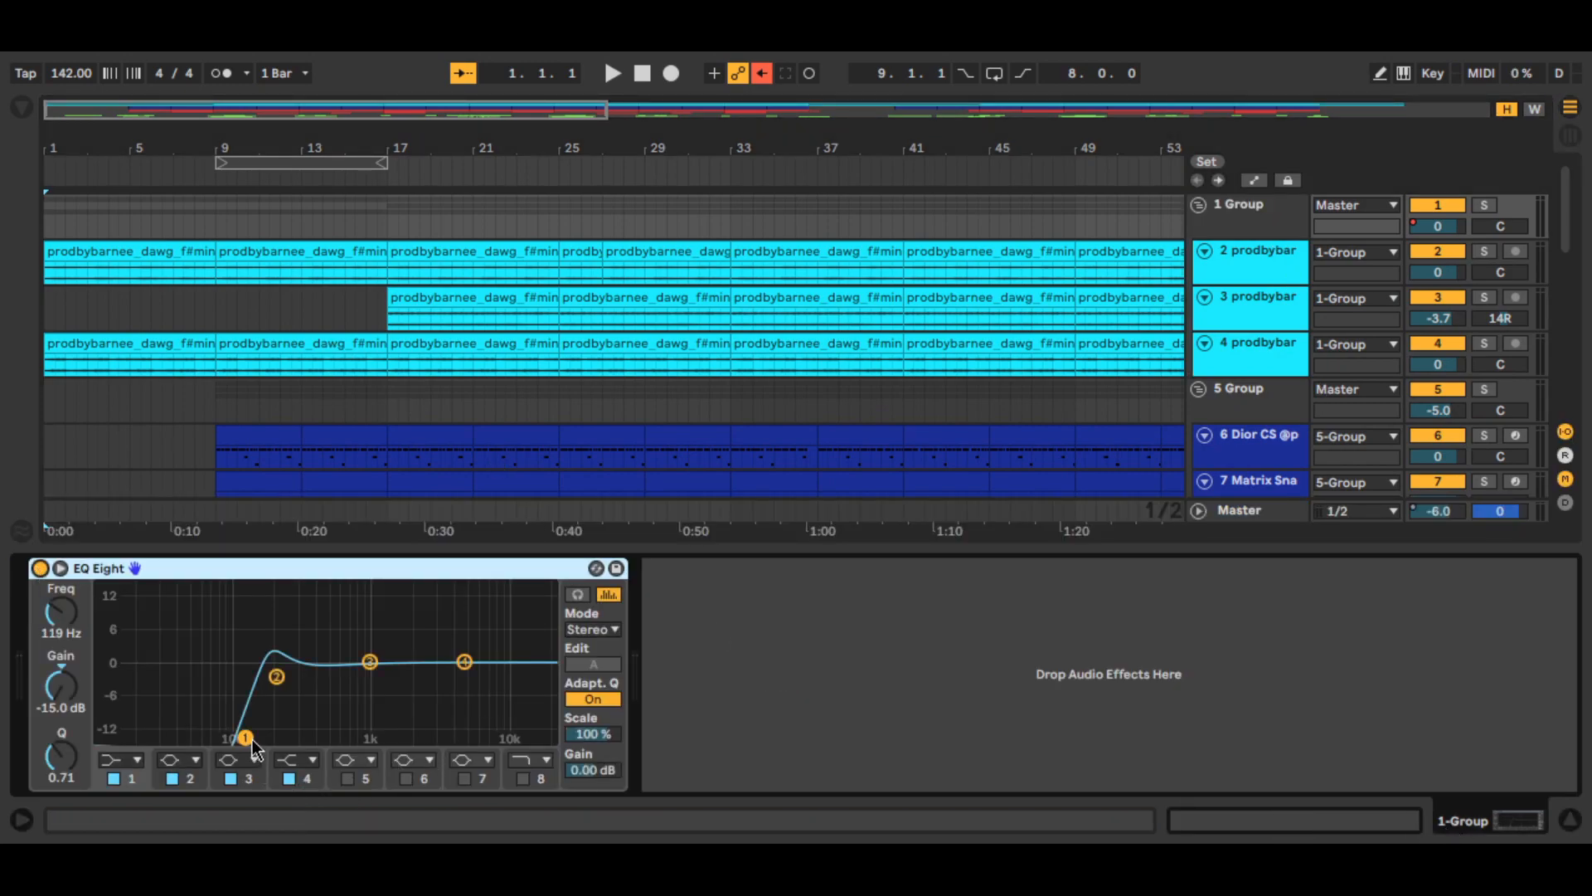
drag(274, 677, 256, 676)
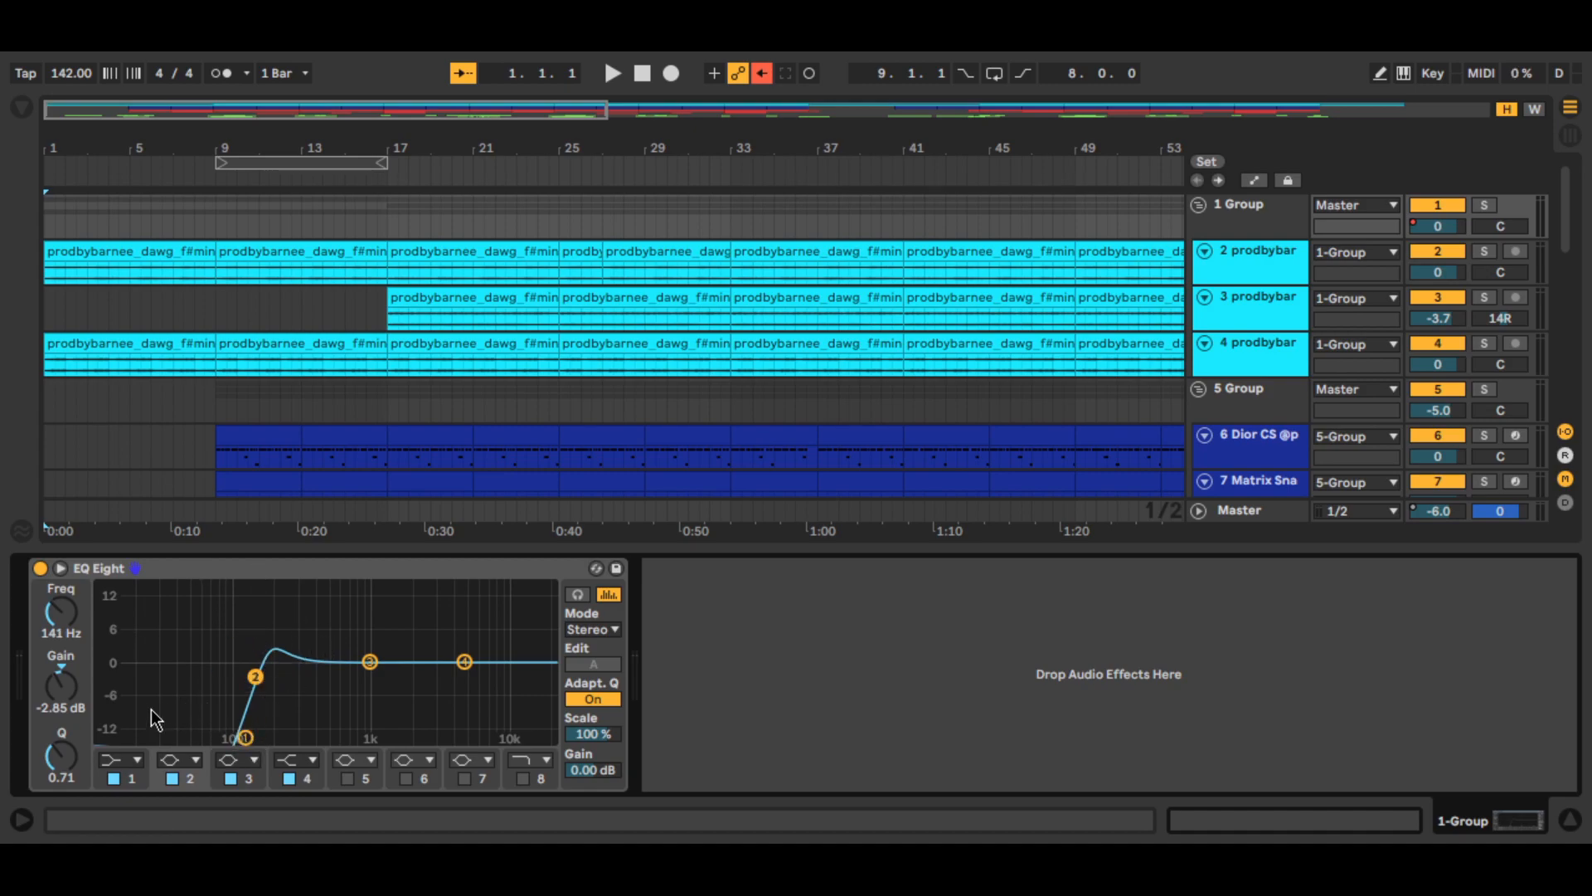
Step: Inspect the Babushka 808 sampler and highlight the melody section between bars 9 and 17
scroll(576, 359, down, 4)
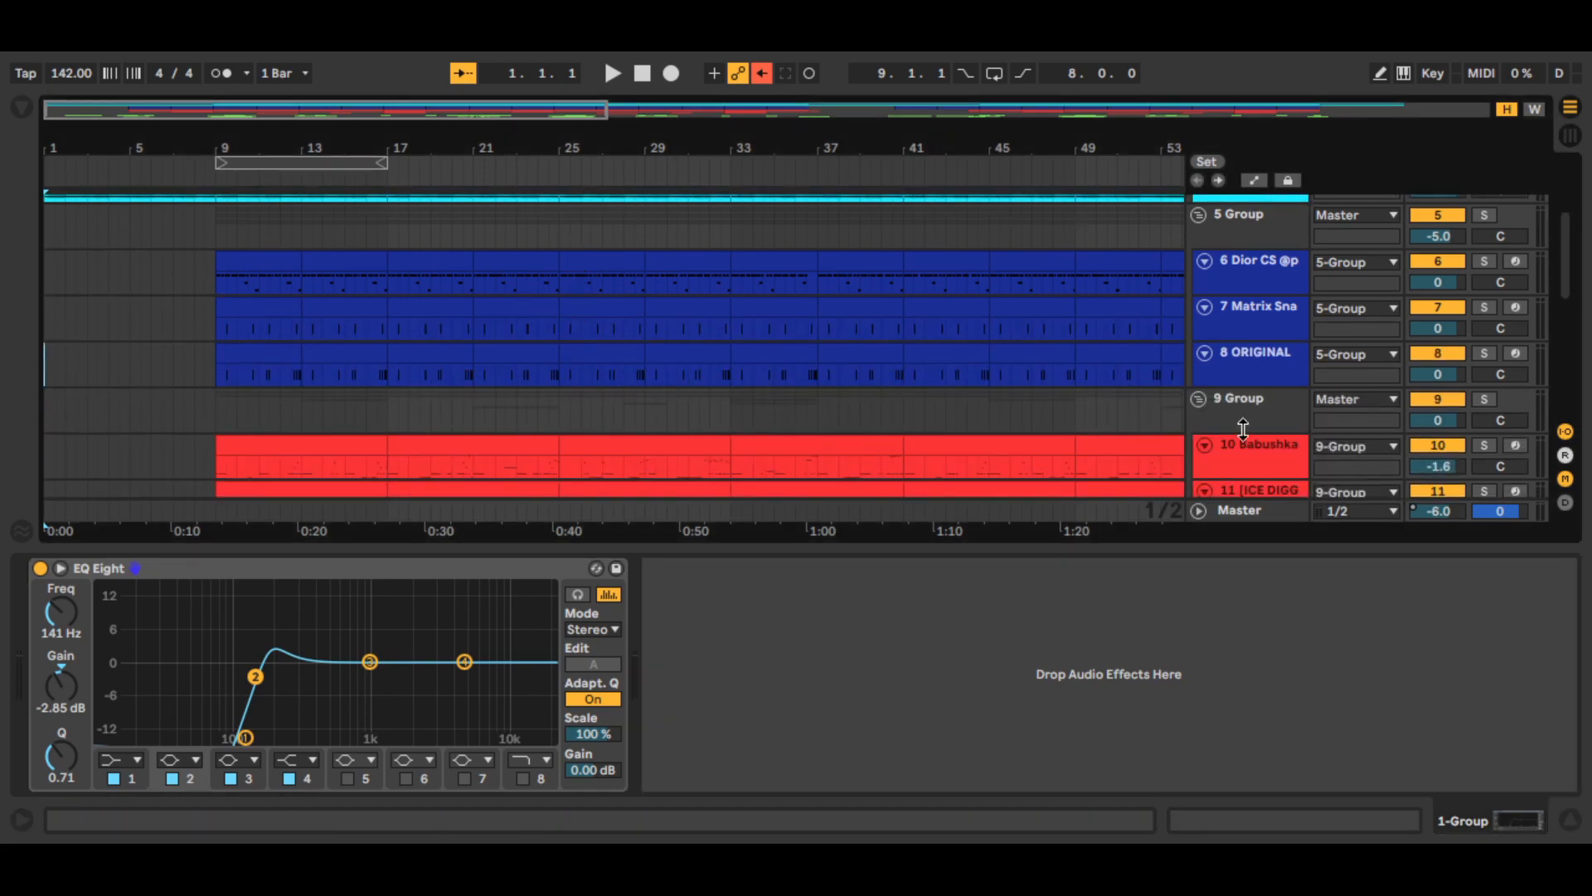
click(1258, 455)
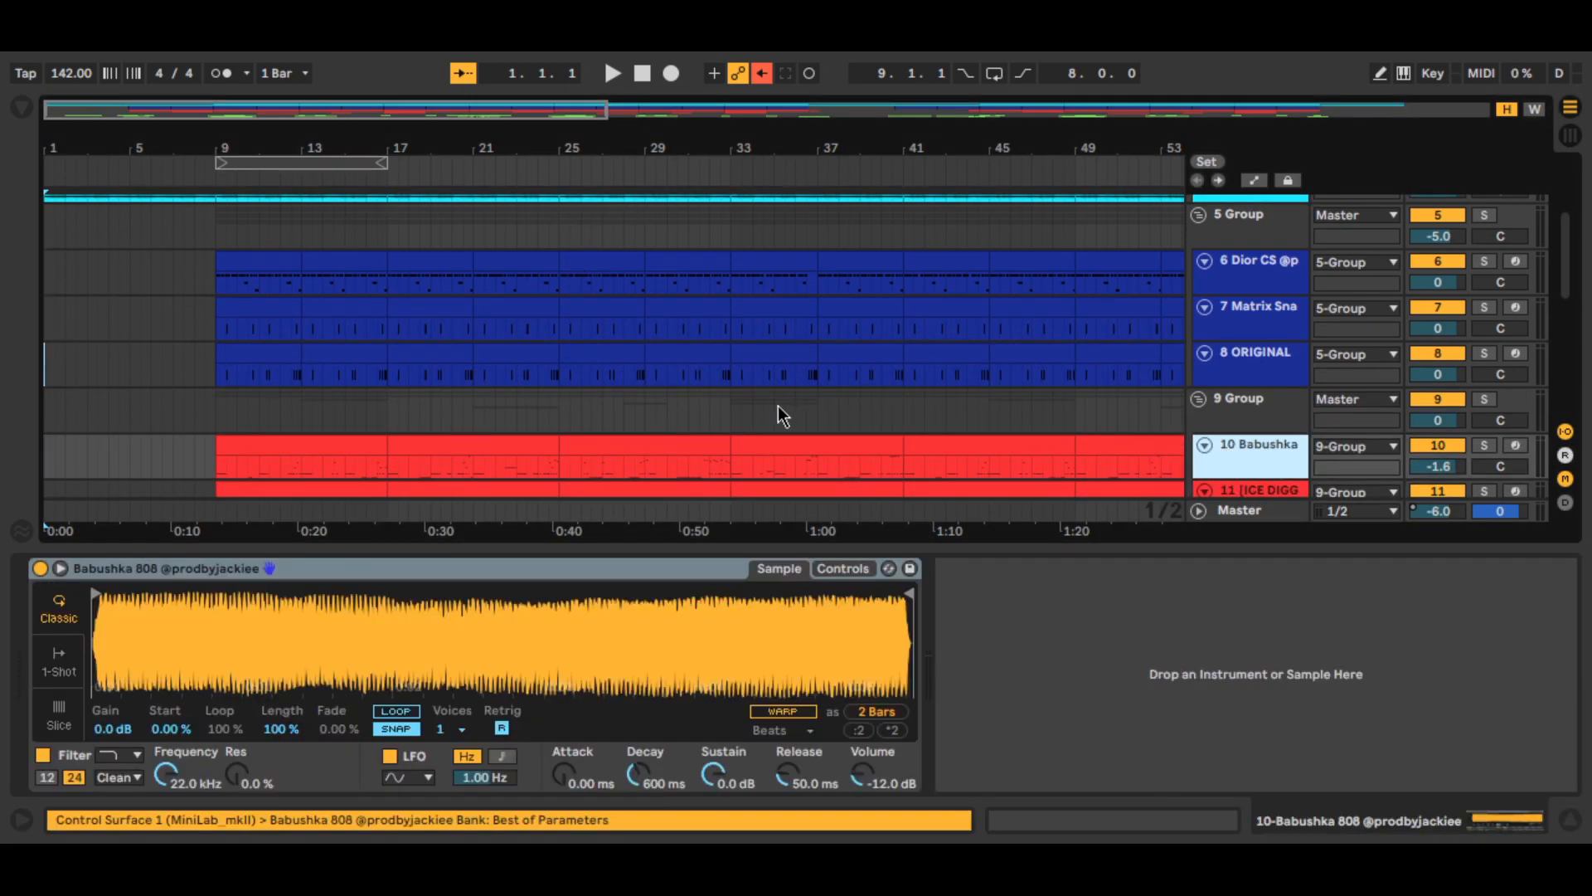
scroll(793, 403, up, 4)
click(214, 306)
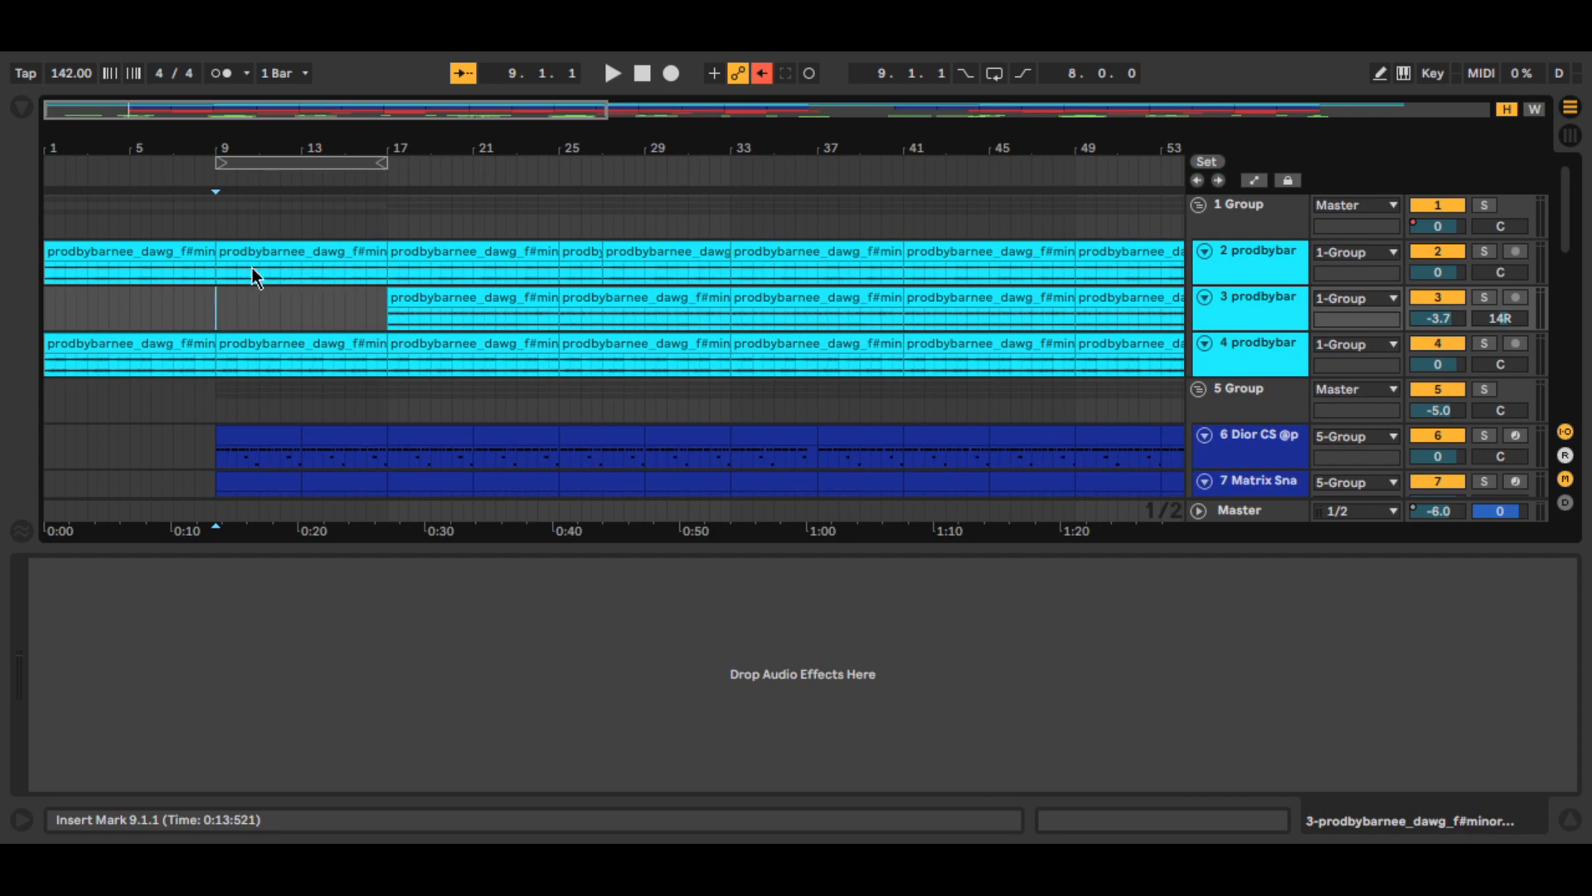
drag(213, 268, 385, 361)
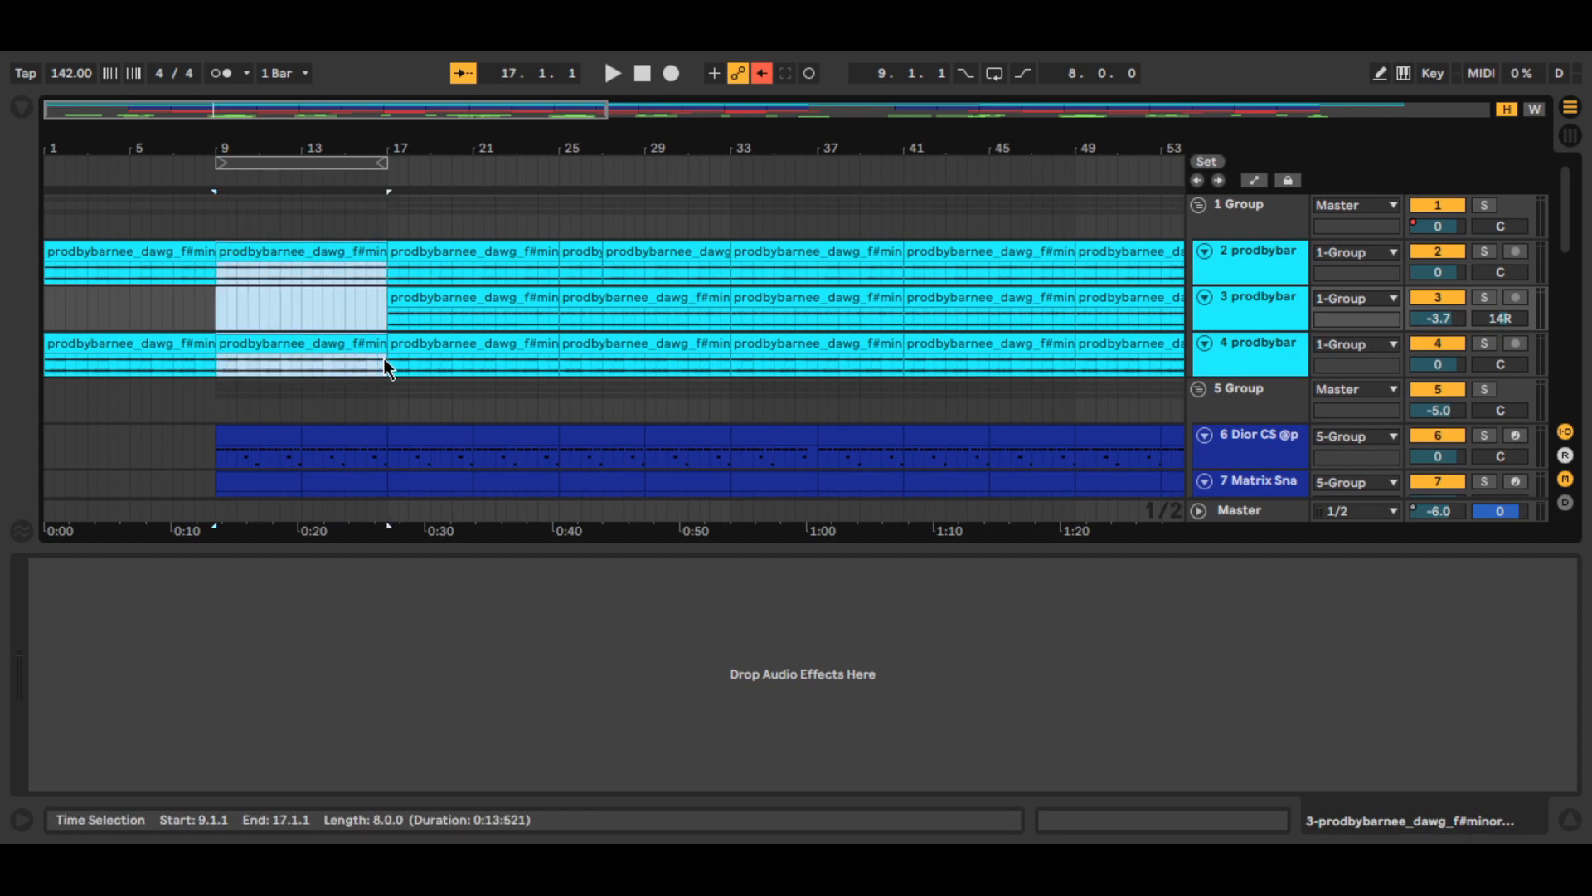
click(216, 306)
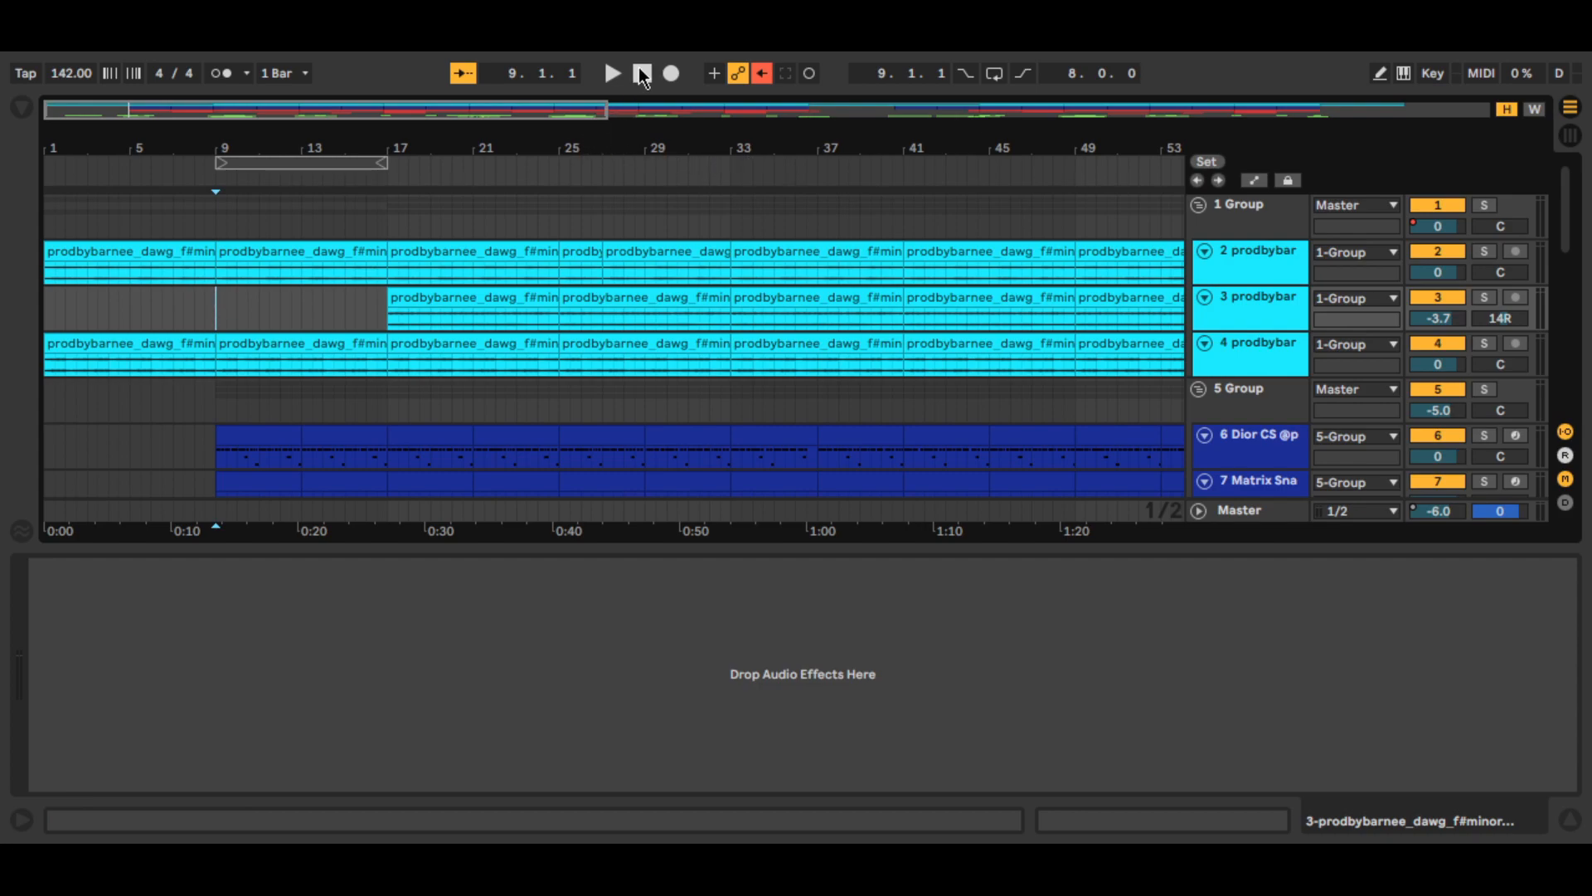
Step: Set the second EQ Eight band of 1 Group to 375 Hz and -1.36 dB, and return to the song's start
click(1256, 217)
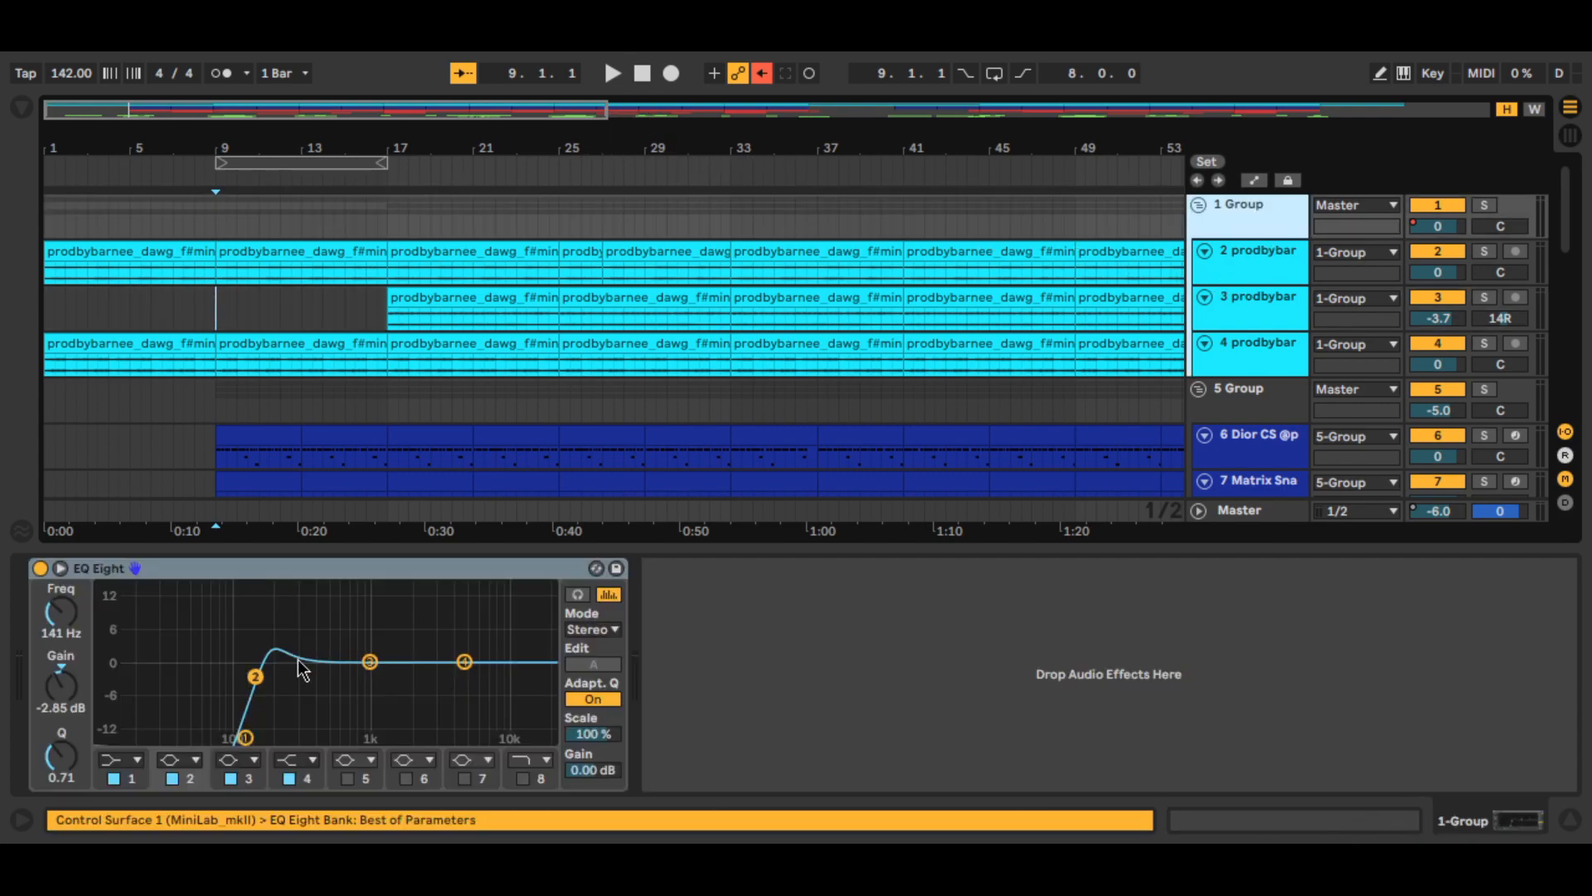
drag(254, 682, 311, 673)
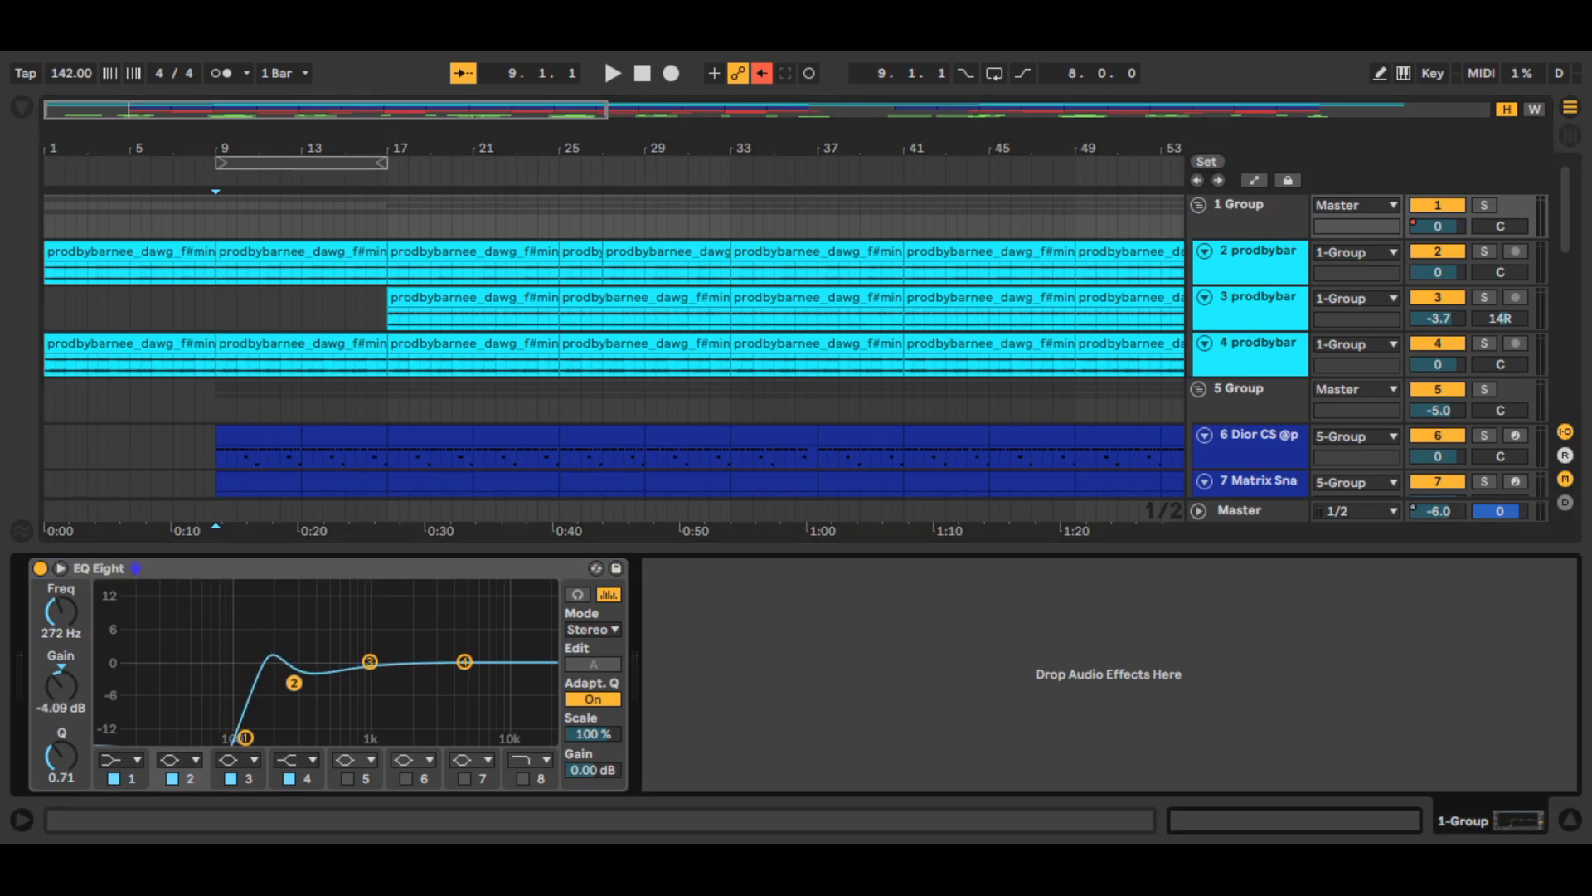
click(646, 74)
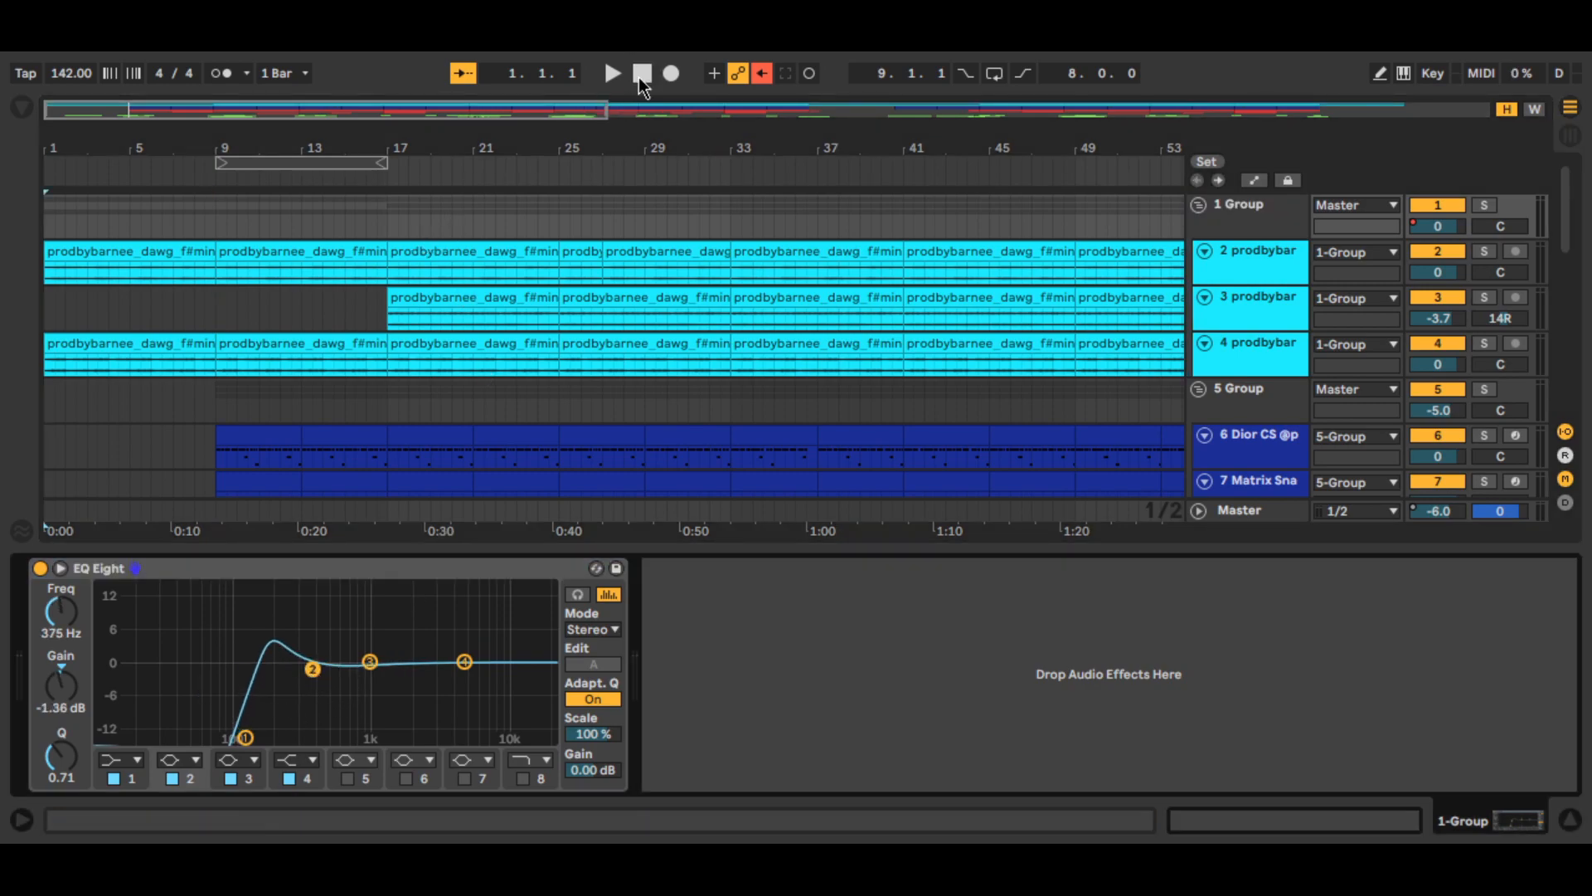
Step: Play the soloed melody group from bar 17, checking a track 3 clip and the sound of the group's EQ Eight
click(390, 313)
key(space)
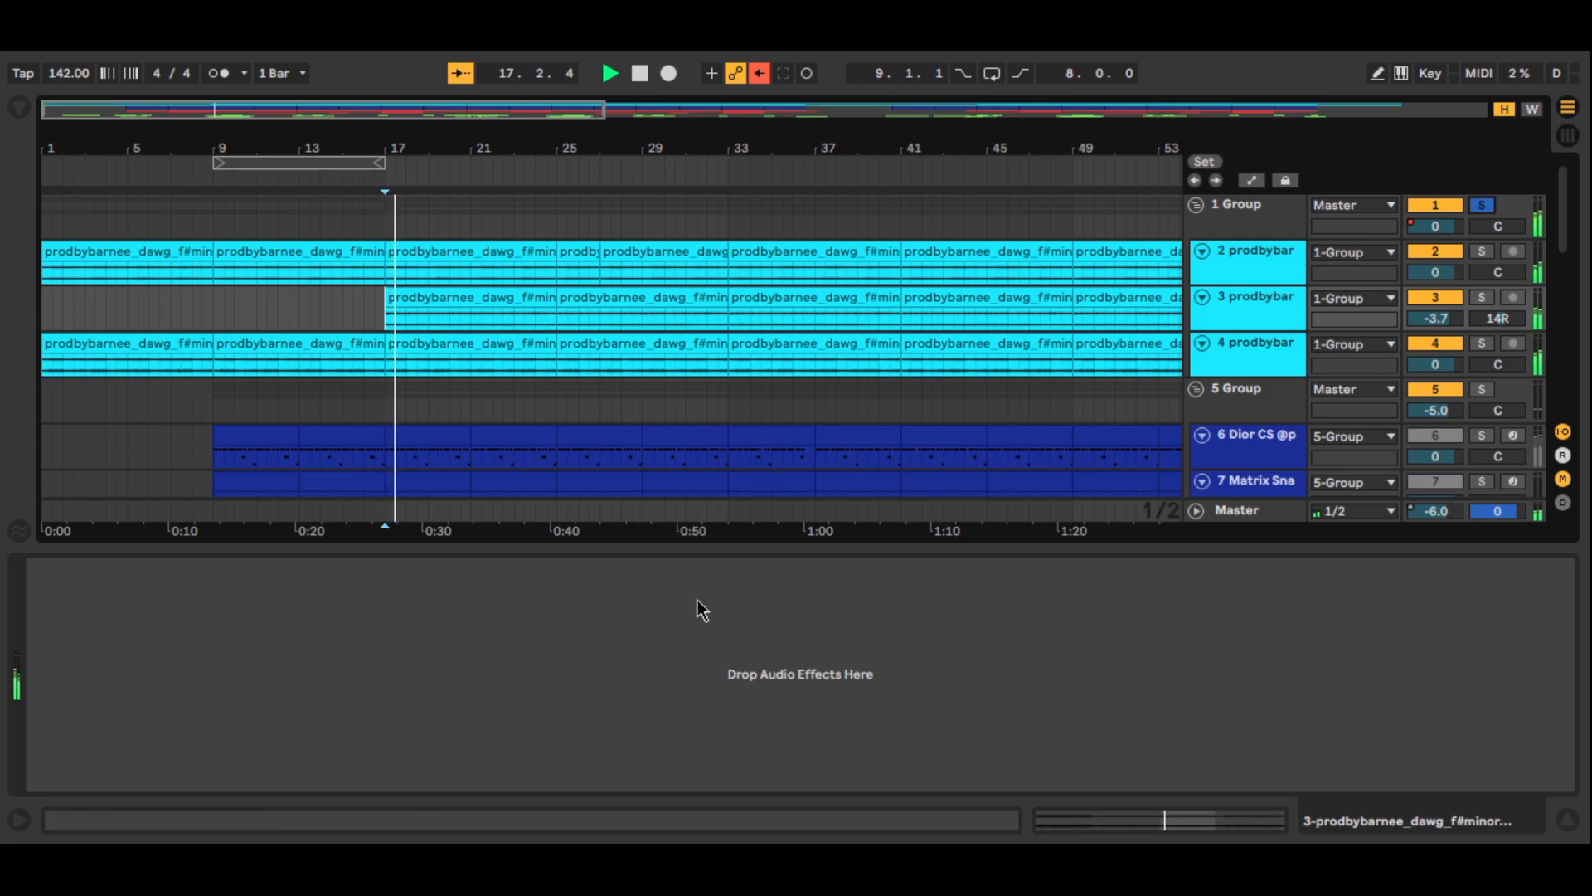
click(1232, 818)
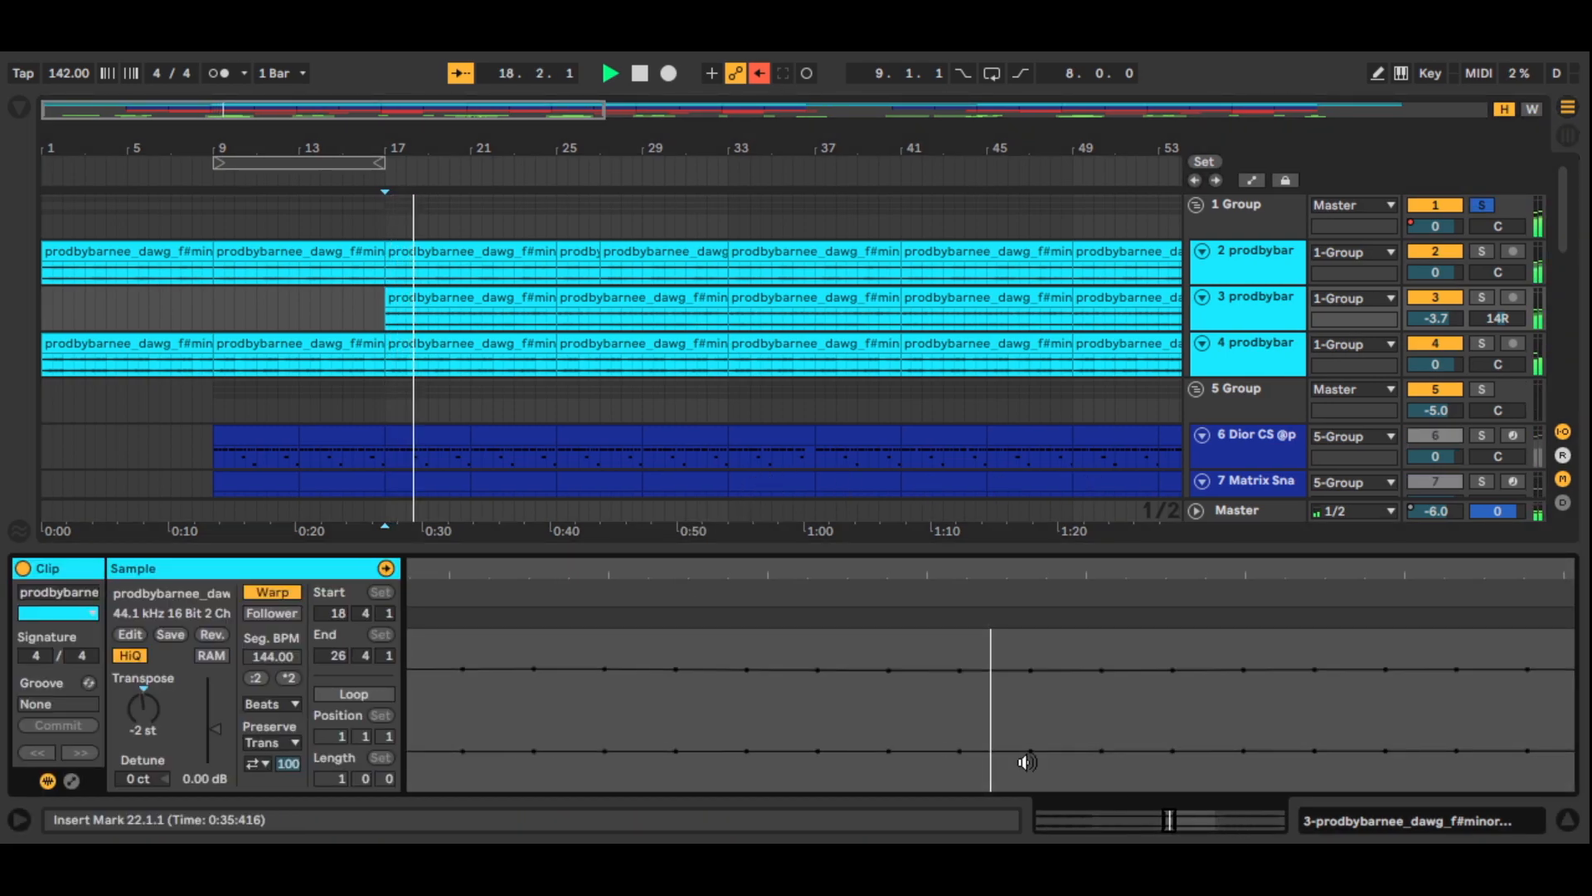
click(1345, 822)
click(1284, 217)
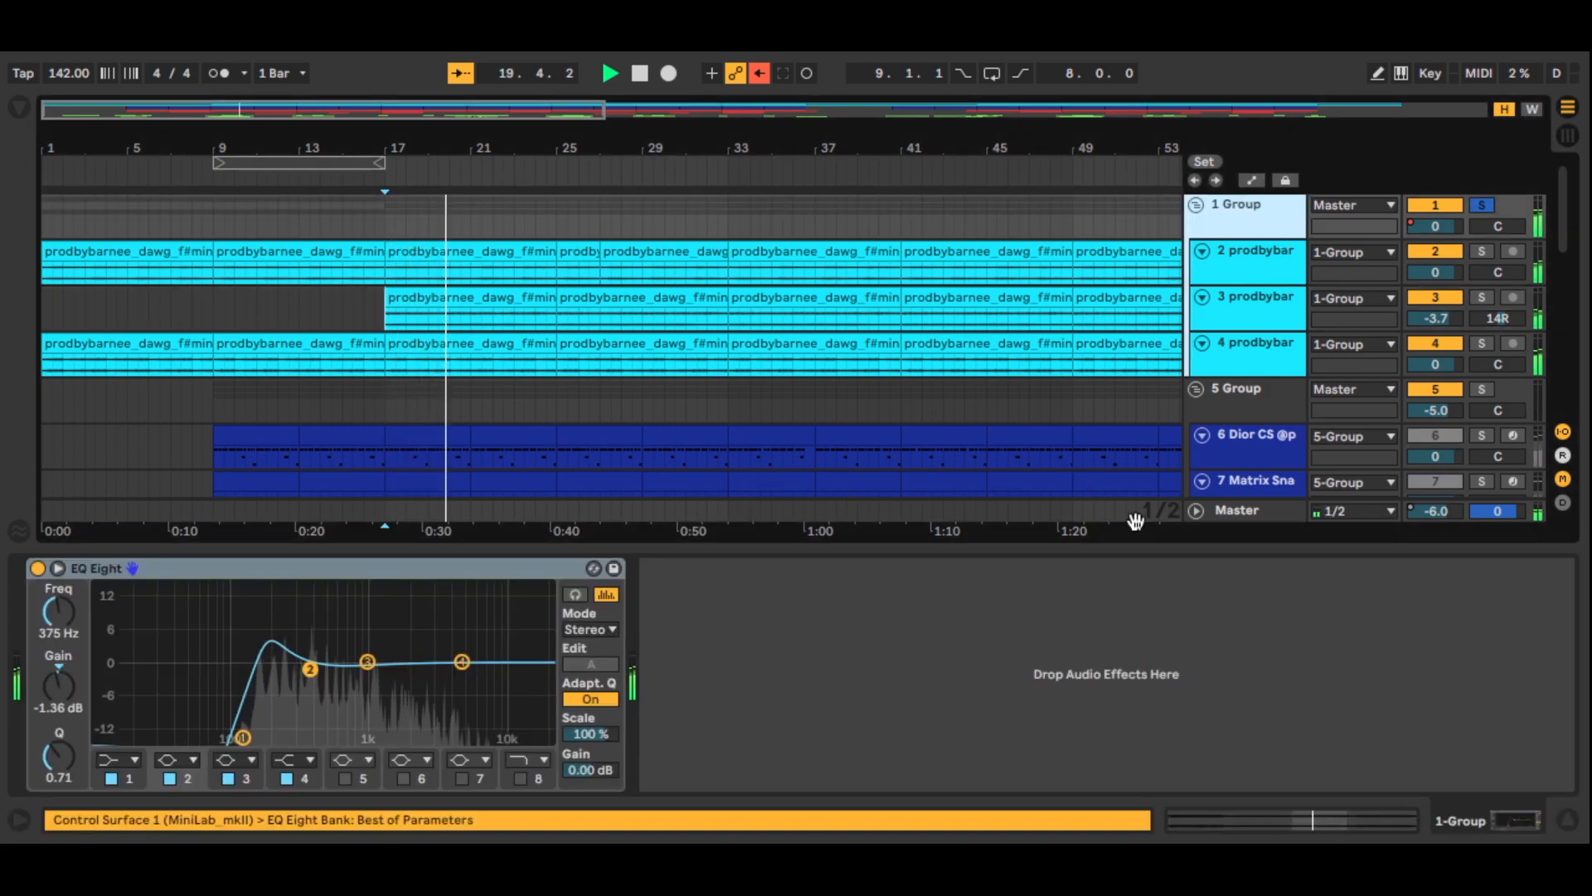
click(38, 568)
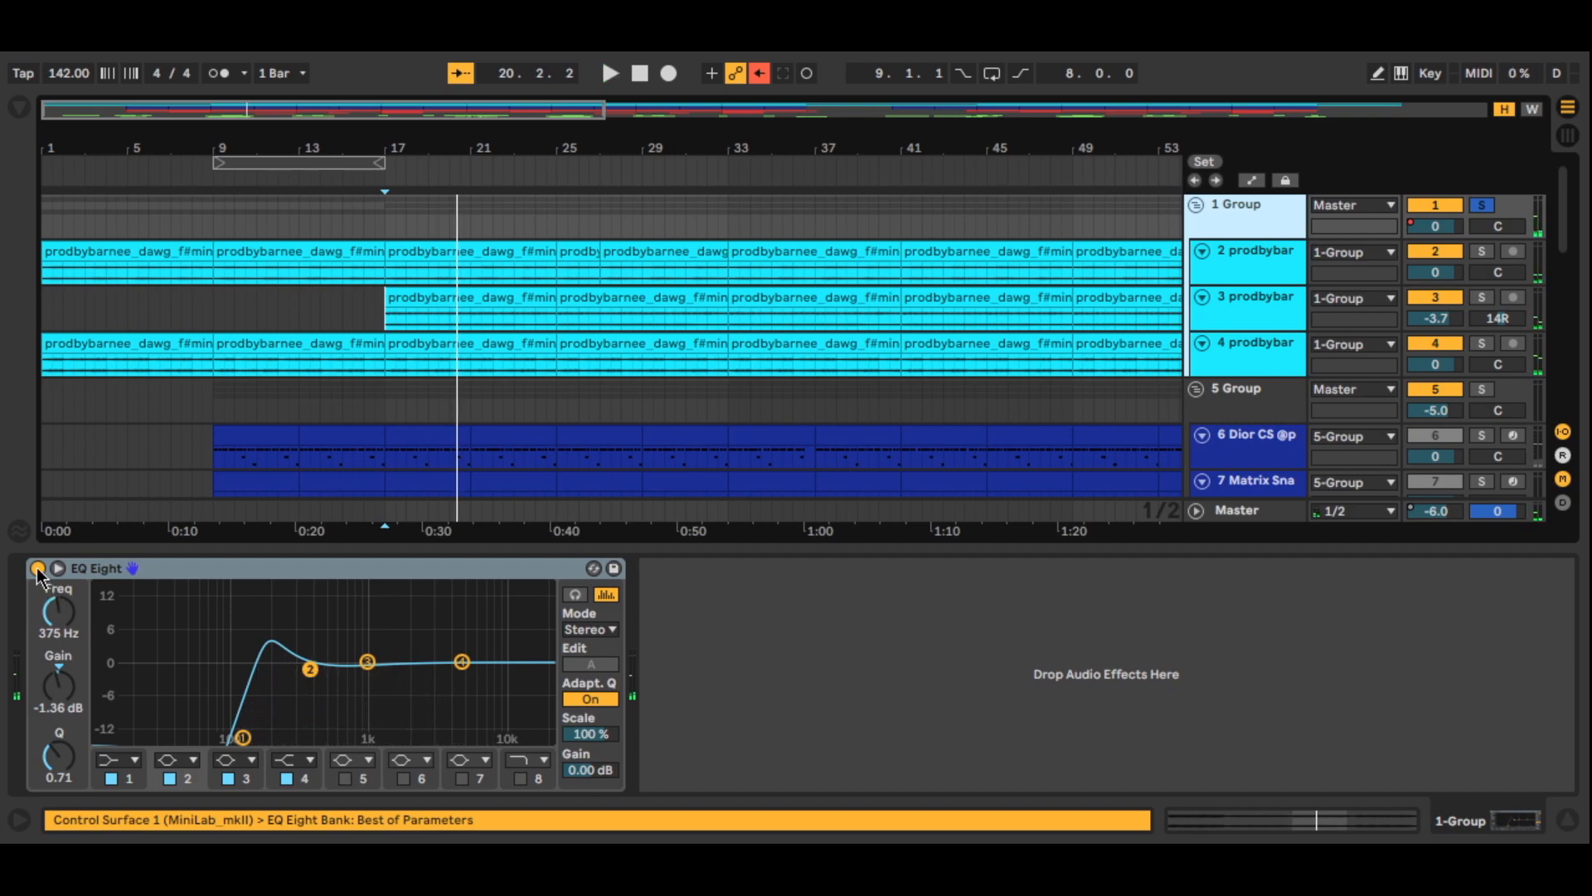
Step: Play the soloed melody group and compare its sound with the EQ Eight switched off and on
key(space)
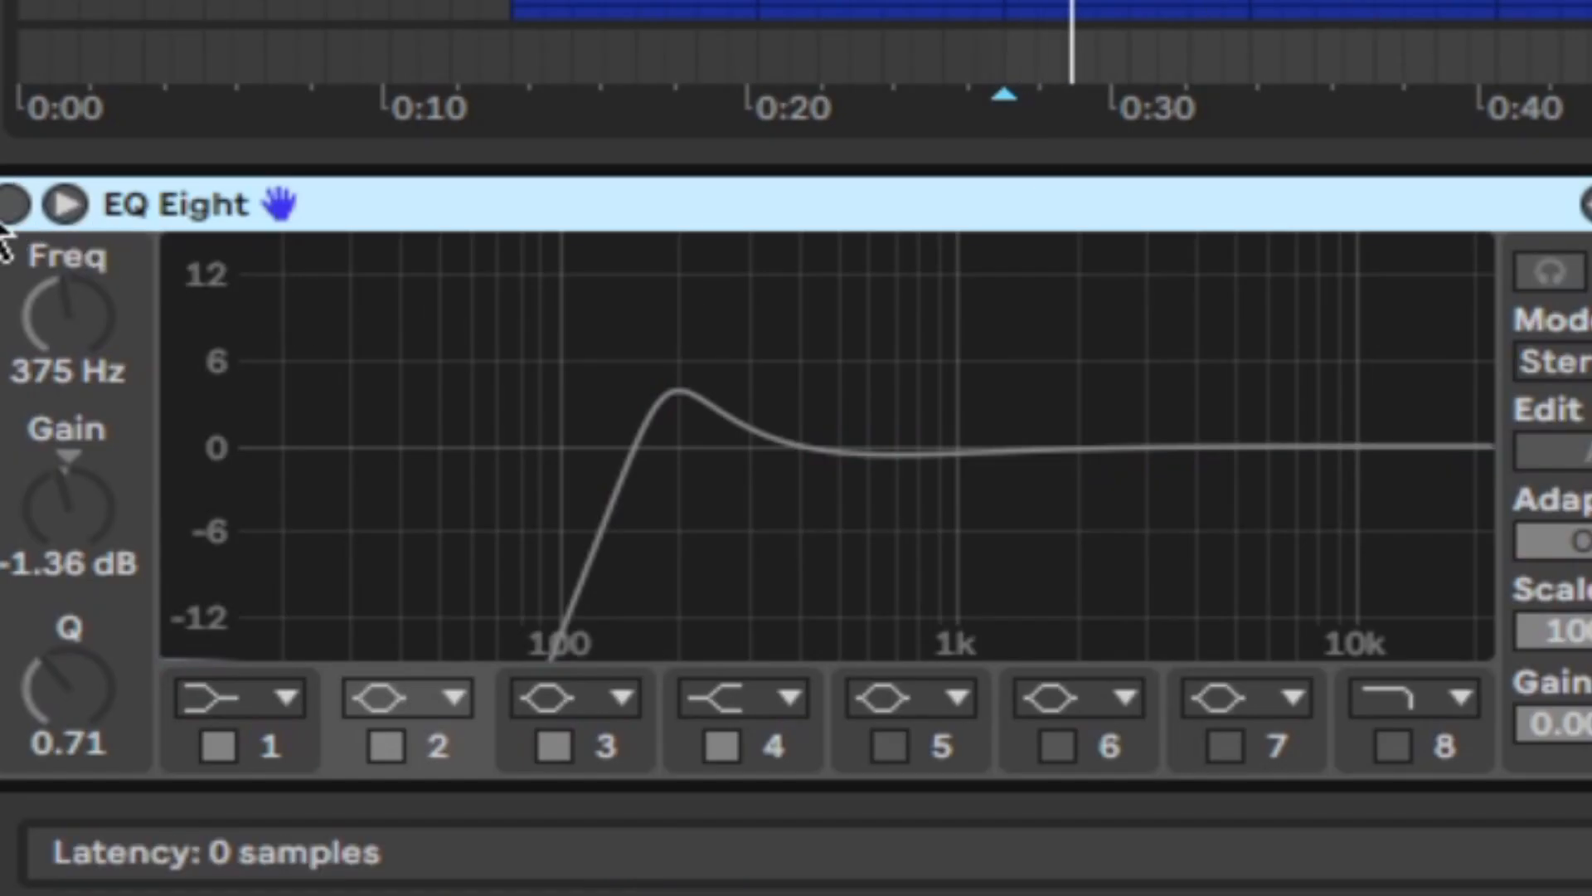
click(11, 206)
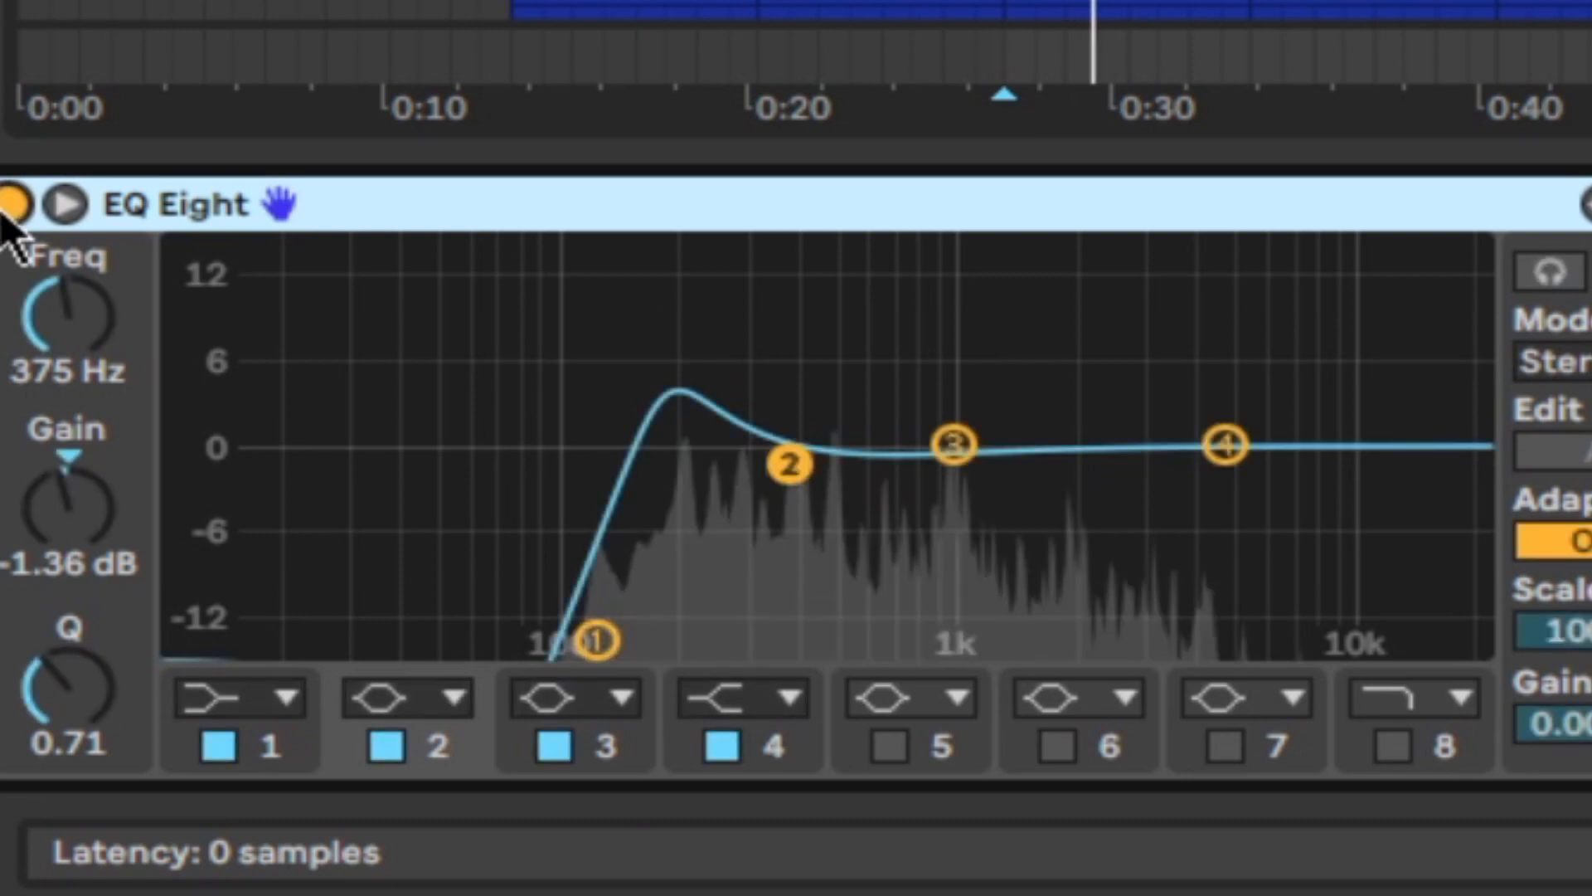
click(12, 204)
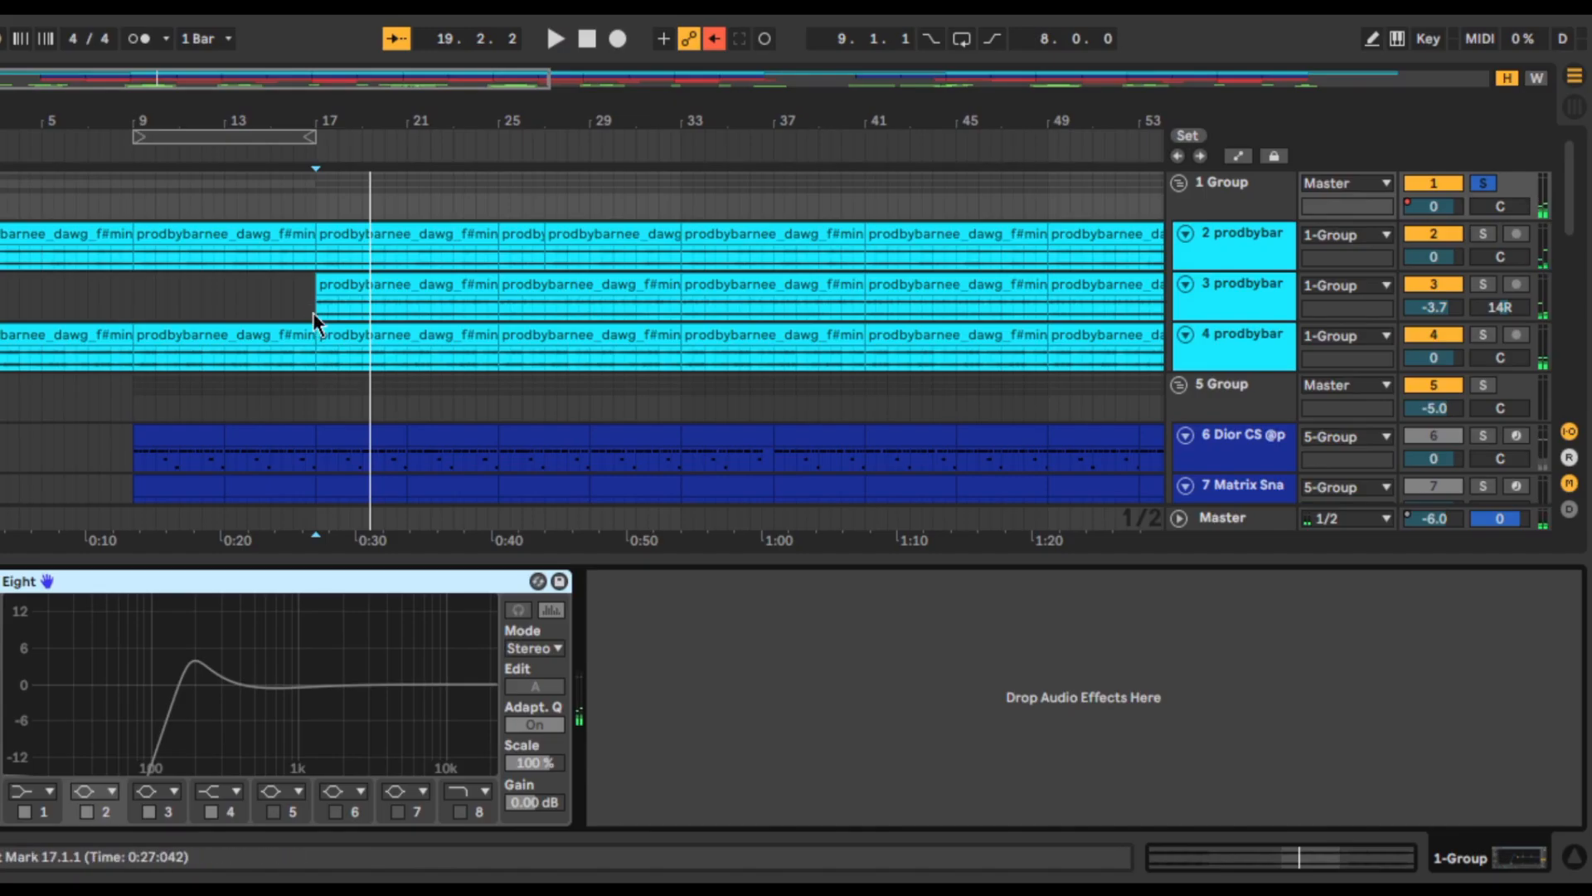
Step: Set the playback start to bar 17, close the device view and unsolo the 1 Group
click(313, 309)
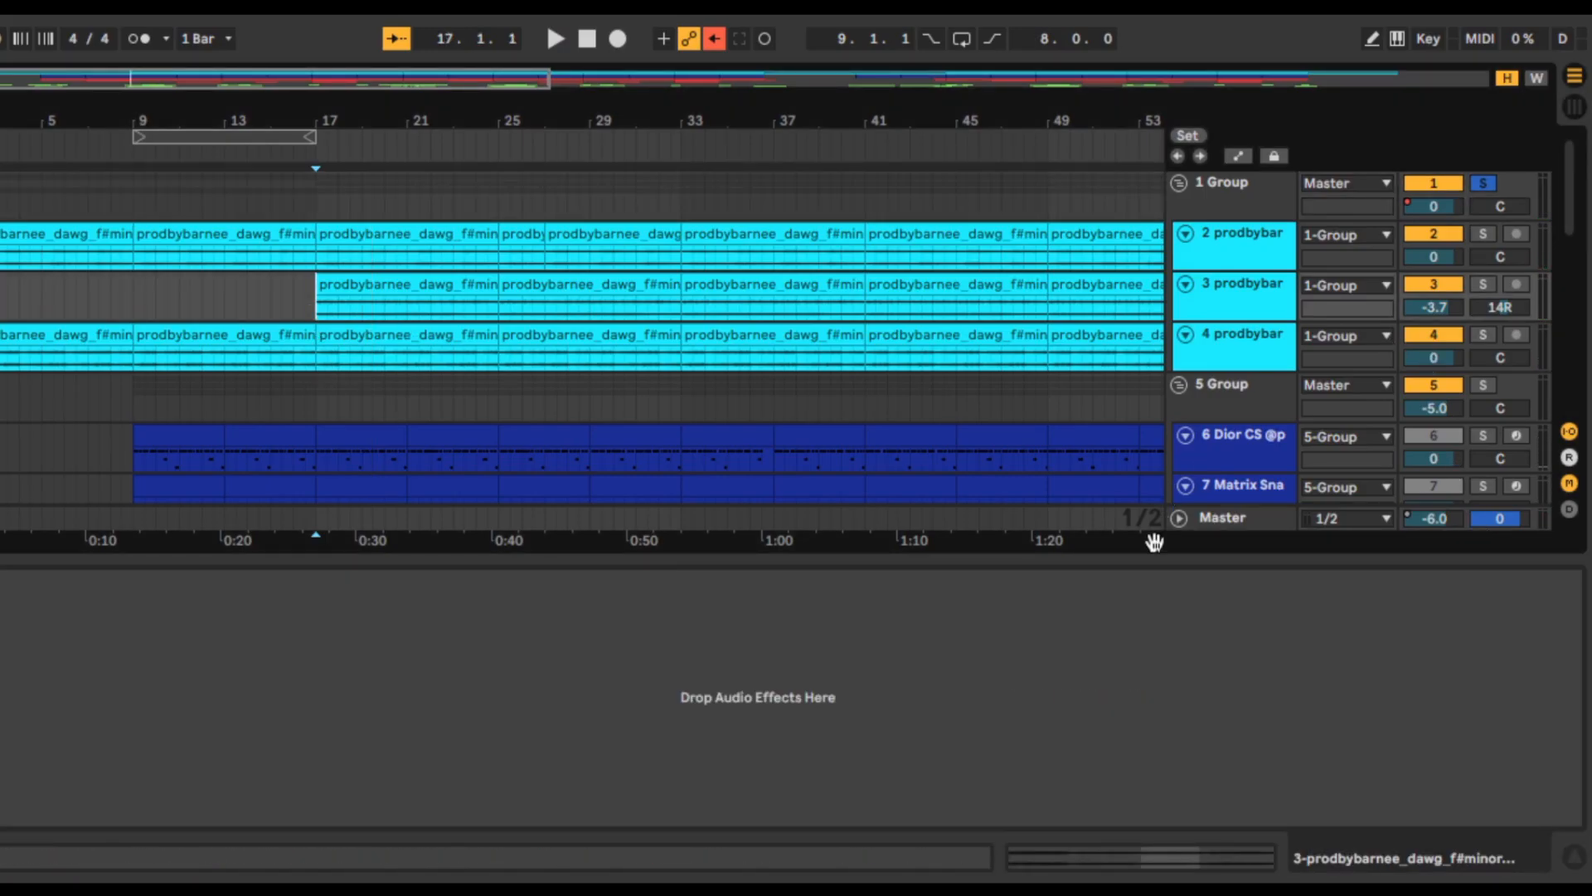
drag(1156, 558, 1171, 855)
click(310, 408)
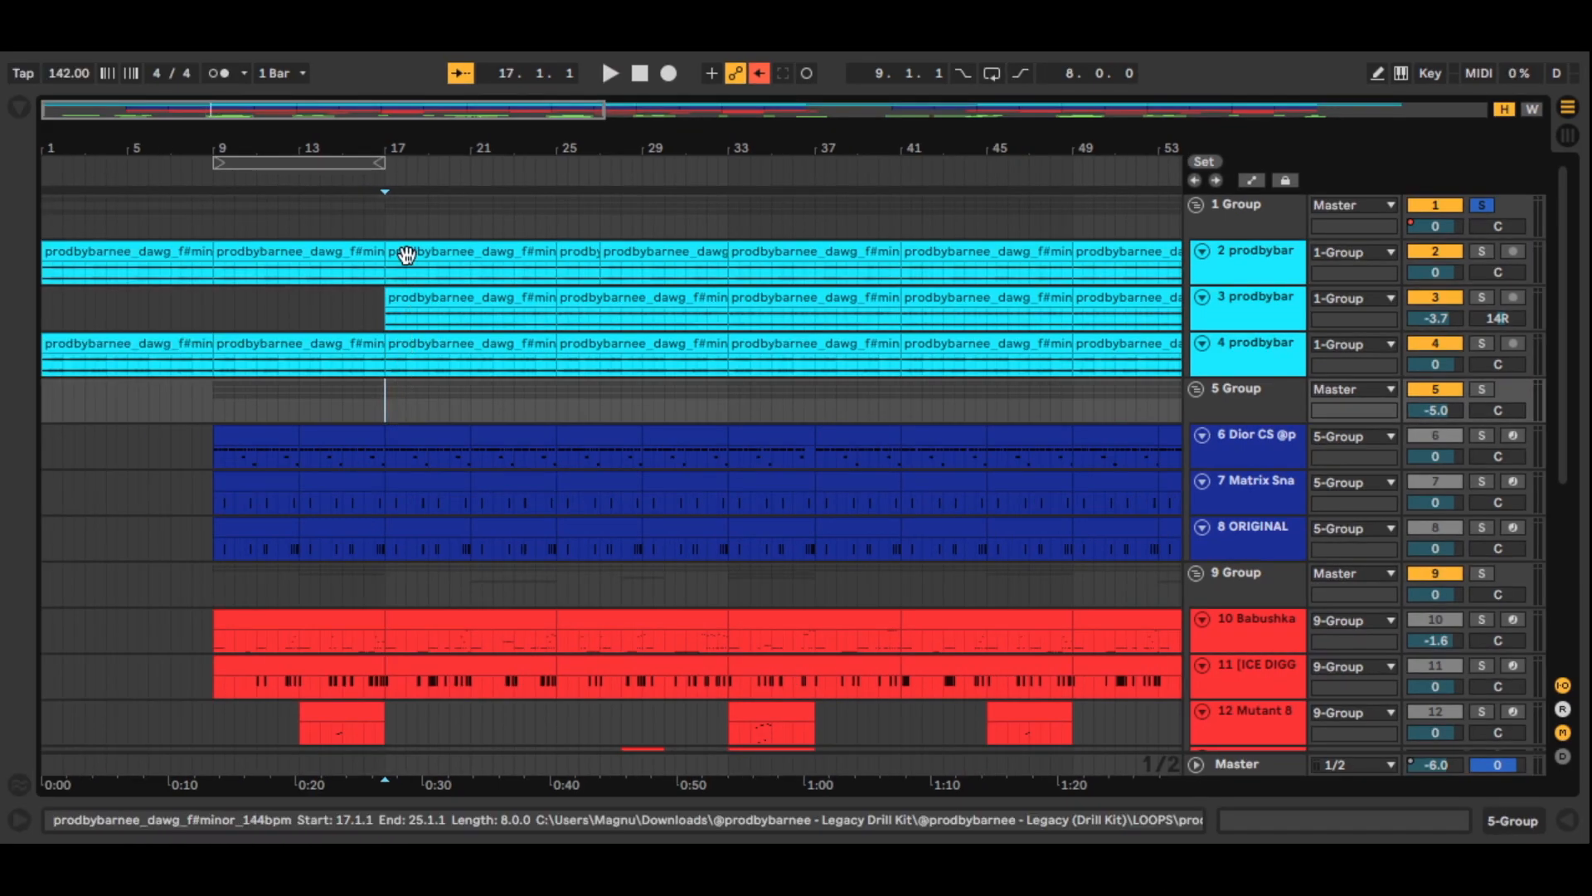
click(1484, 205)
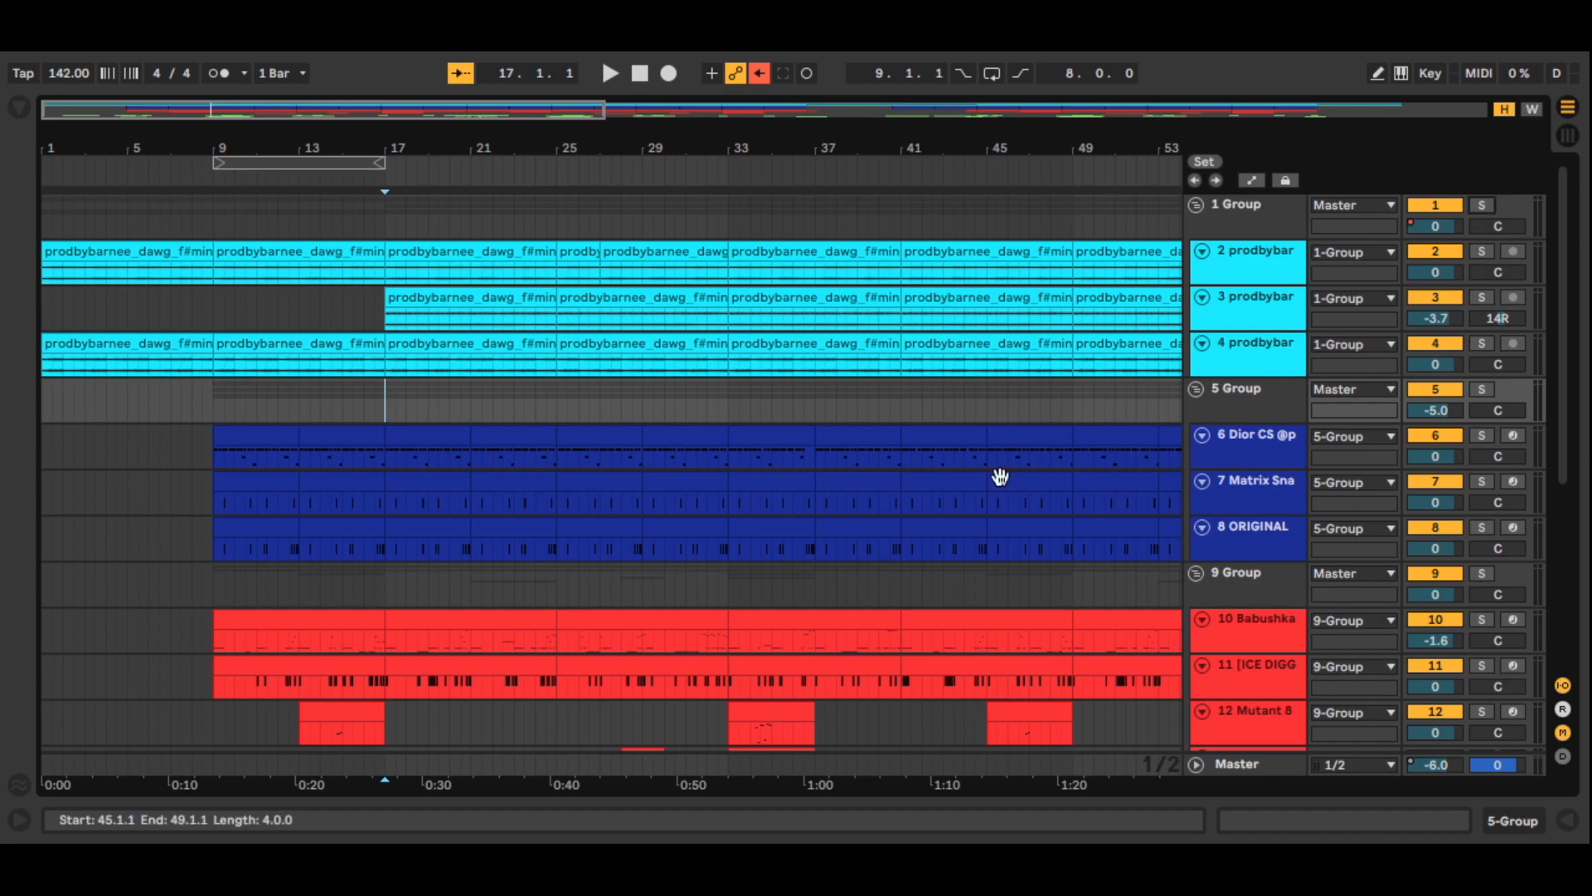
Step: Solo the 5 Group and open the bar 9 clip of 6 Dior CS in an enlarged note editor
scroll(1002, 472, down, 3)
click(1491, 266)
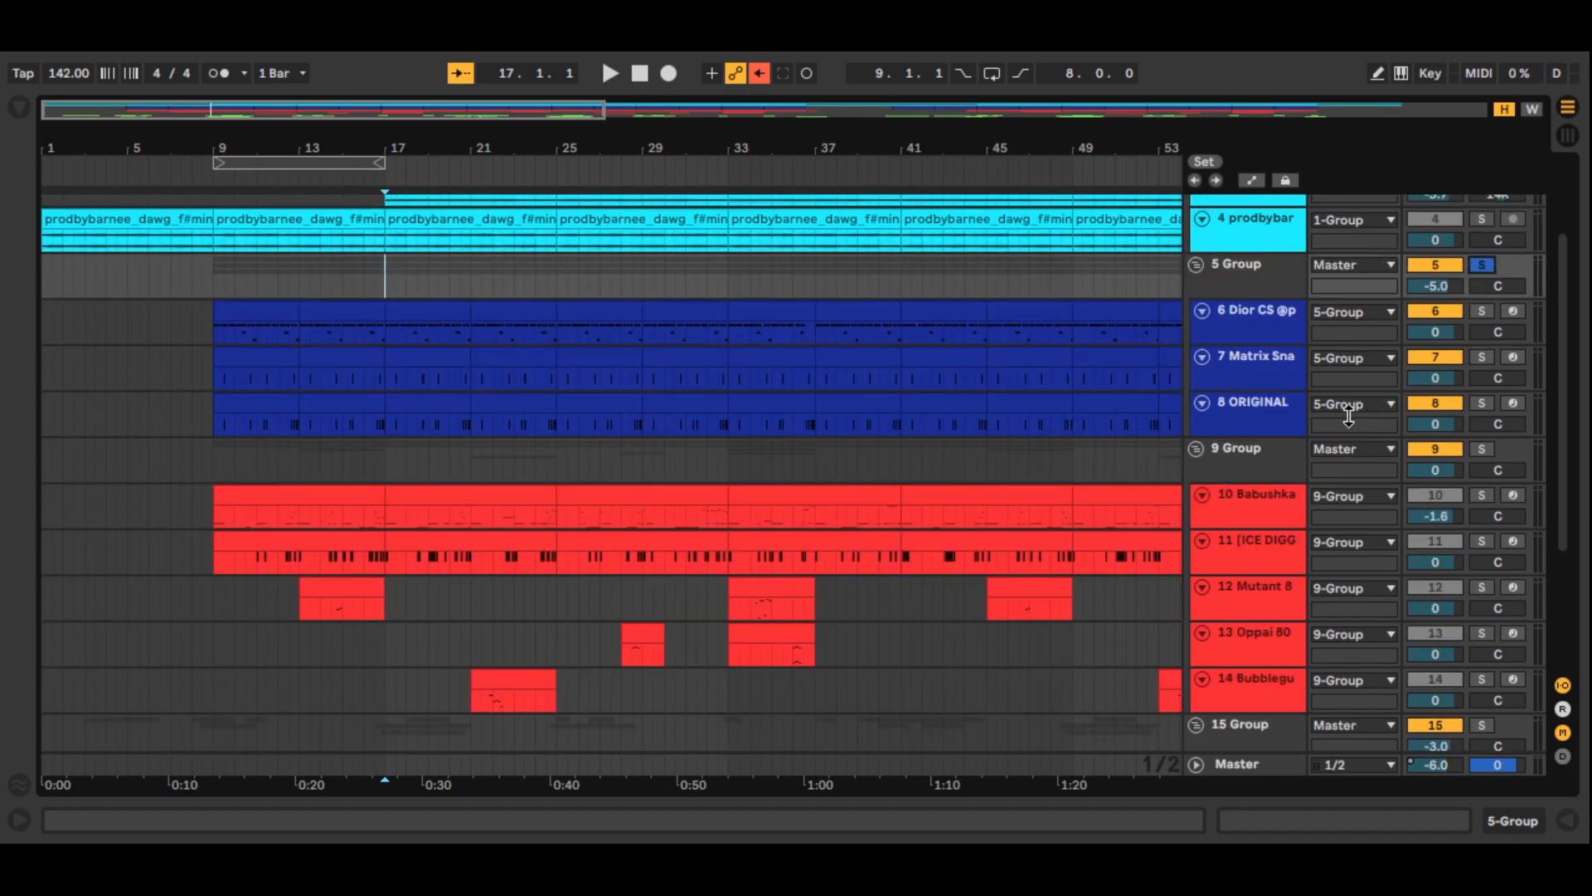
click(266, 310)
click(1128, 821)
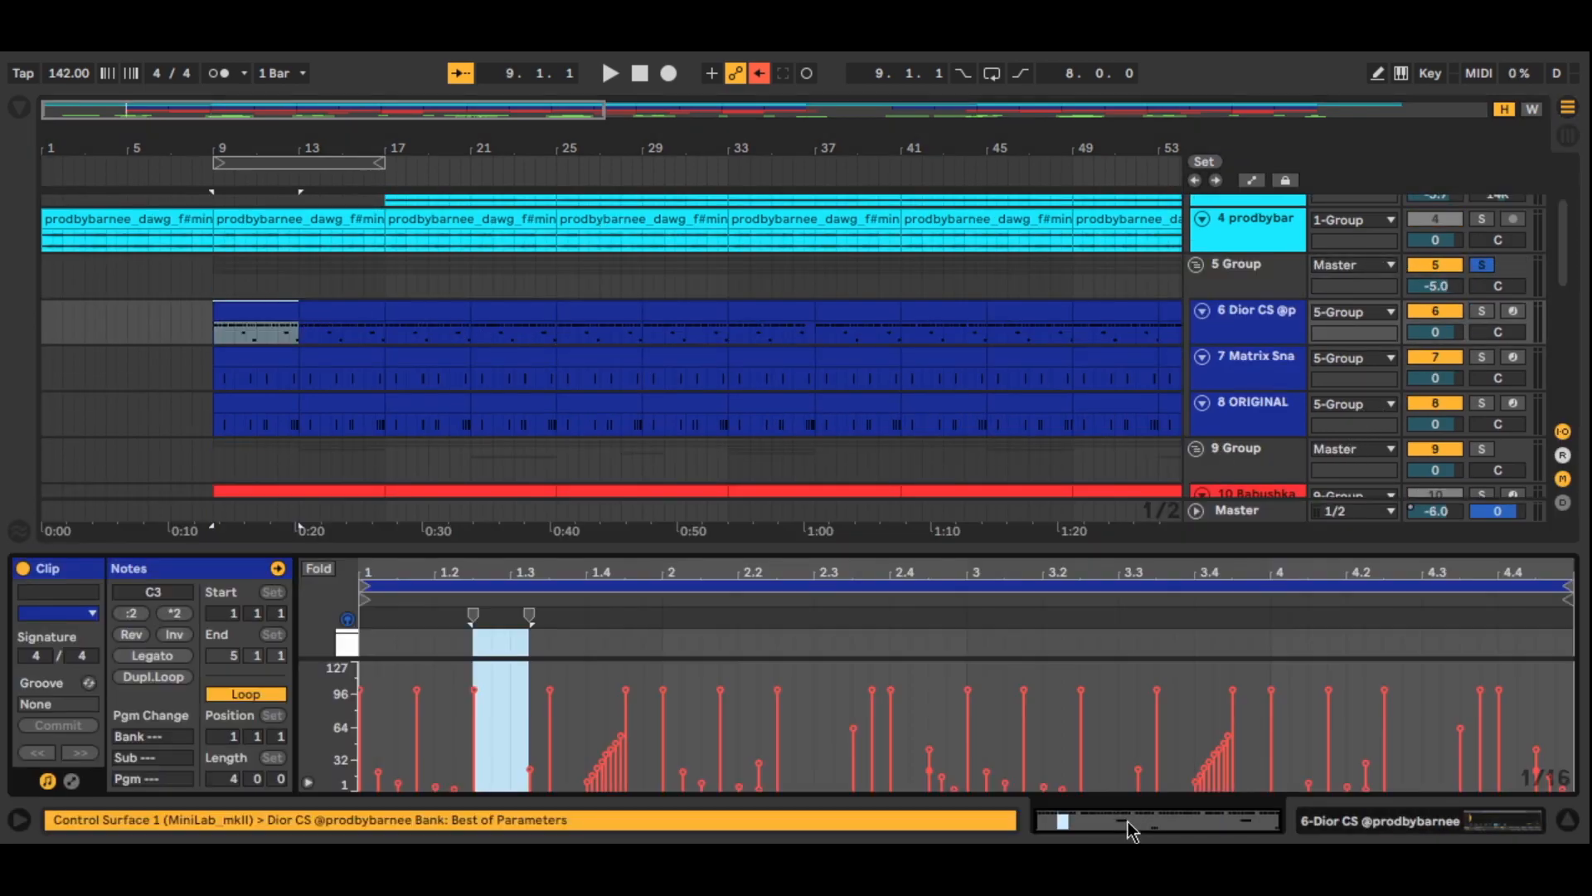
drag(949, 548, 894, 223)
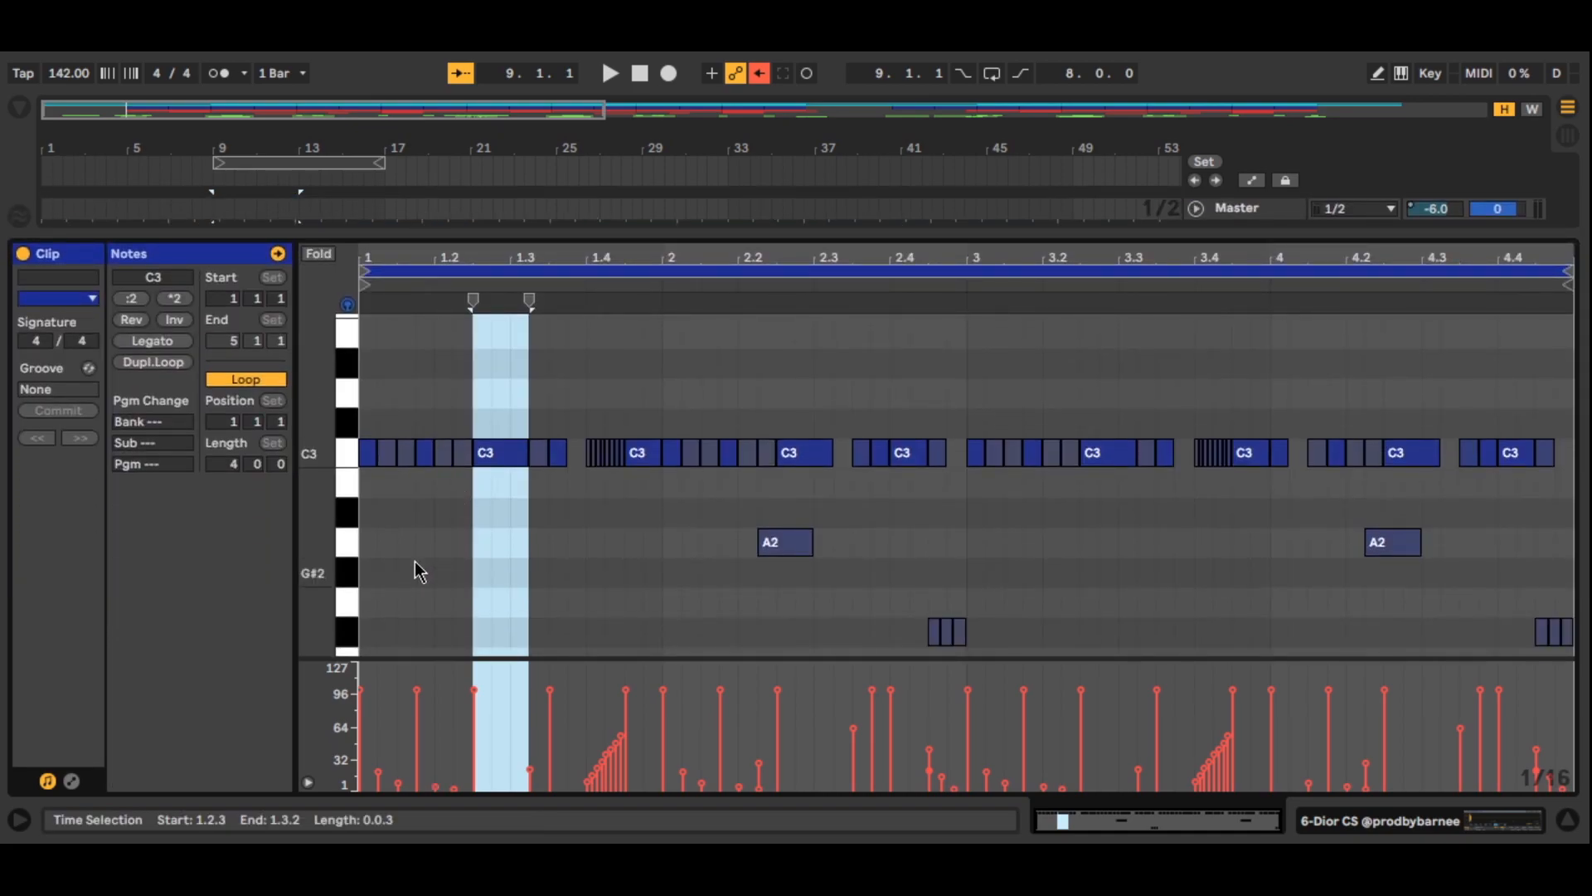
Step: Examine the C3 note pattern and its rapid rolls in the Dior CS clip while listening to it
click(367, 453)
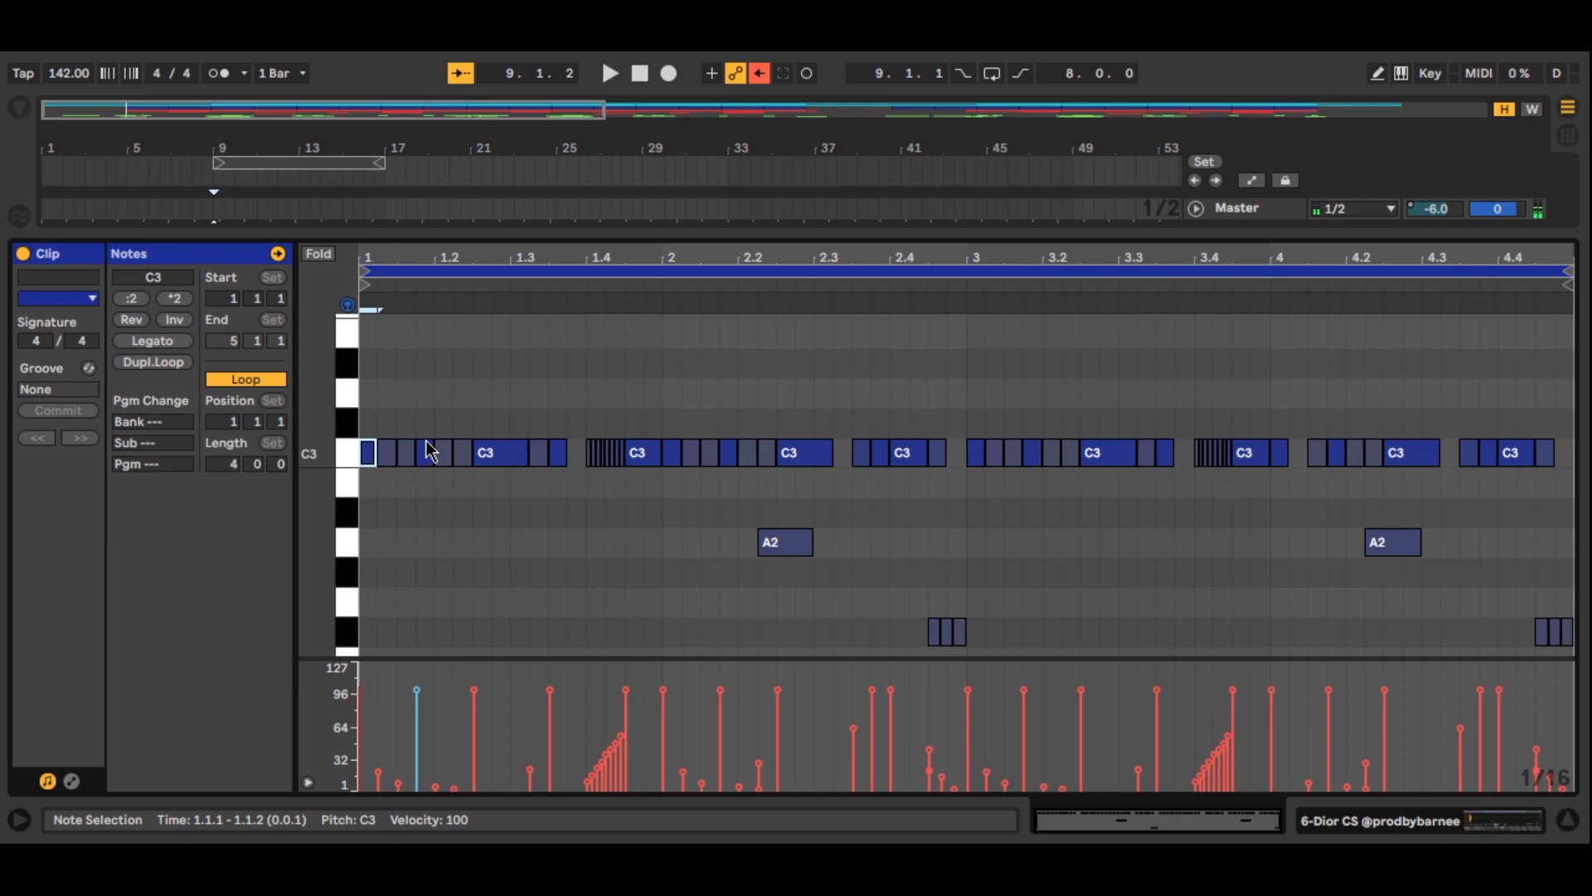
click(497, 452)
drag(365, 411, 515, 459)
click(473, 501)
click(366, 421)
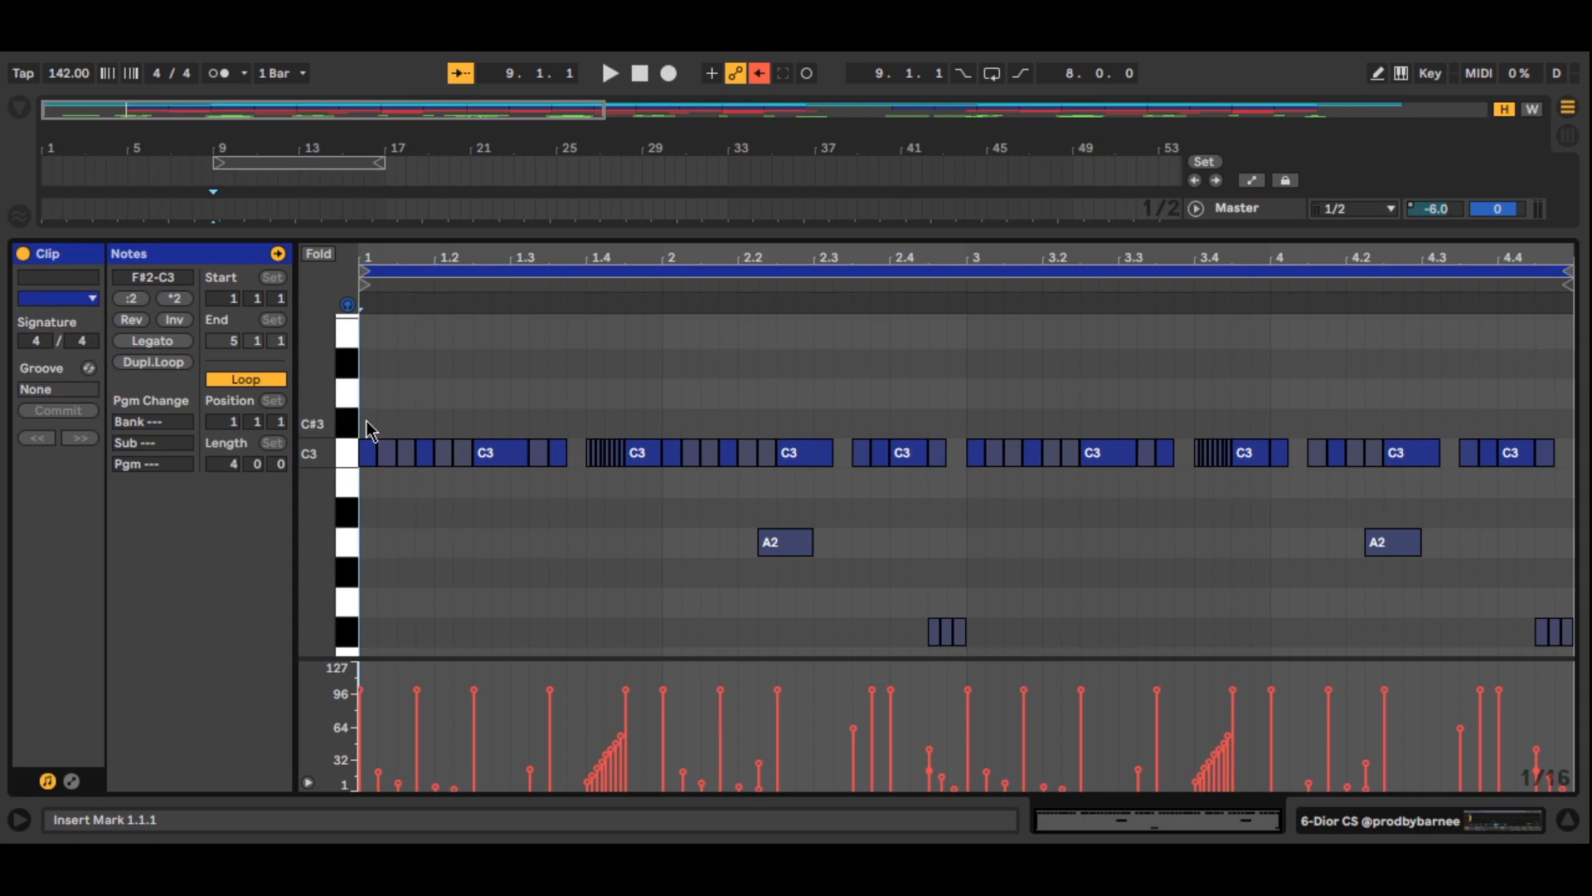
click(586, 480)
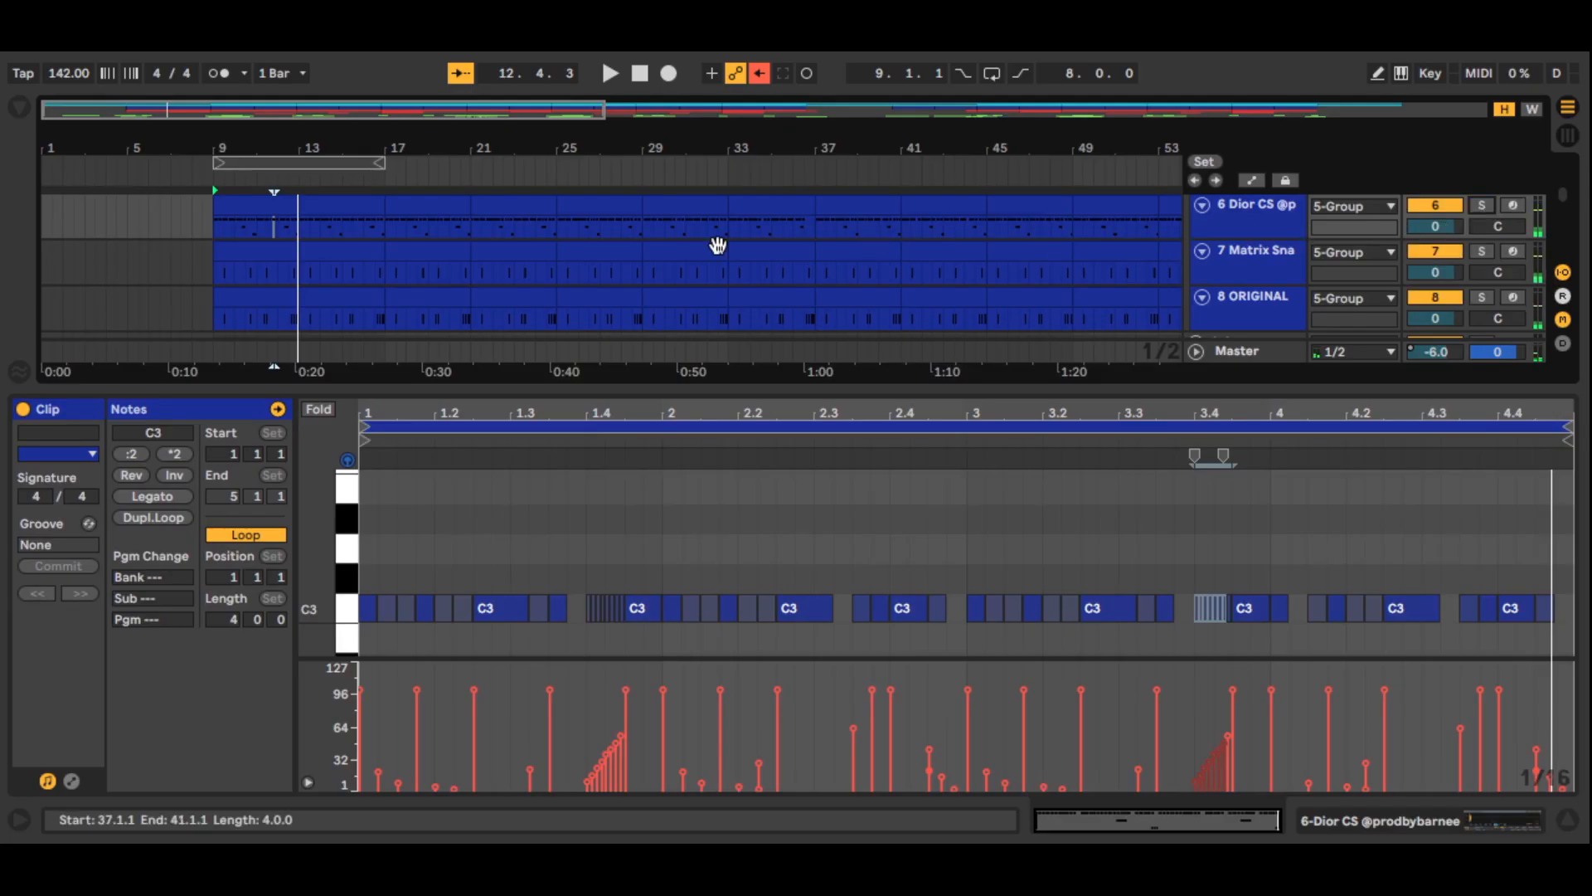
key(space)
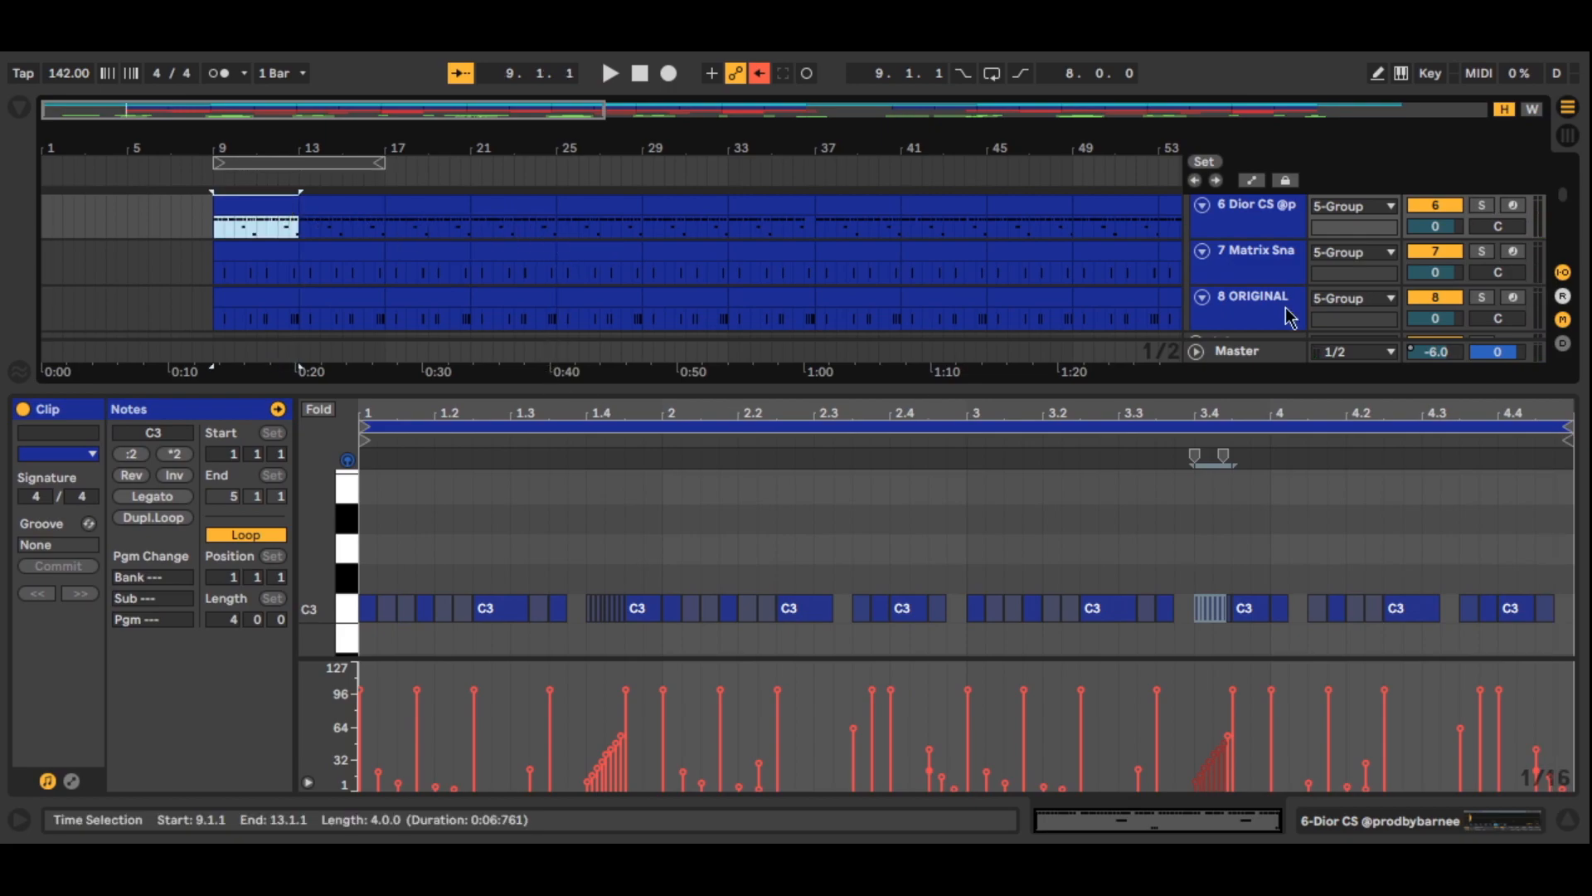
Step: Unsolo the 5 Group and show the sampler of track 6 Dior CS
click(1273, 214)
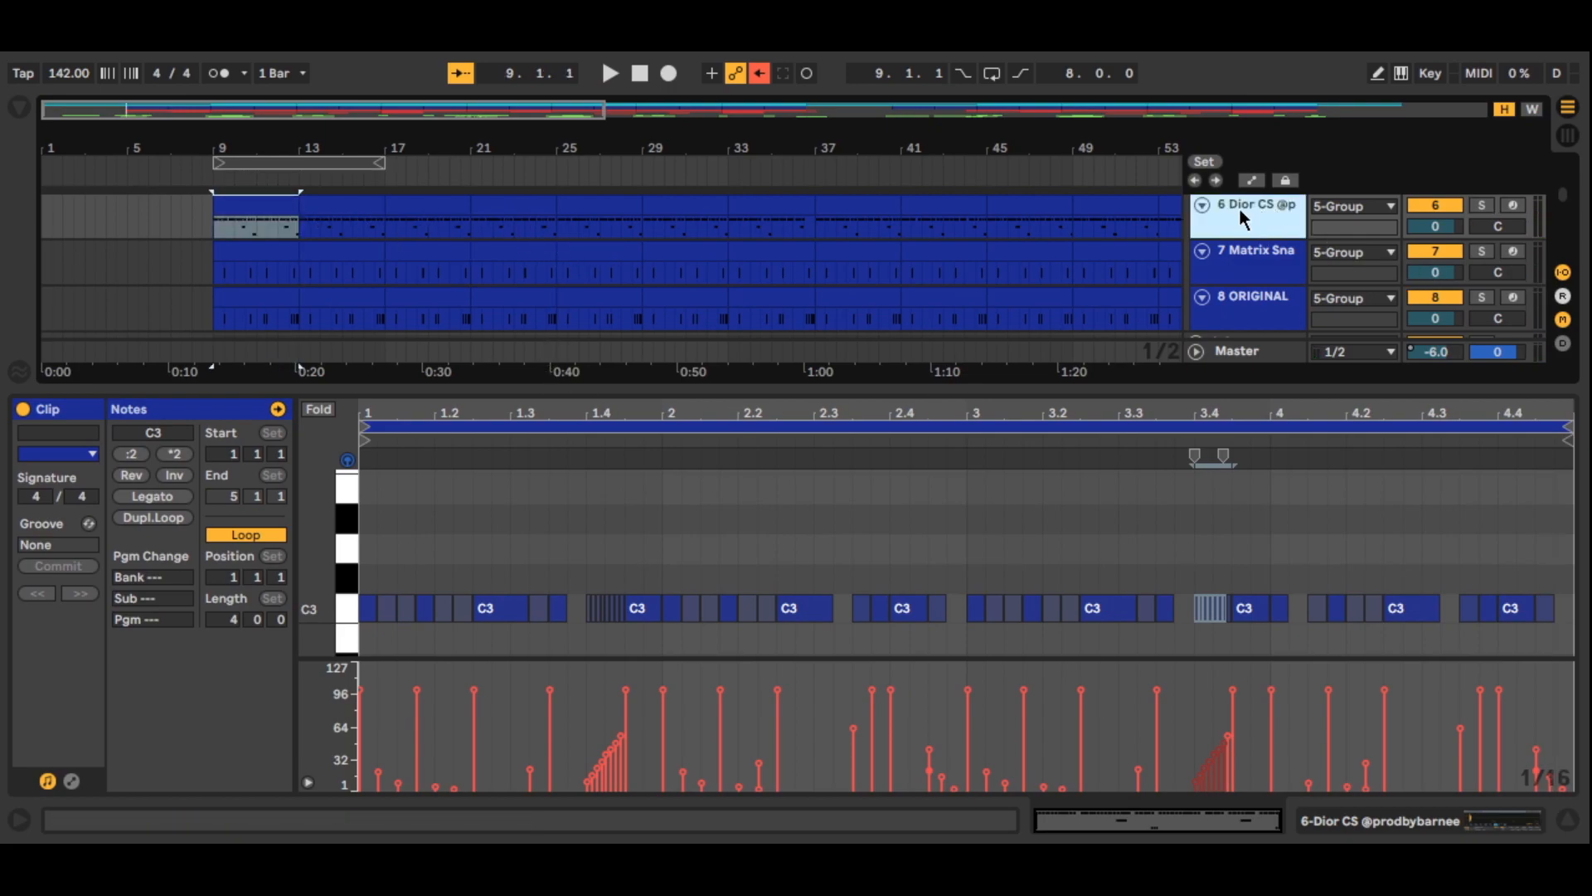
click(261, 206)
click(1254, 232)
scroll(361, 252, up, 5)
scroll(262, 249, down, 5)
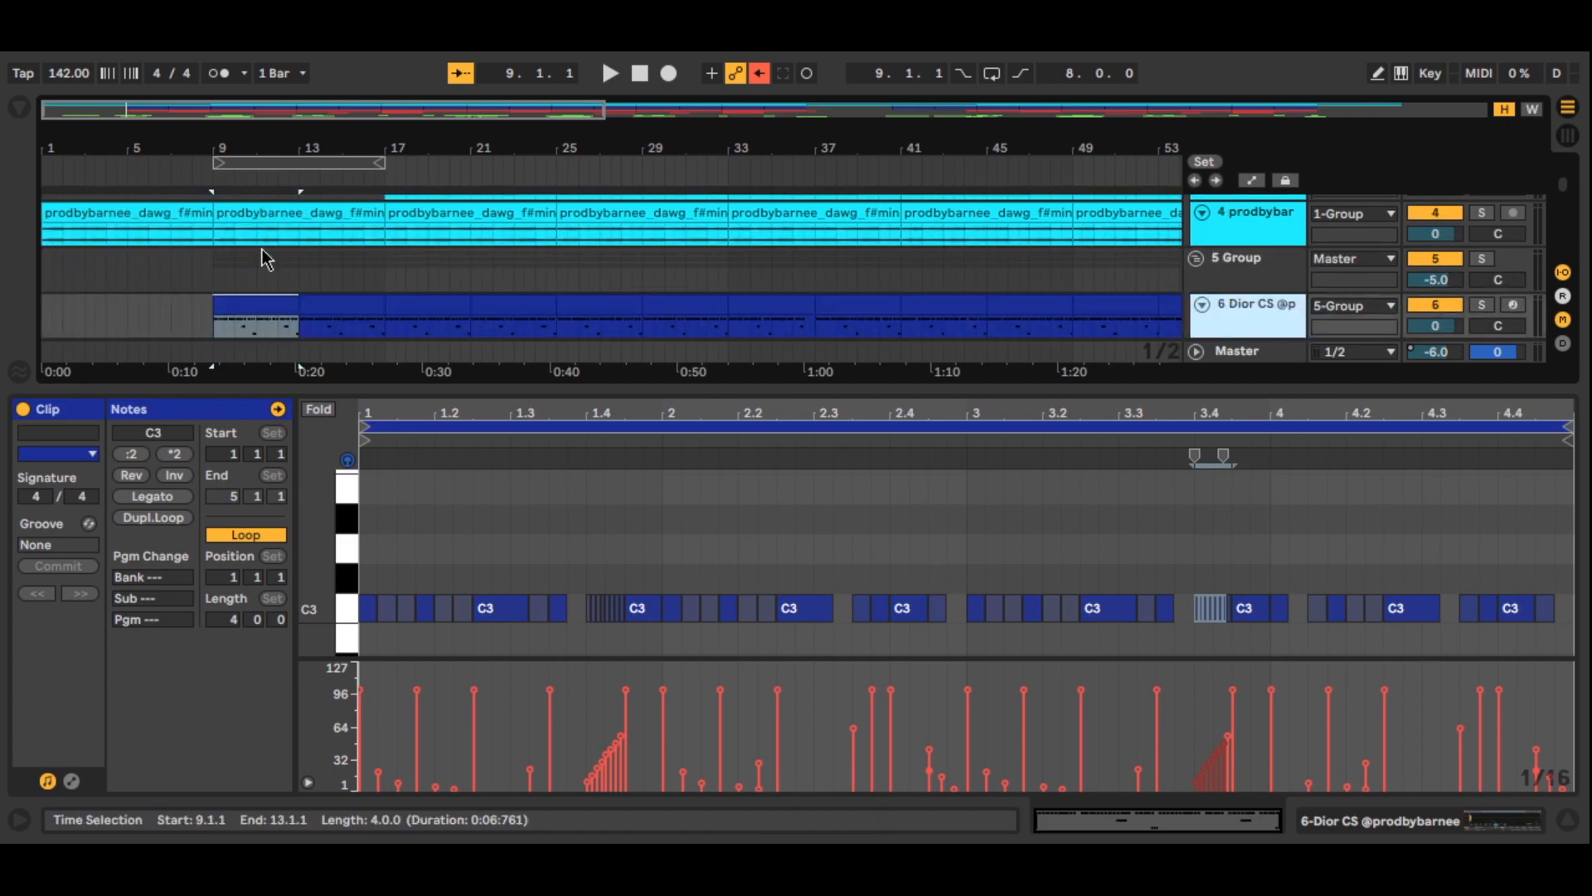
click(1267, 815)
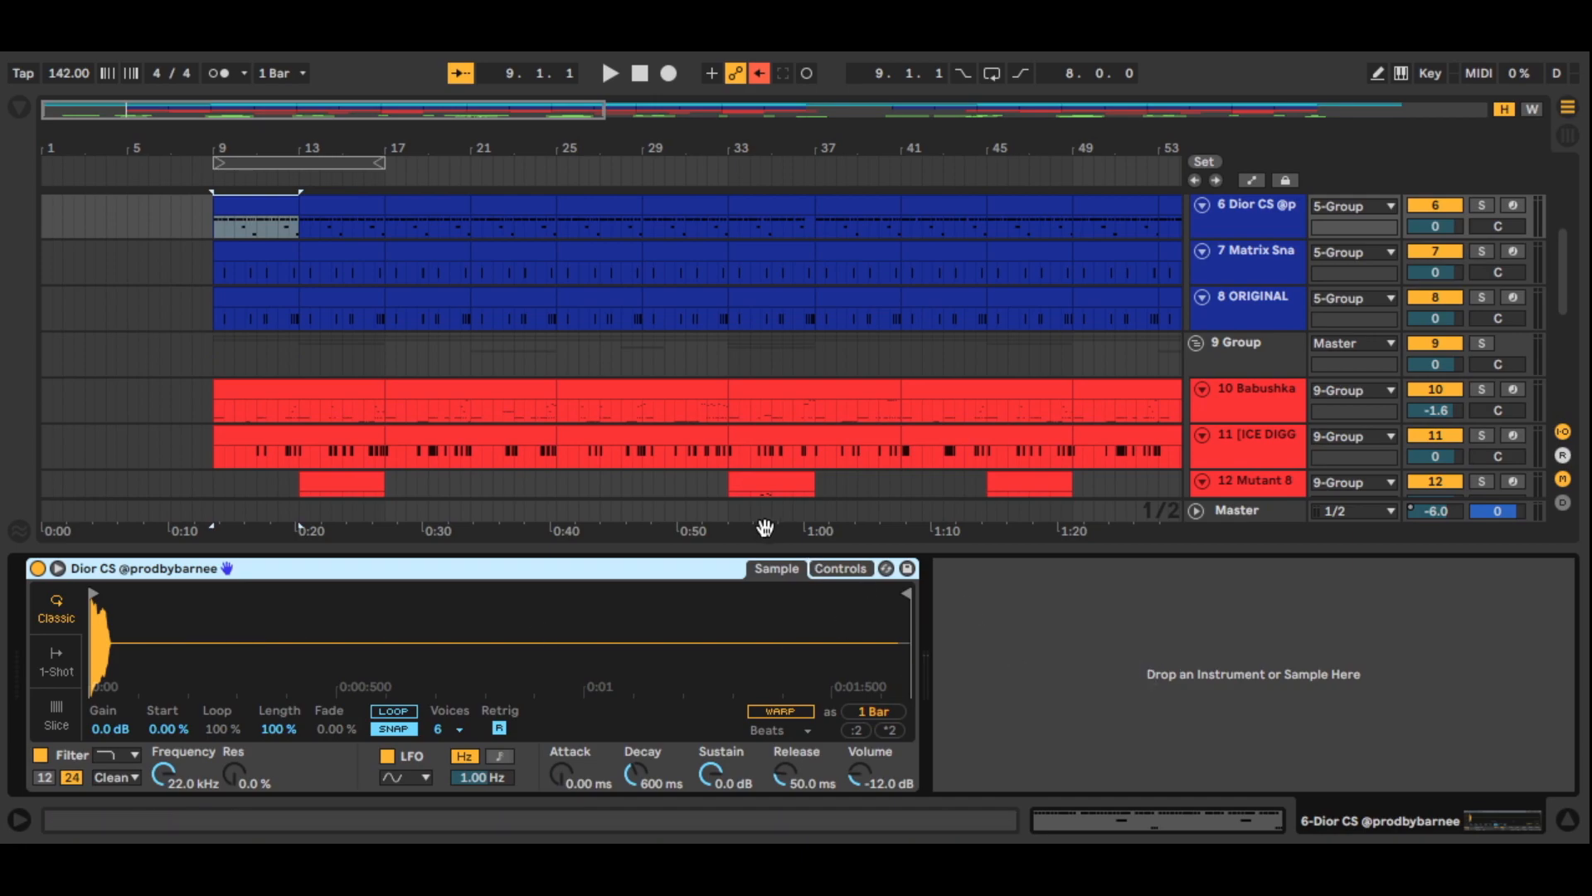
Step: Solo track 7 Matrix Snare and open its bar 9 clip in an enlarged note editor
click(1231, 252)
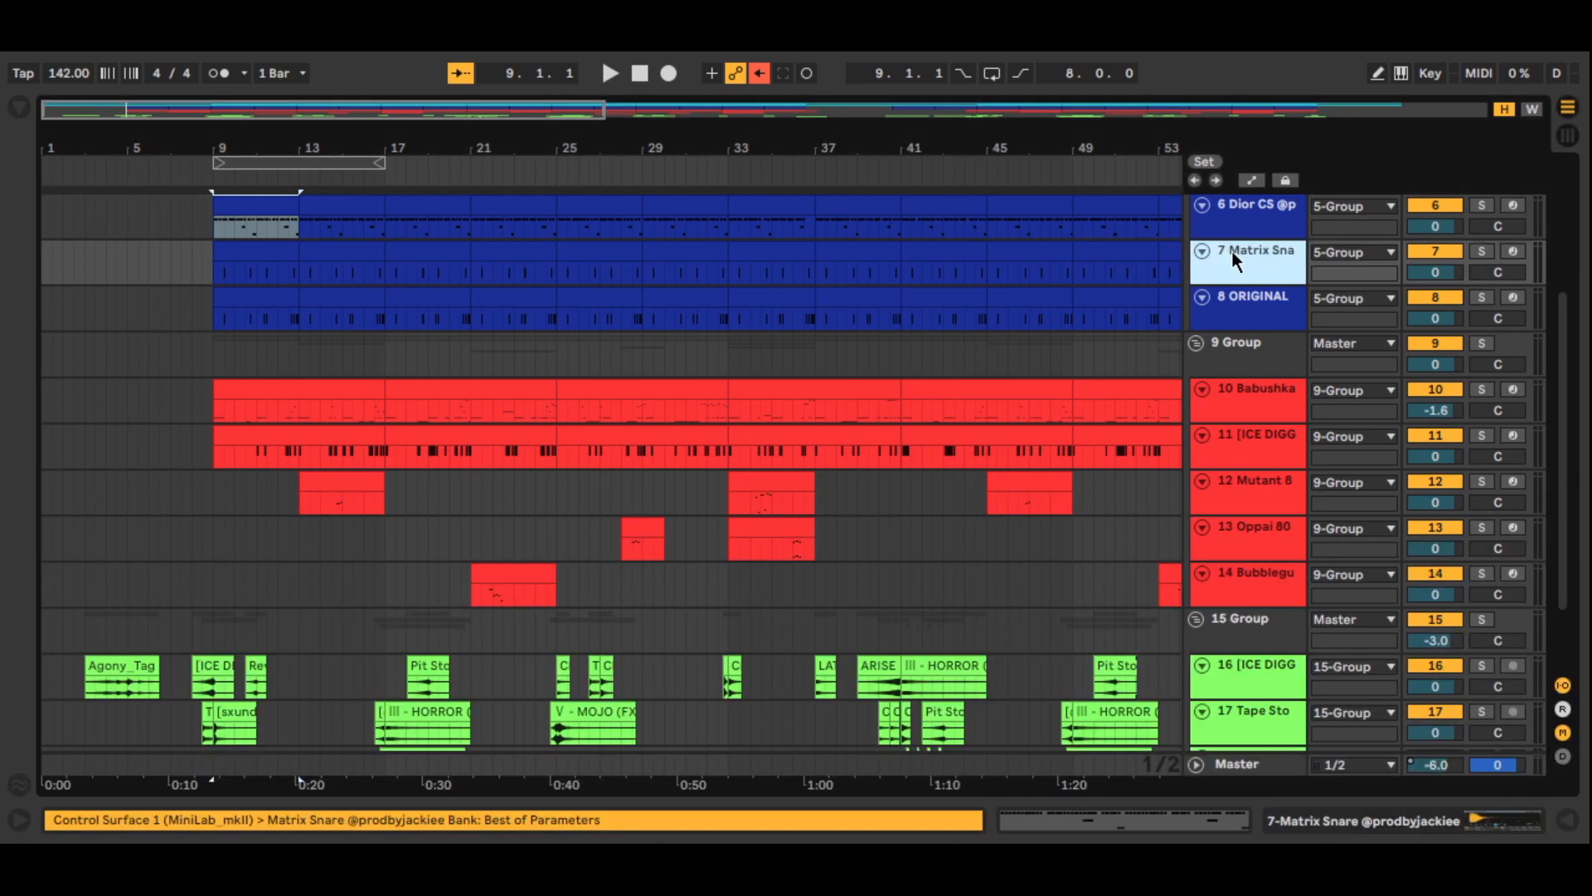
click(1439, 205)
click(1434, 208)
click(1482, 251)
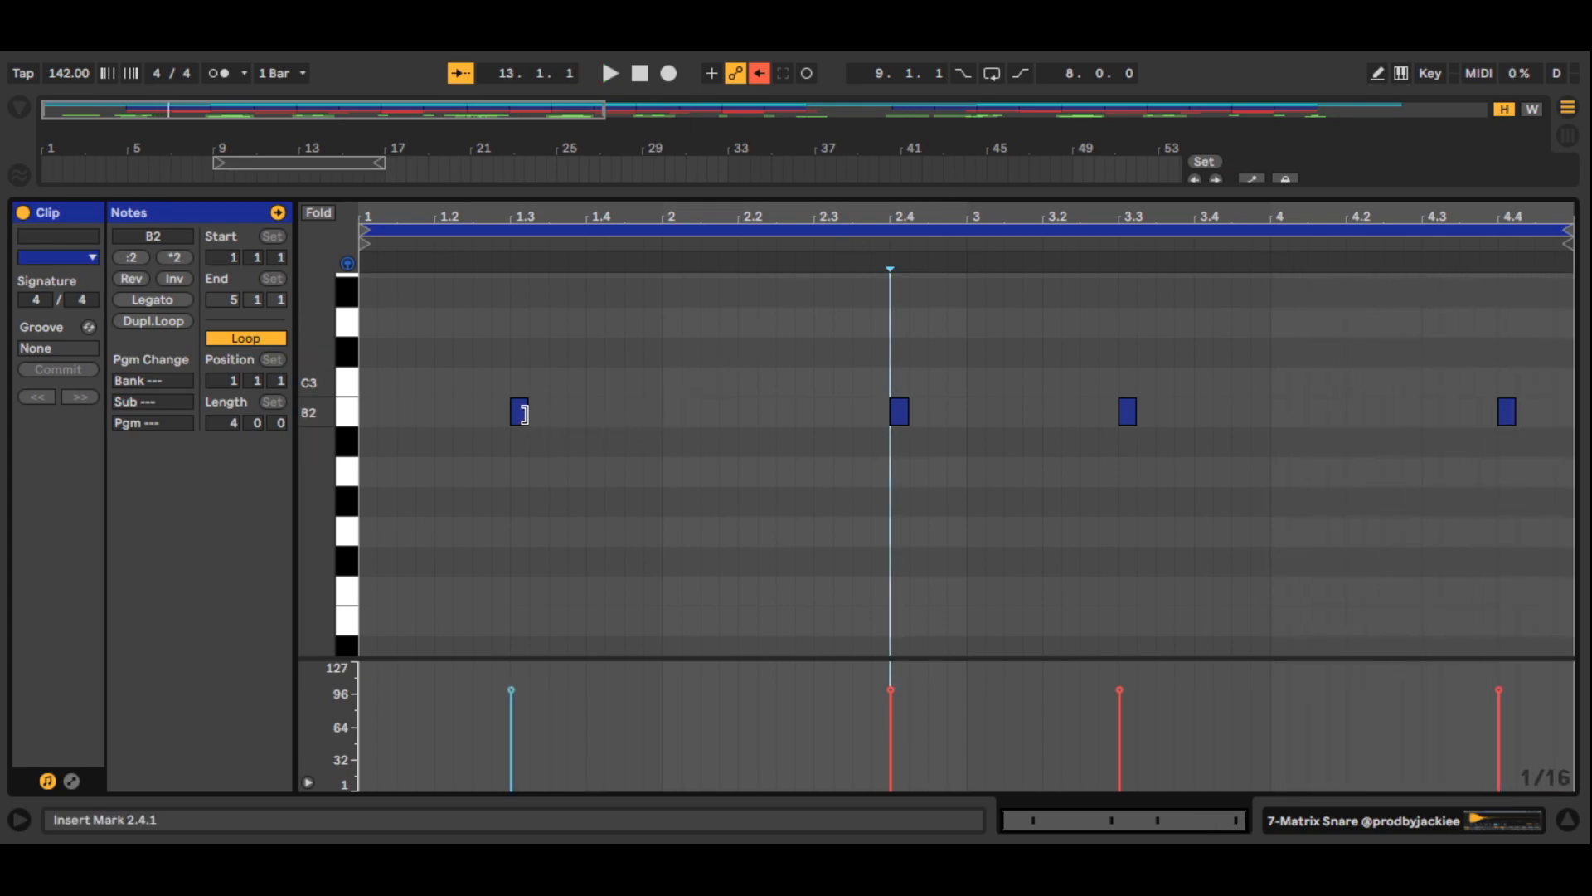
Step: Move the second B2 snare note to 2.3.1 and play the clip from there
click(523, 412)
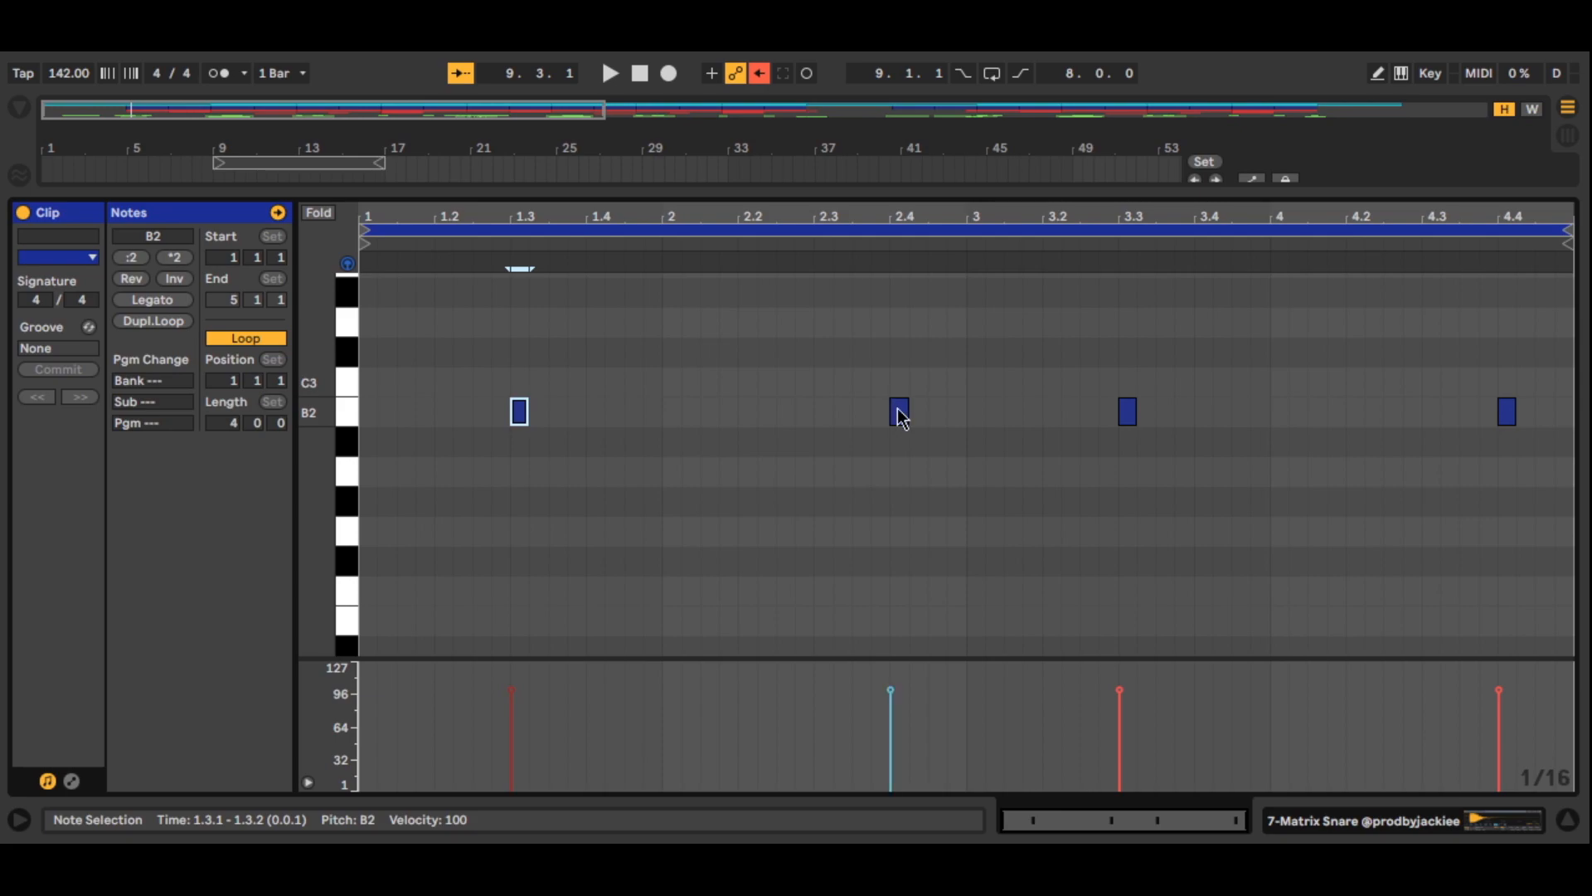
drag(902, 414, 817, 410)
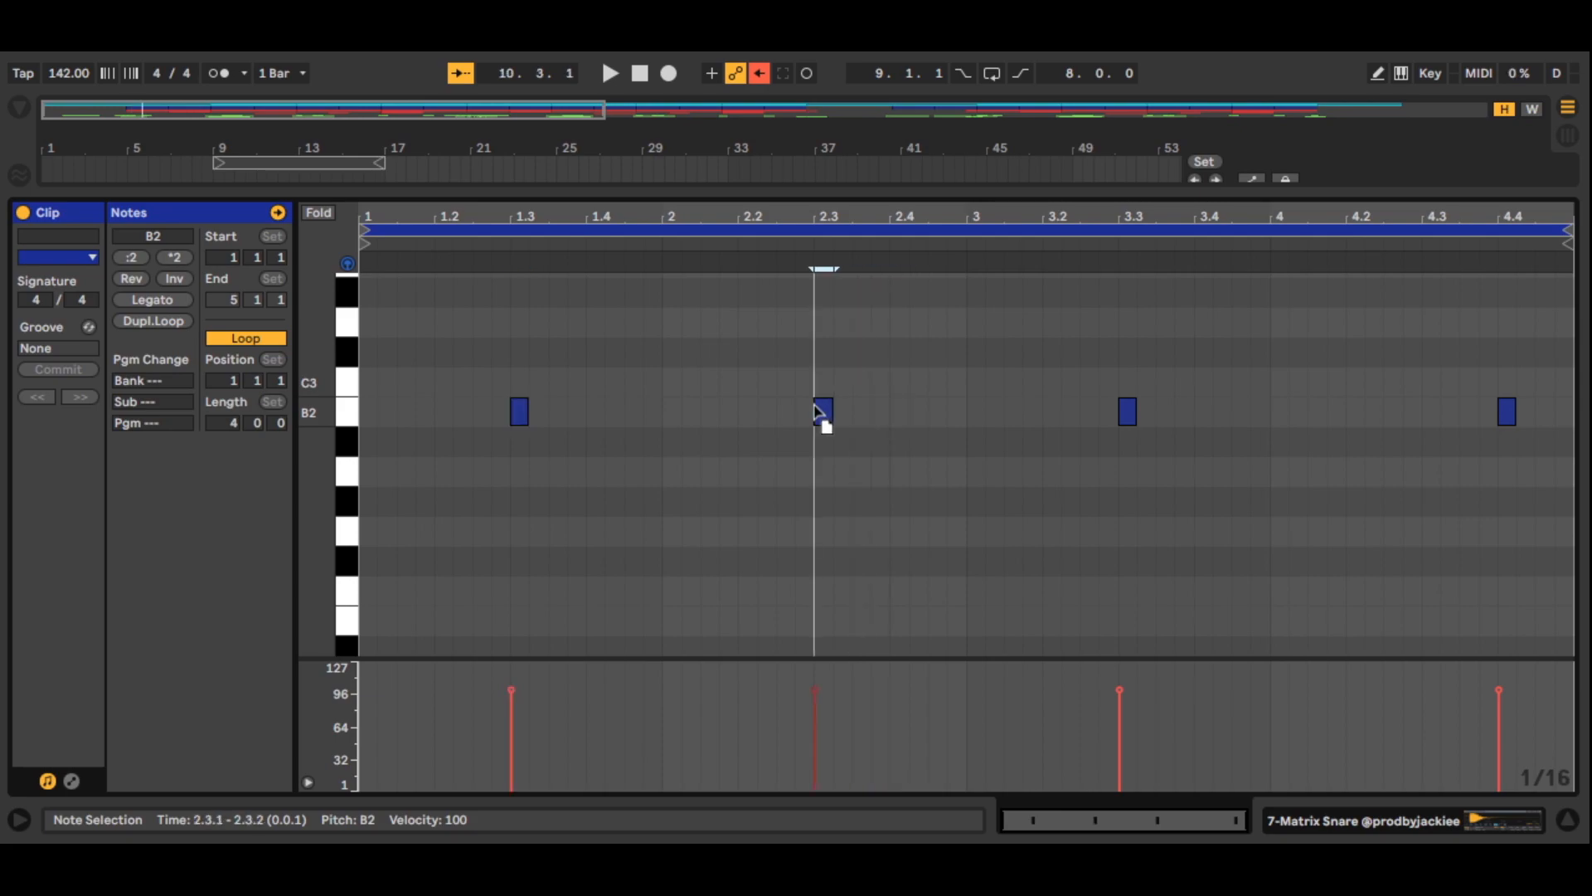
key(space)
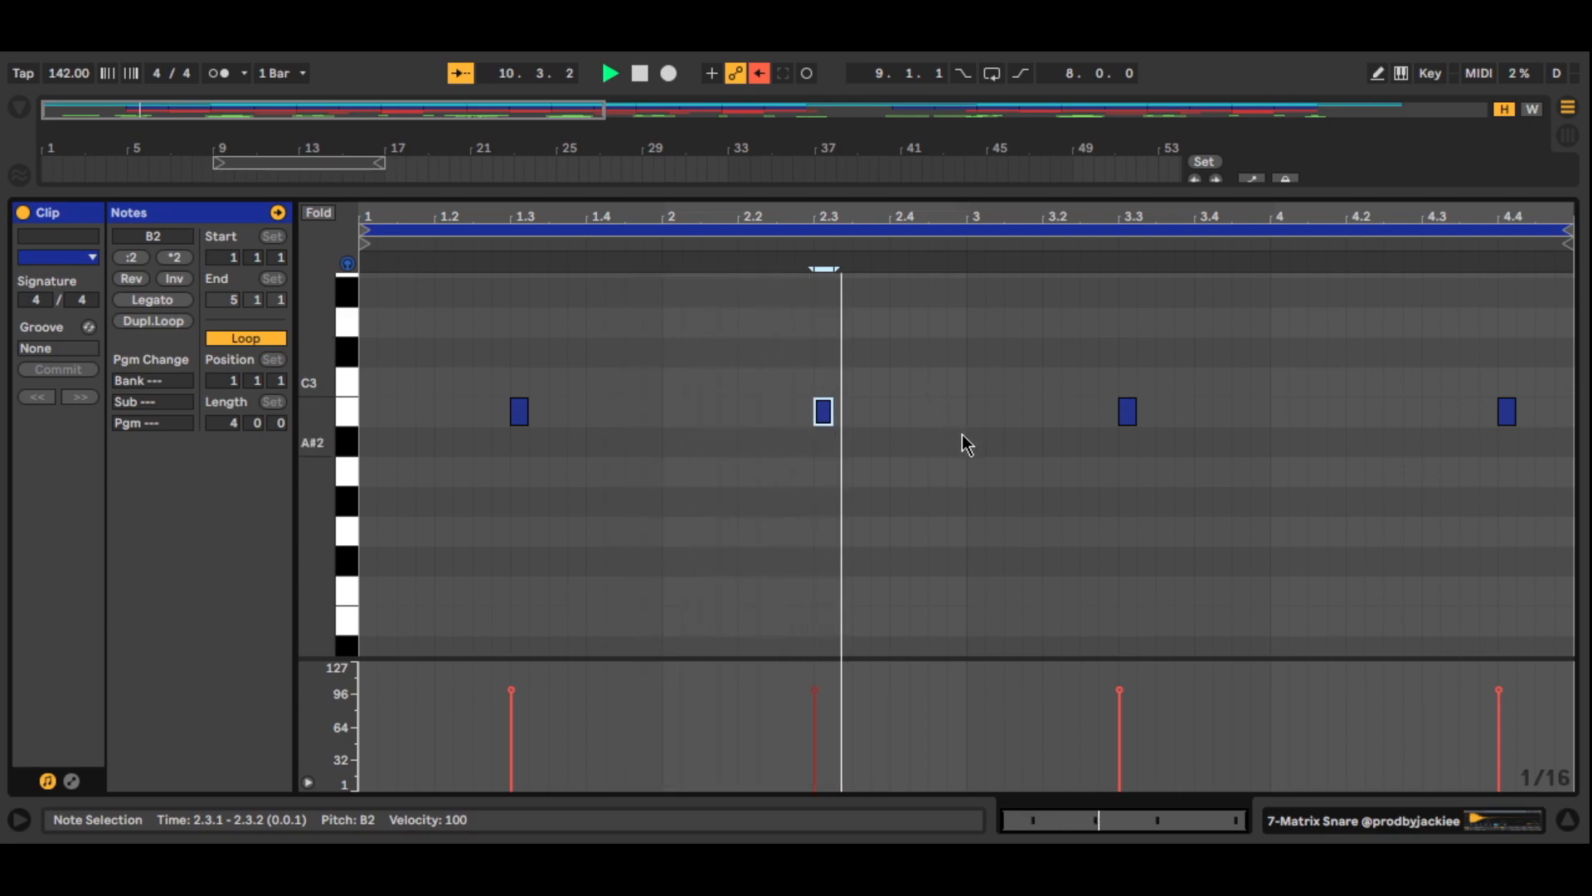
key(space)
Step: Return the second B2 snare note to 2.4.1 and play the clip again
drag(826, 419, 904, 420)
key(space)
click(889, 390)
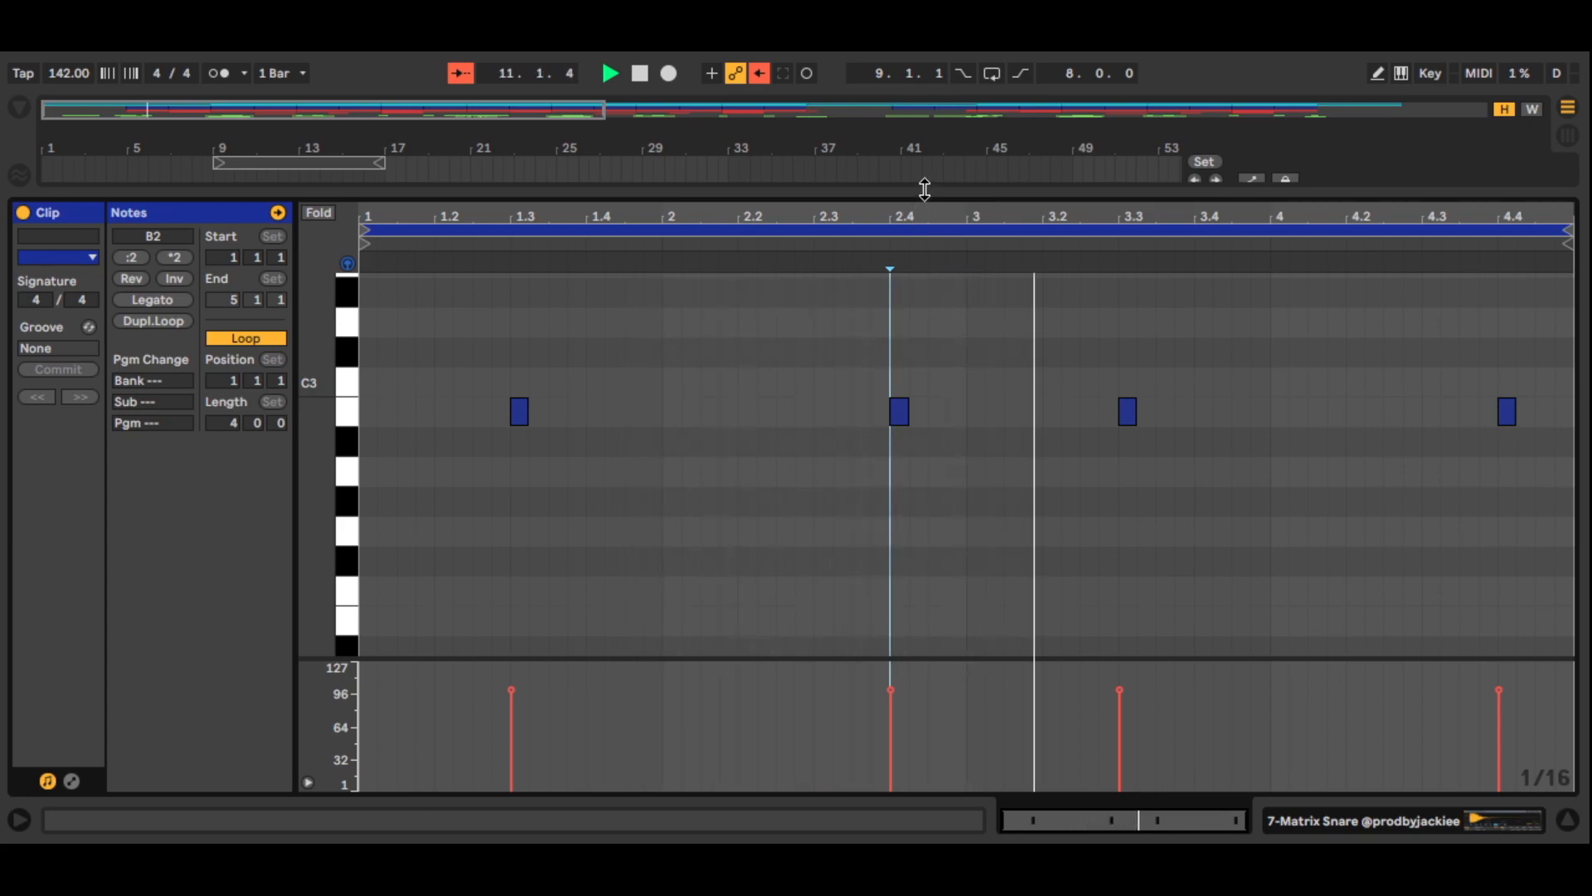
Step: Solo track 8 ORIGINAL DIOR SNARE instead of Matrix Snare and play its bar 9 clip in an enlarged note editor
drag(924, 190, 1039, 673)
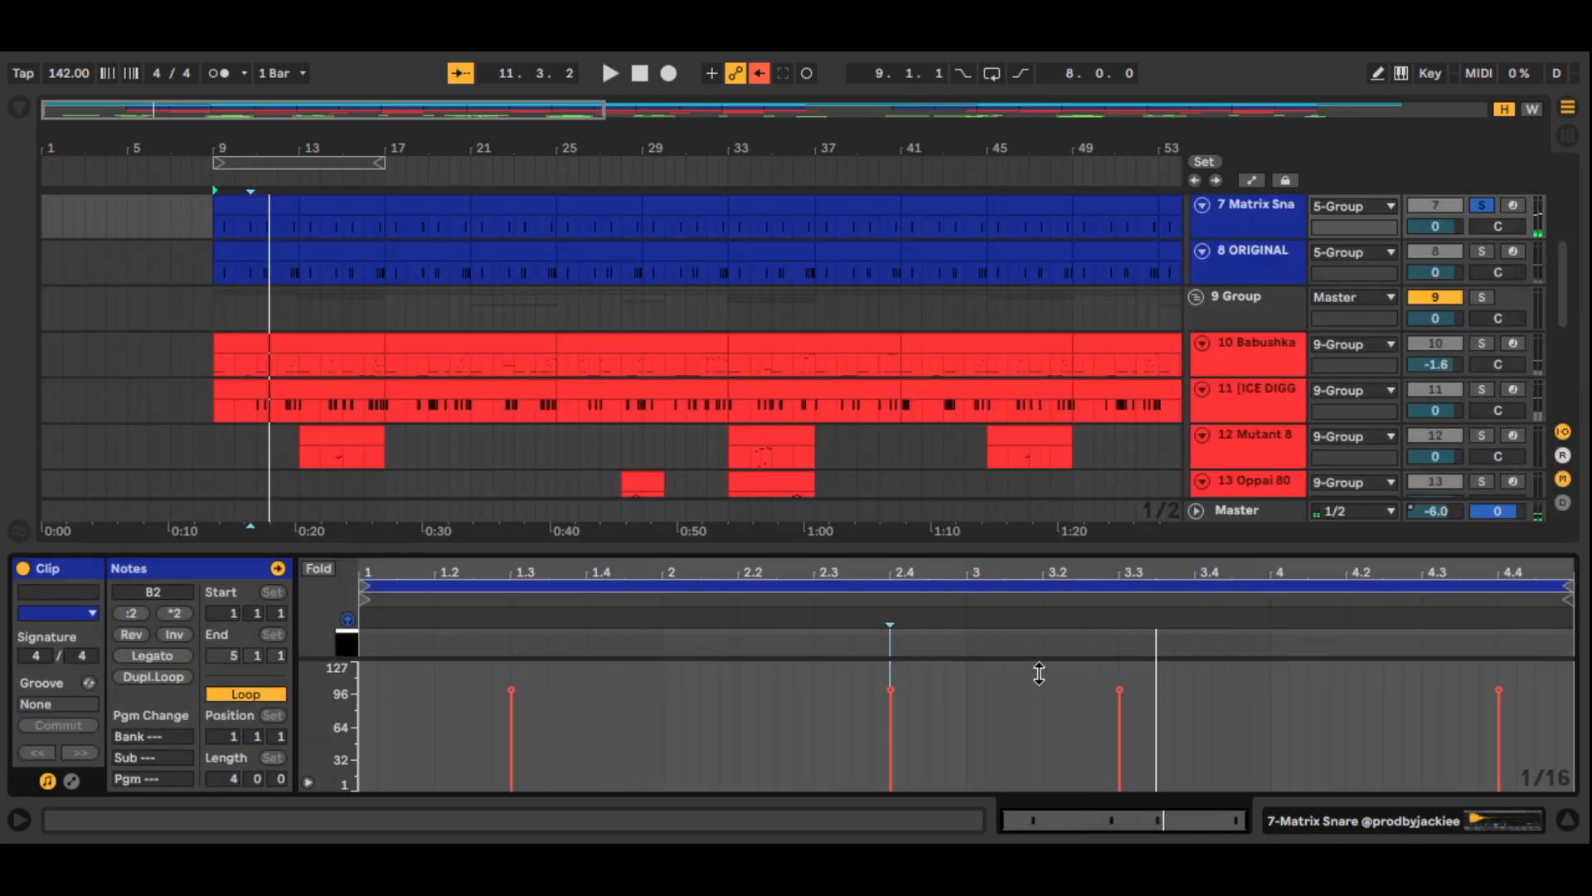
scroll(614, 395, up, 2)
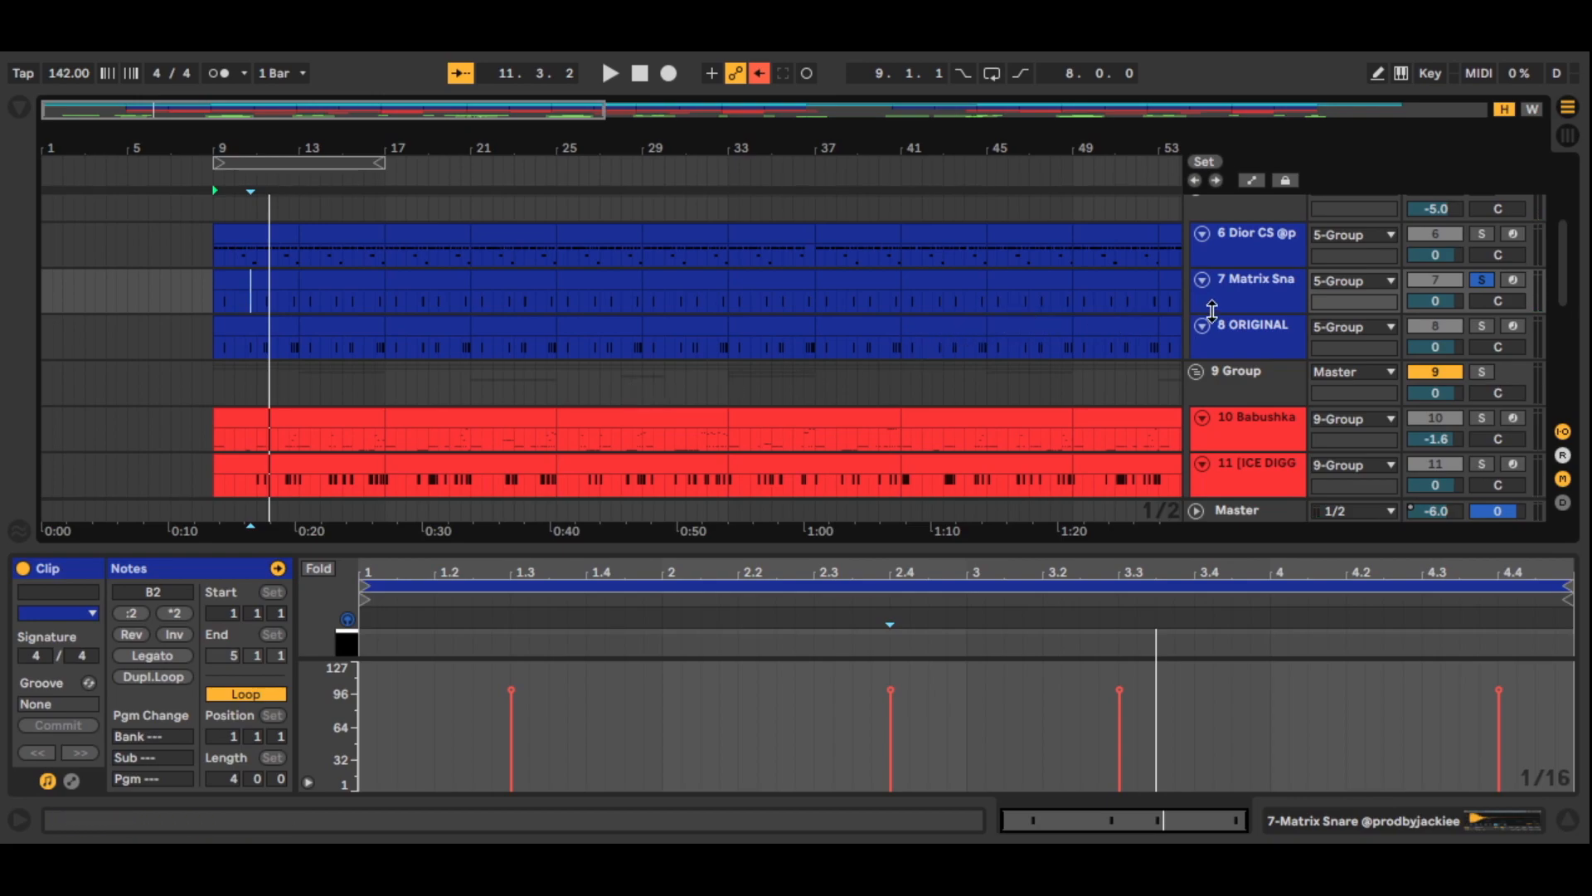
click(1244, 300)
click(1473, 334)
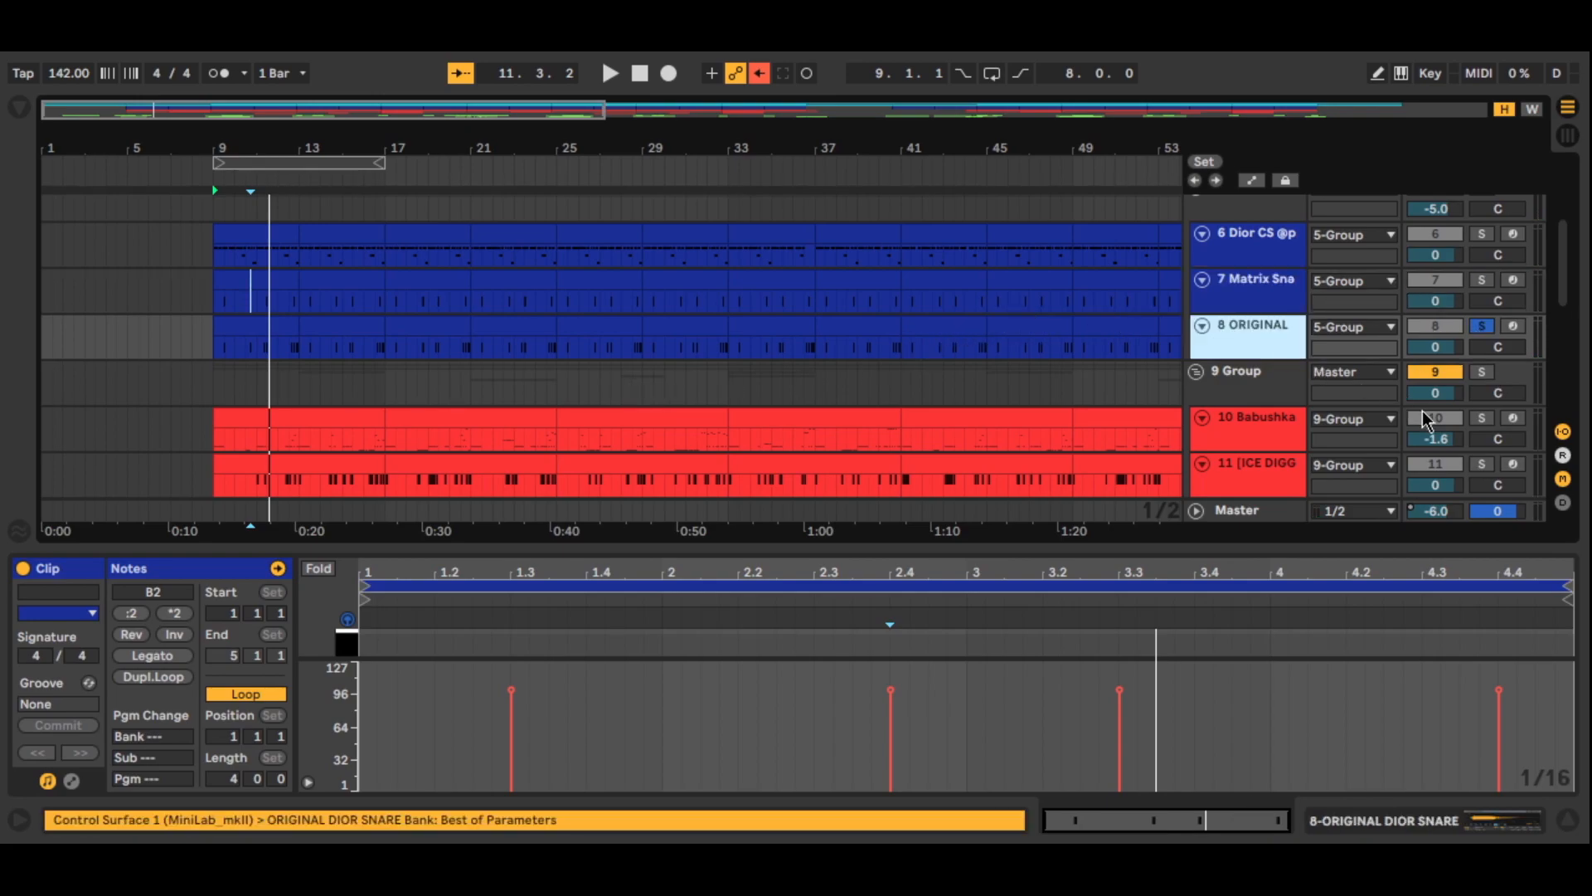
click(273, 332)
drag(653, 548, 666, 179)
key(space)
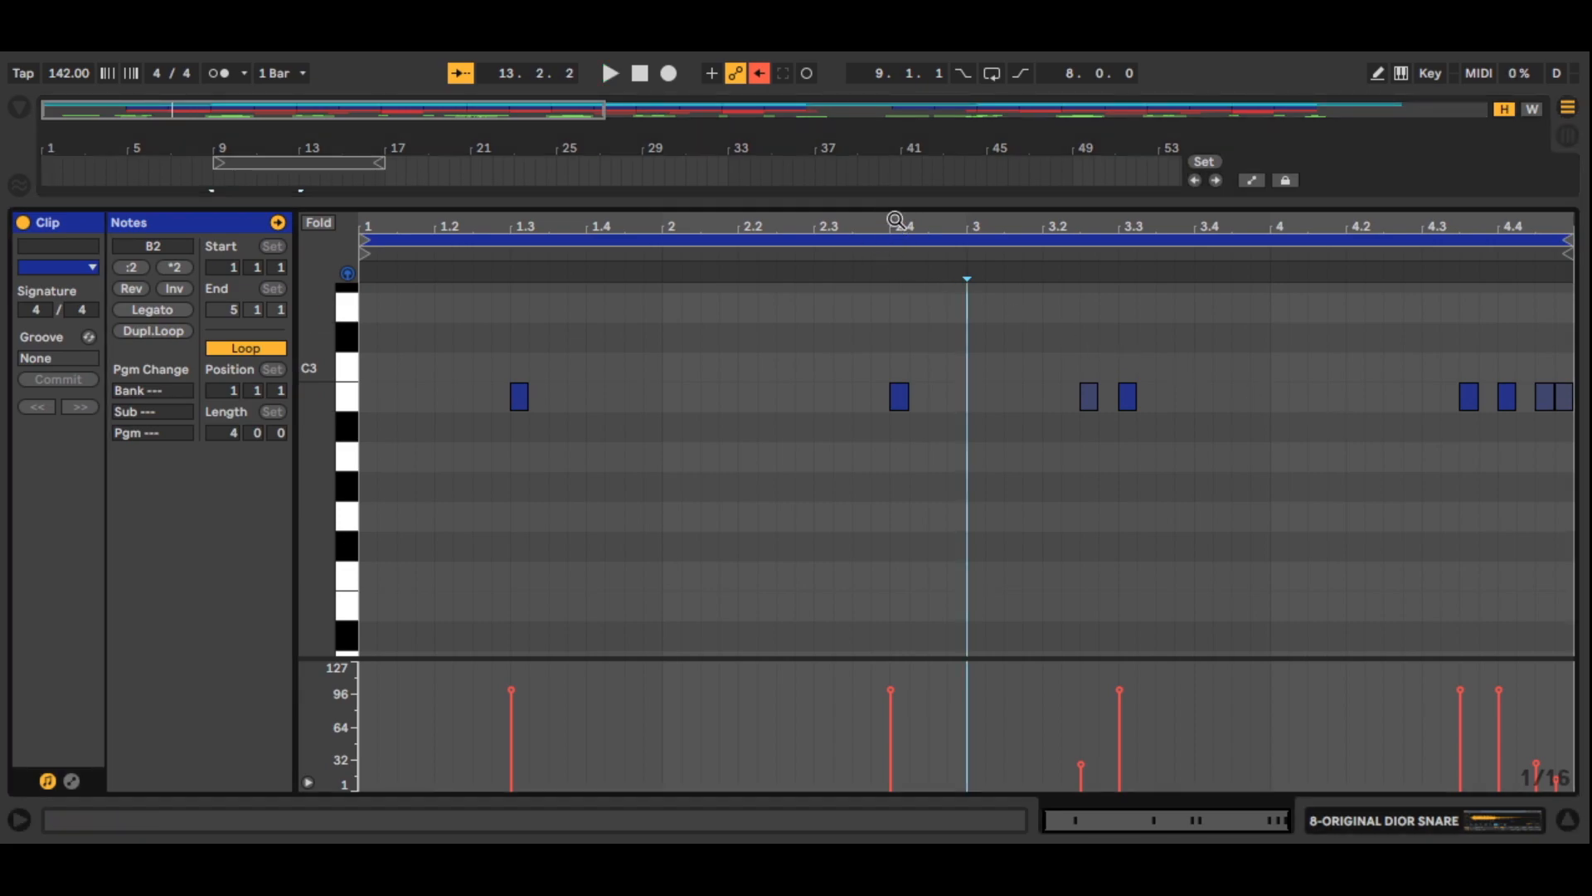
Step: Unsolo track 8 and open the bar 9 clip of 6 Dior CS in the note editor
drag(895, 204, 1080, 453)
scroll(1086, 465, up, 3)
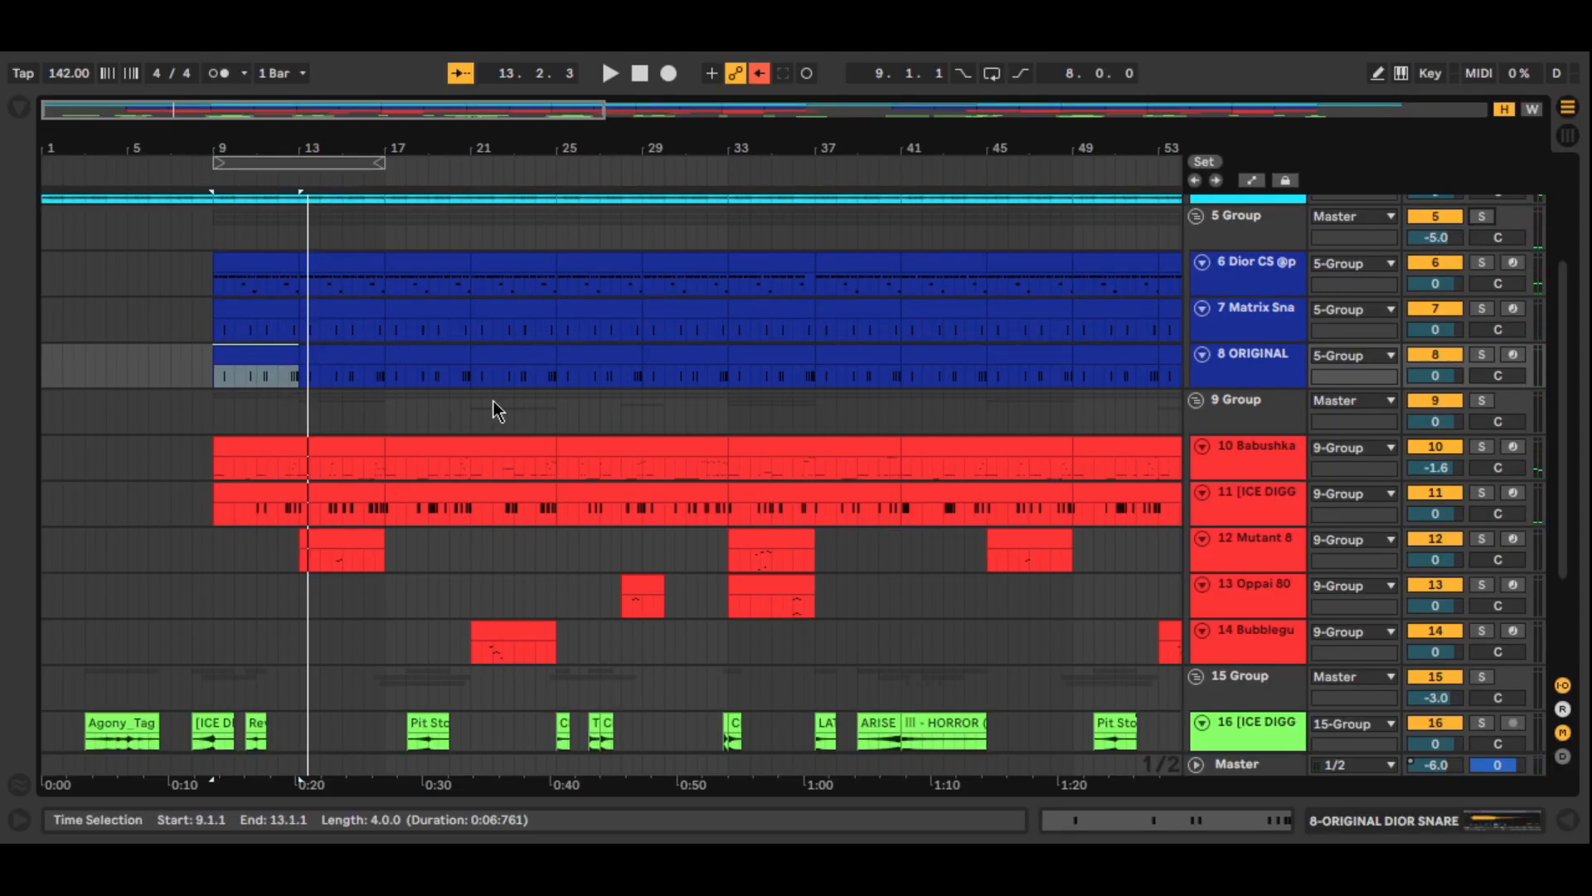
drag(612, 108, 377, 108)
click(222, 277)
double_click(232, 277)
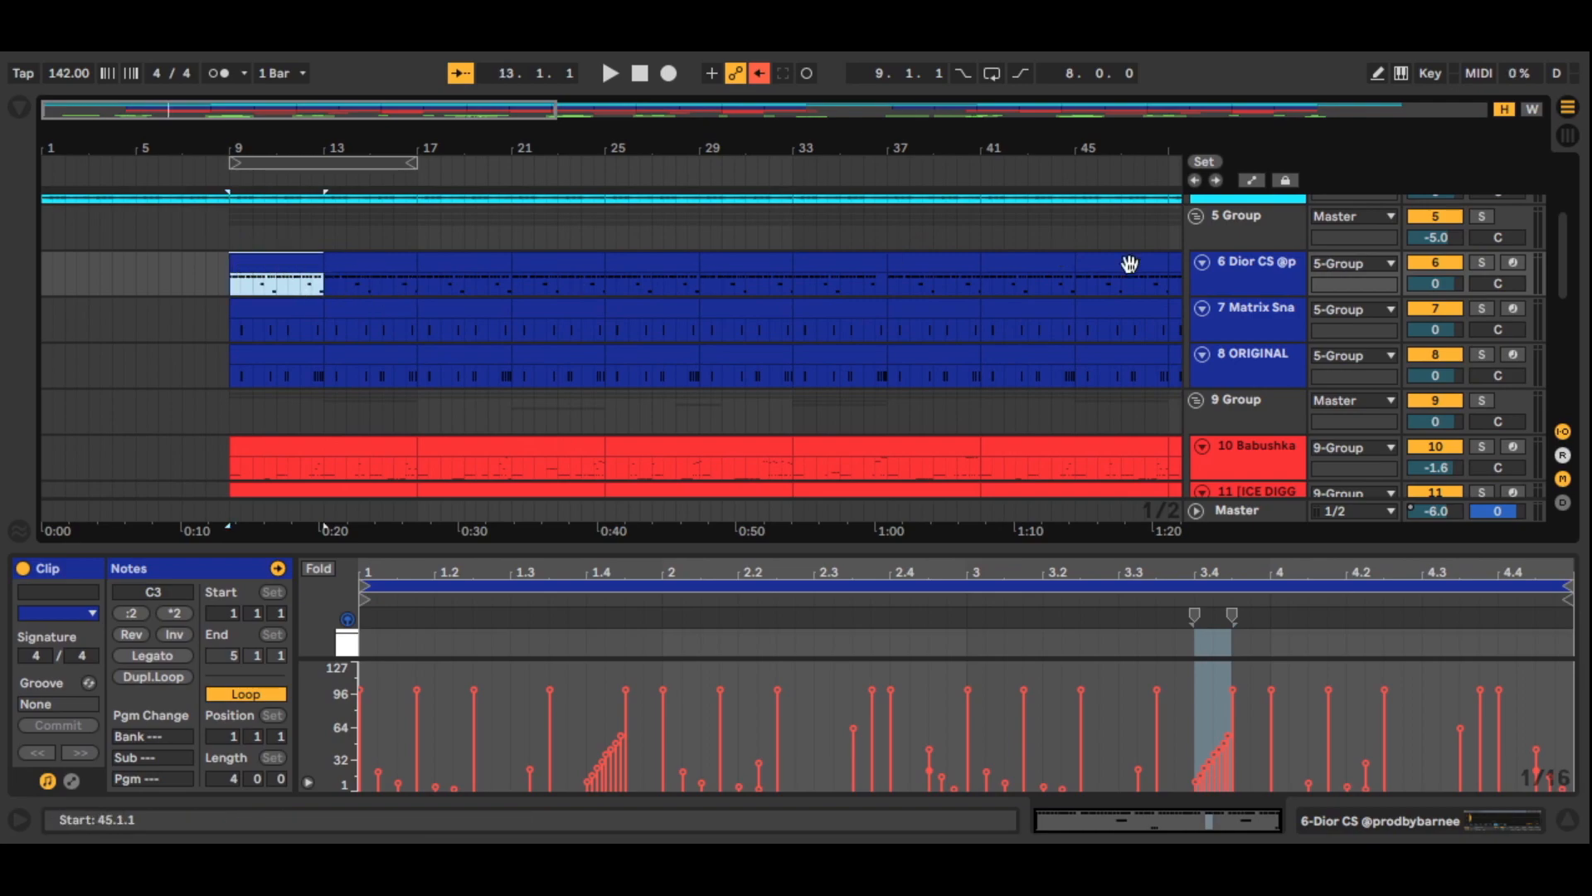
Step: Select track 7 Matrix Snare and open its bar 9 clip in the note editor
click(1263, 288)
click(1288, 325)
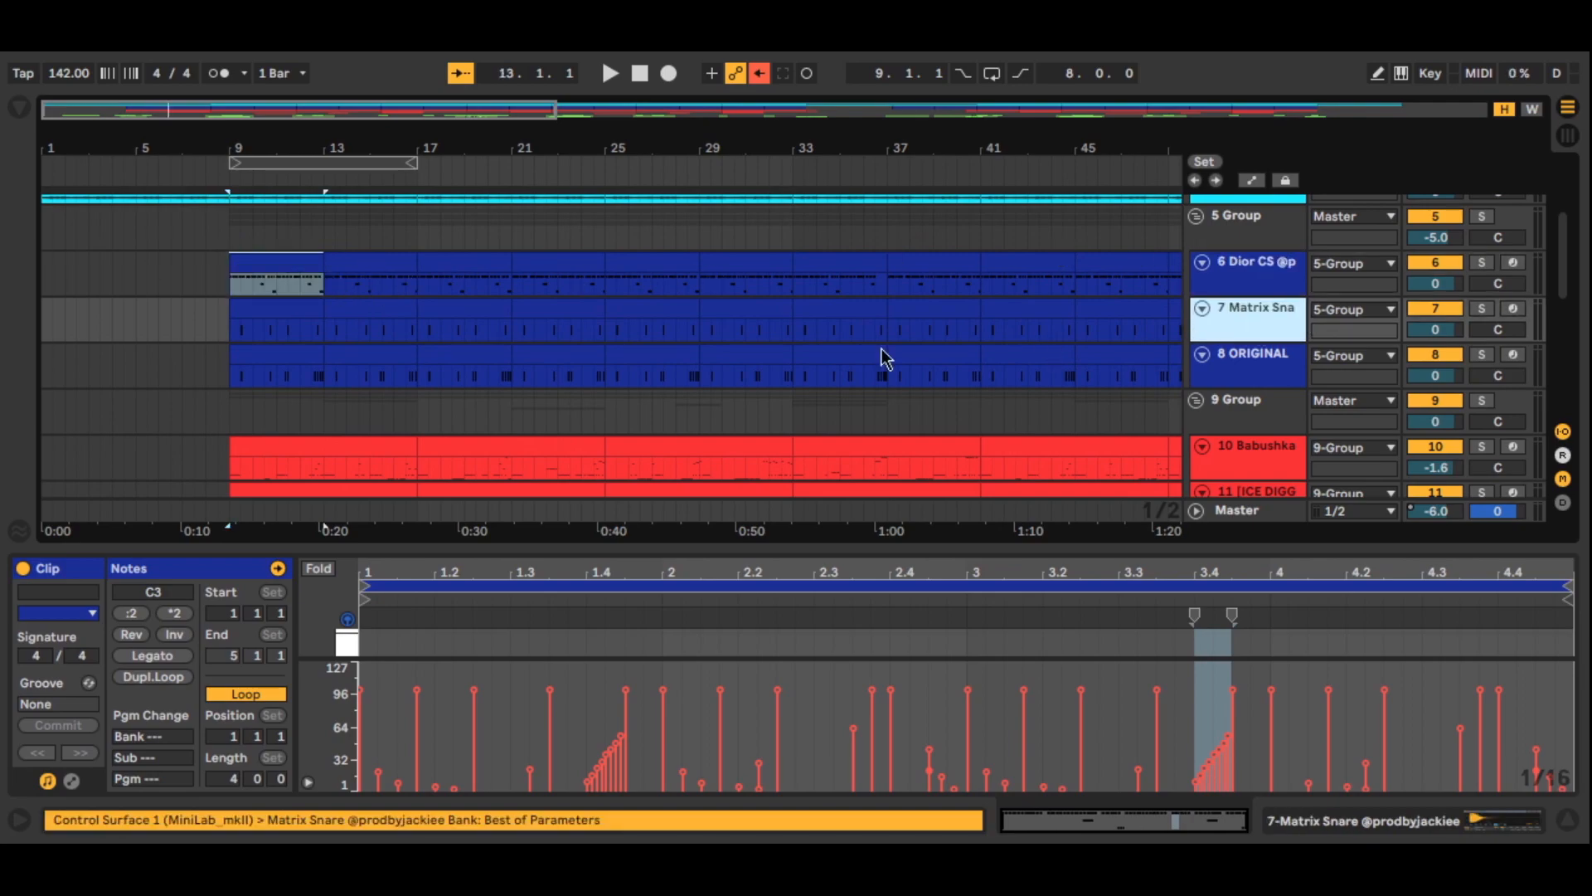
click(285, 312)
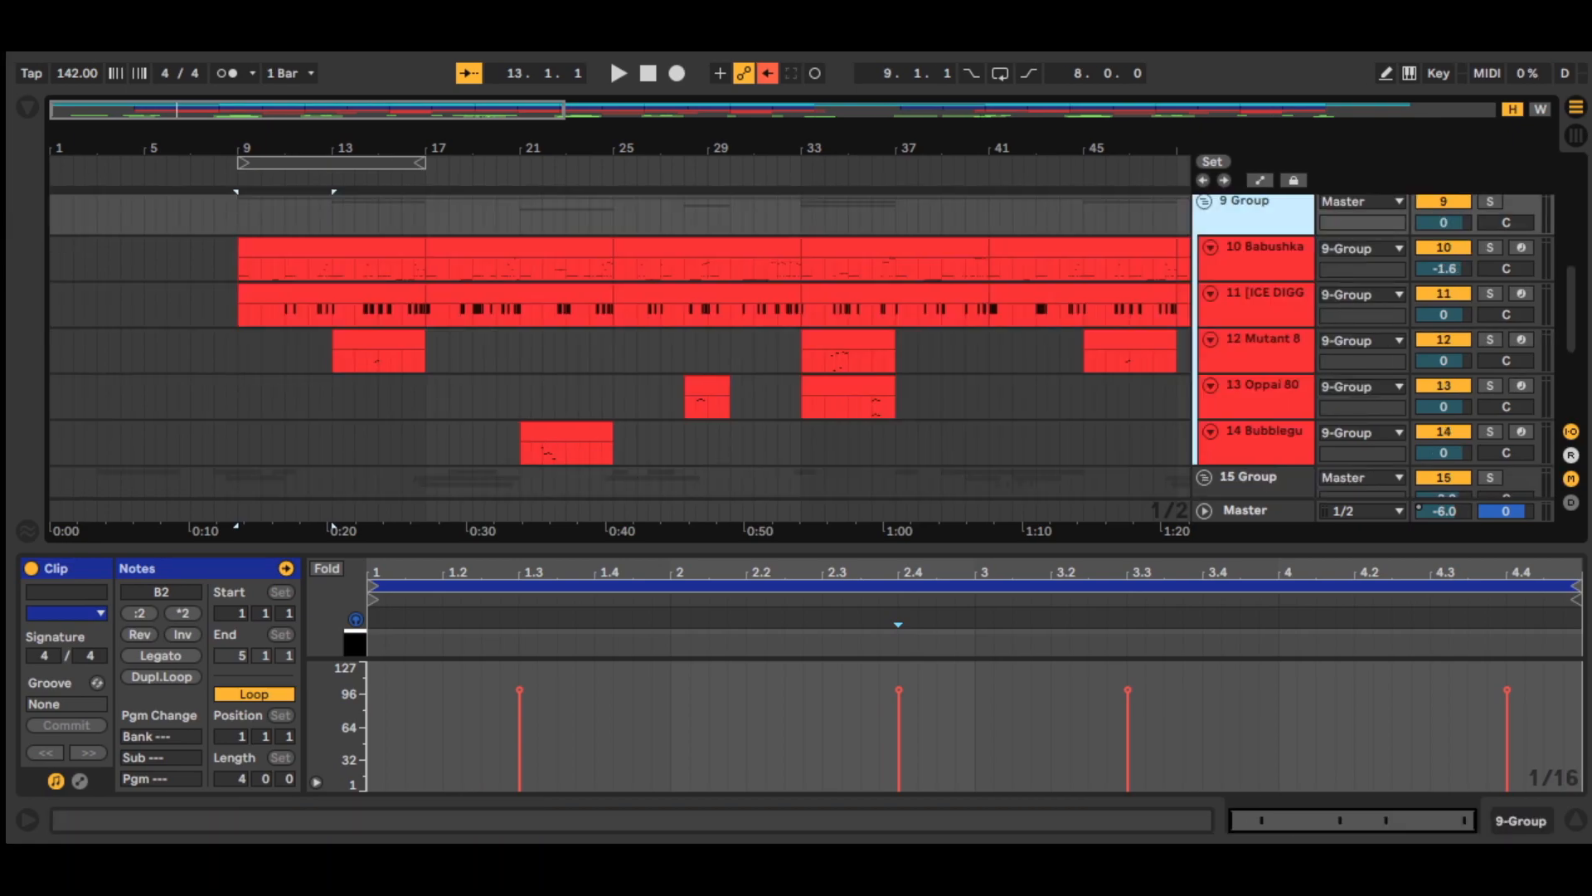
Step: Solo track 10 Babushka 808, select its clip in bars 9 to 17 and show its sampler
click(1576, 821)
click(1491, 294)
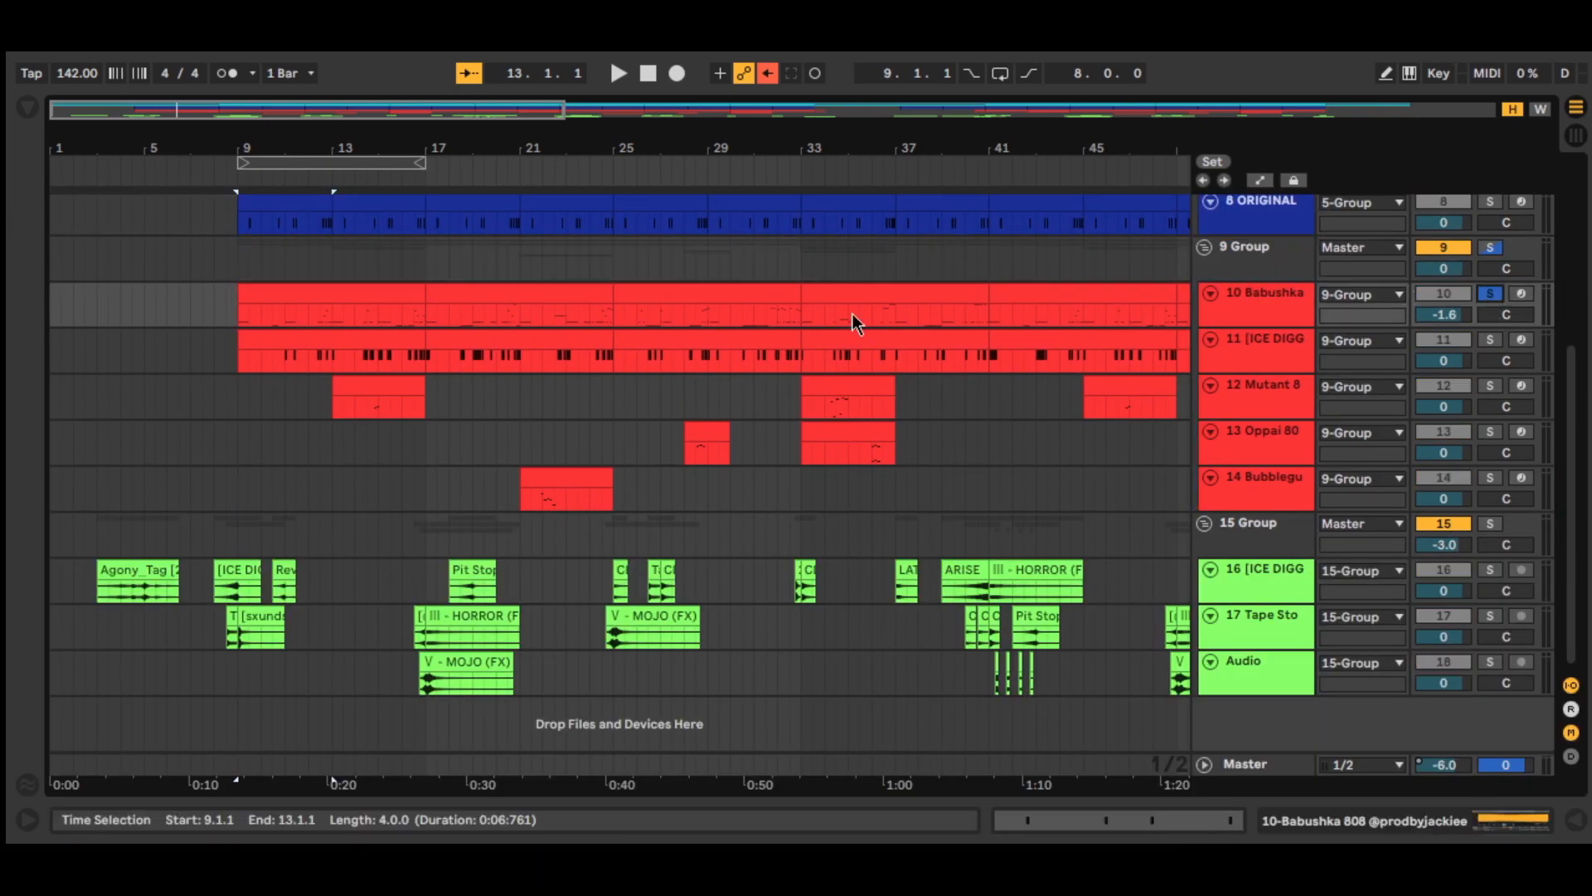
click(385, 292)
click(1305, 832)
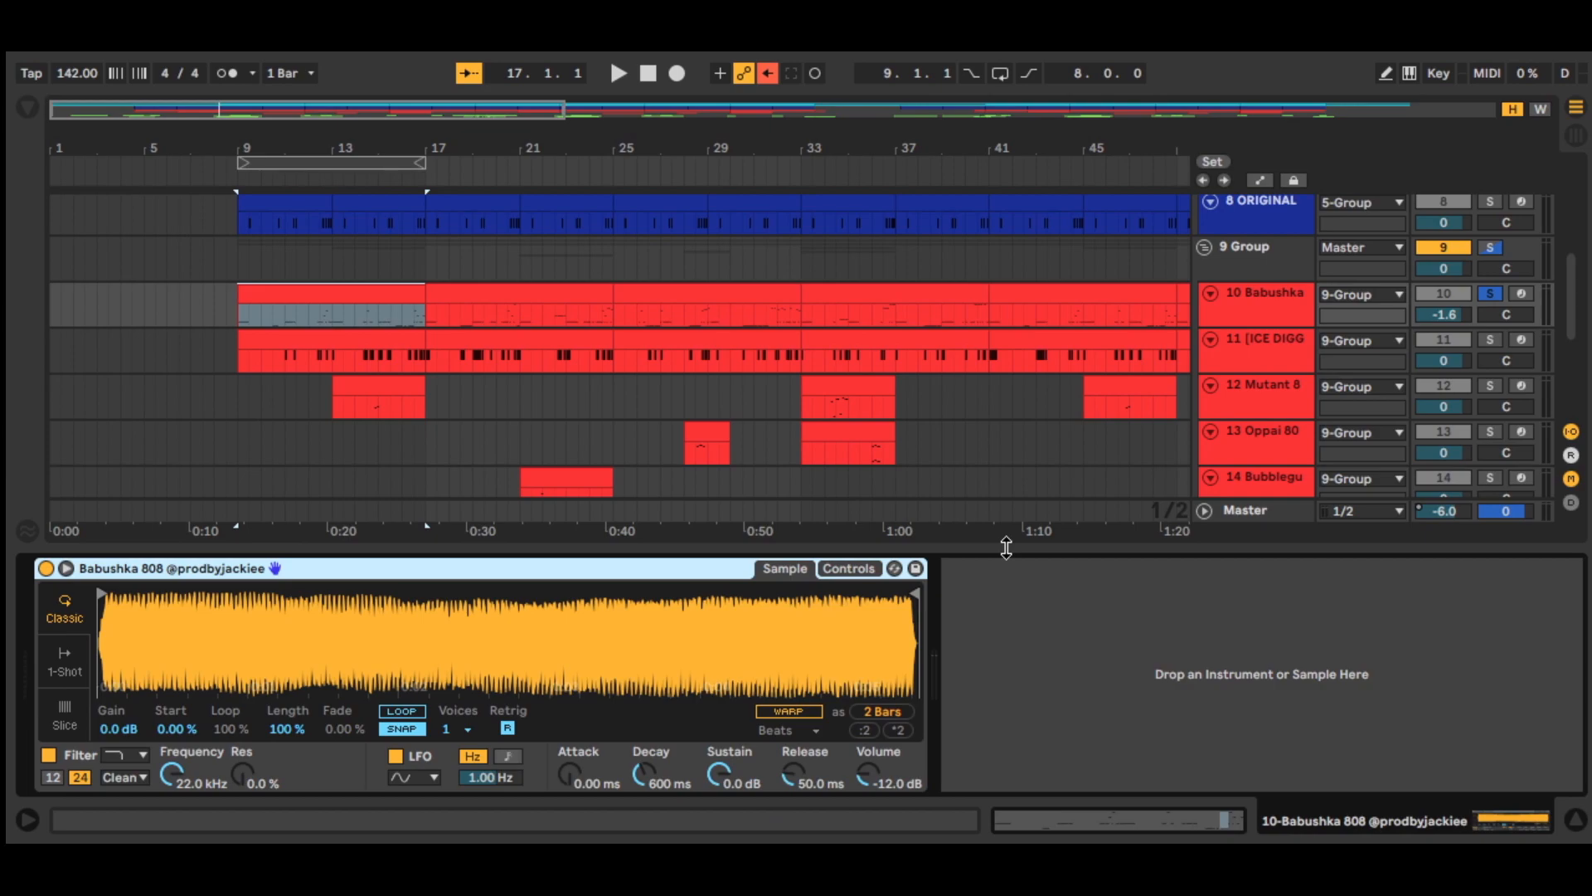
Step: Open the Babushka 808 clip of bars 9 to 17 in an enlarged note editor and select its first E3 note
click(311, 315)
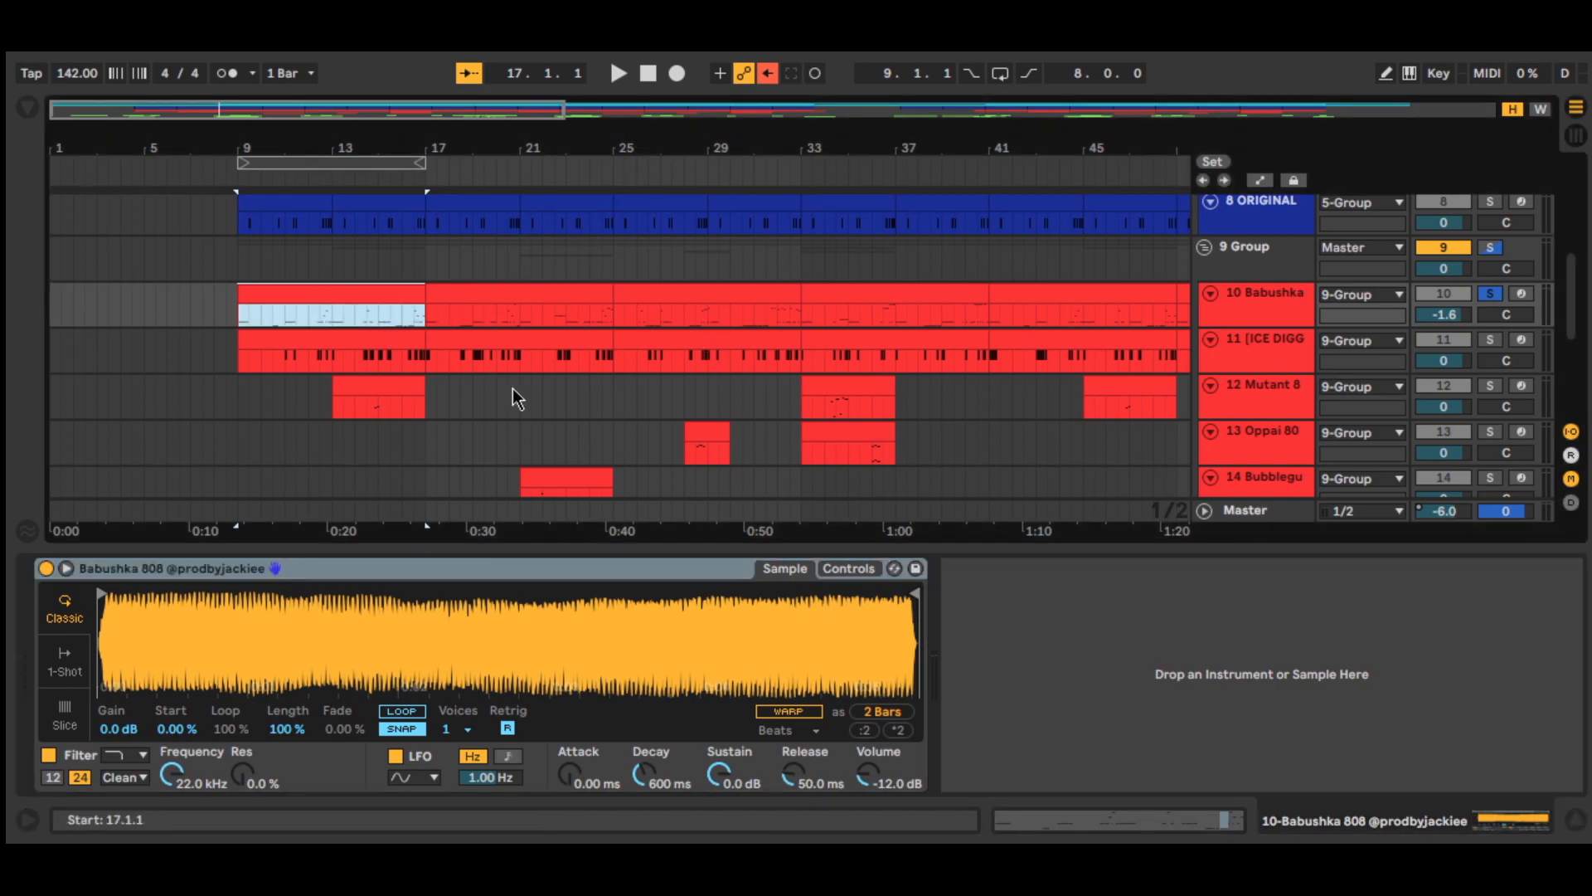
click(1171, 821)
drag(1088, 547, 1025, 134)
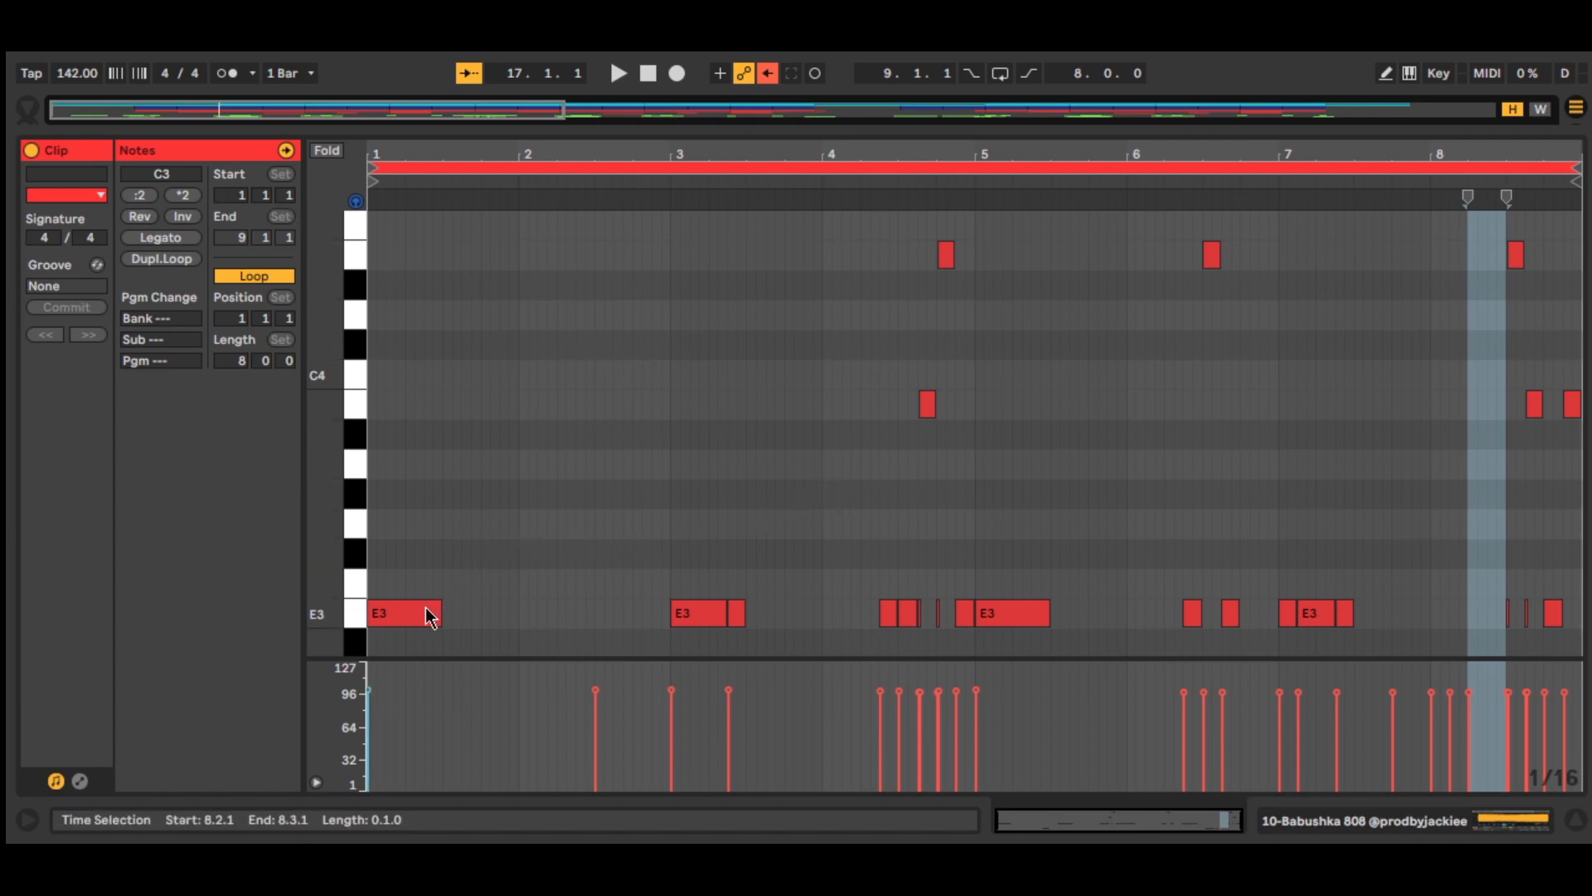
click(429, 615)
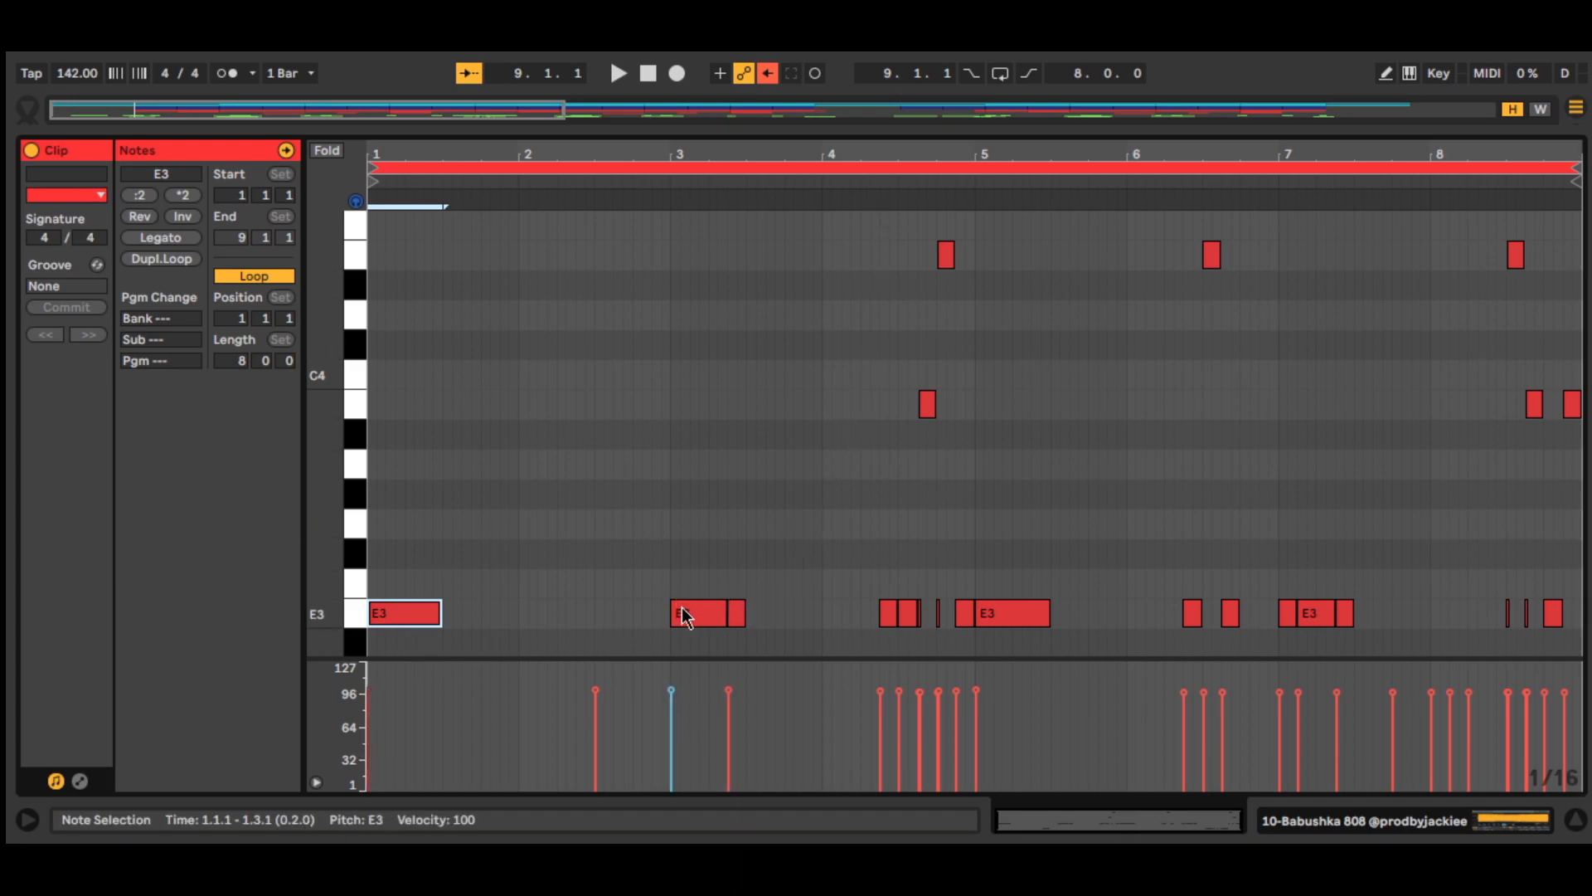
Step: Play through the Babushka 808 clip of bars 9 to 17 with its notes shown in the enlarged note editor
click(1350, 830)
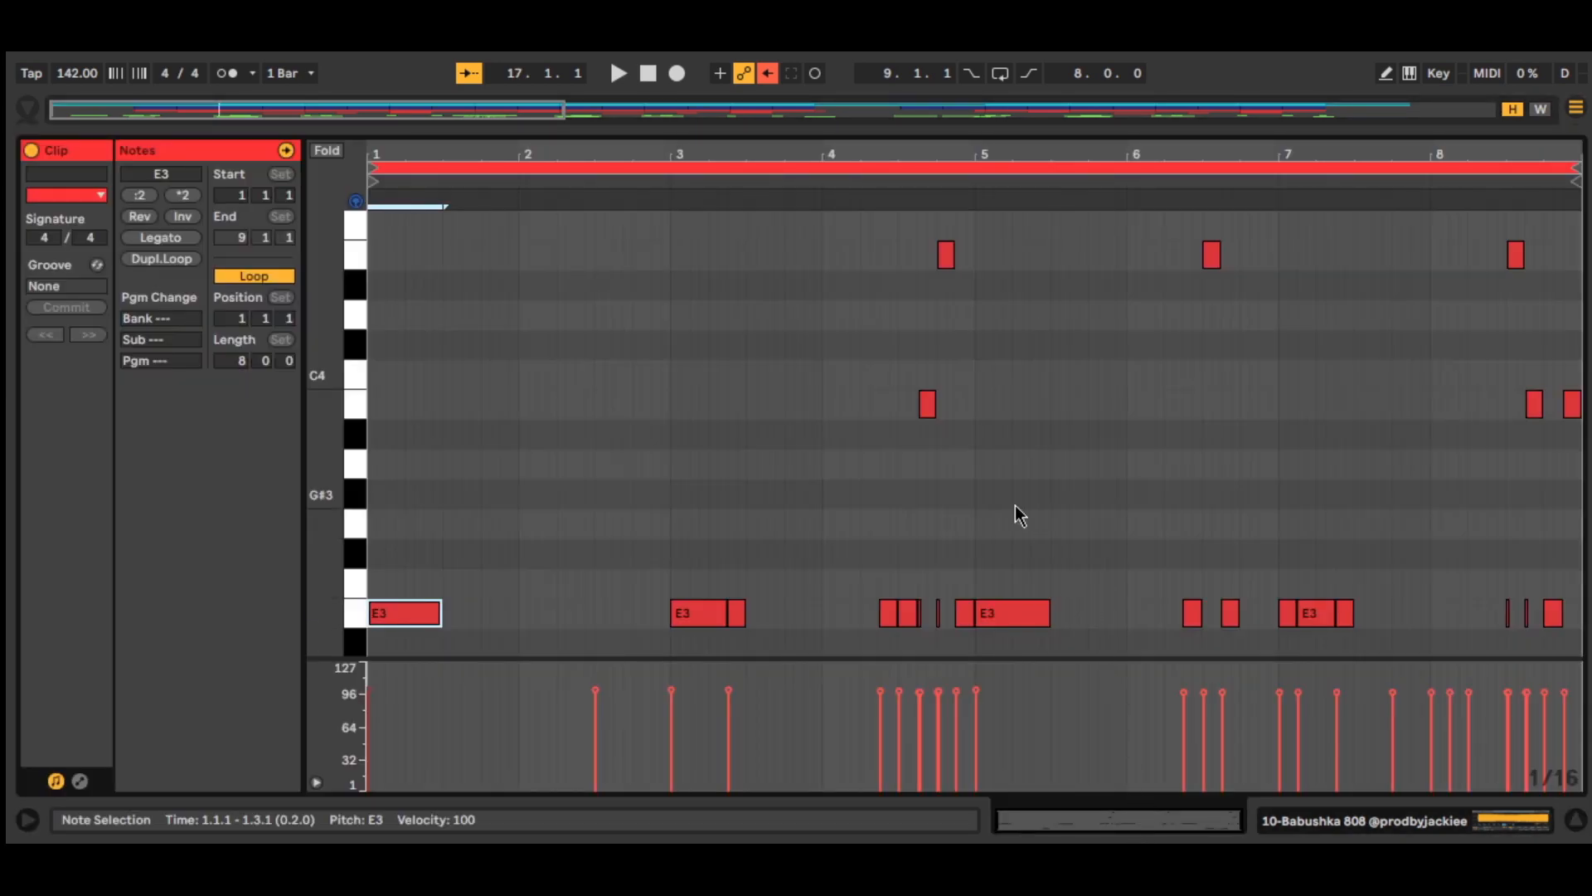
drag(900, 135, 899, 581)
click(302, 201)
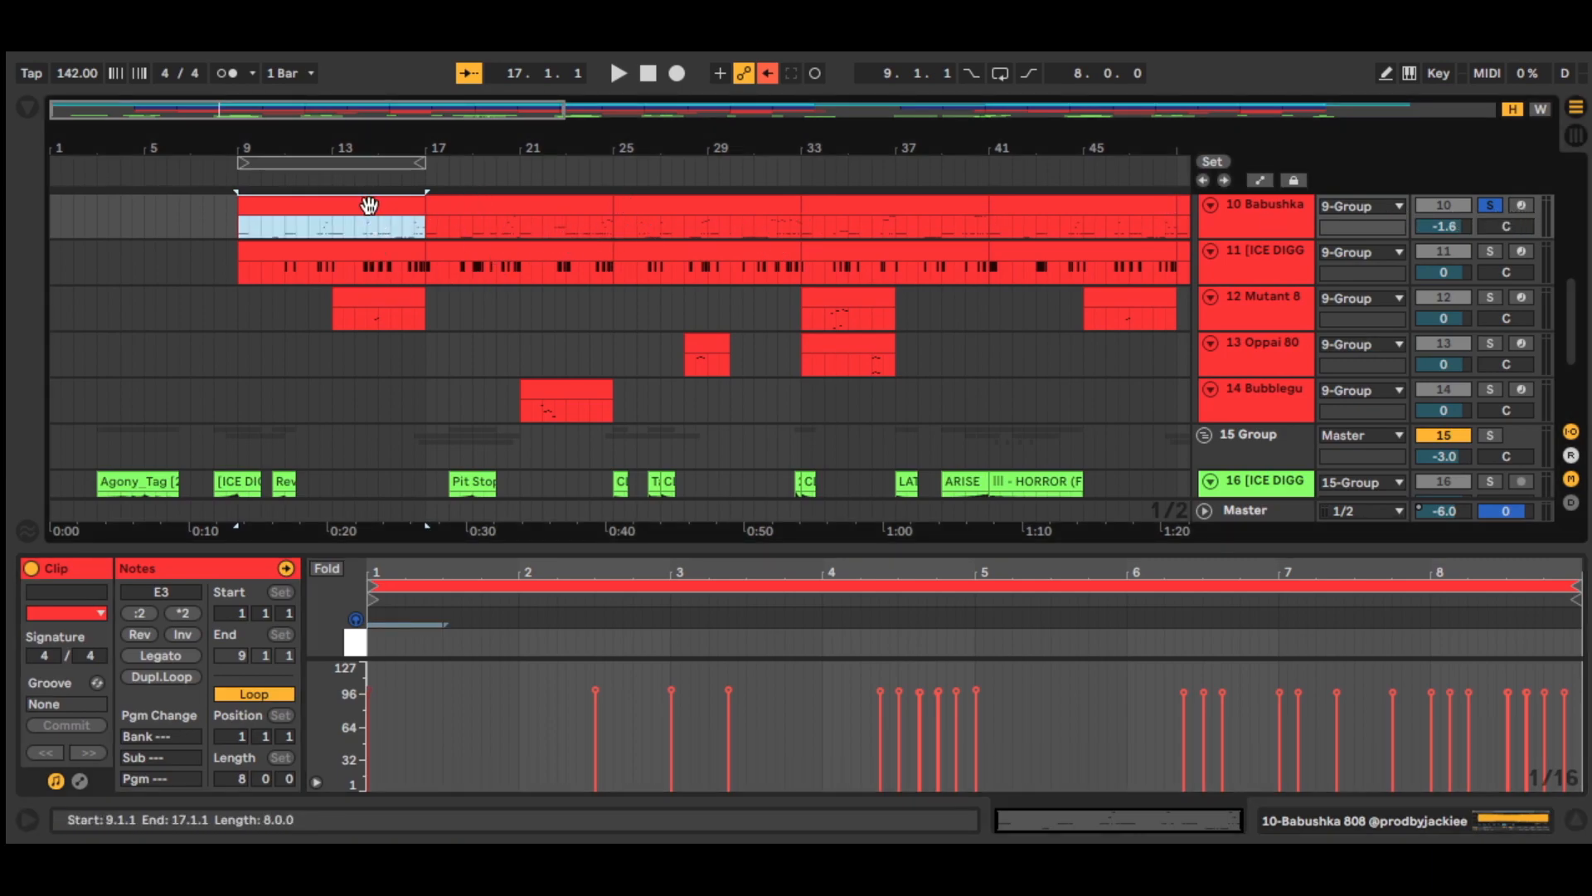
drag(848, 546, 866, 124)
key(space)
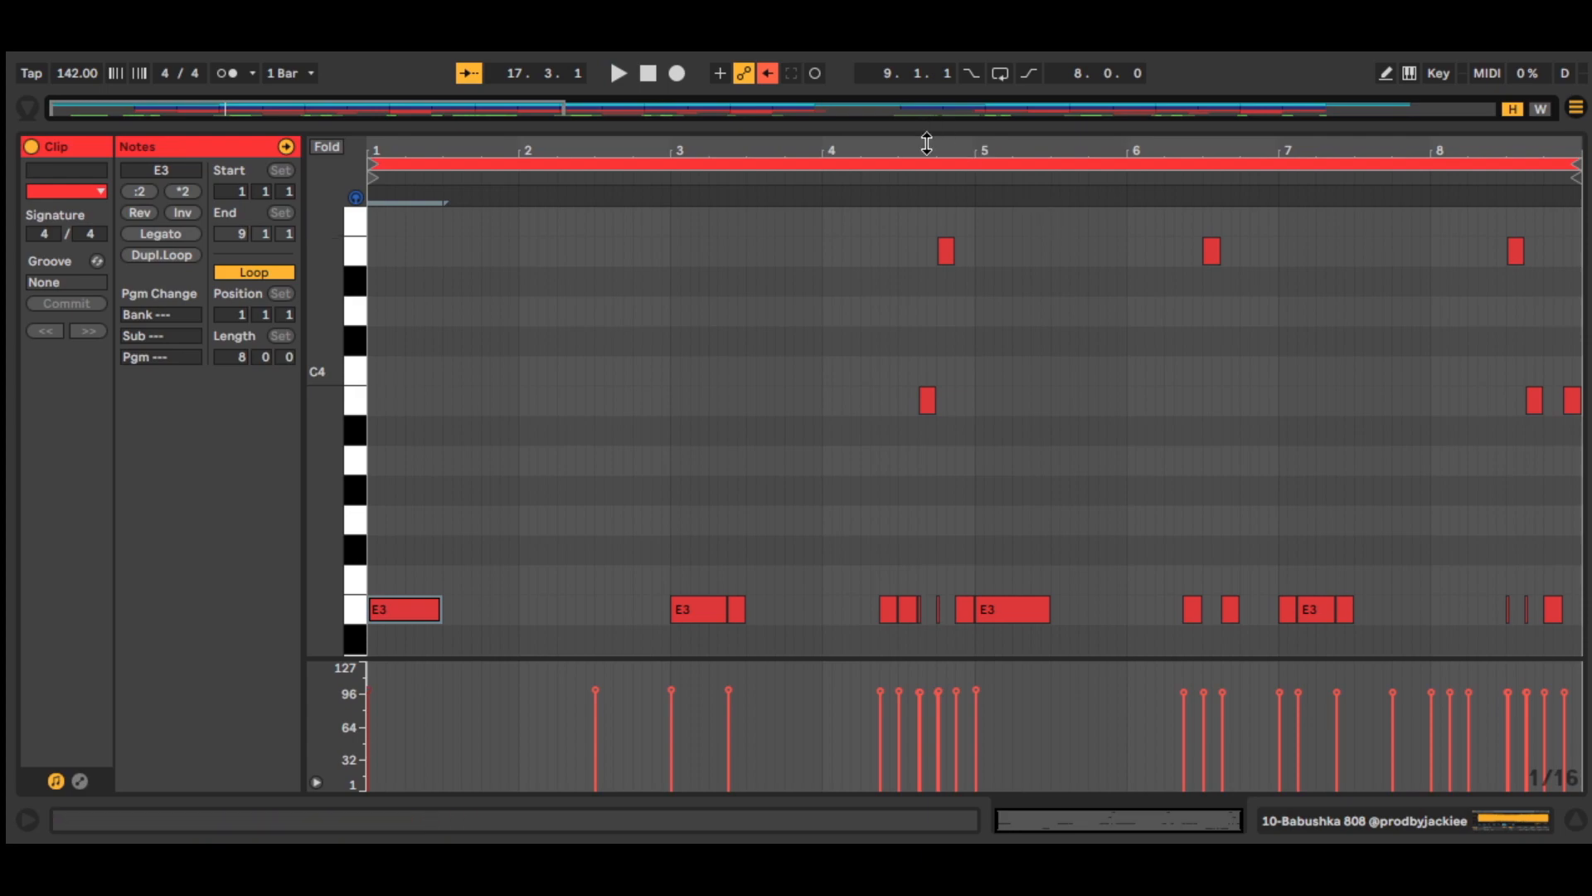
Step: Open the Babushka 808 clip of bars 17 to 25 in an enlarged note editor and audition its slides from clip bars 4 and 8
drag(930, 131, 554, 799)
click(520, 292)
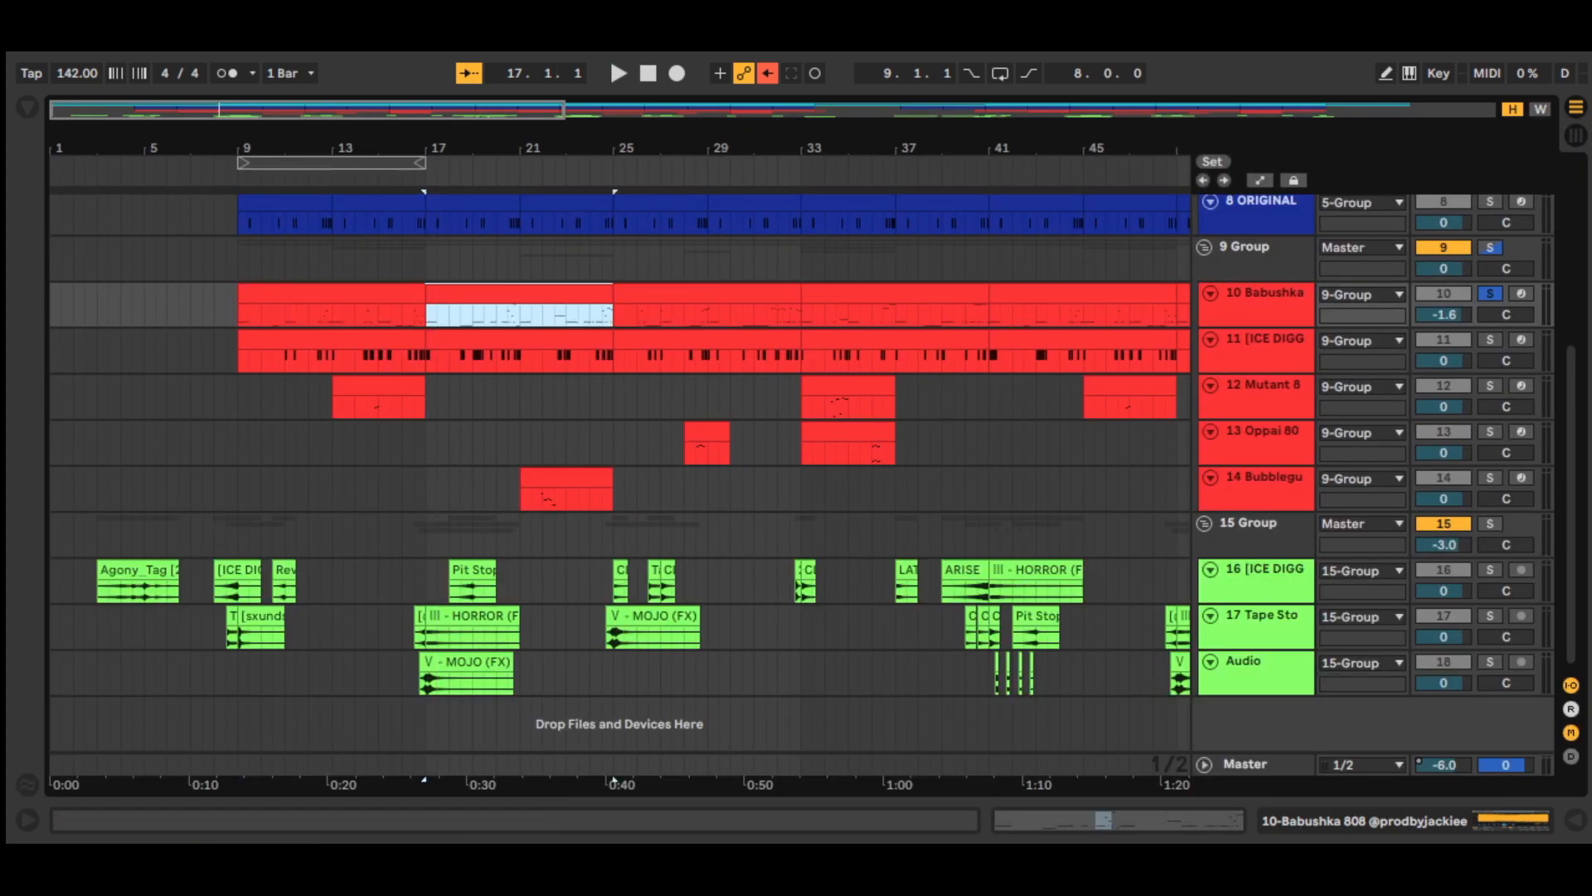
click(1131, 821)
drag(1041, 549, 985, 89)
key(space)
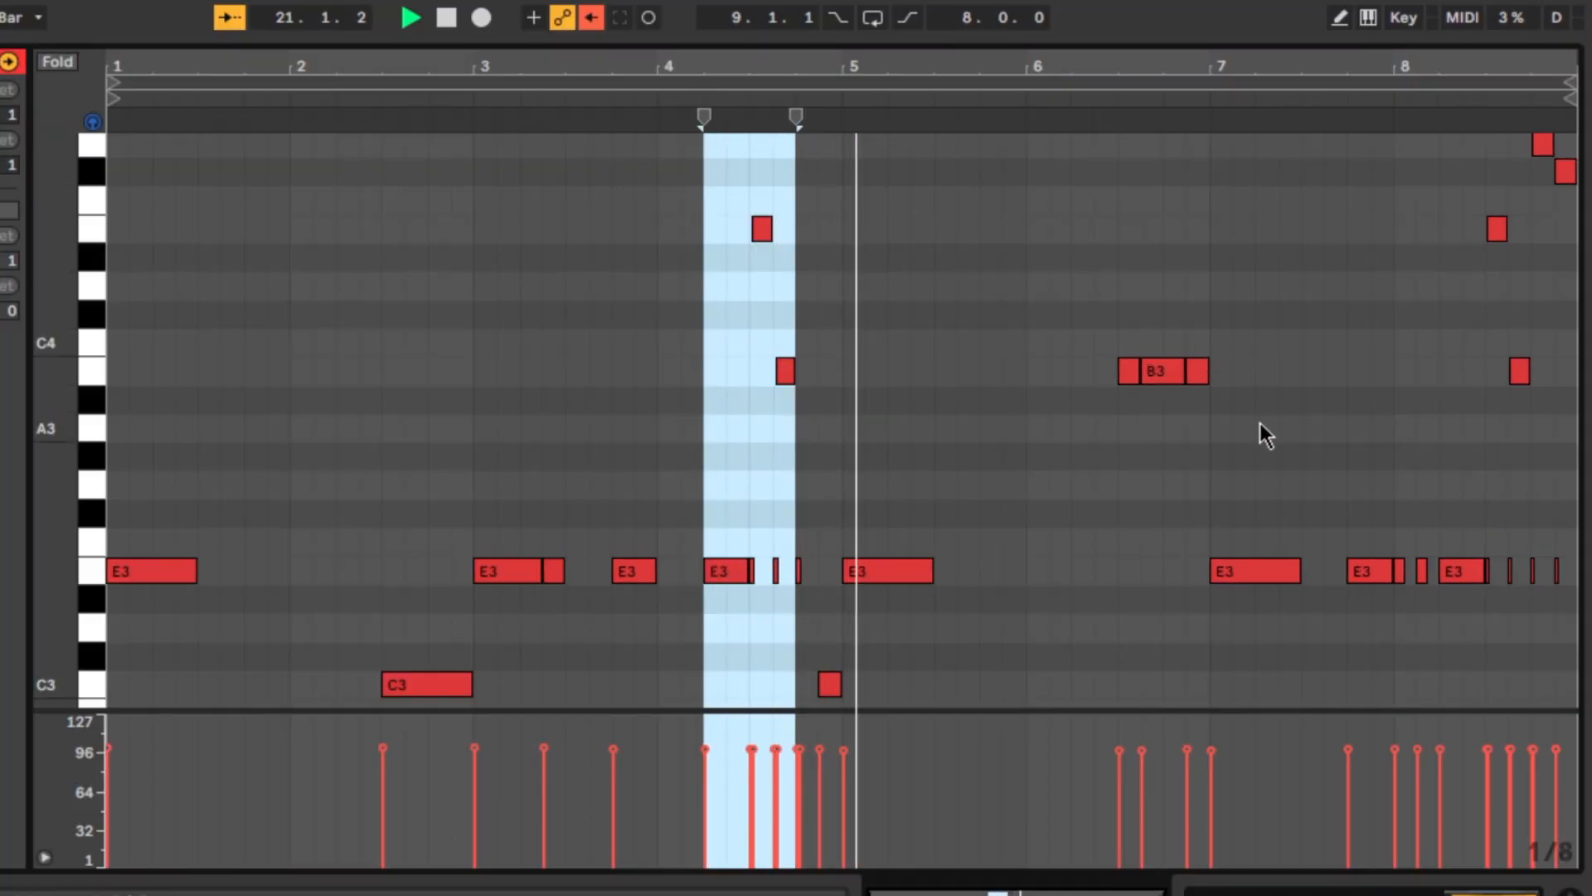
key(space)
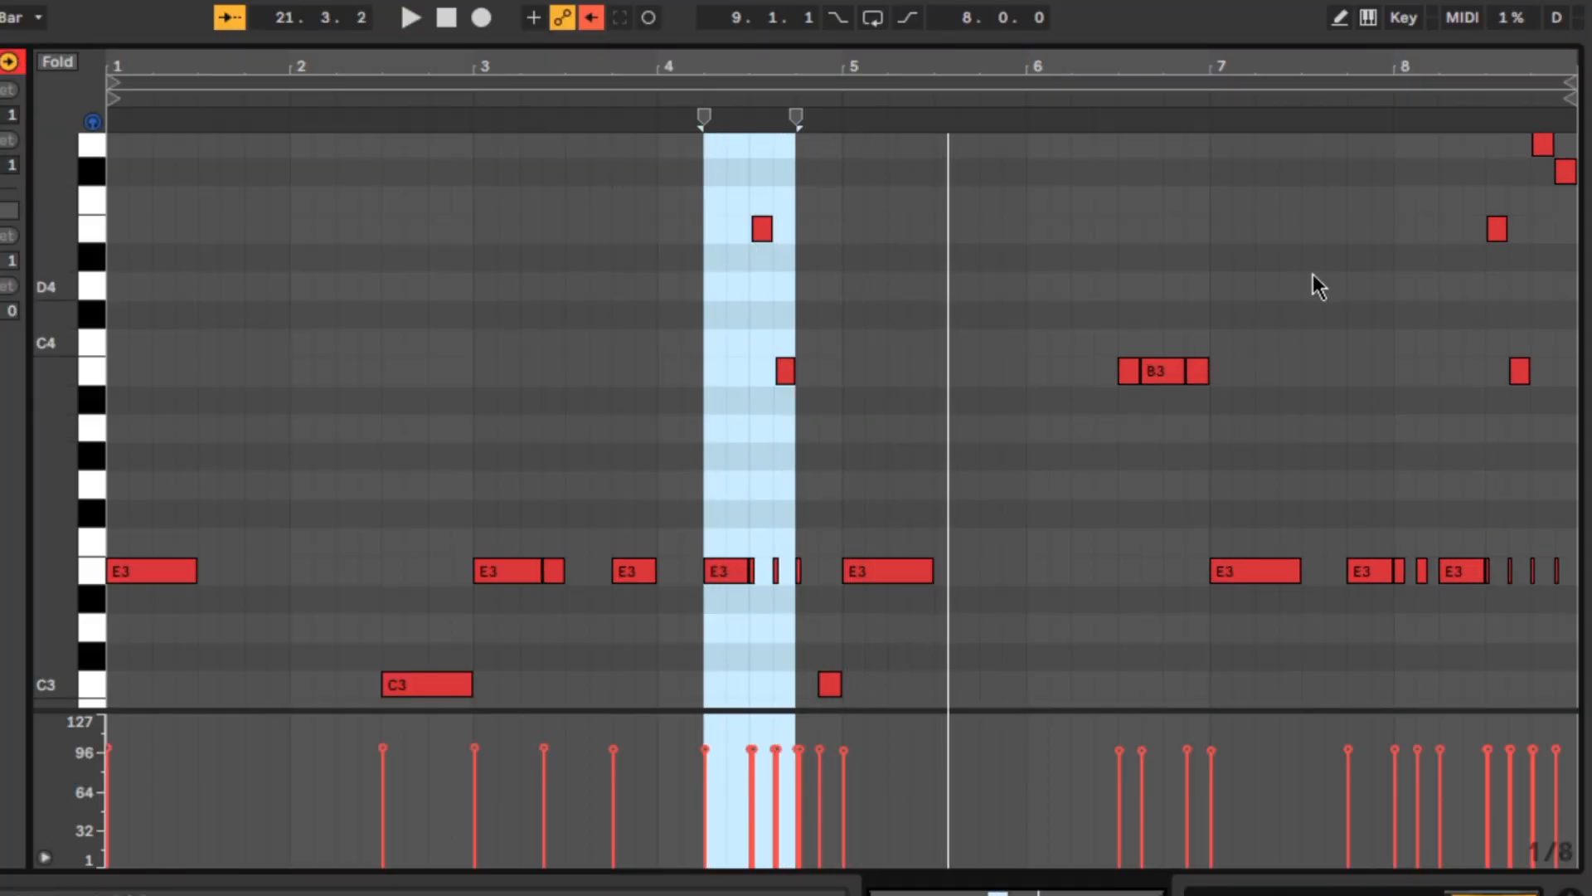
click(1430, 145)
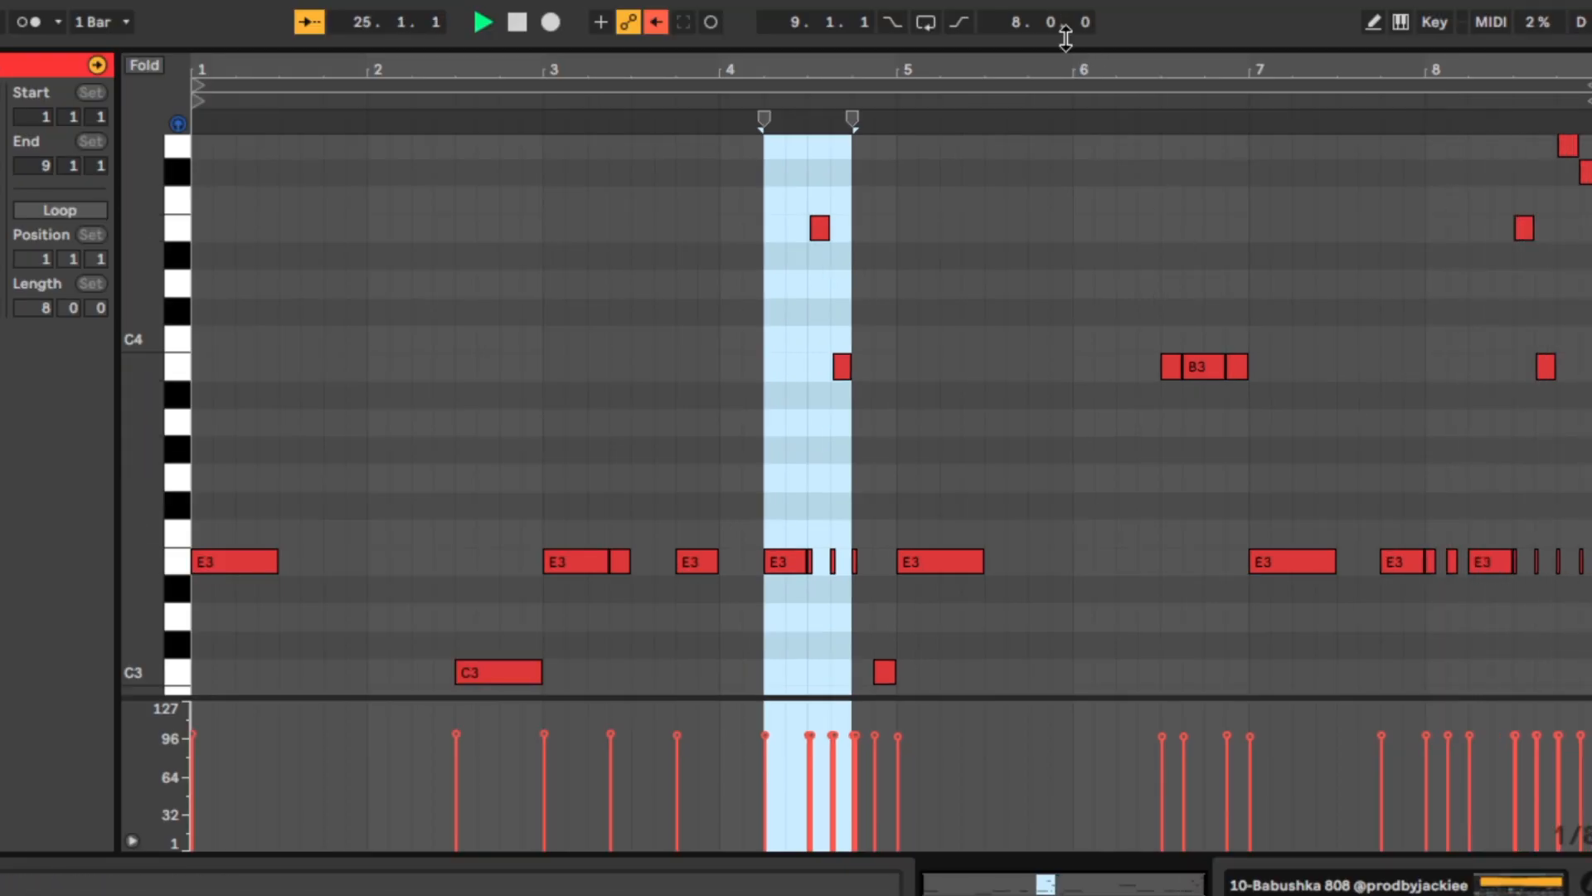
key(space)
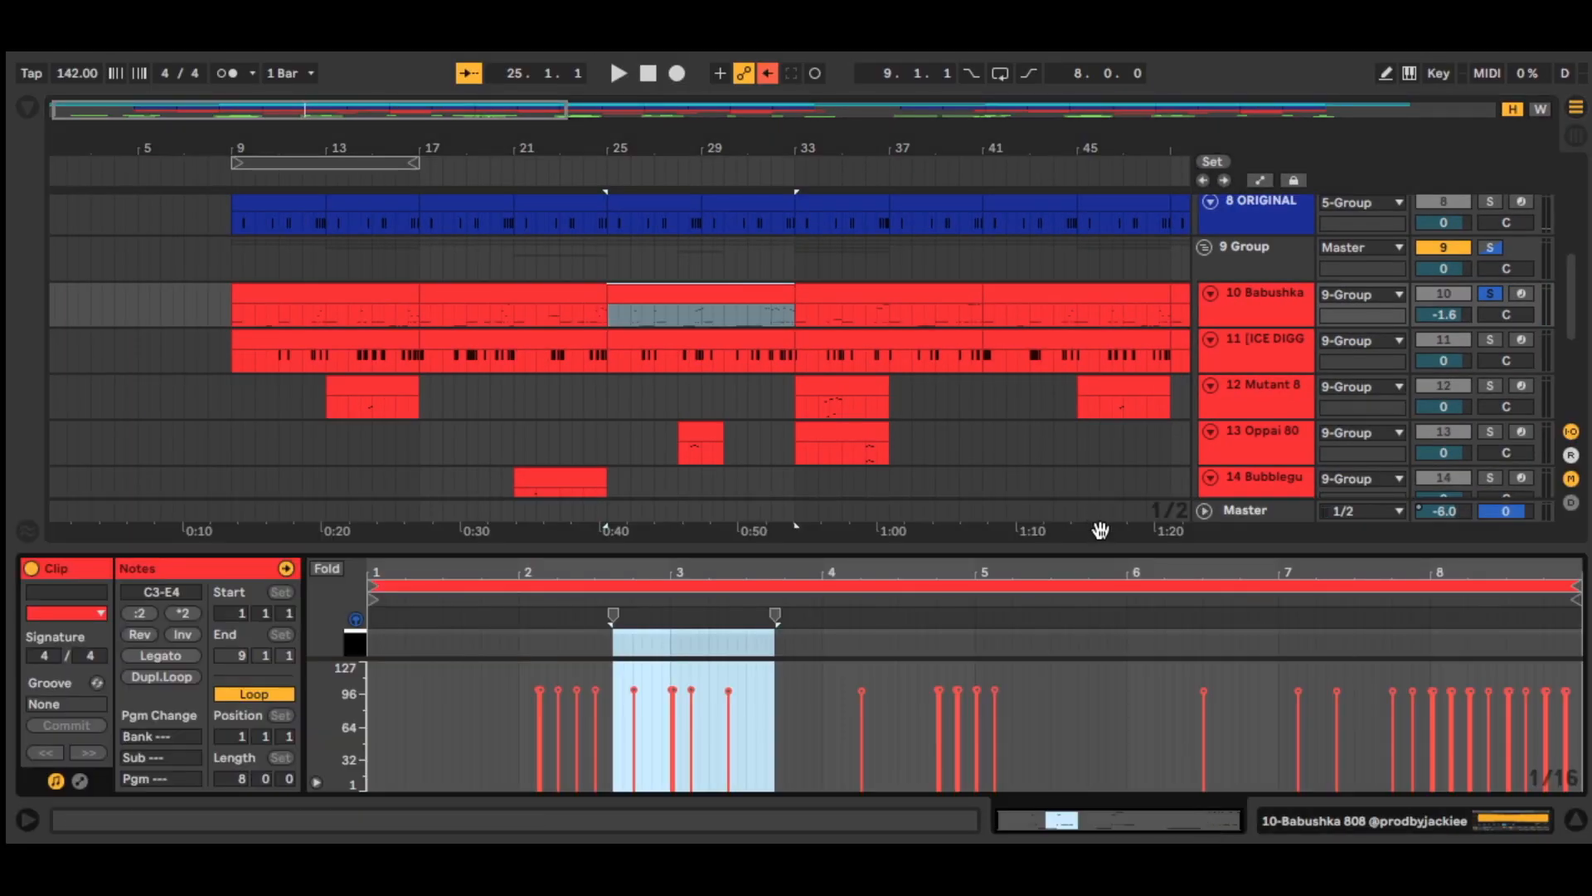
Step: Enlarge the note editor for the Babushka 808 clip of bars 25 to 33 and audition its ending, then return to the arrangement
drag(1112, 552, 1112, 60)
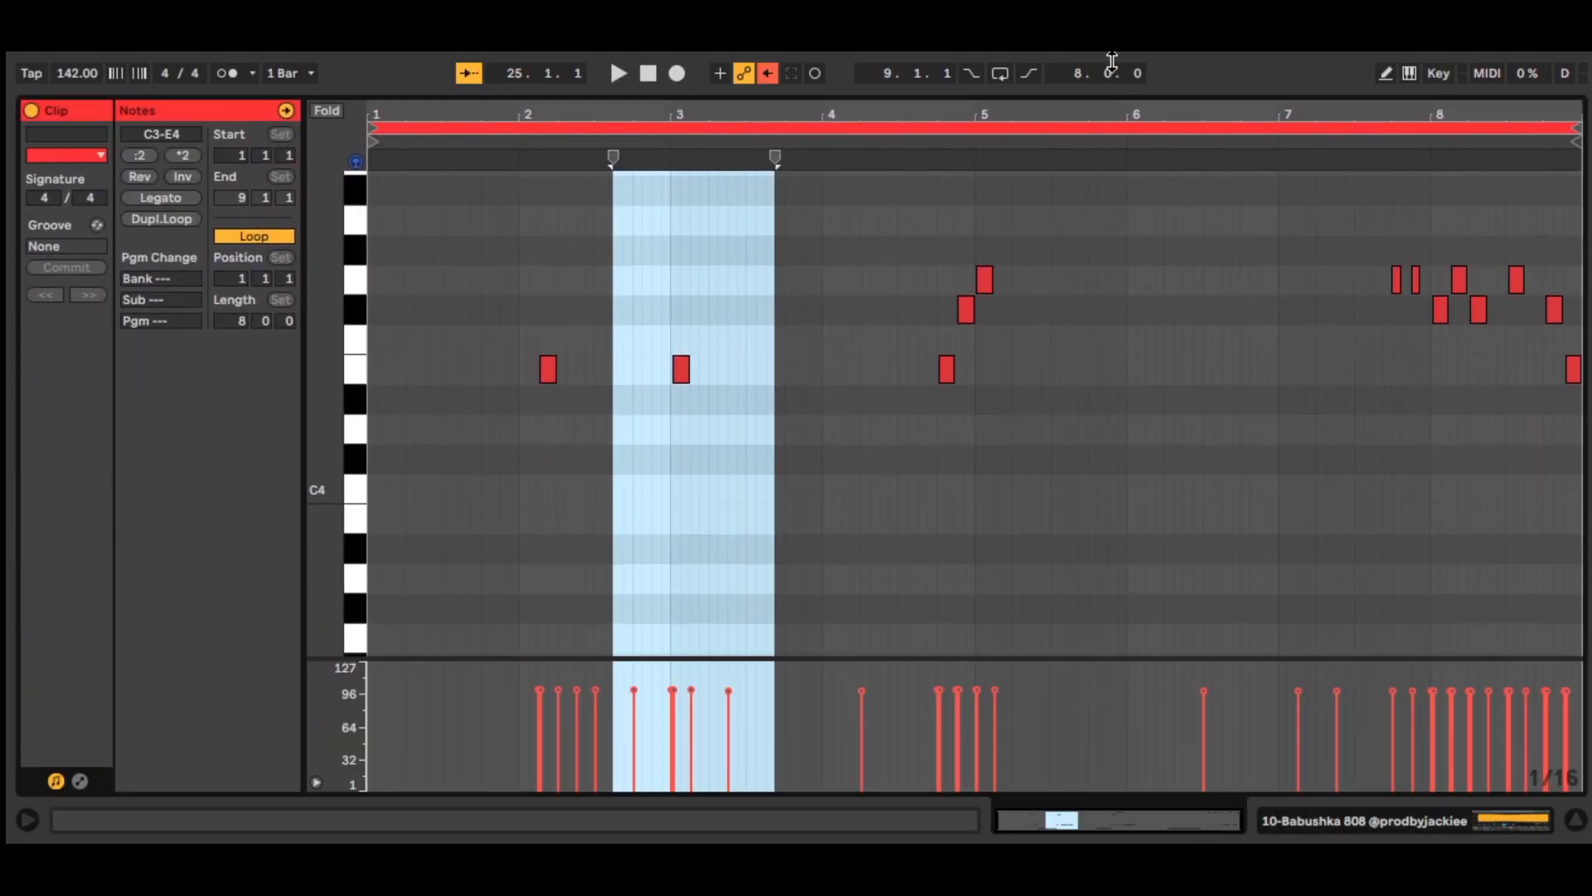
click(1356, 142)
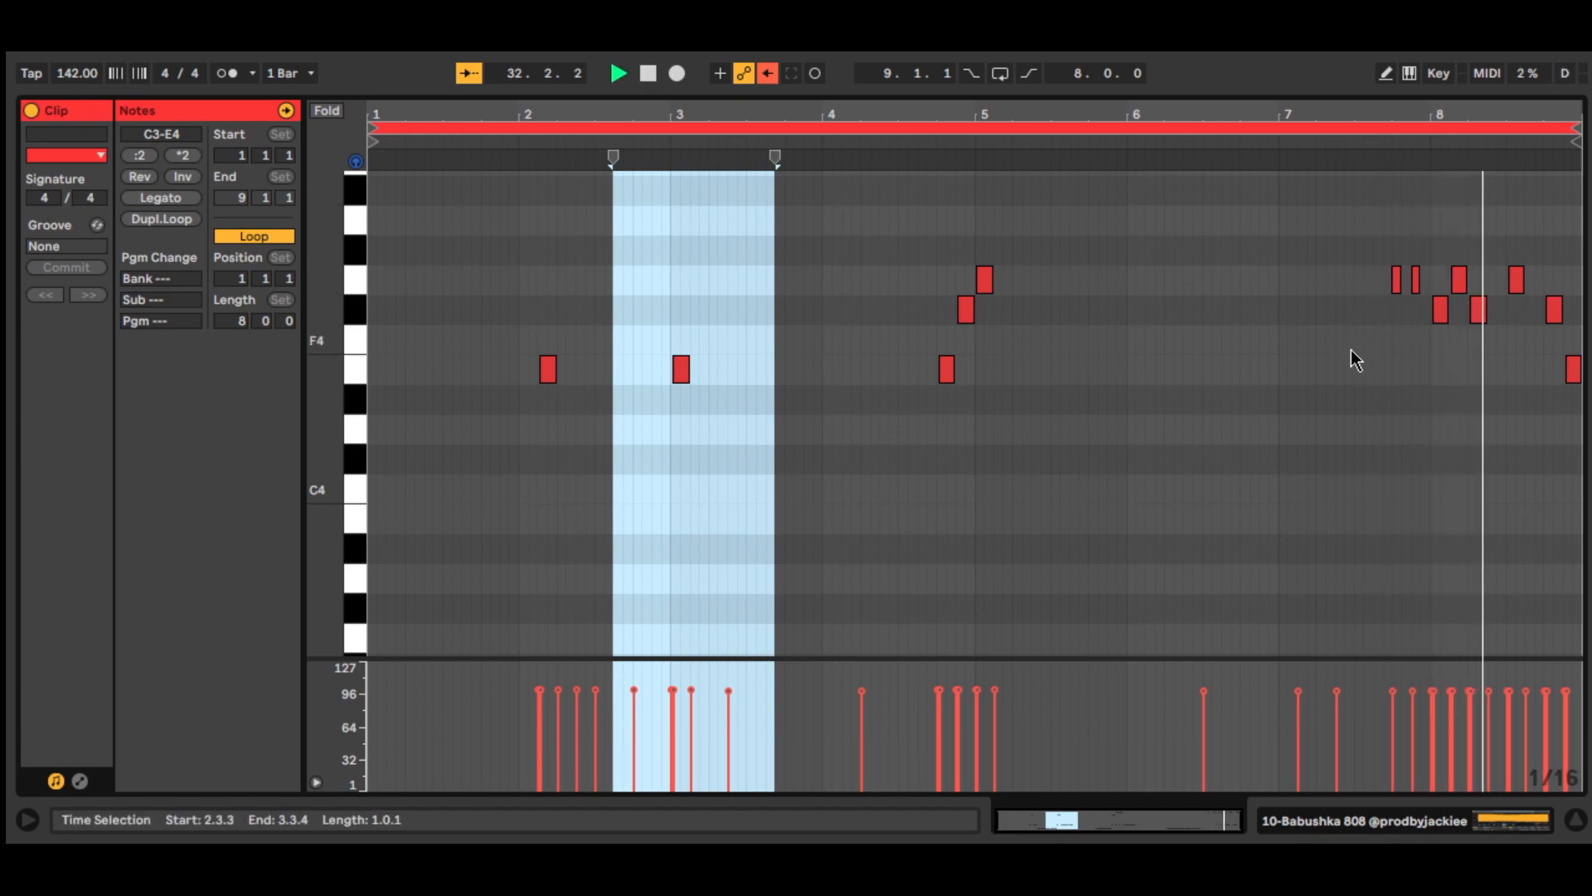
drag(1144, 92, 929, 730)
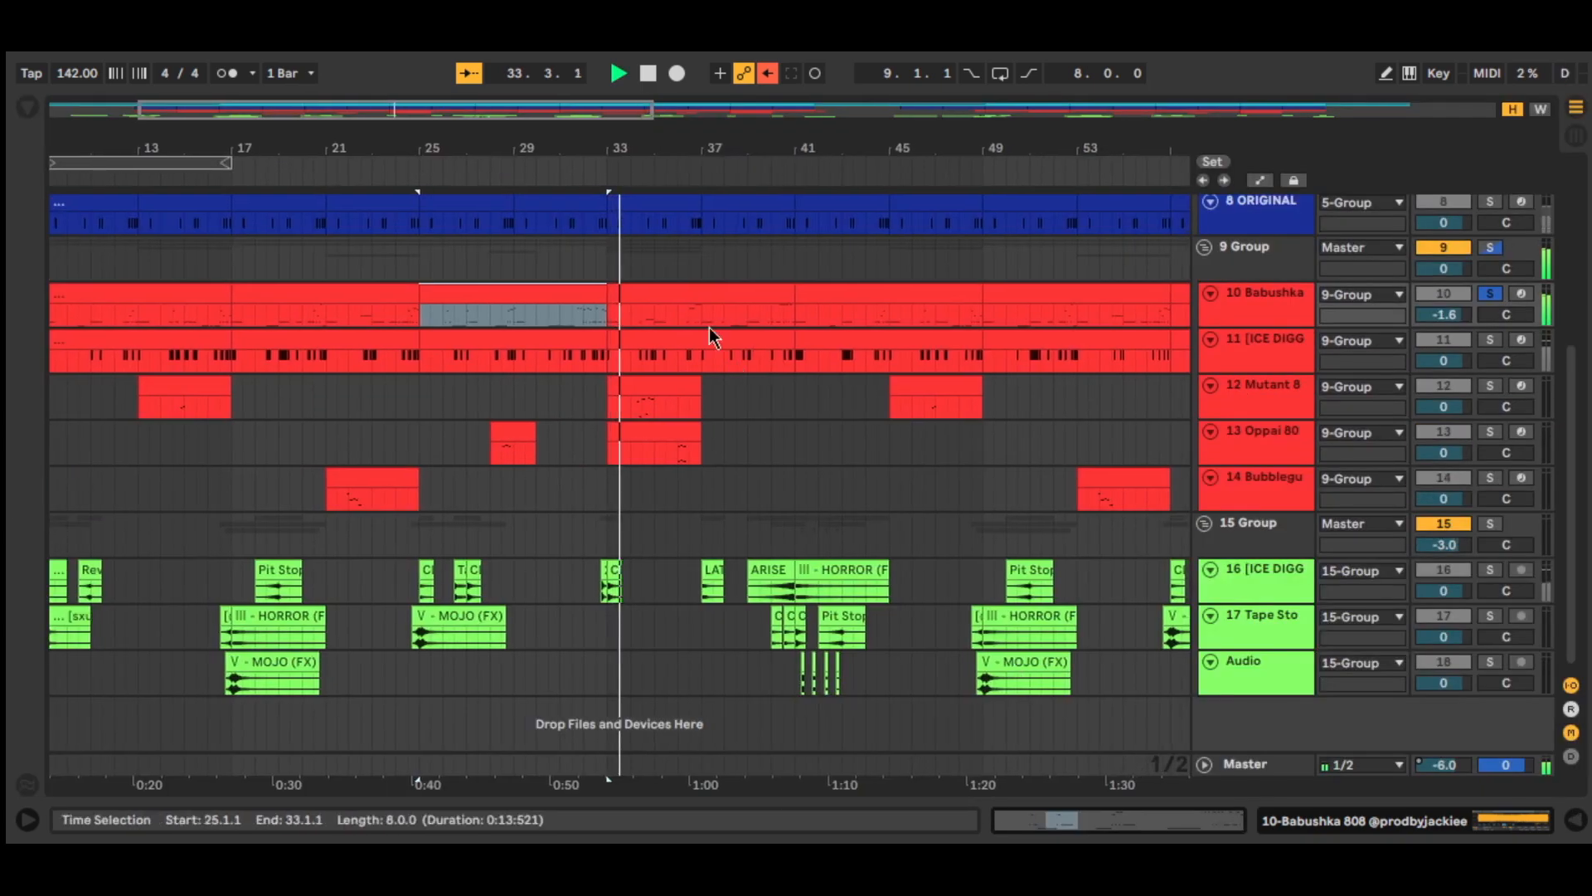
key(space)
Step: Open the Babushka 808 clip starting at bar 33 in an enlarged note editor and audition its high slides and low C3 notes
click(647, 296)
click(645, 388)
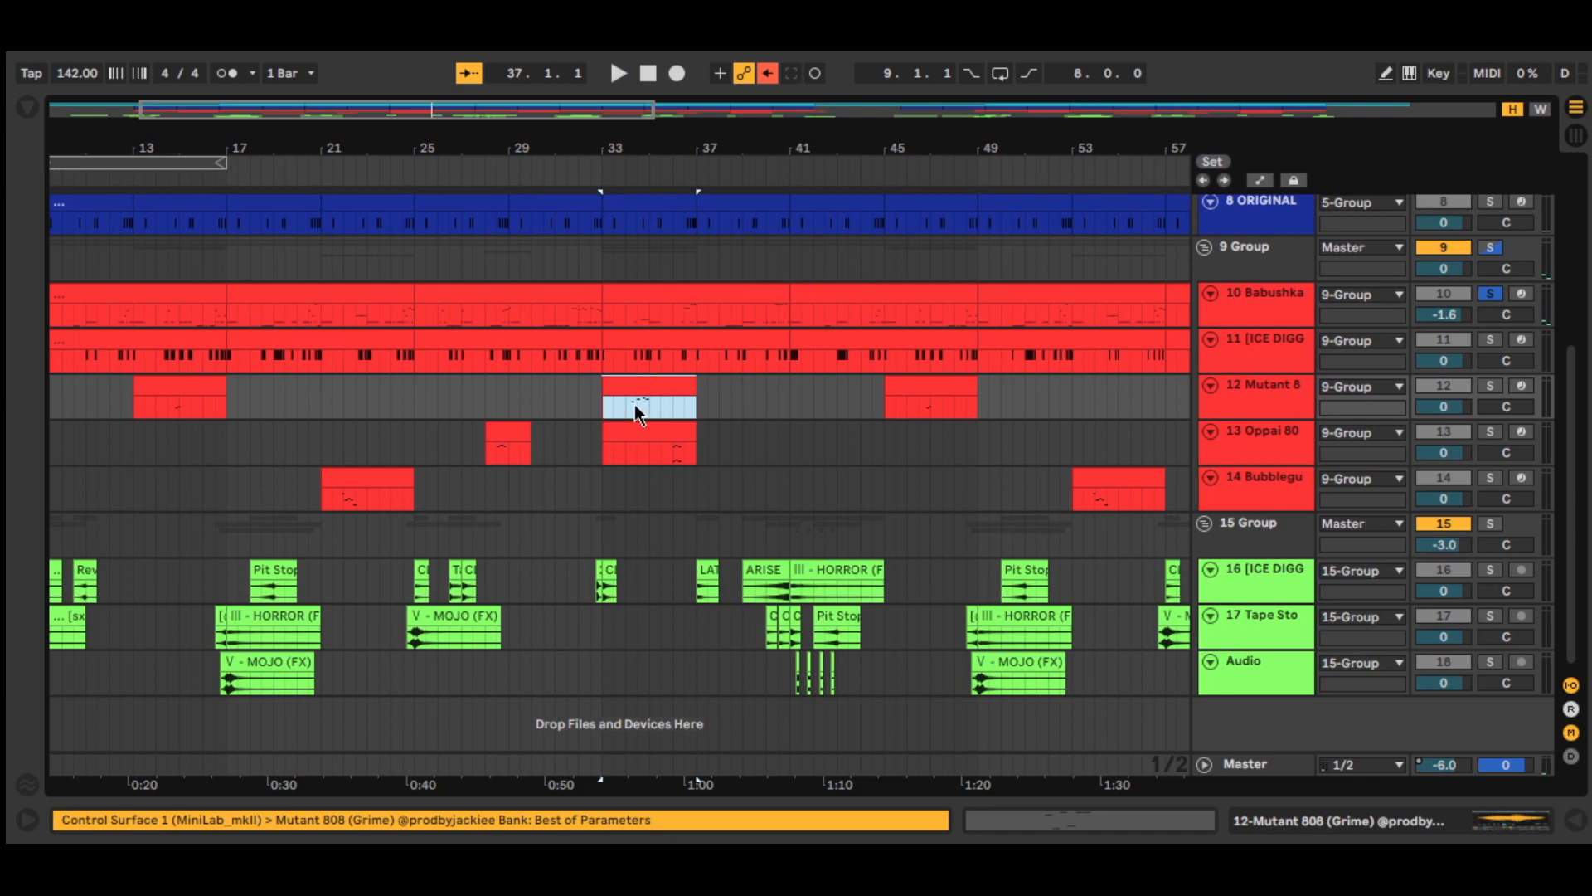
click(648, 292)
click(1107, 829)
drag(1009, 537, 982, 93)
click(874, 155)
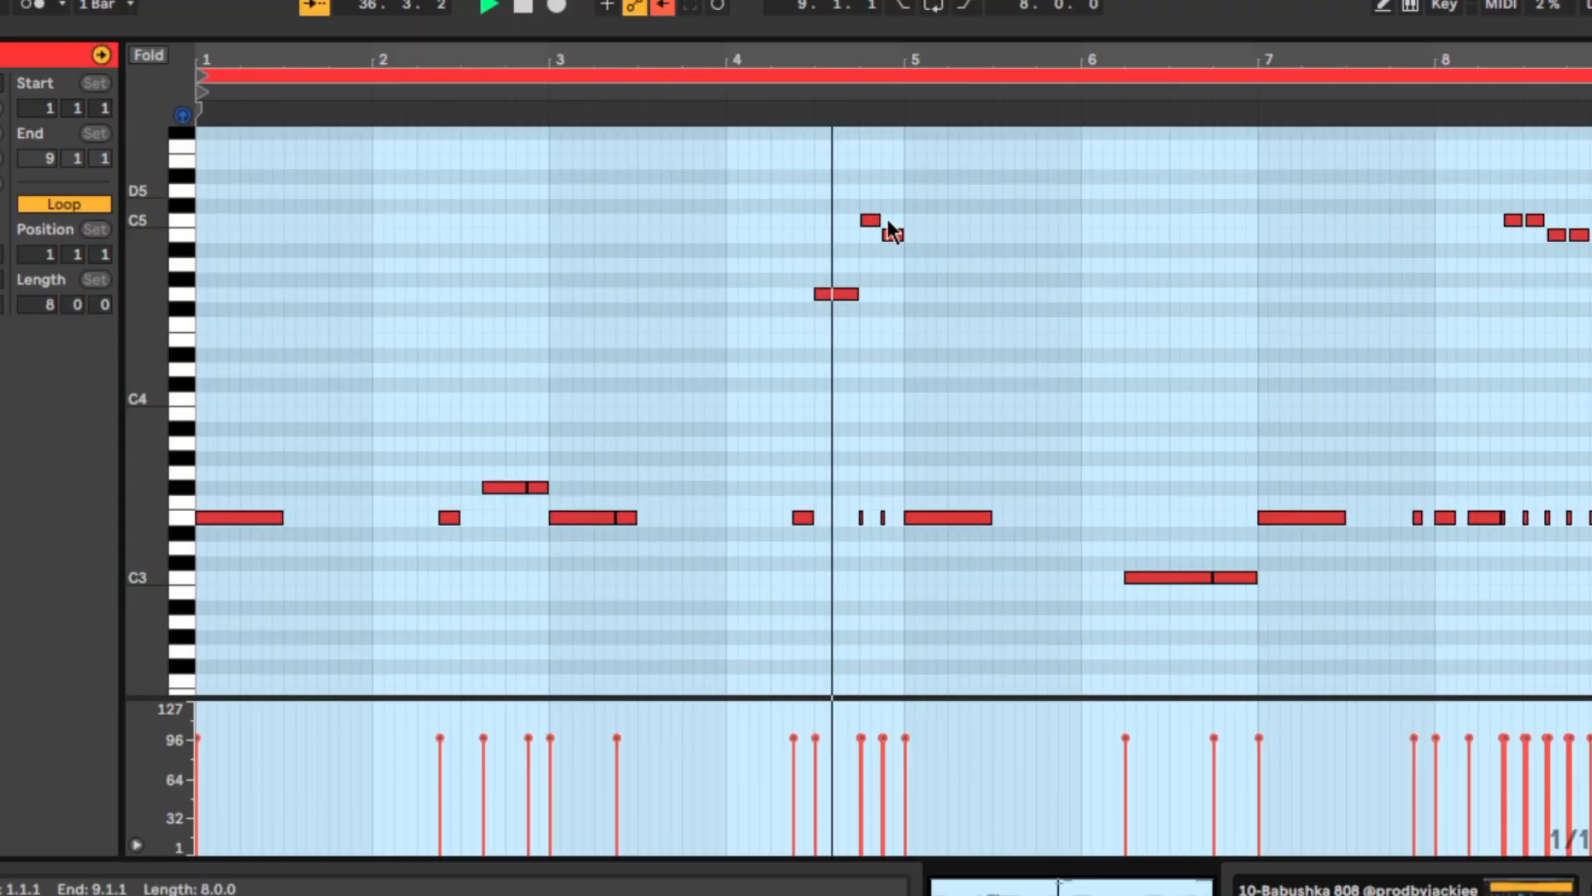
click(1218, 558)
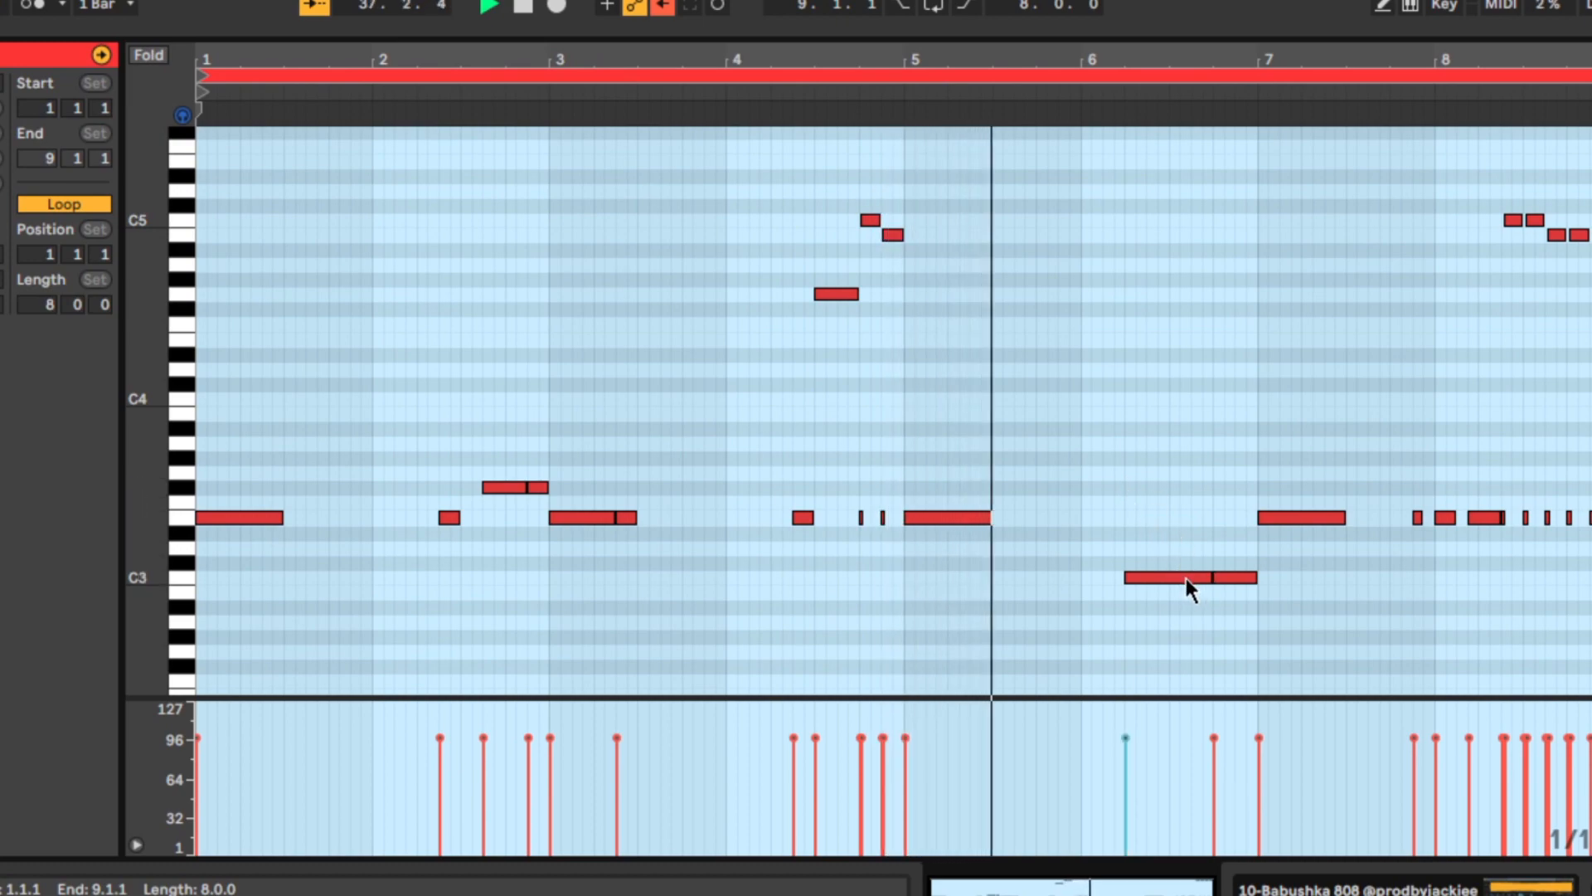
key(space)
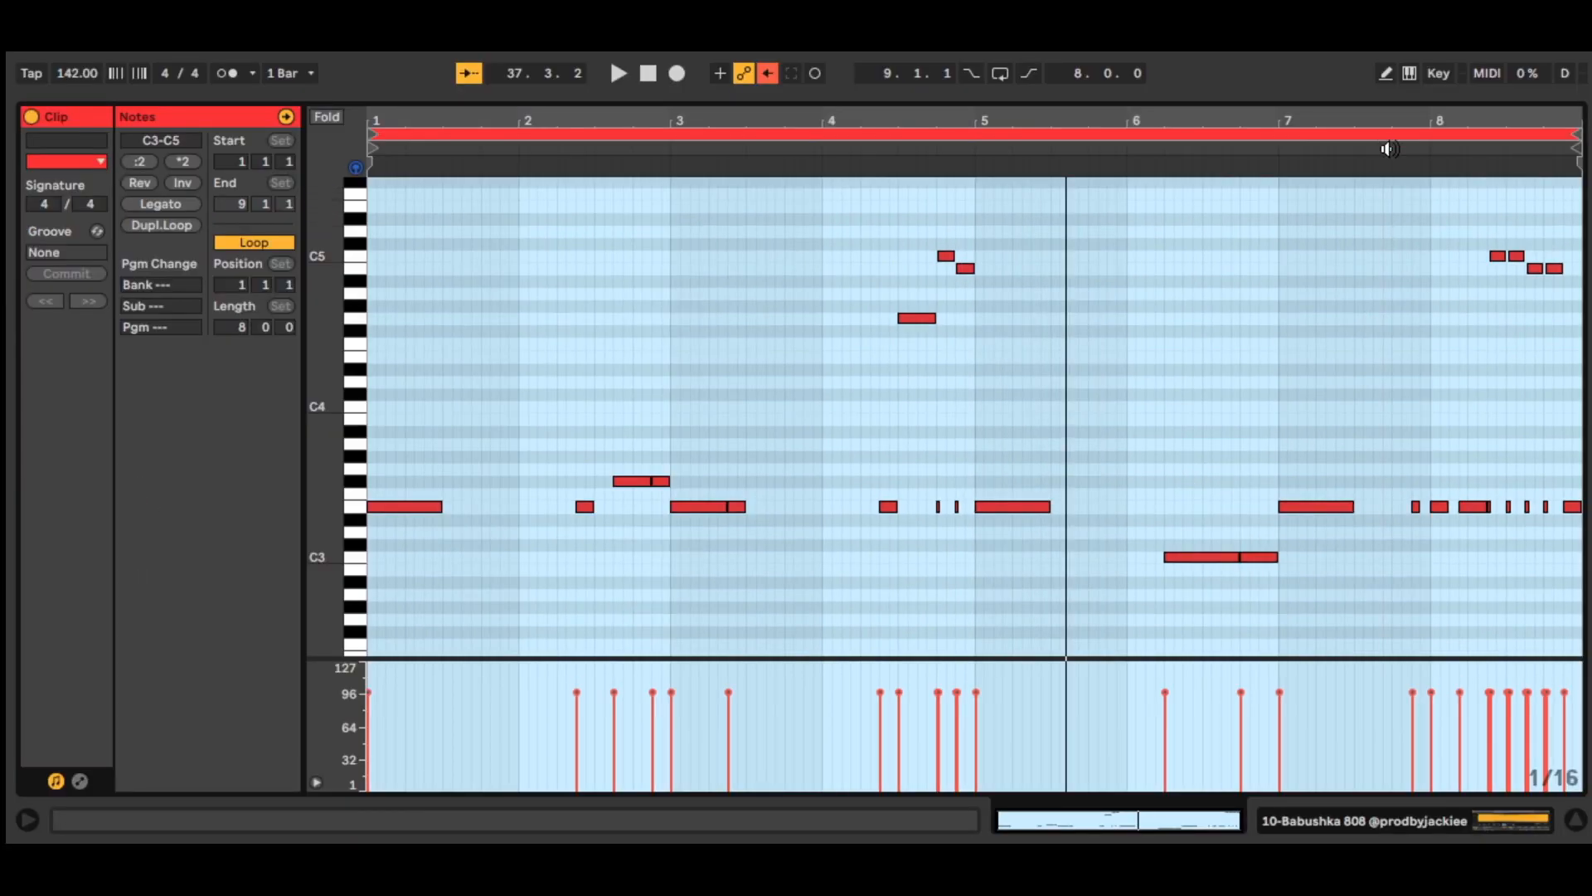
click(1390, 149)
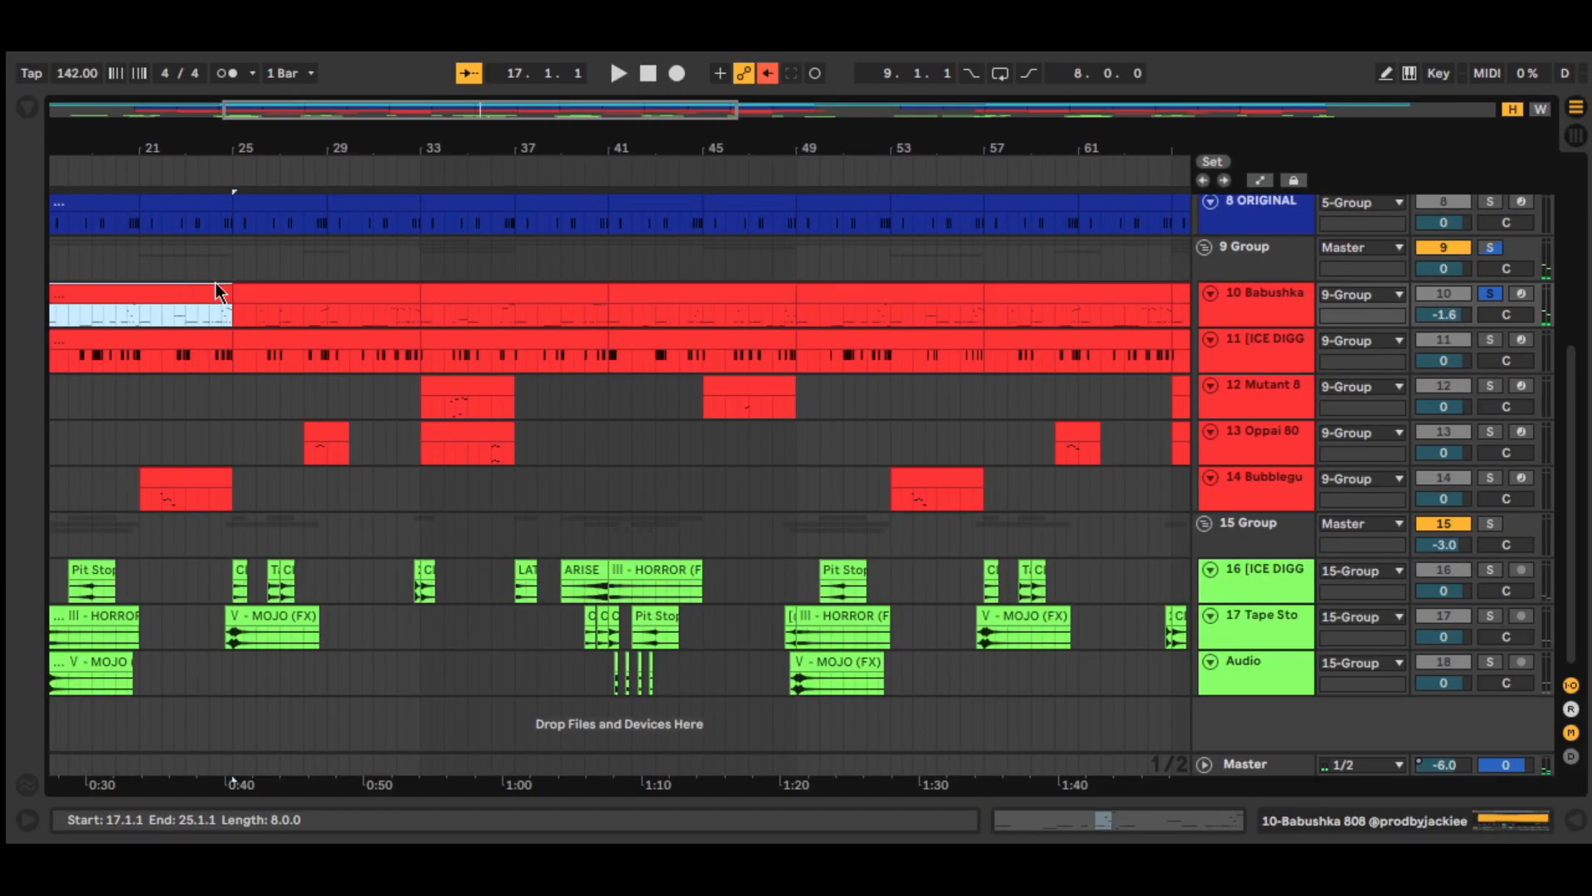
Step: Show the sampler for the Babushka 808 clip of bars 9 to 17 and unsolo track 10
scroll(332, 336, left, 5)
click(331, 330)
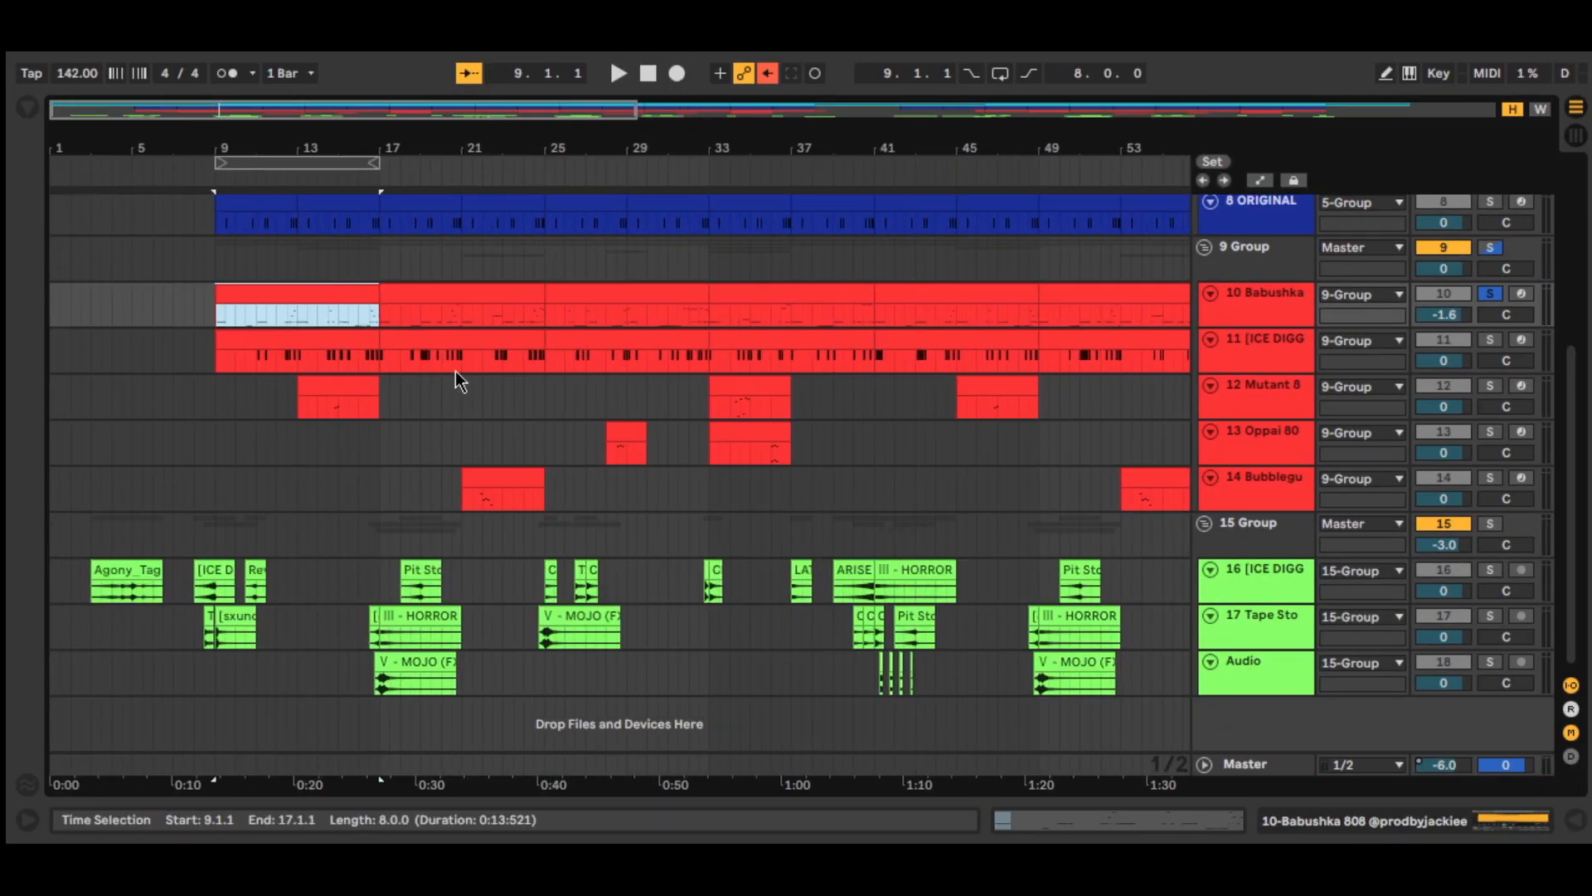
click(1306, 820)
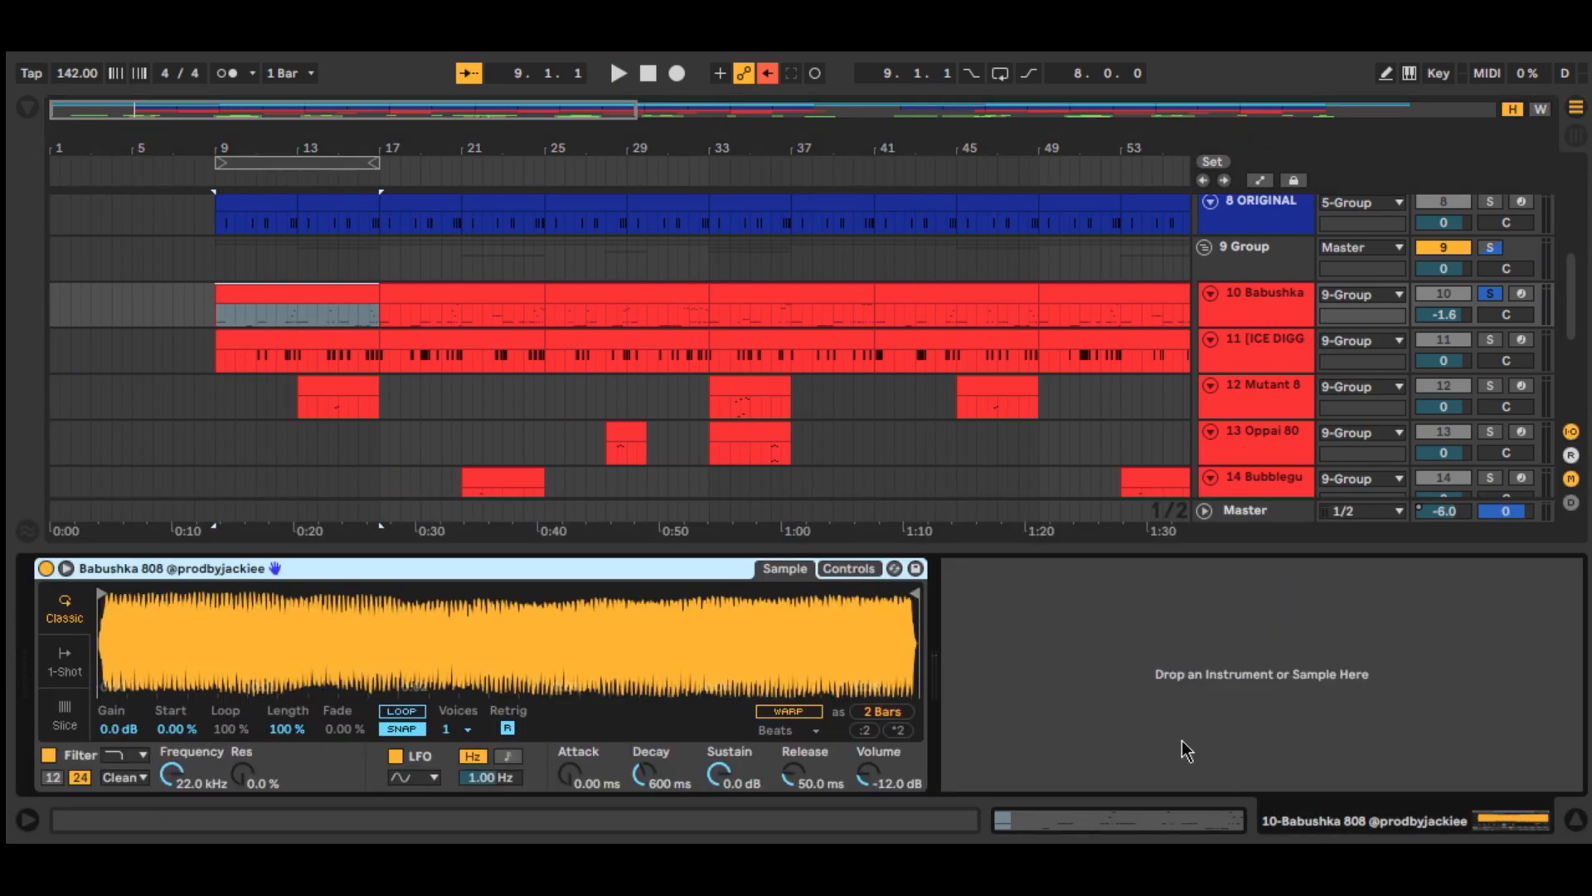
click(1491, 295)
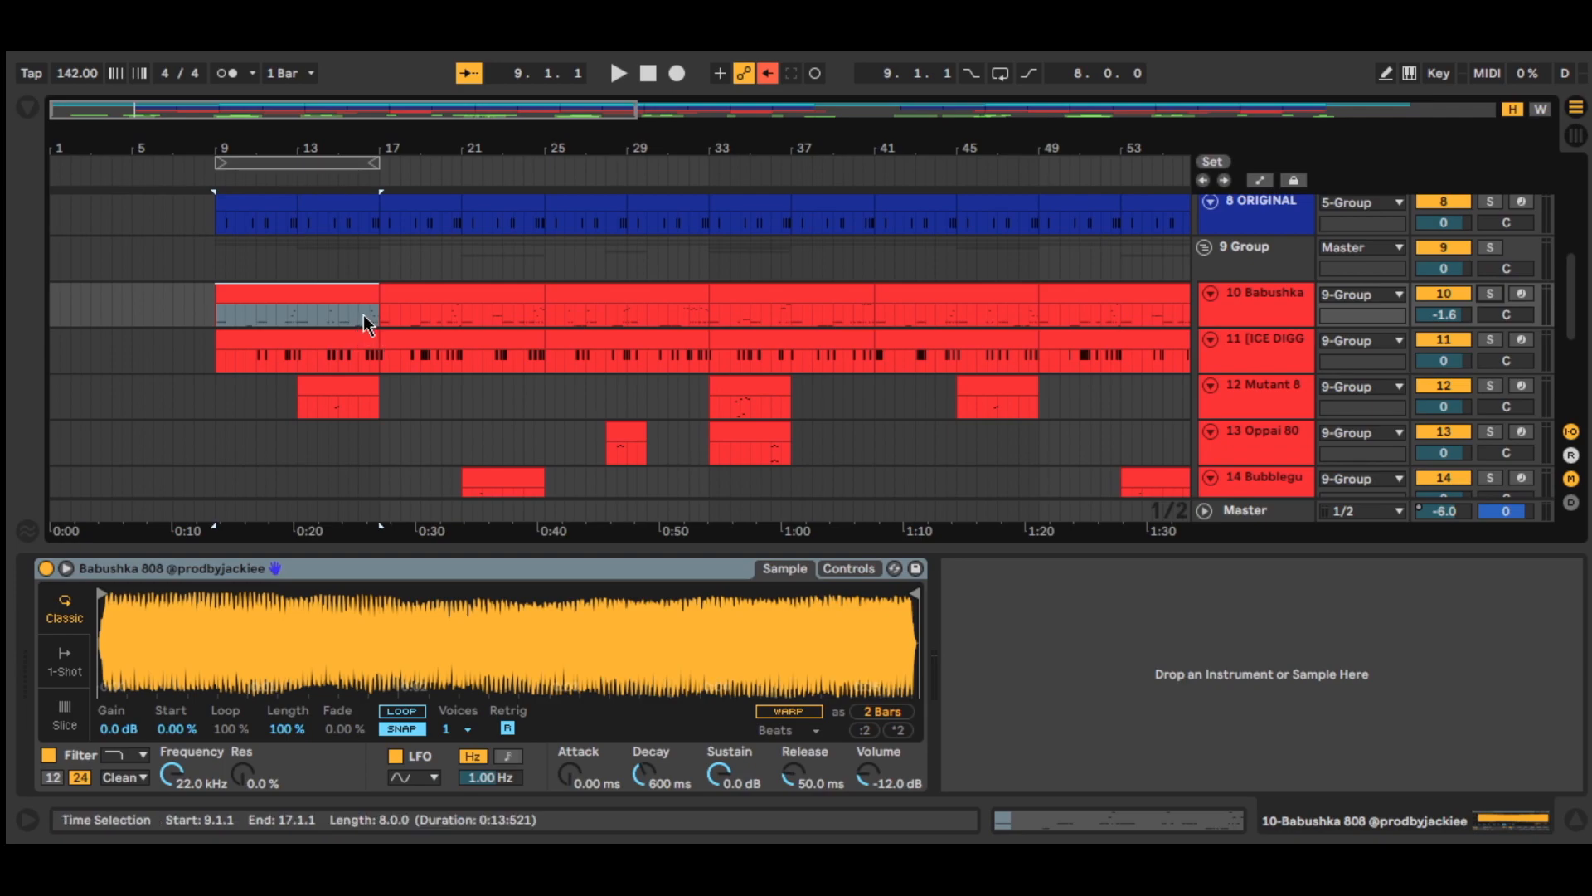
Step: Reopen the notes of the Babushka 808 clip of bars 9 to 17 and highlight the high notes and the E3 notes around clip bar 5
click(352, 300)
click(1049, 817)
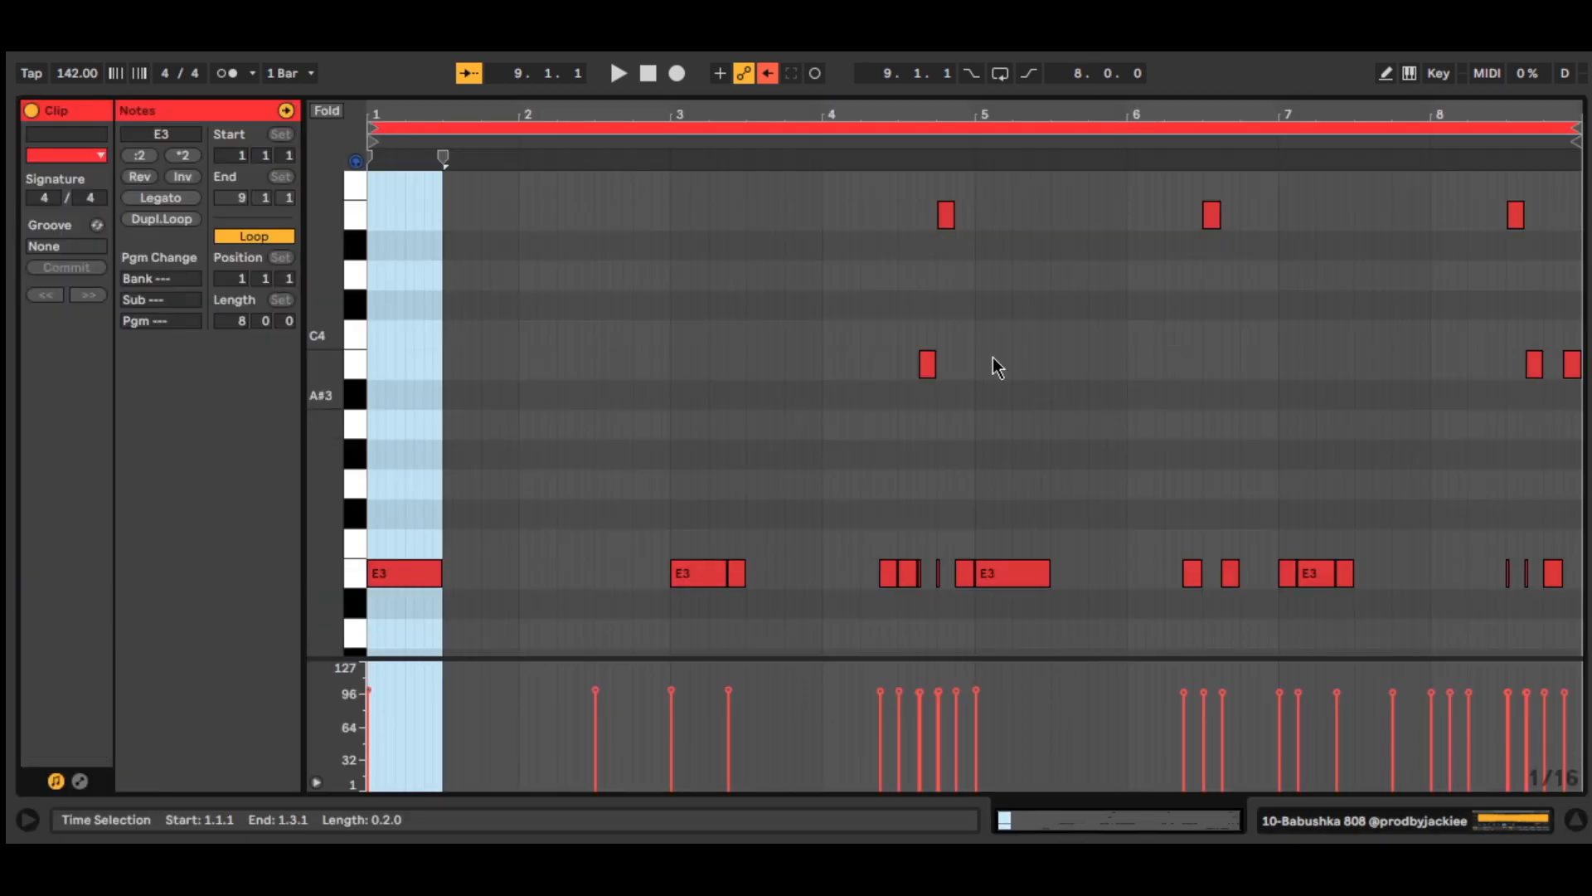
drag(1165, 390, 785, 363)
drag(1081, 224, 908, 213)
drag(957, 438, 1047, 599)
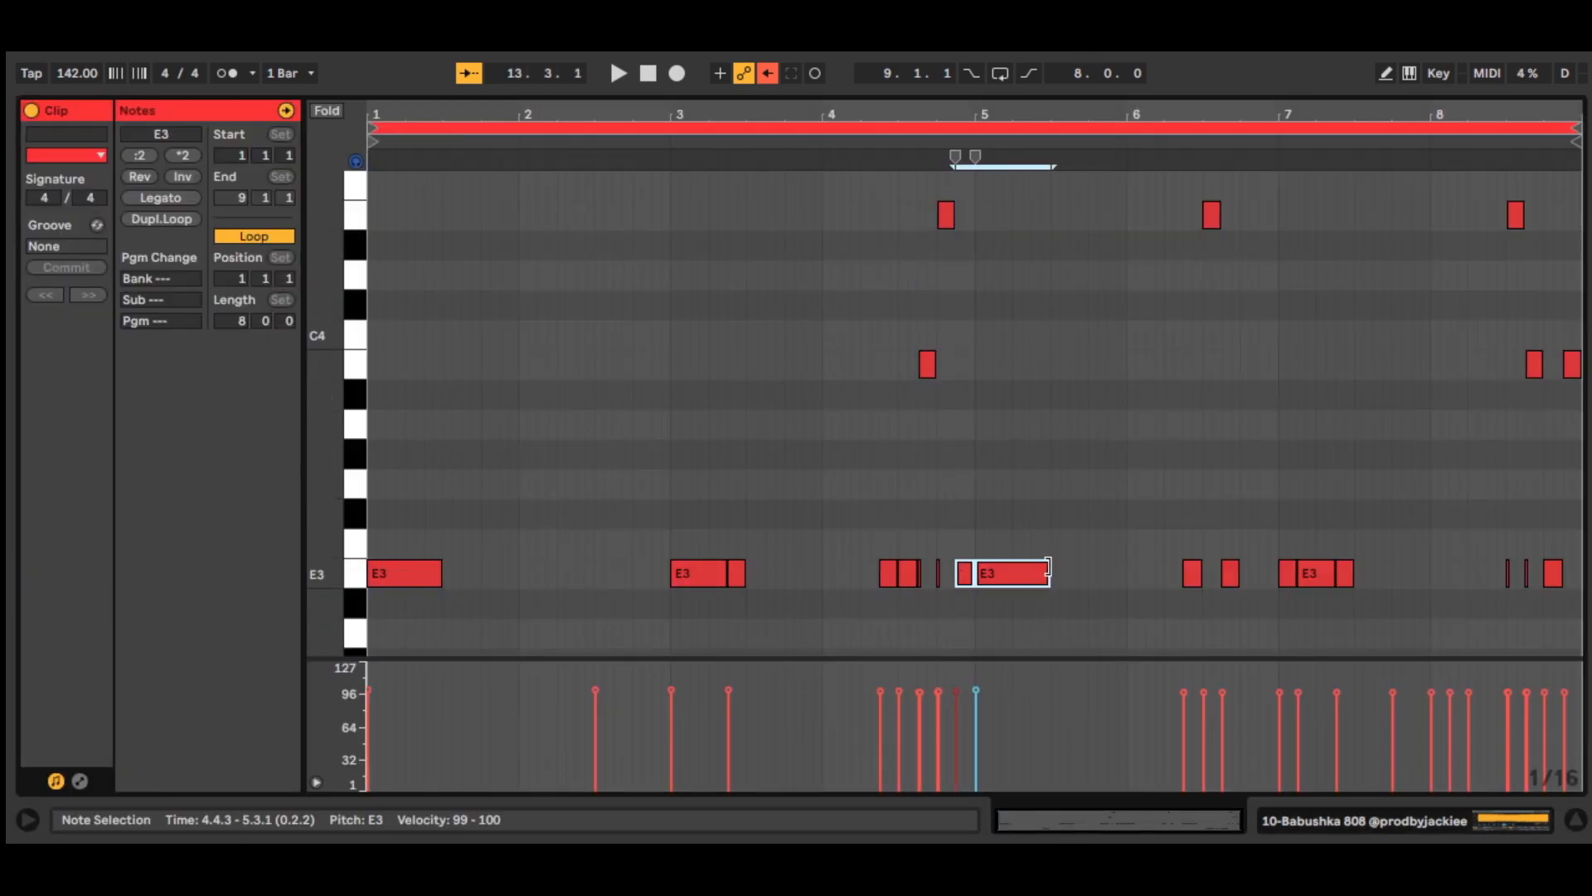
click(978, 492)
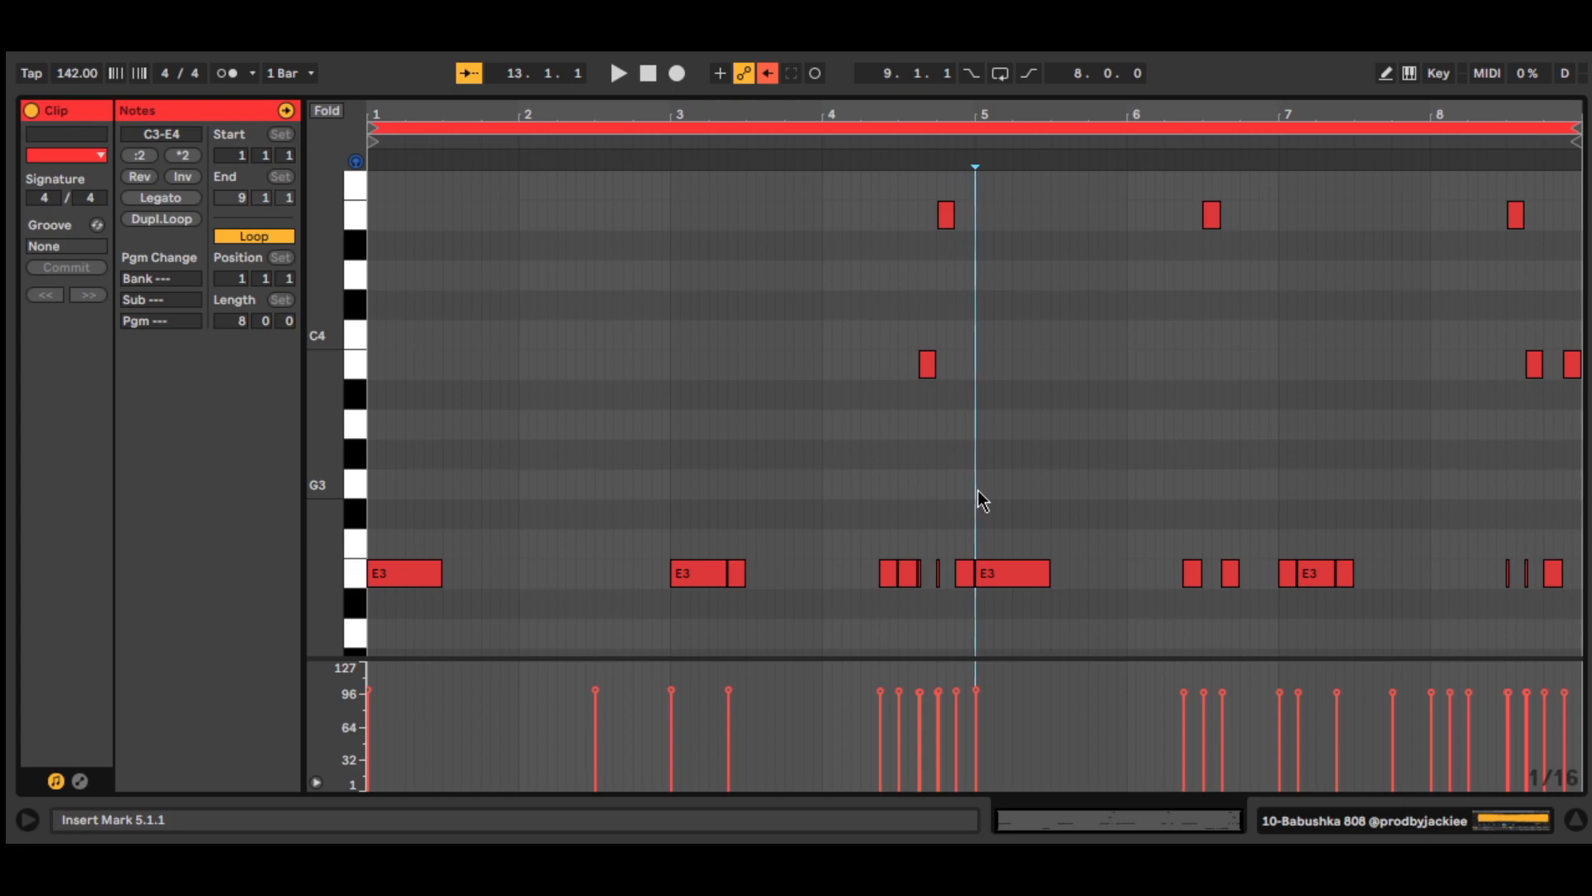
Step: Inspect the track 2 melody clip of bars 17 to 25 and its effects chain, then hide the detail view
click(820, 96)
scroll(693, 508, up, 8)
click(508, 252)
click(1170, 824)
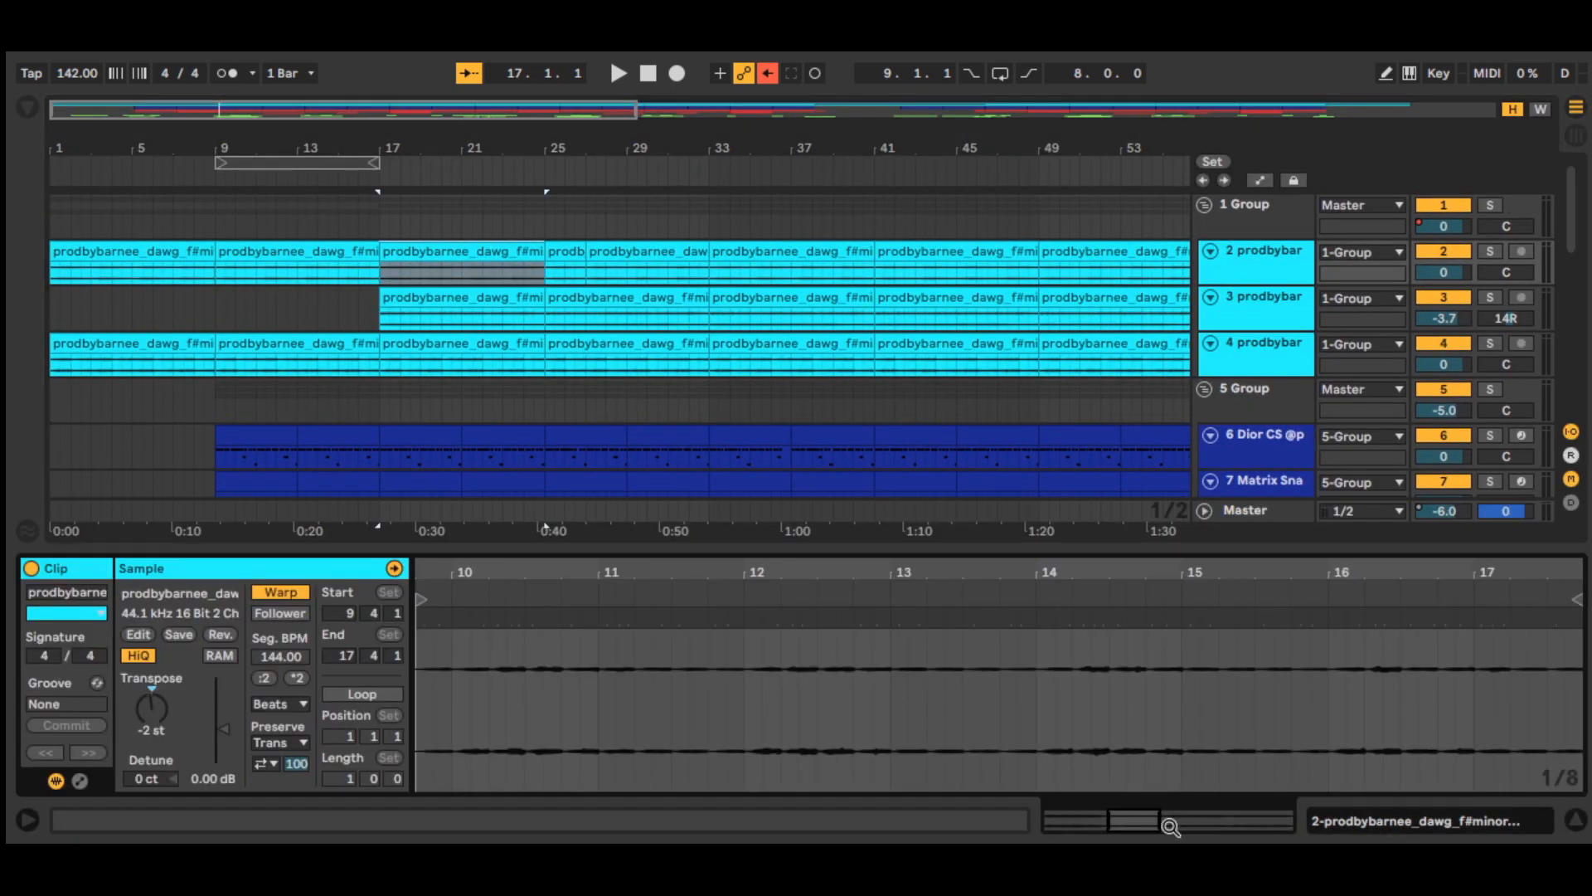
click(1170, 826)
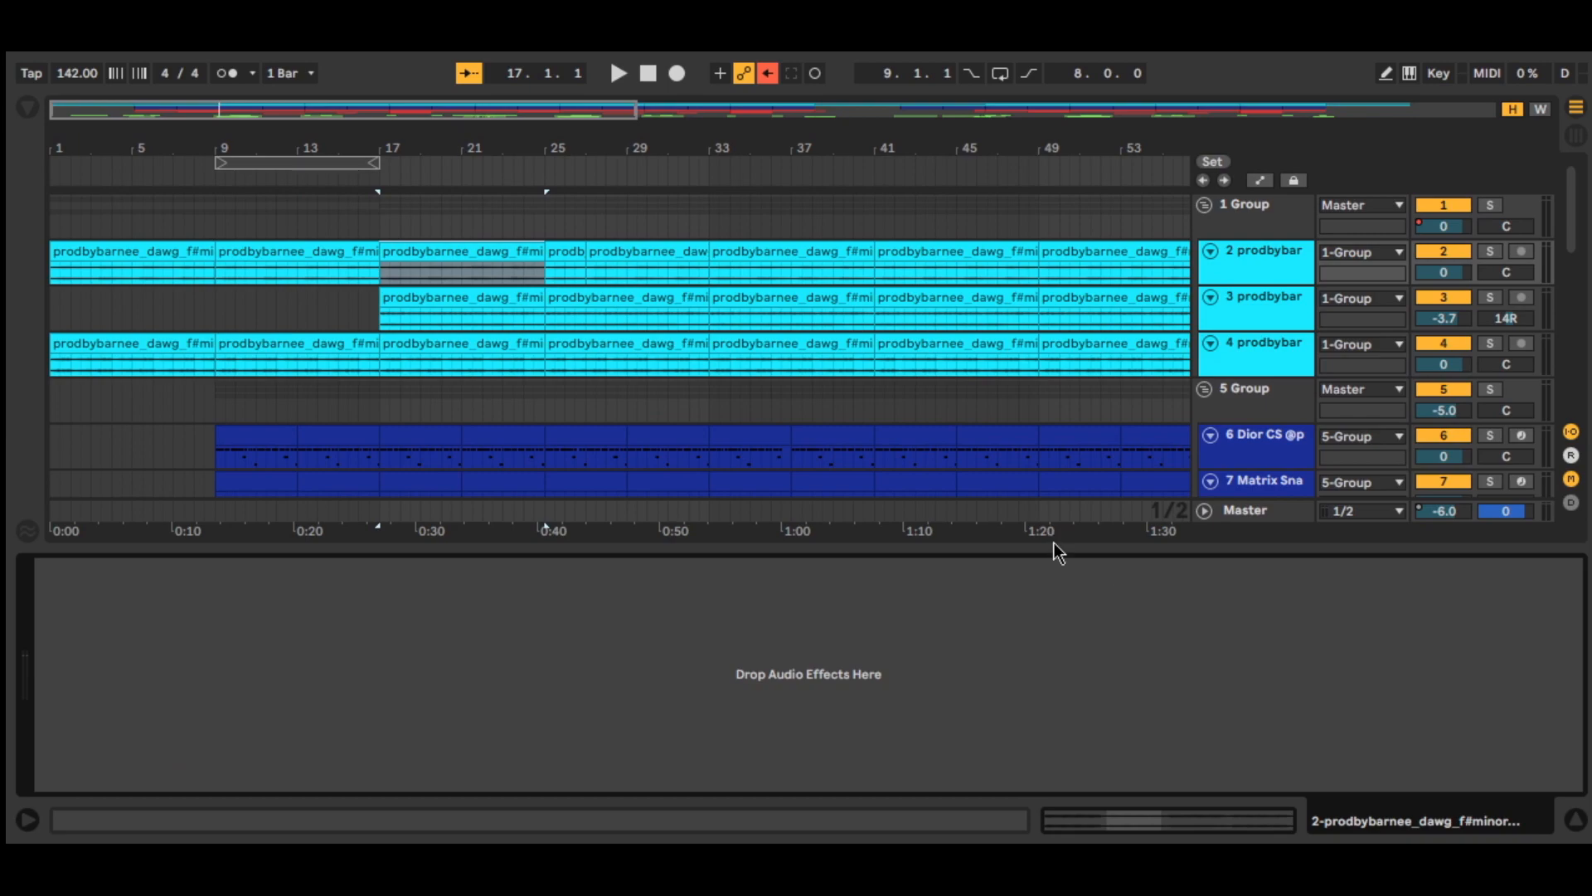
click(1576, 820)
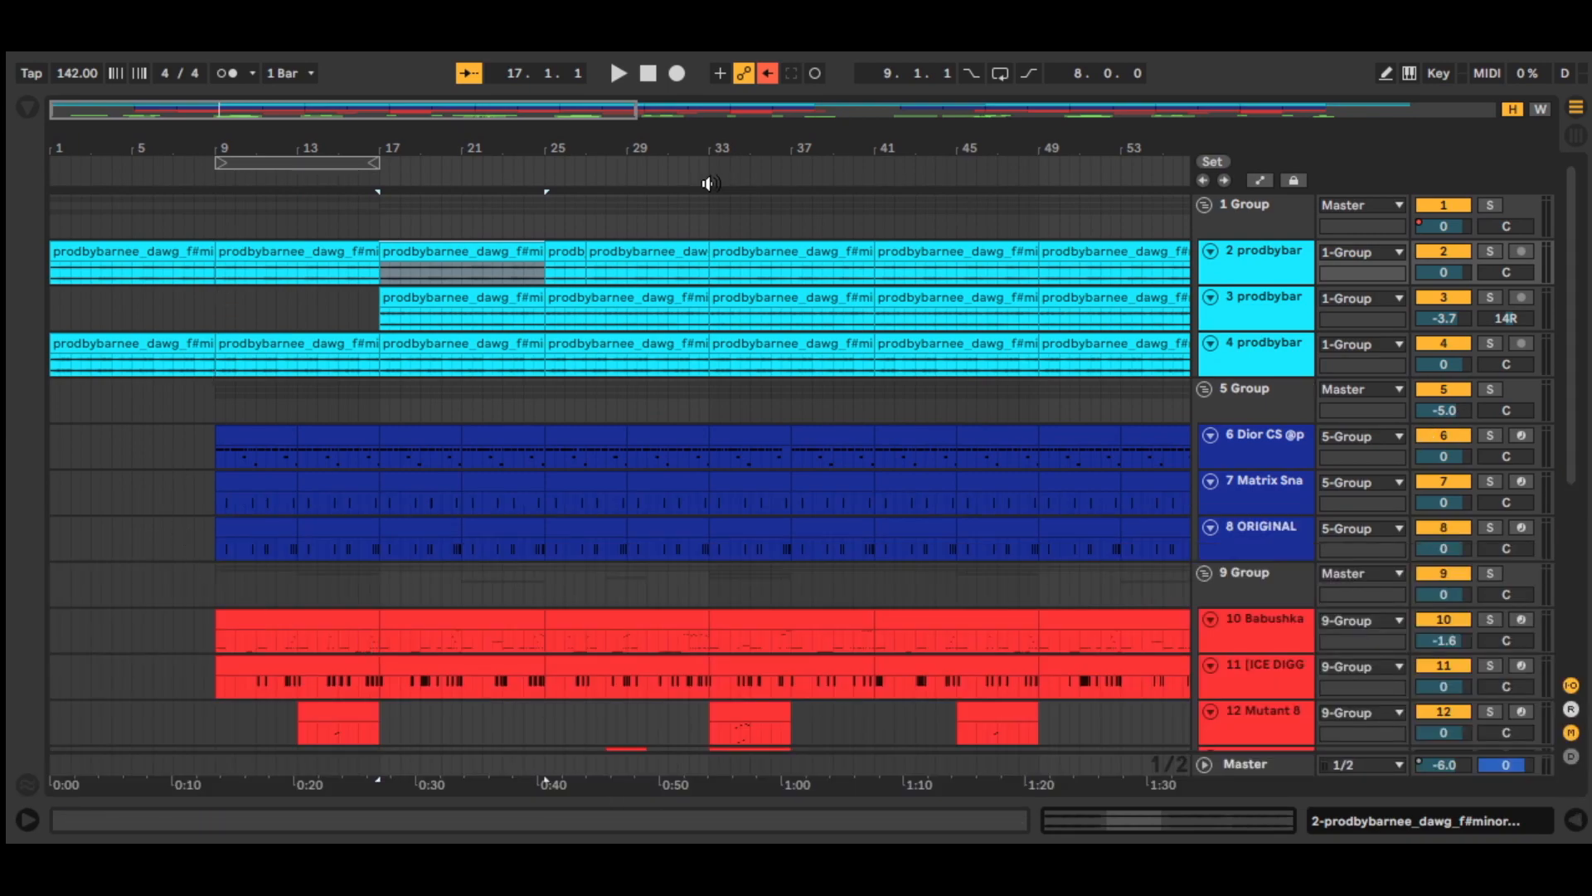
Step: Mark the track 3 melody's entry at bar 17 and compare the Babushka 808 clips before and after it, viewing the second clip's notes
click(381, 315)
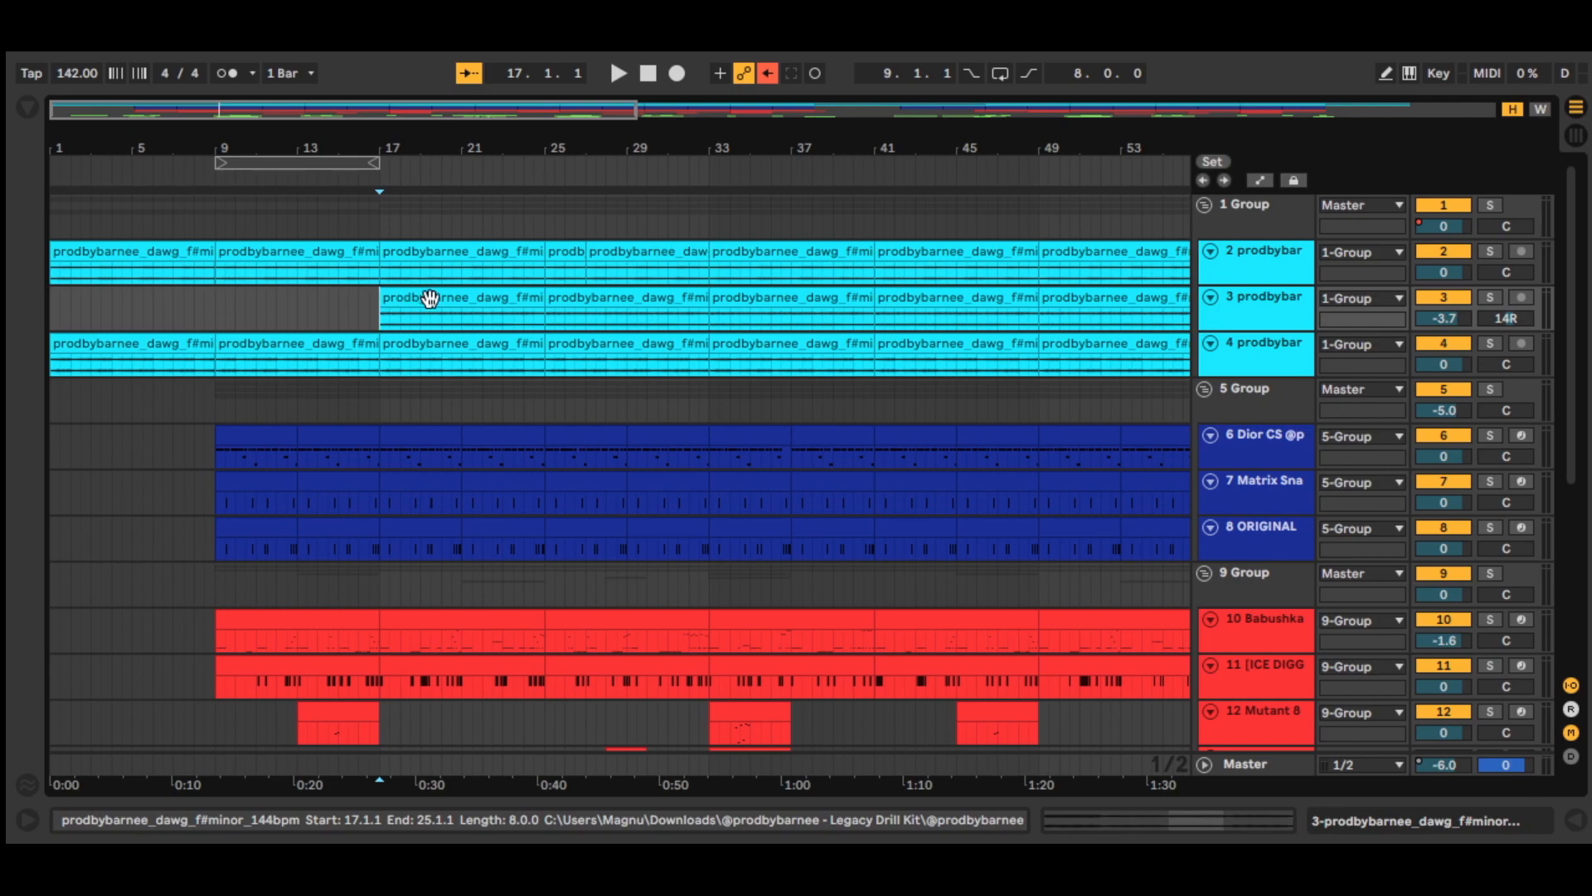
click(360, 640)
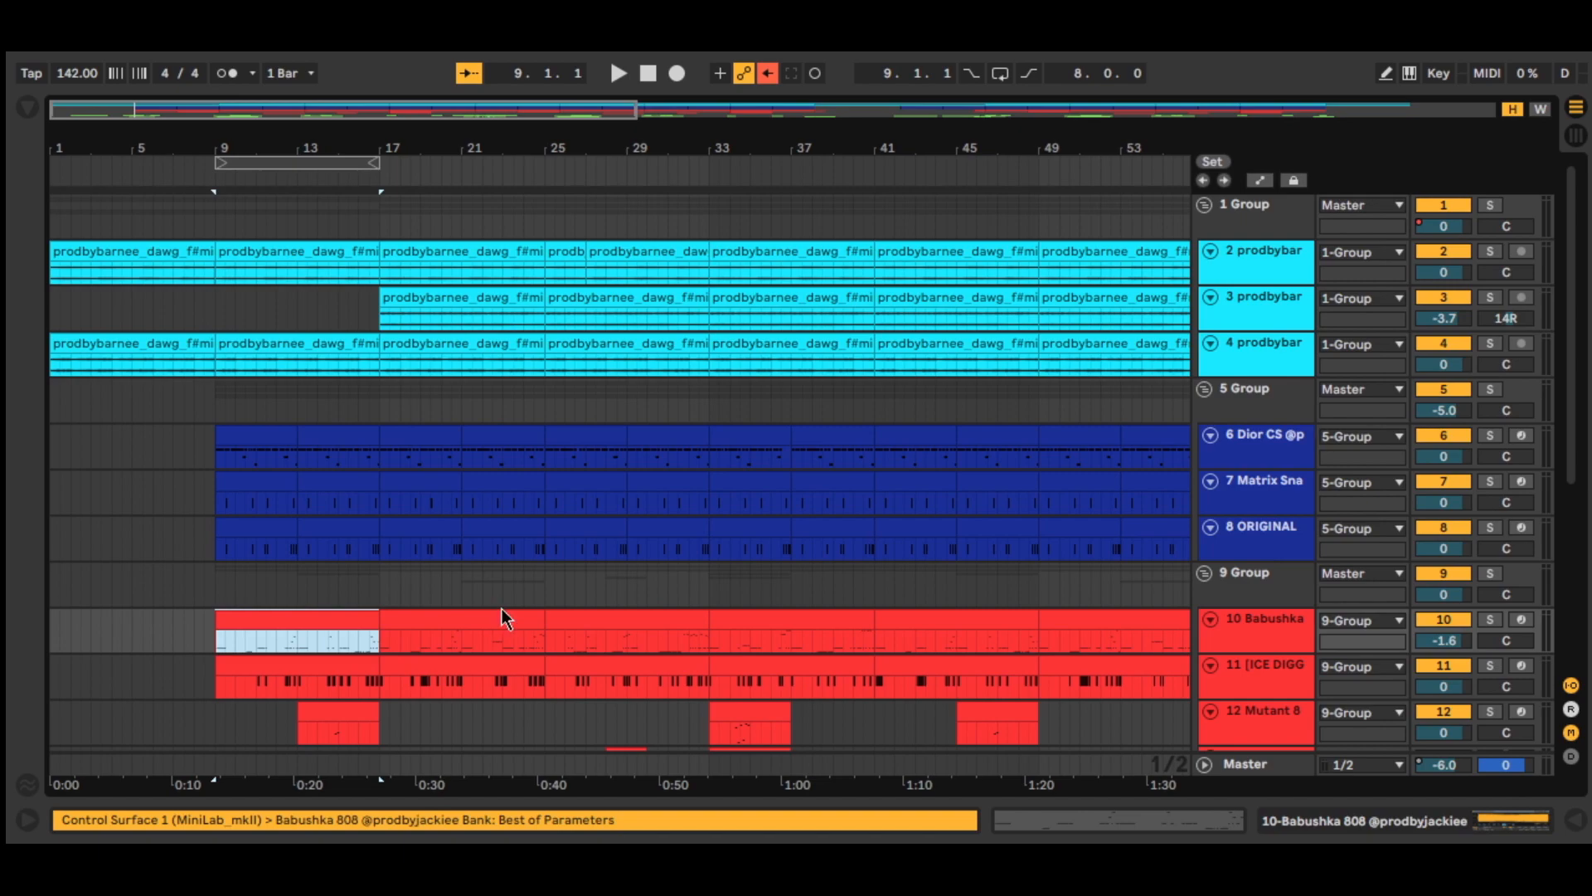
scroll(597, 393, down, 3)
click(454, 496)
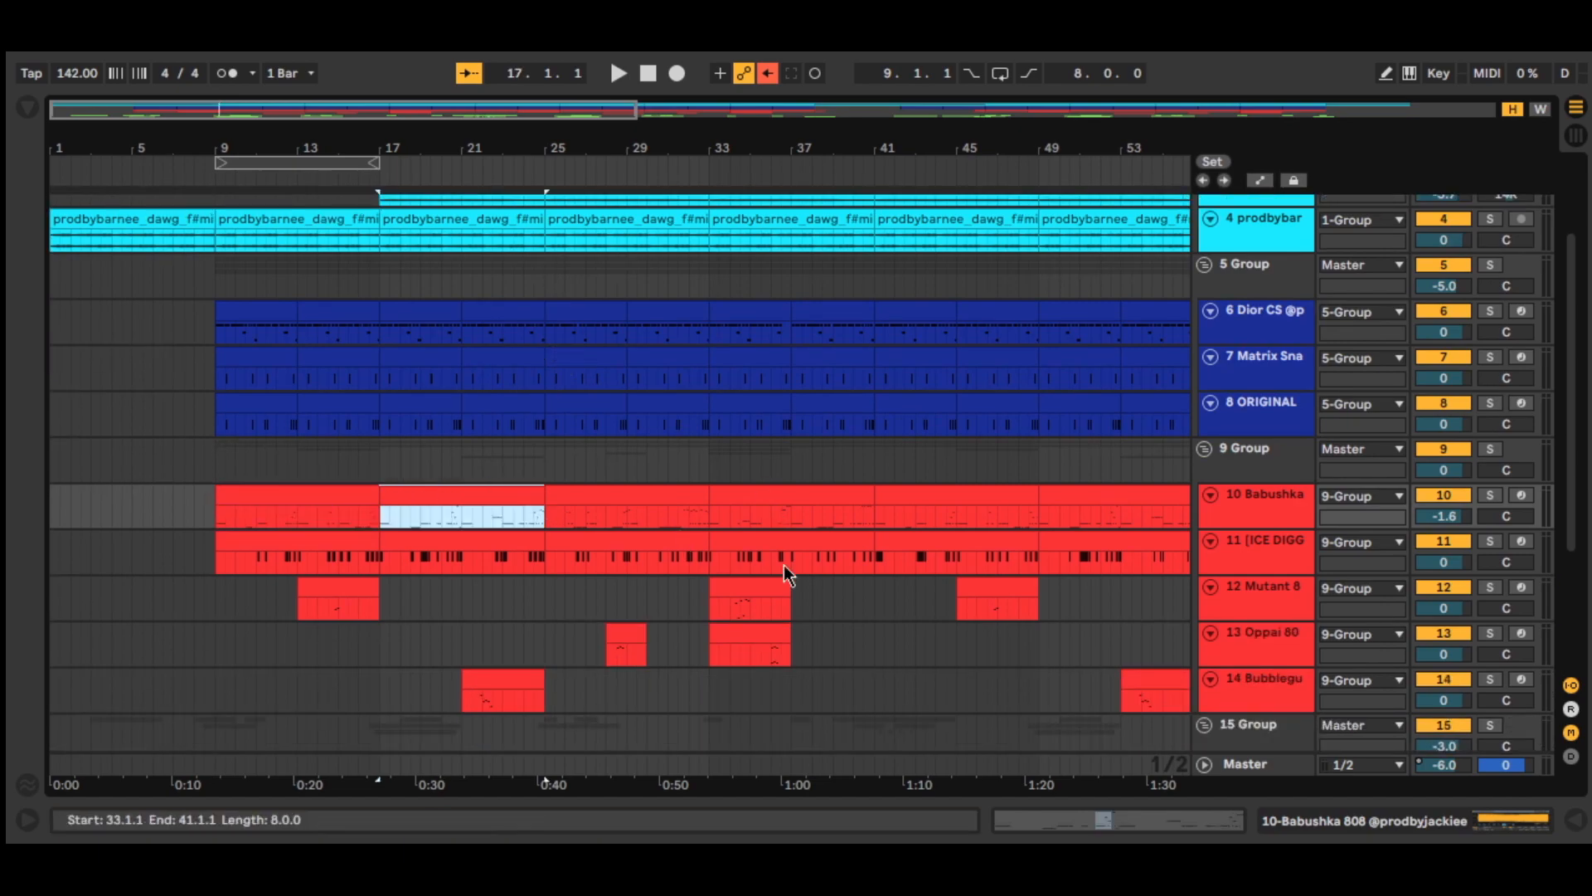
click(1047, 818)
drag(959, 541, 902, 175)
key(ctrl+alt+l)
Step: Place the insert marker at bar 9 on the Babushka 808 track and solo track 11, the ICE DIGGER kick track
click(476, 299)
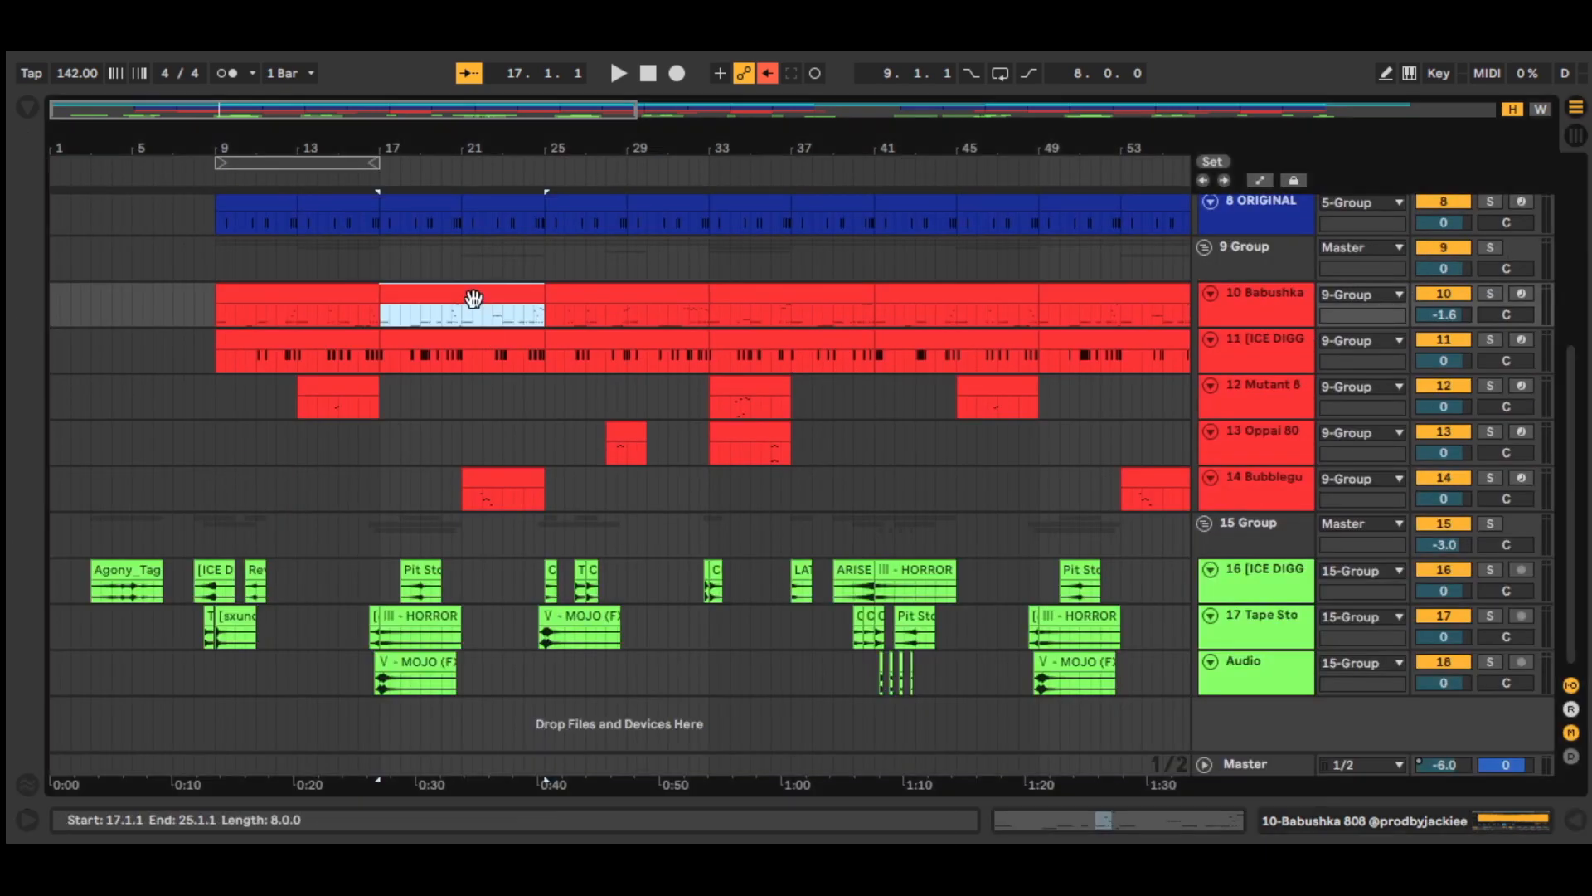
click(211, 312)
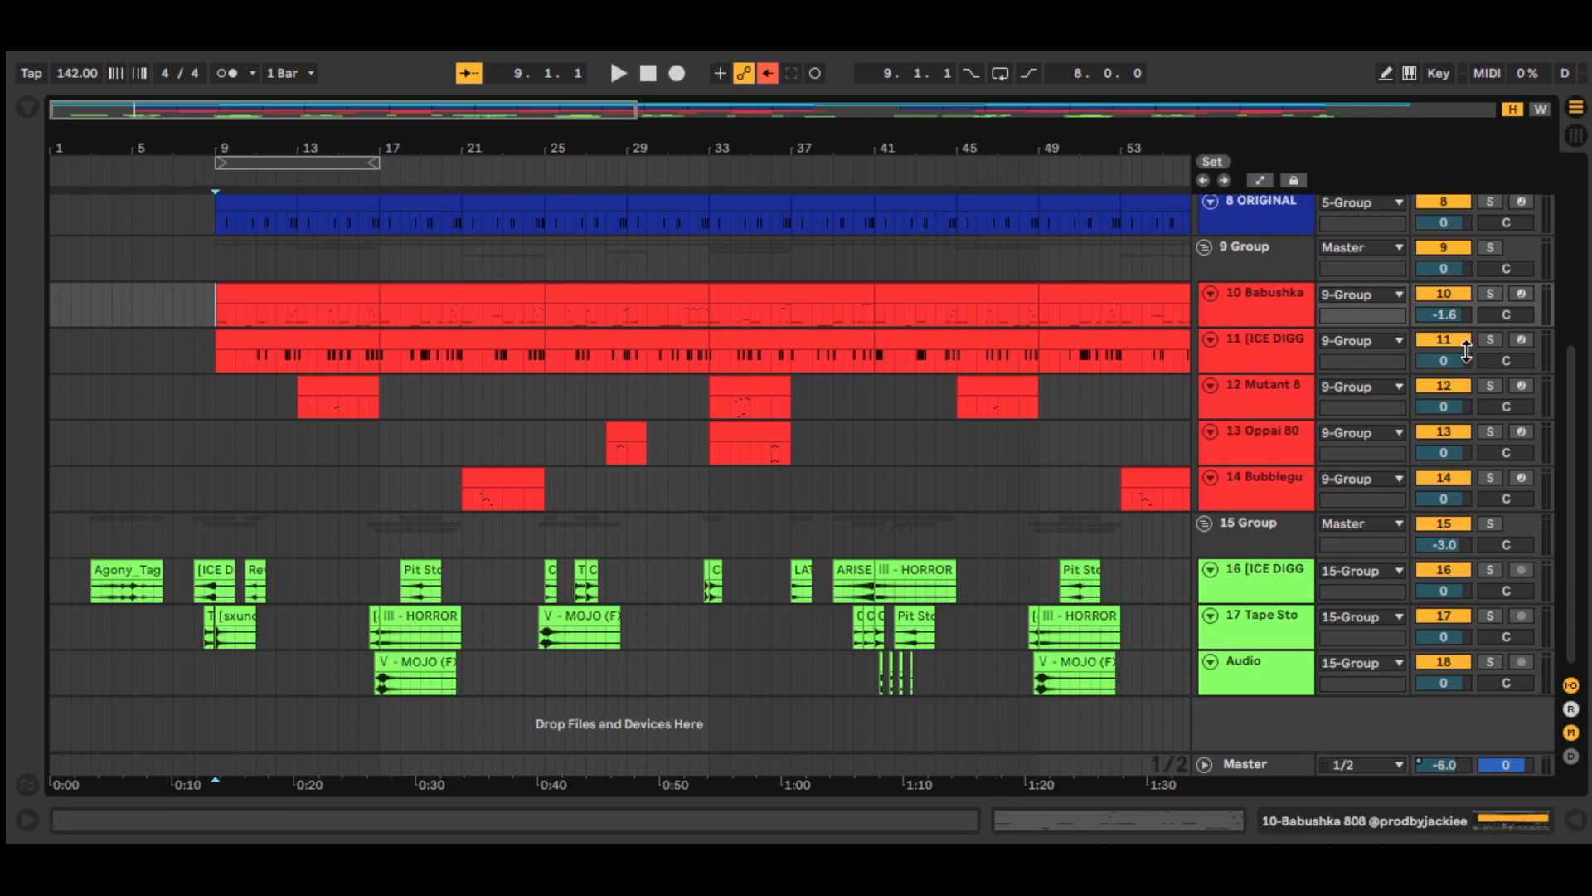
click(1489, 341)
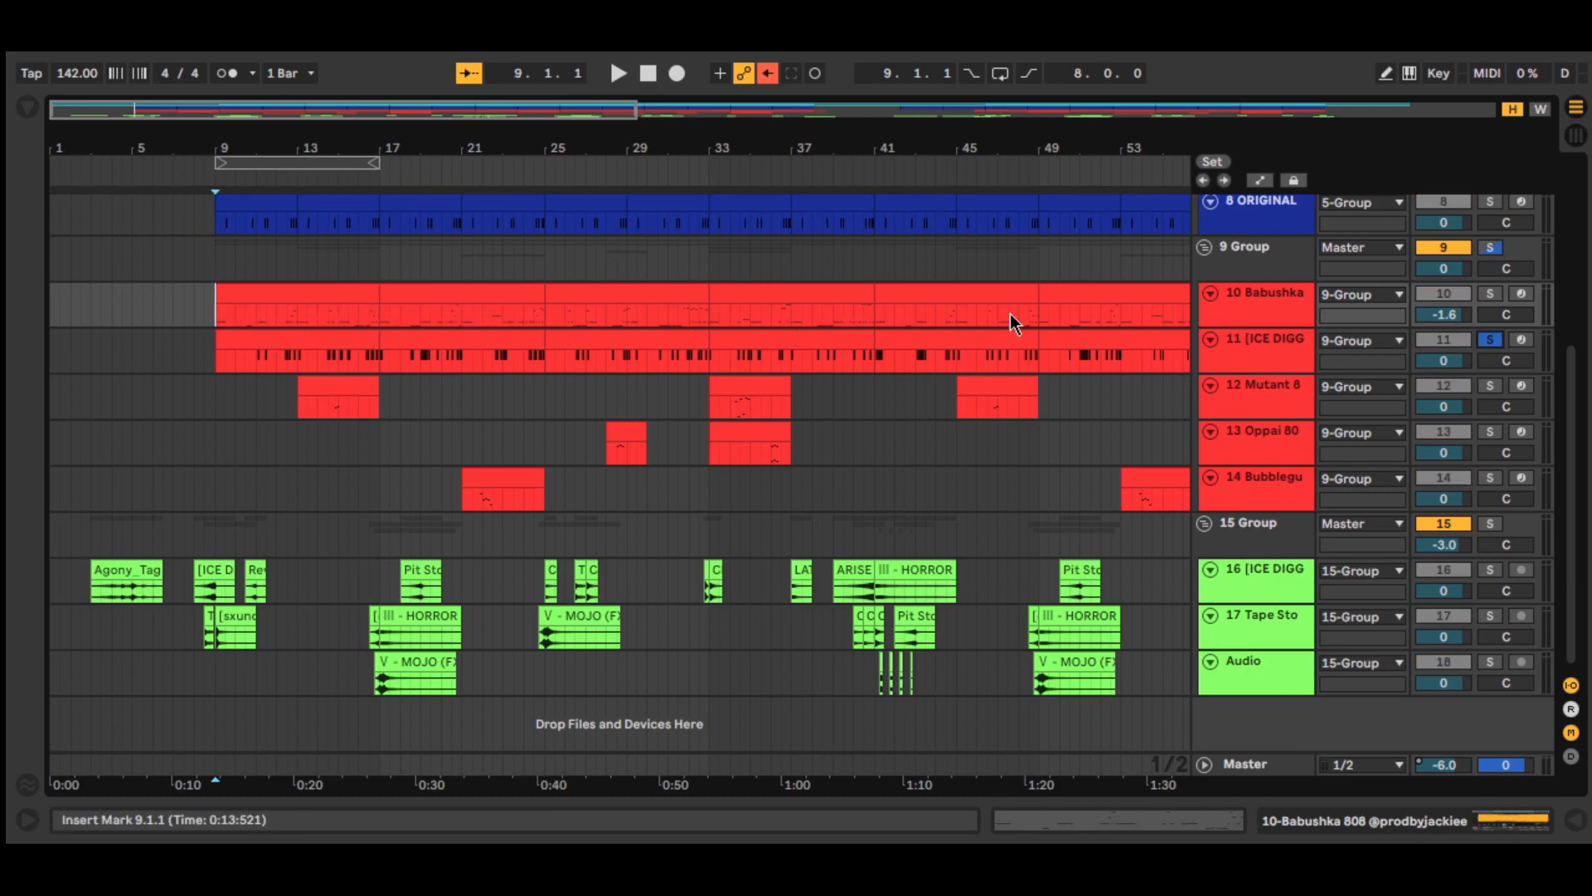
Step: Examine track 11's sampler and Saturator, then hide the devices and select its clip in bars 9 to 17
click(1239, 355)
click(1369, 821)
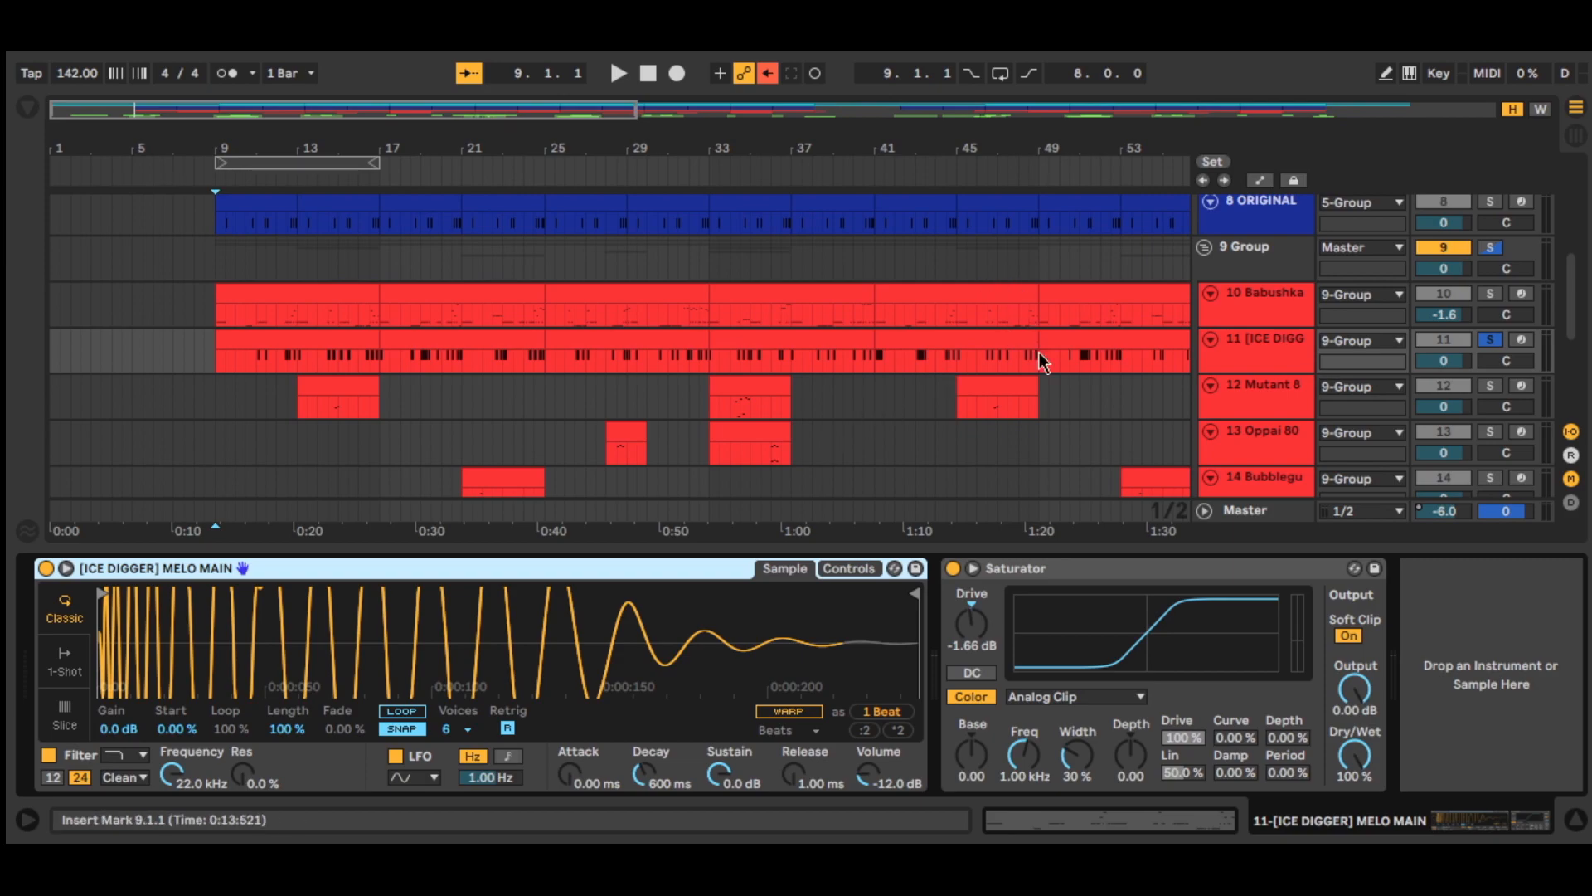
click(1093, 578)
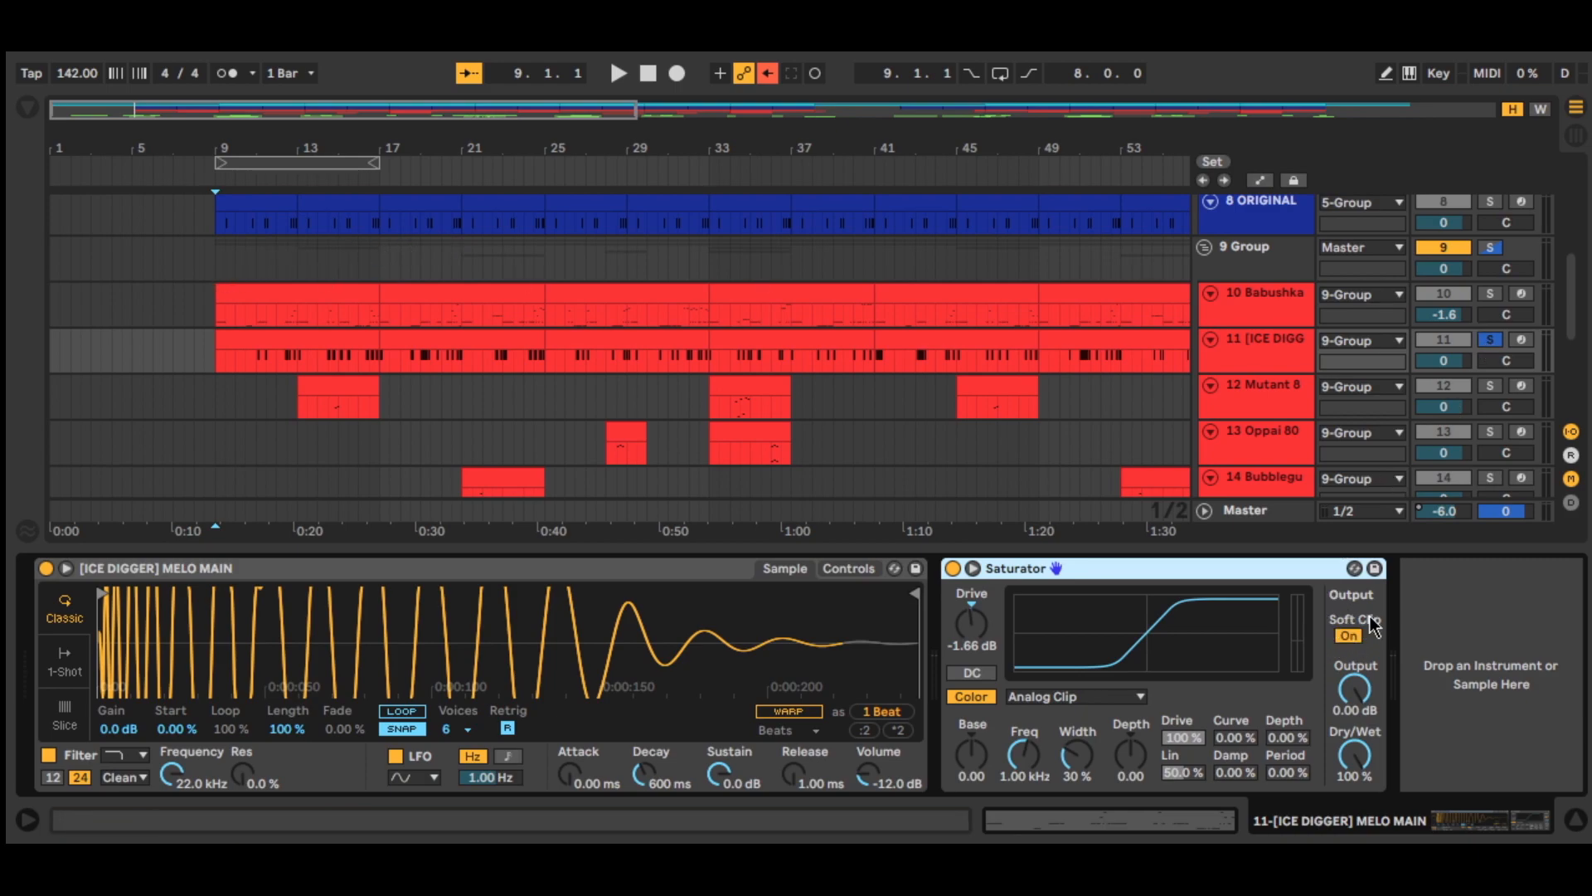
drag(1401, 554, 1408, 734)
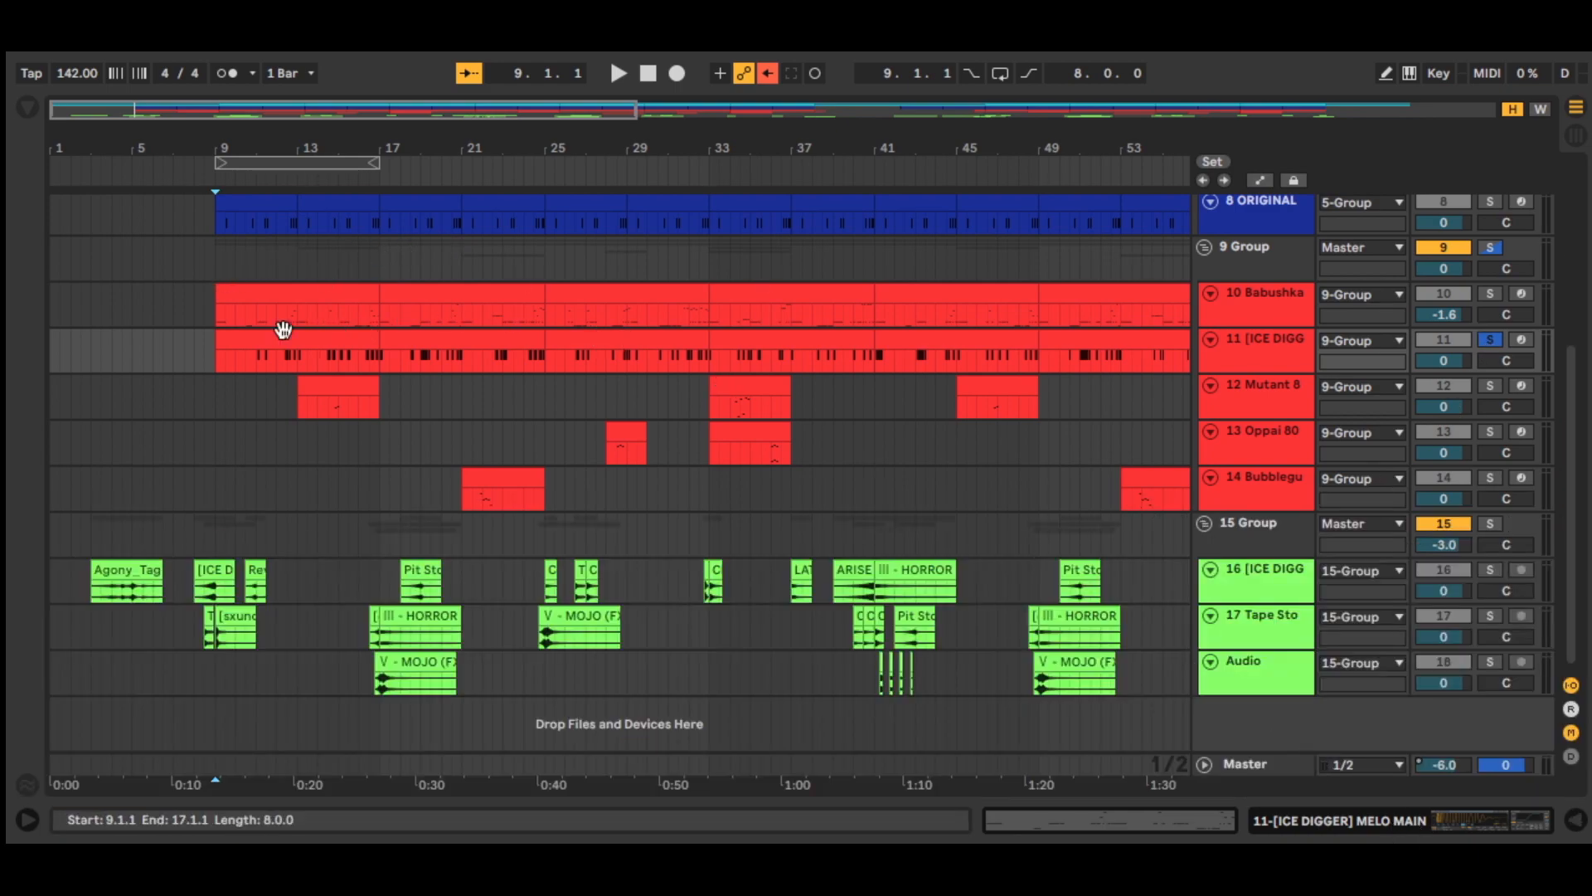
click(252, 340)
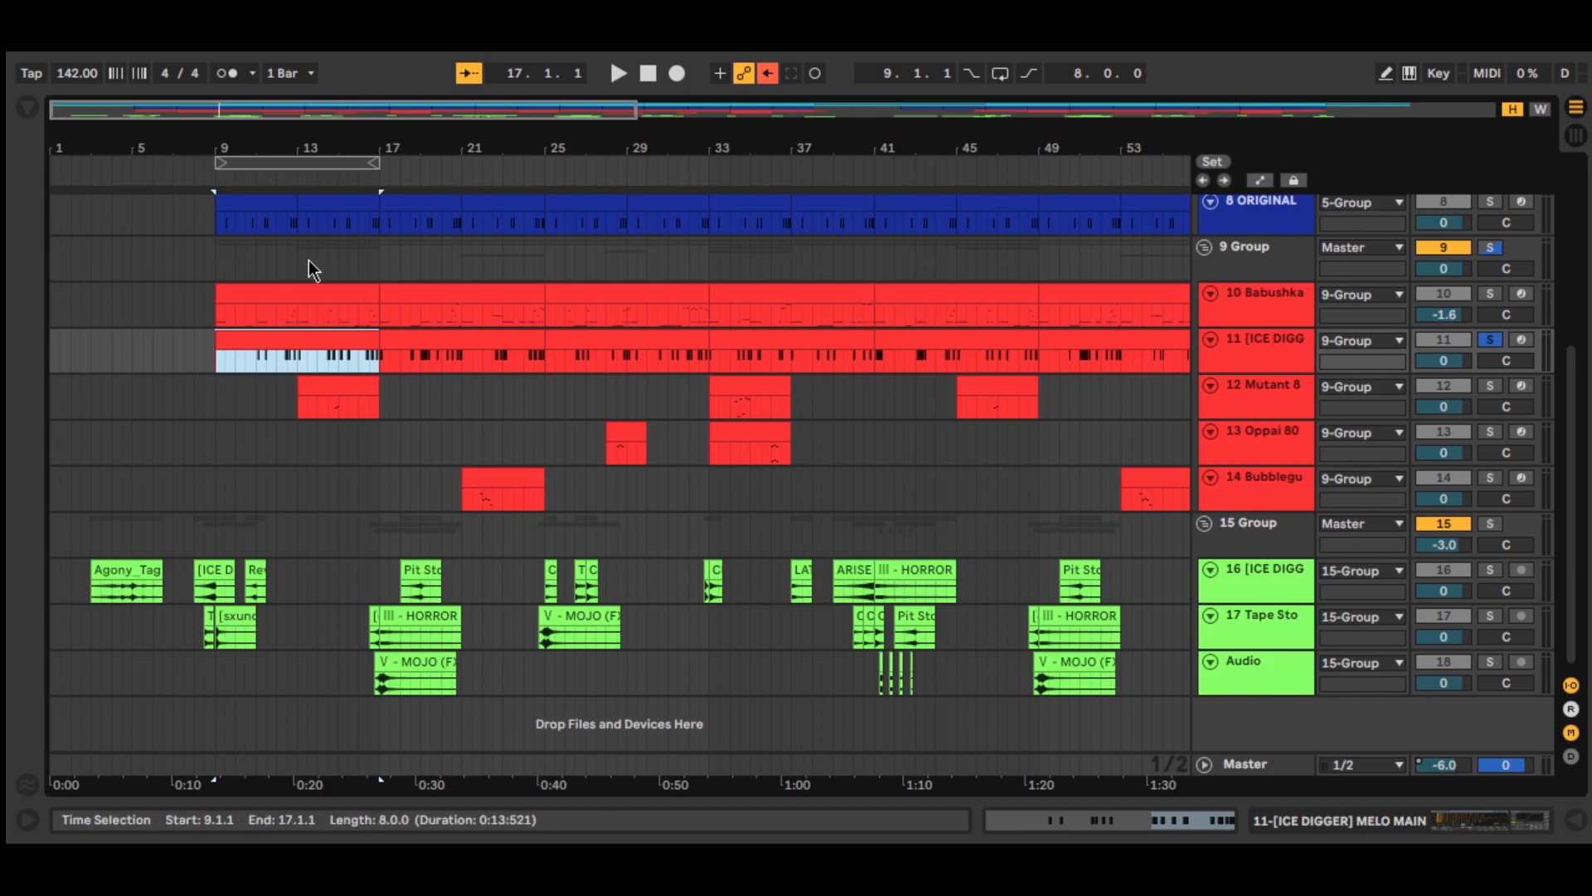
Step: Show the track 11 kick clip's notes in an enlarged editor and play them from just before the clip's third bar
key(shift+Tab)
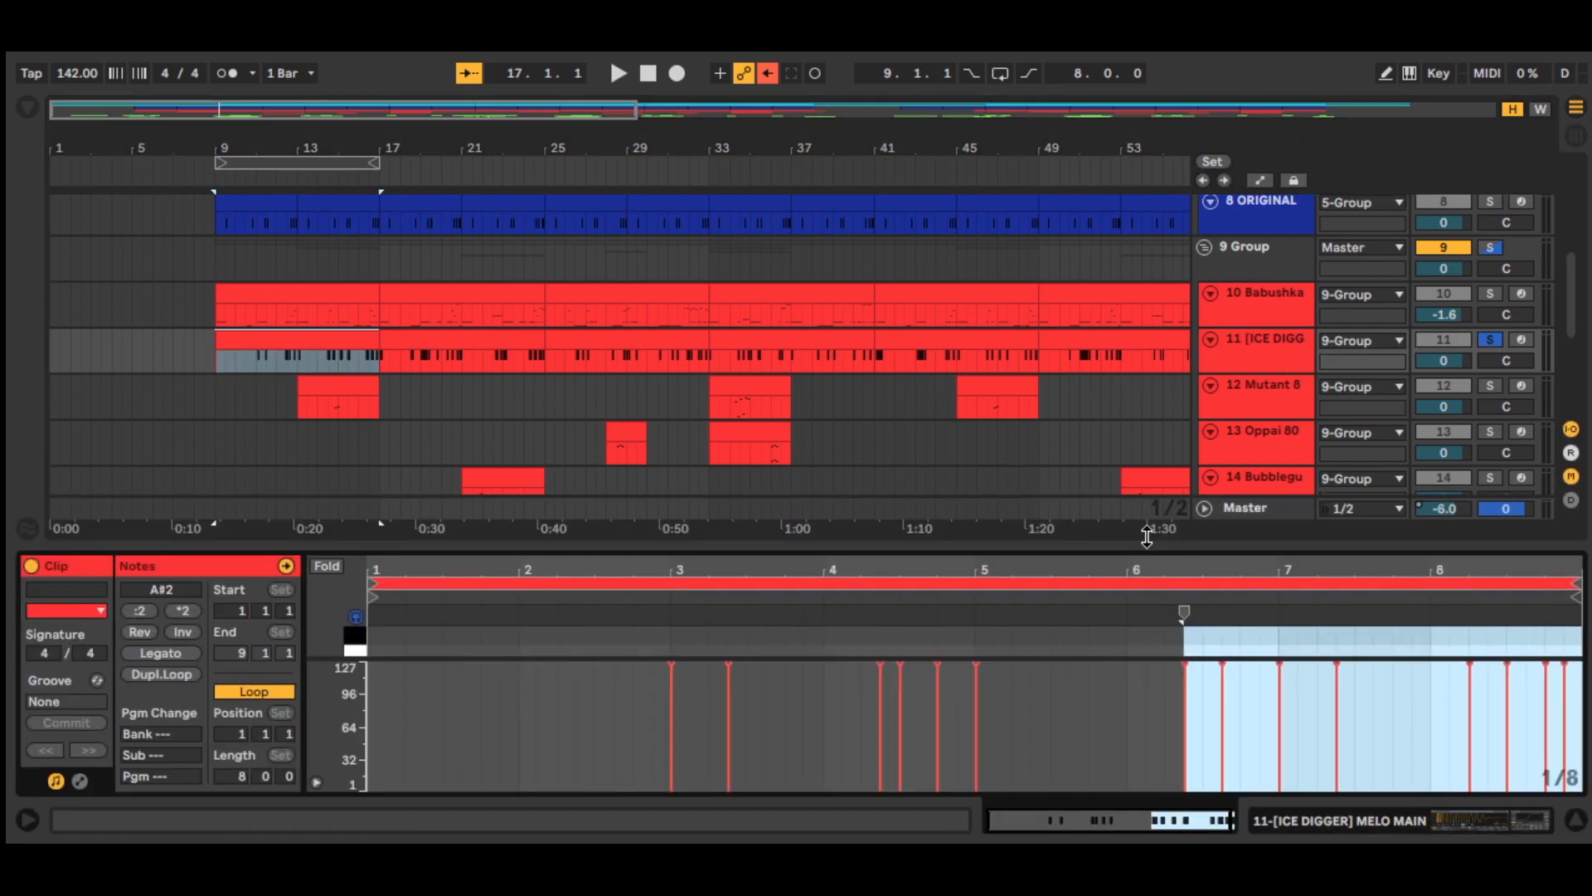
drag(1145, 548, 1072, 51)
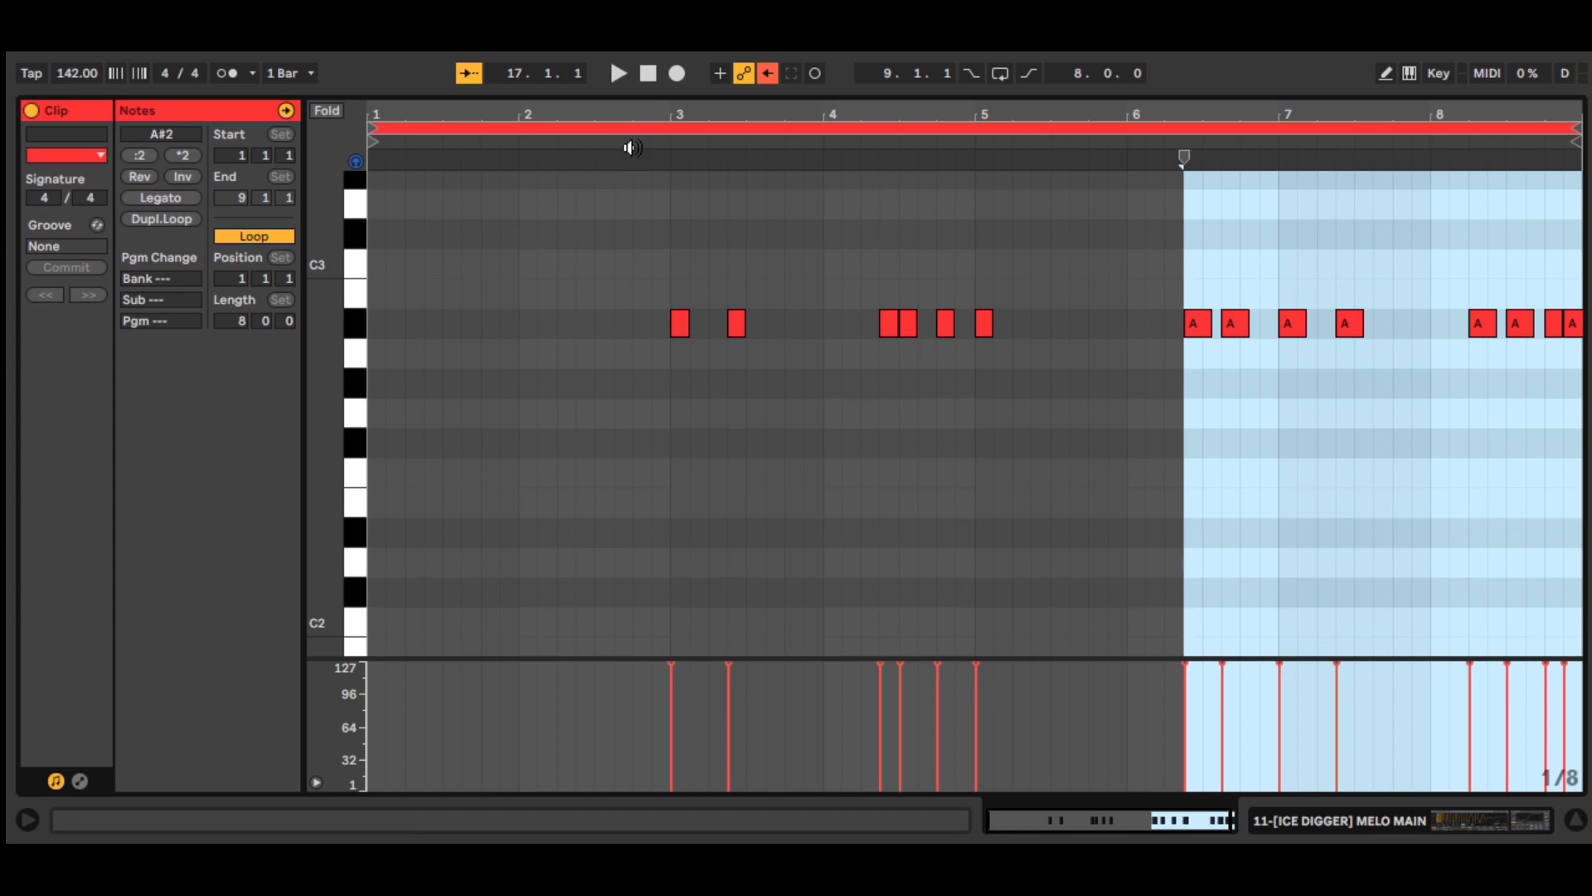
click(632, 148)
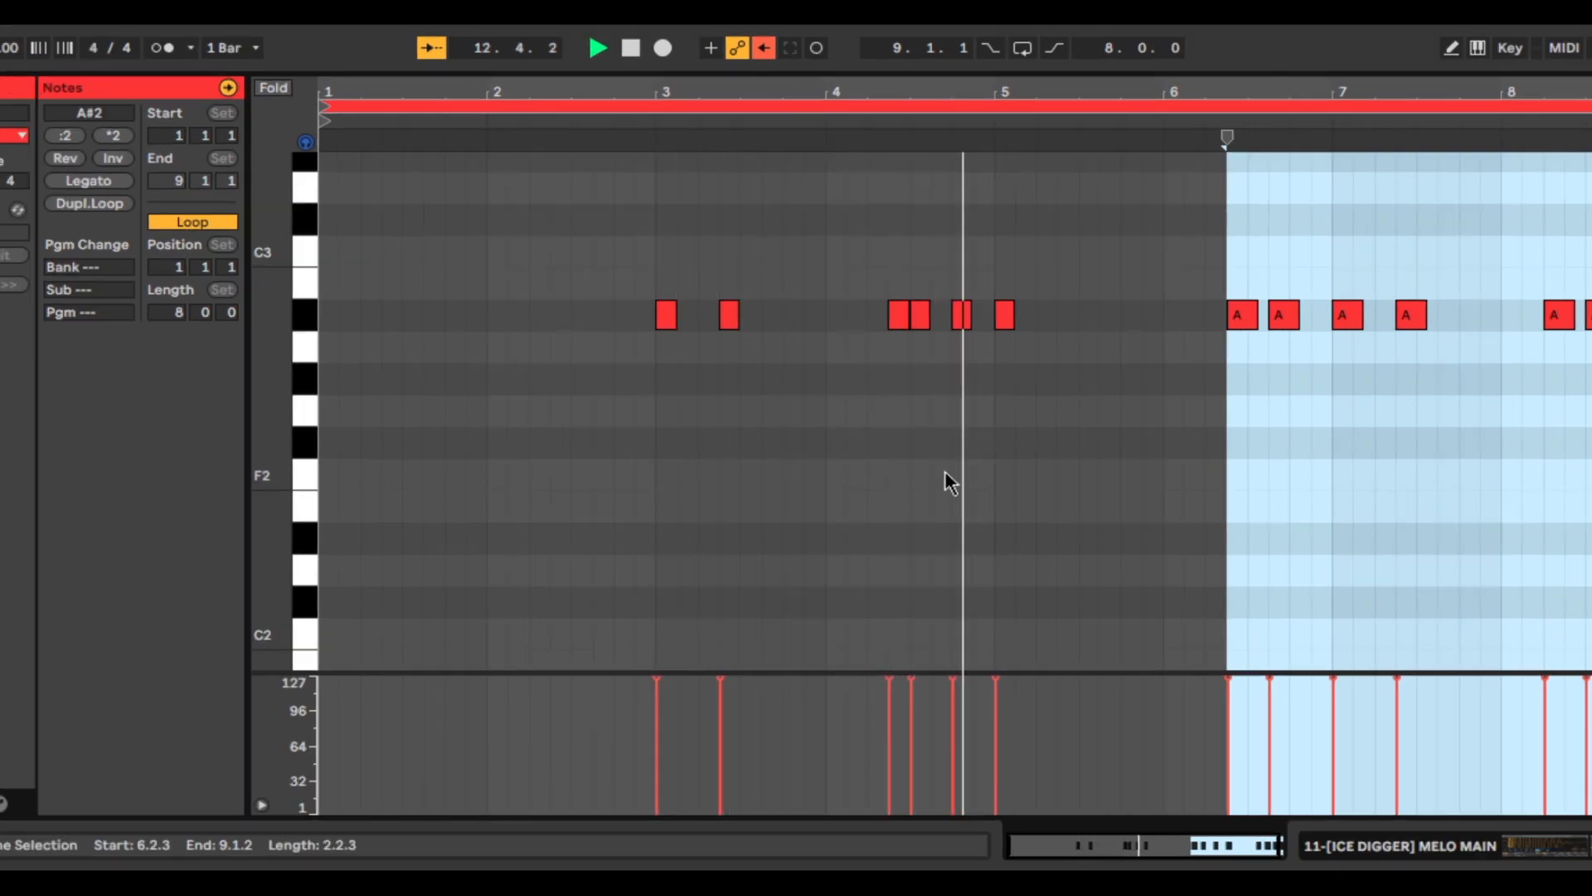
key(space)
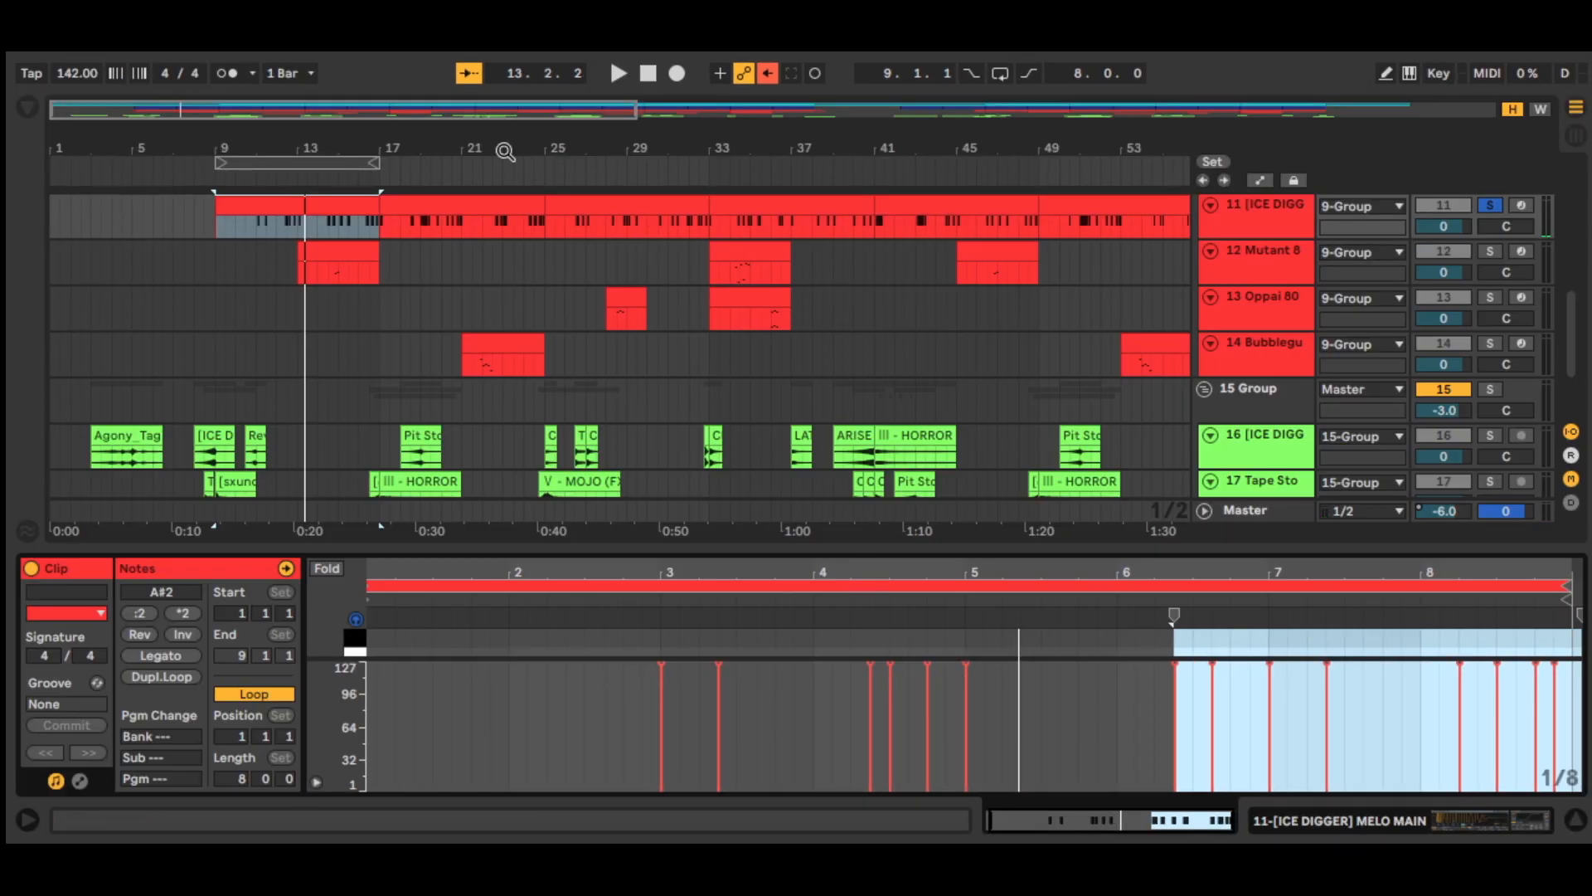
Step: Unsolo track 11 and select the Babushka 808 clip in bars 9 to 17
scroll(384, 280, up, 3)
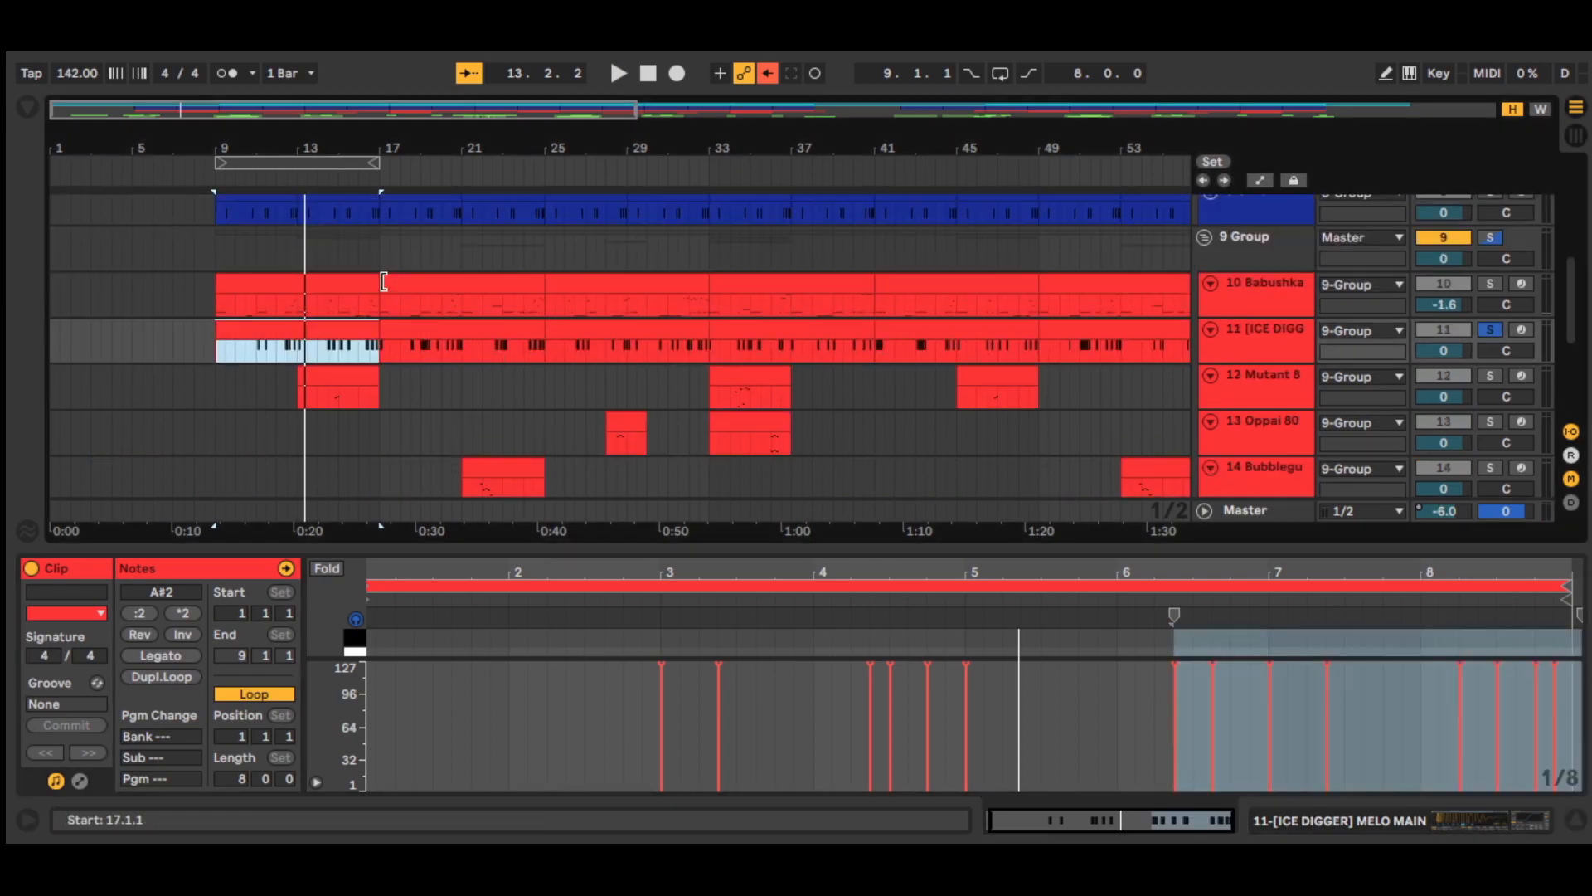
click(1490, 329)
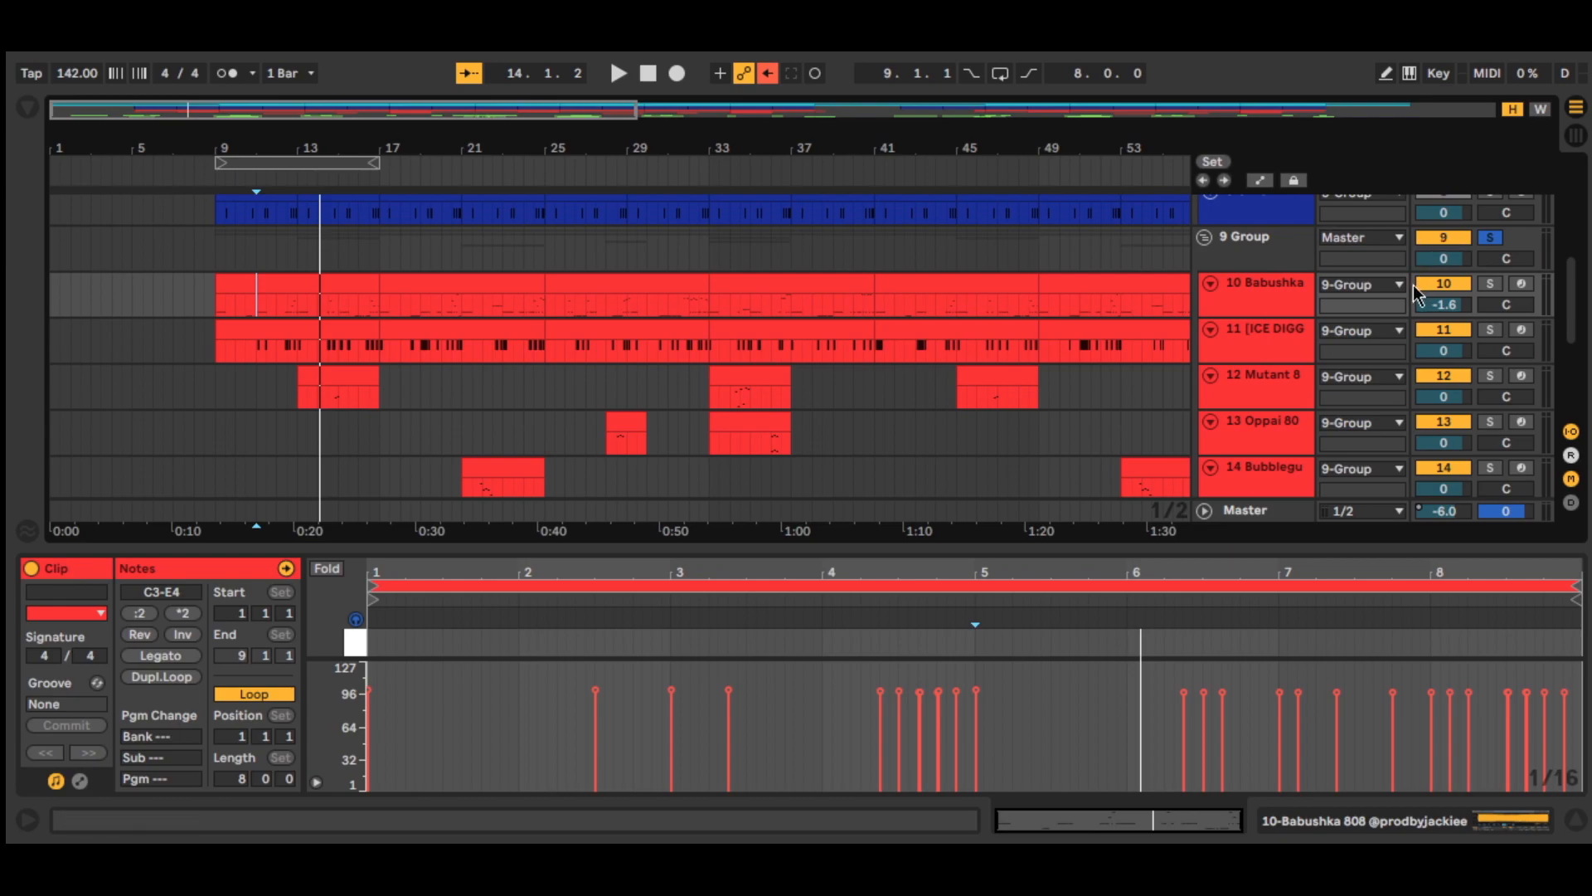
click(1227, 346)
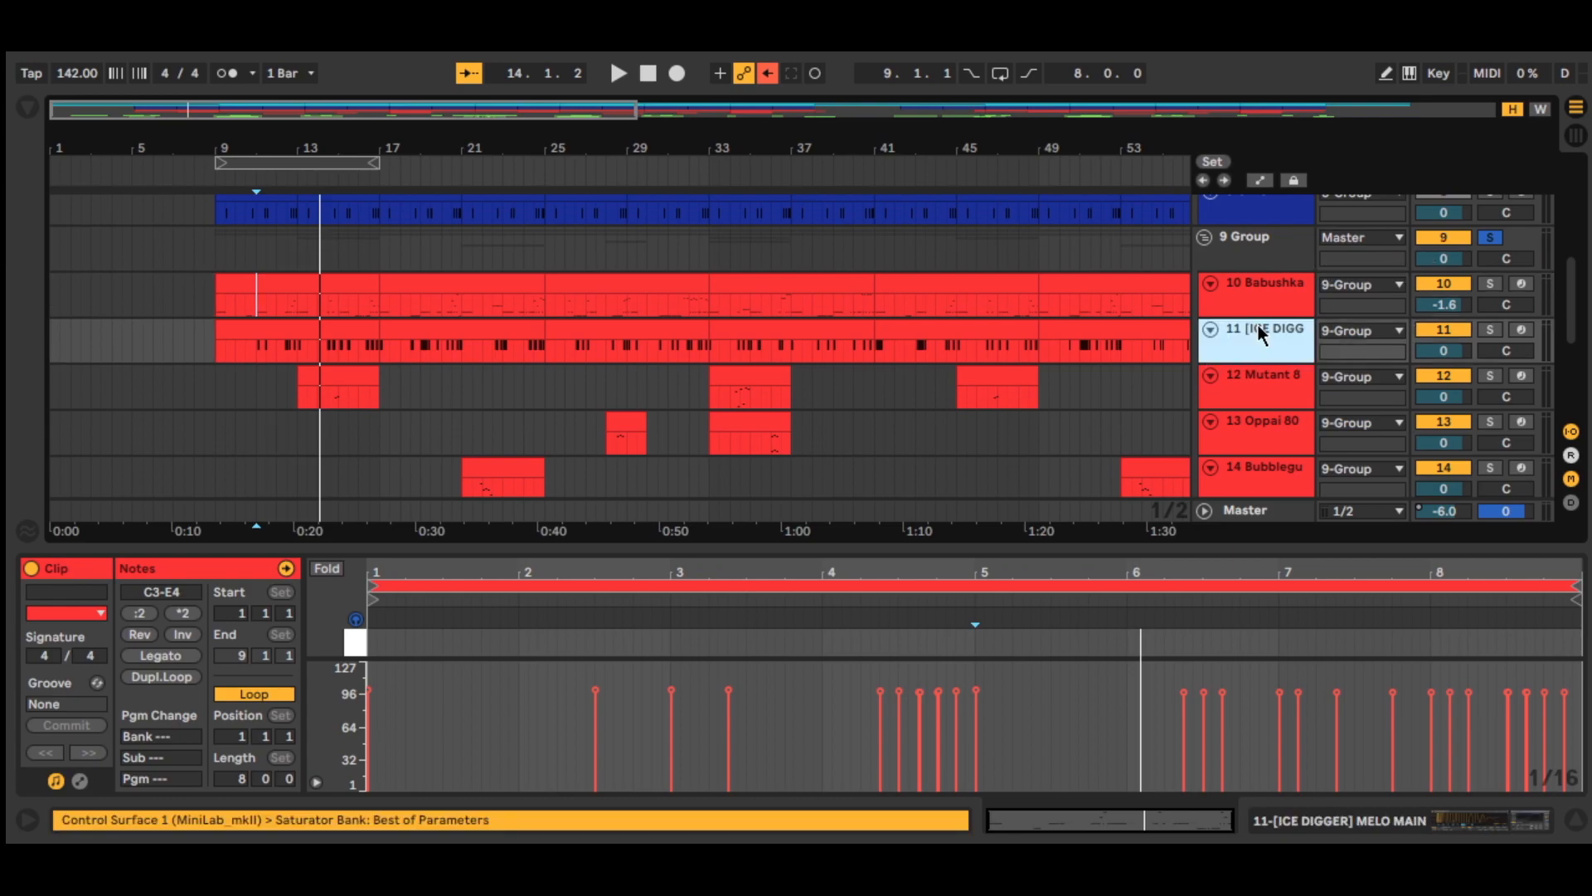
click(298, 308)
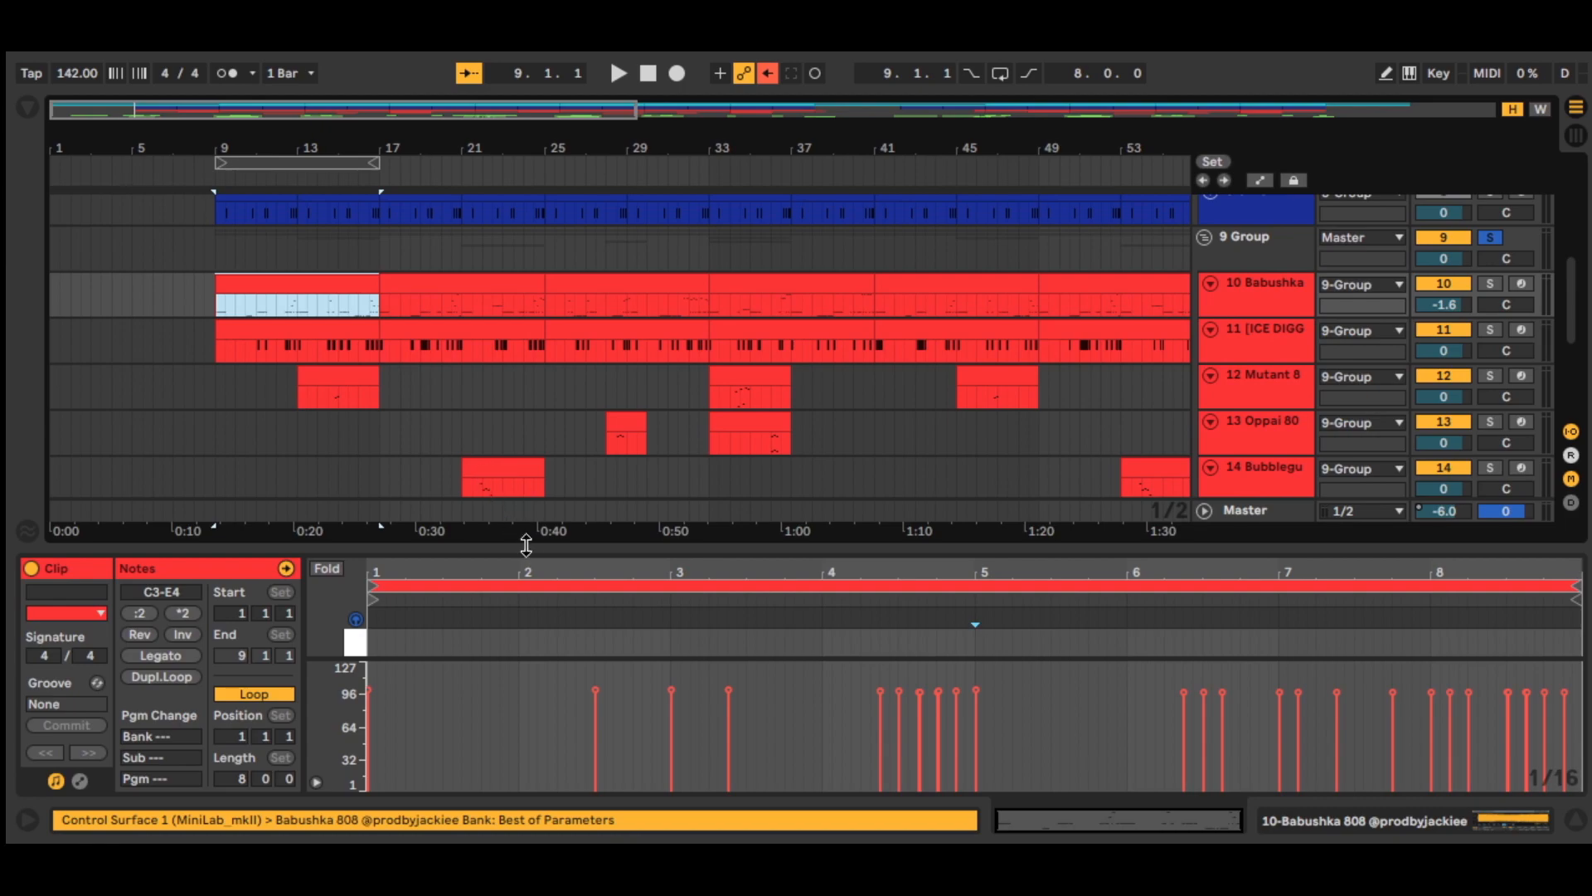
Step: Select the kick track 11 and go through the Mutant, Oppai and Bubblegum 808 tracks, ending on the Mutant 808
click(1259, 349)
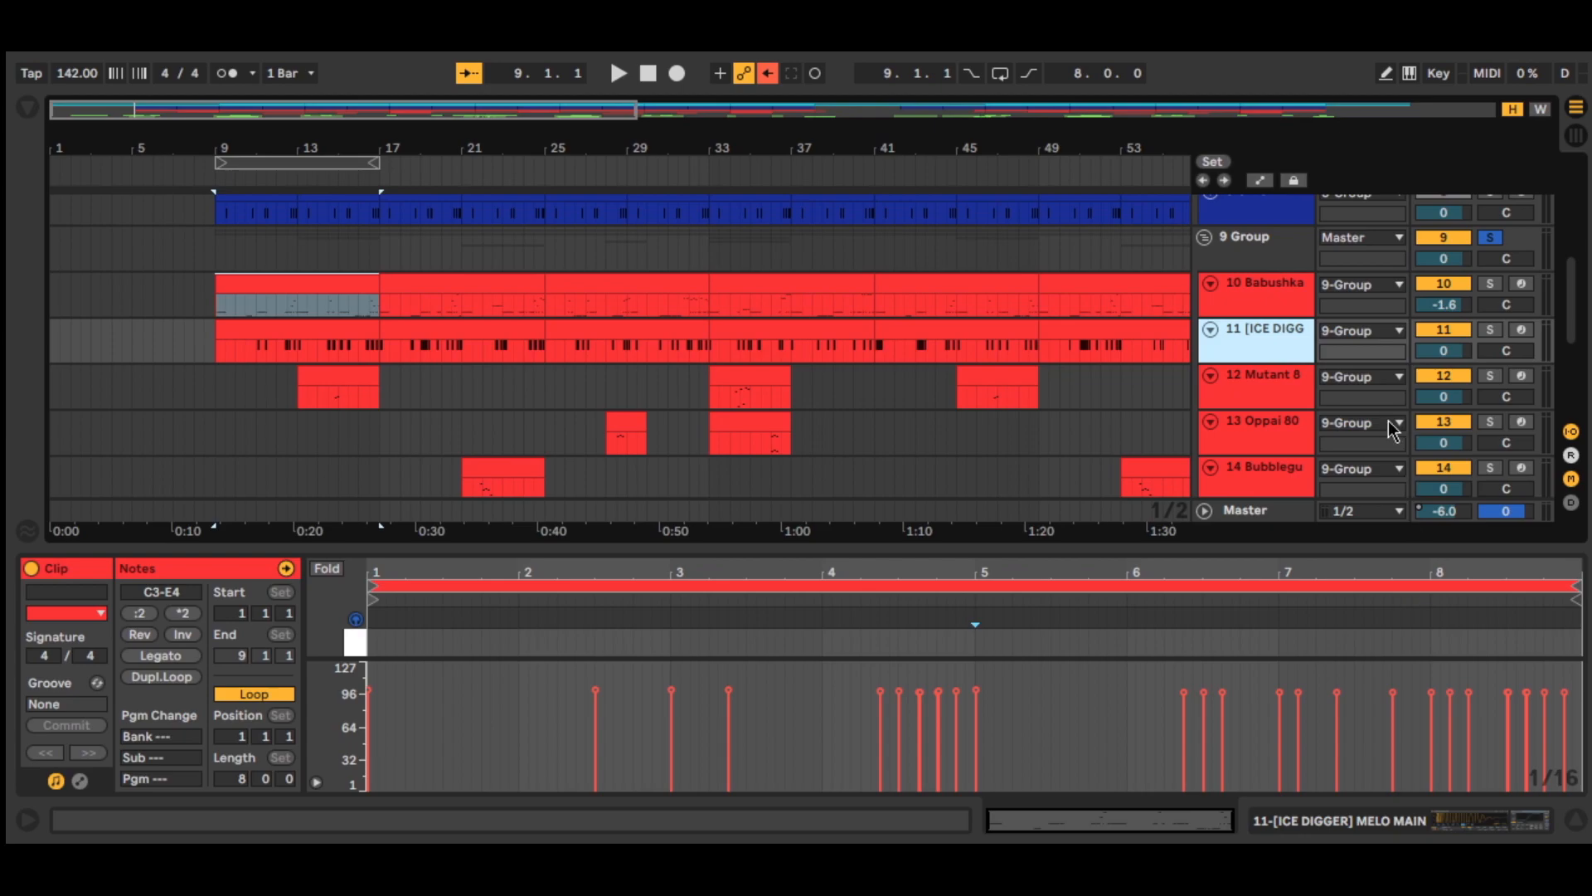
scroll(1178, 341, down, 2)
click(1279, 313)
click(1282, 362)
click(1284, 392)
click(1275, 321)
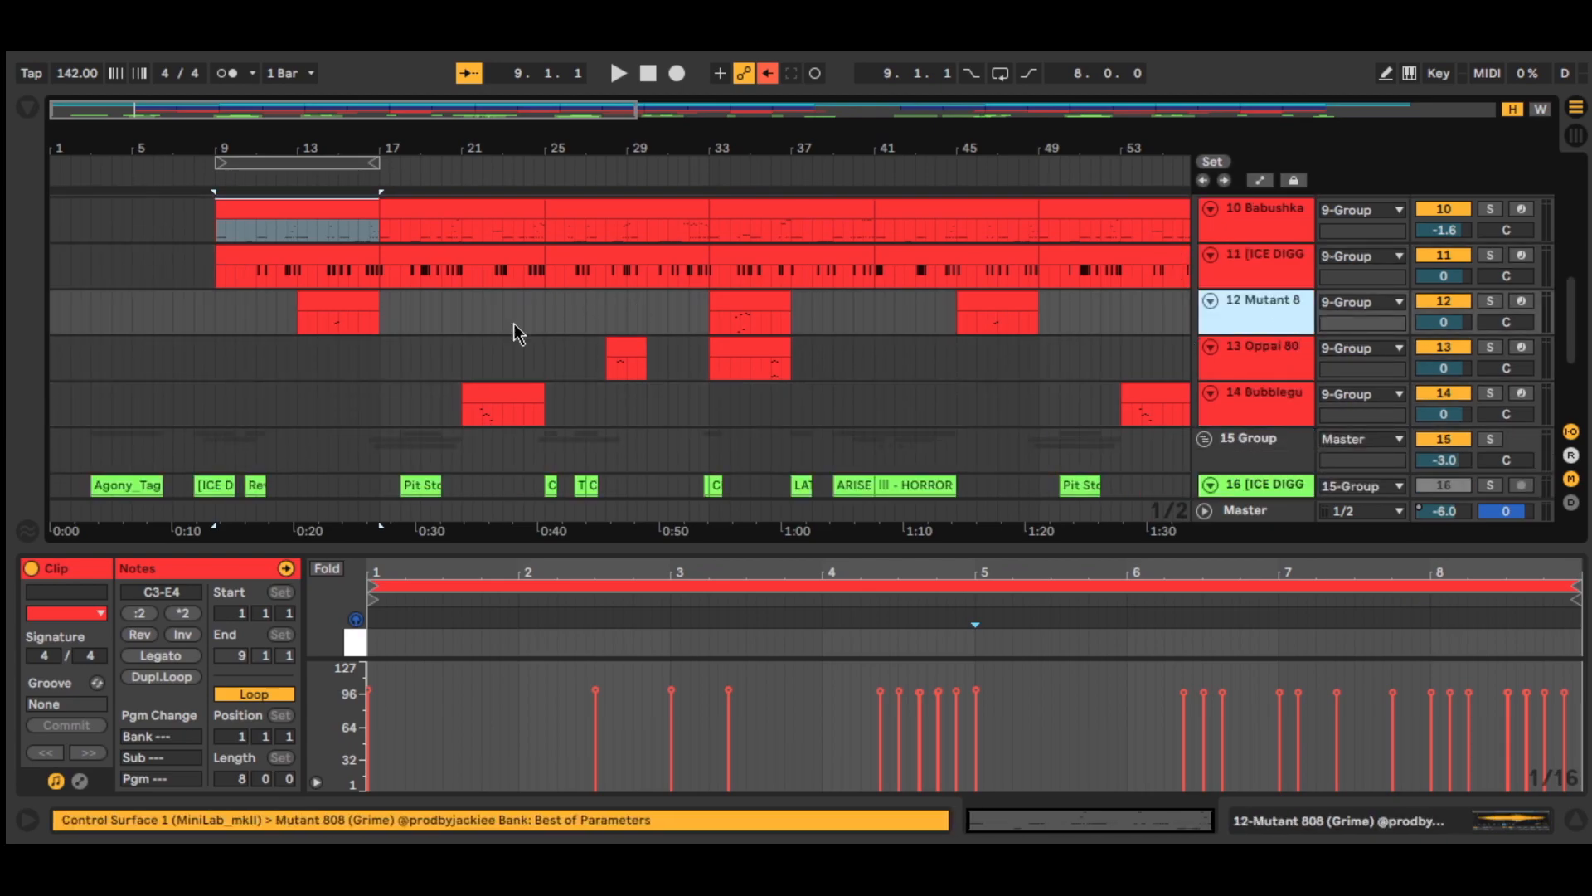
Step: View the notes of the Mutant 808 clip in bars 13 to 17, select its B3 note, and hide the detail view
click(339, 300)
drag(881, 567, 892, 192)
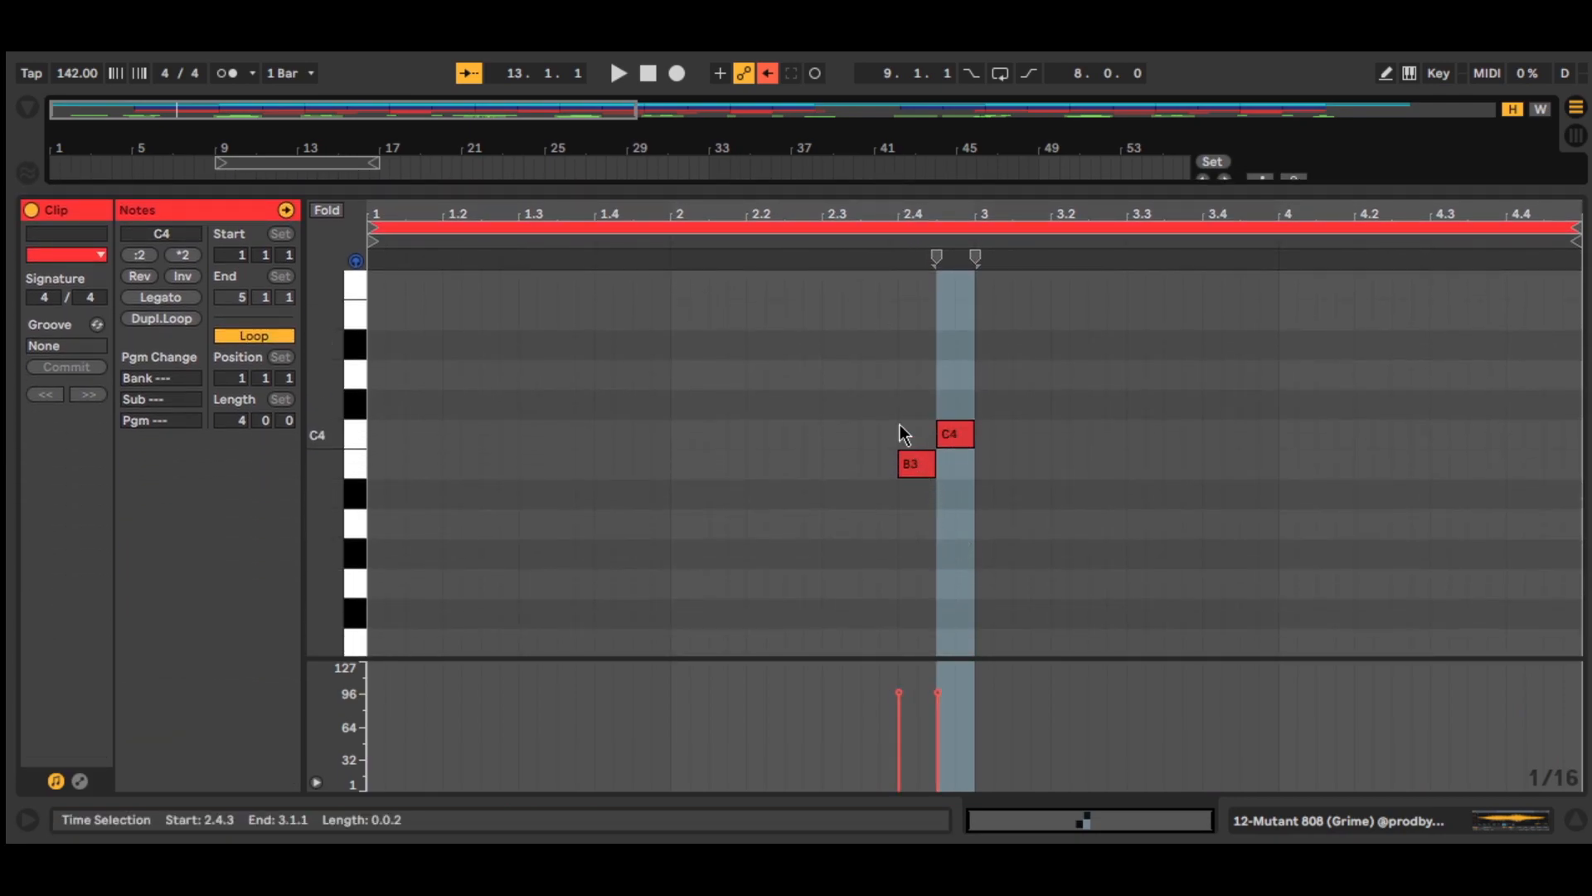
drag(903, 381, 906, 550)
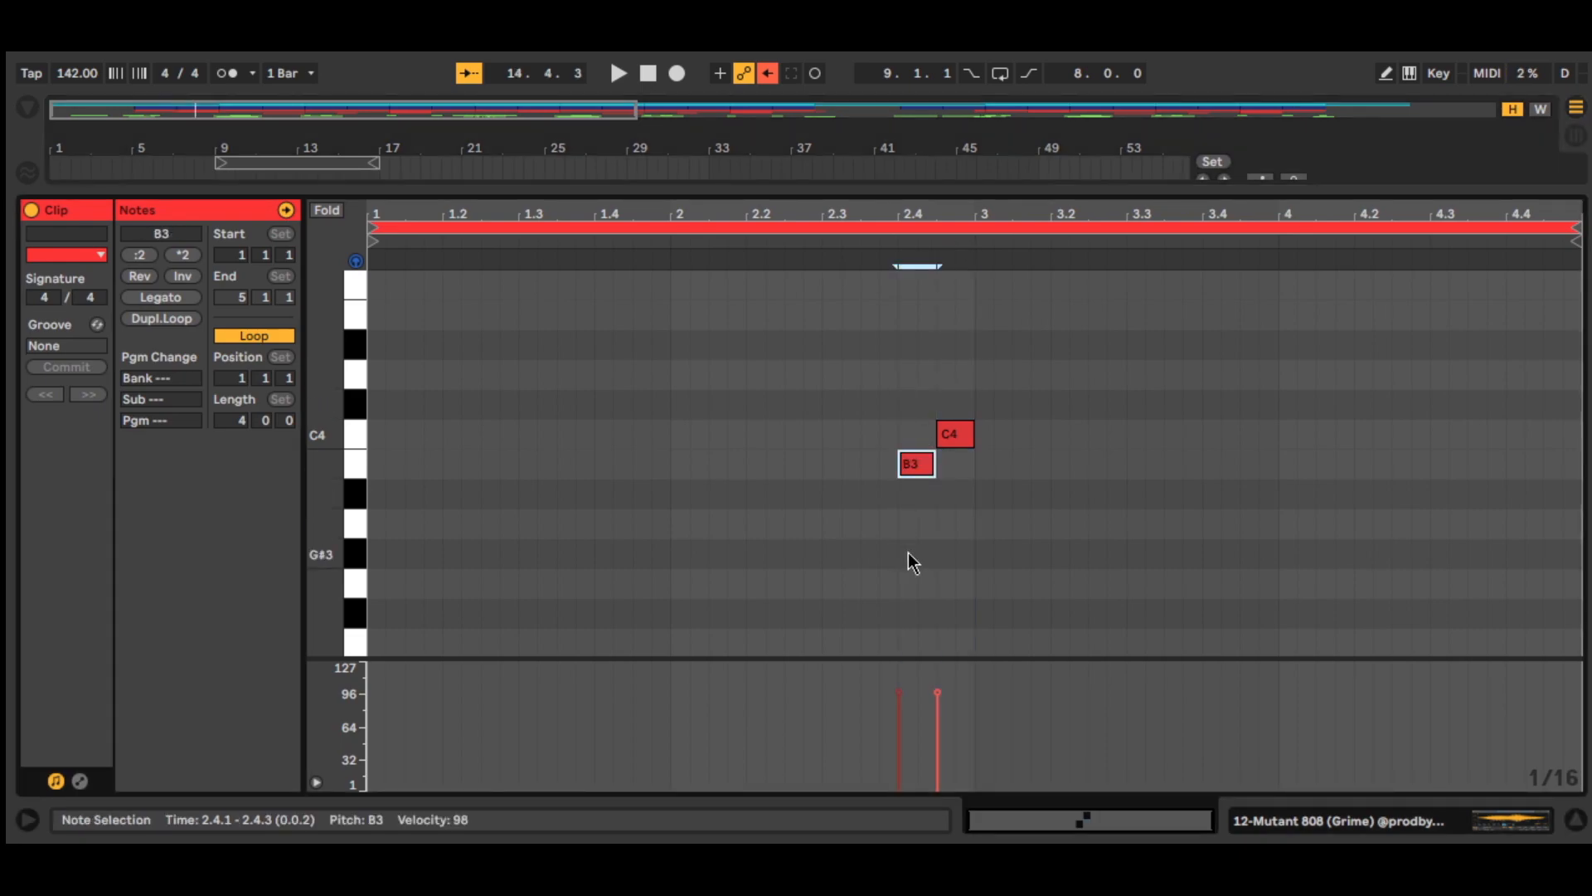
double_click(987, 817)
scroll(1207, 462, up, 2)
scroll(1244, 396, down, 2)
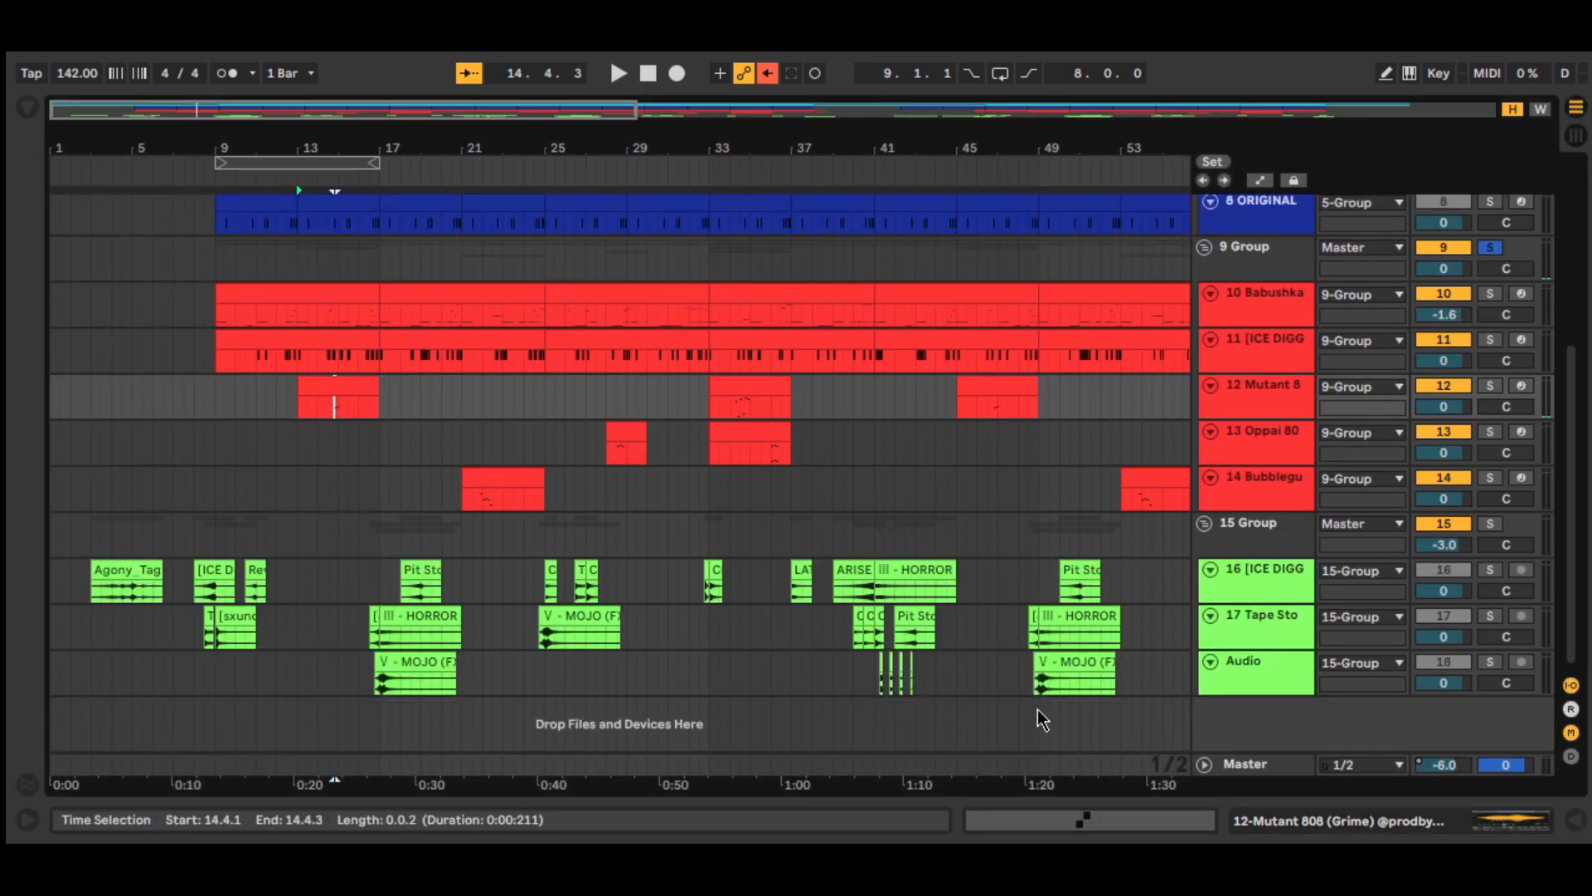
Step: Reopen the Mutant 808 clip's notes in an enlarged editor, select the C4 note and play from the clip's second bar
click(1041, 819)
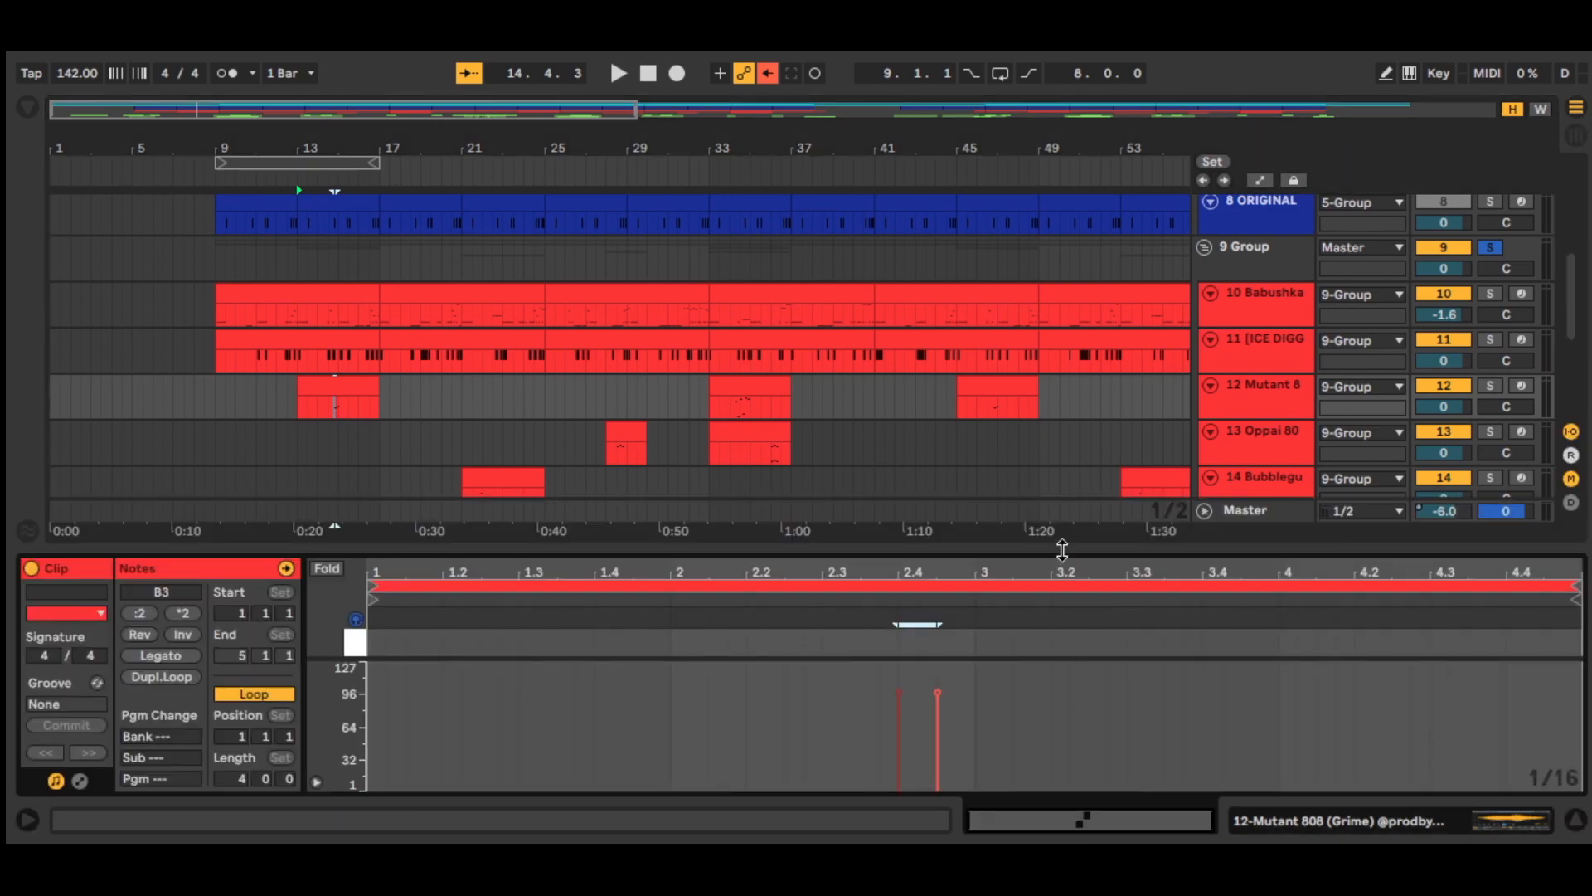
drag(1063, 550, 965, 156)
click(954, 398)
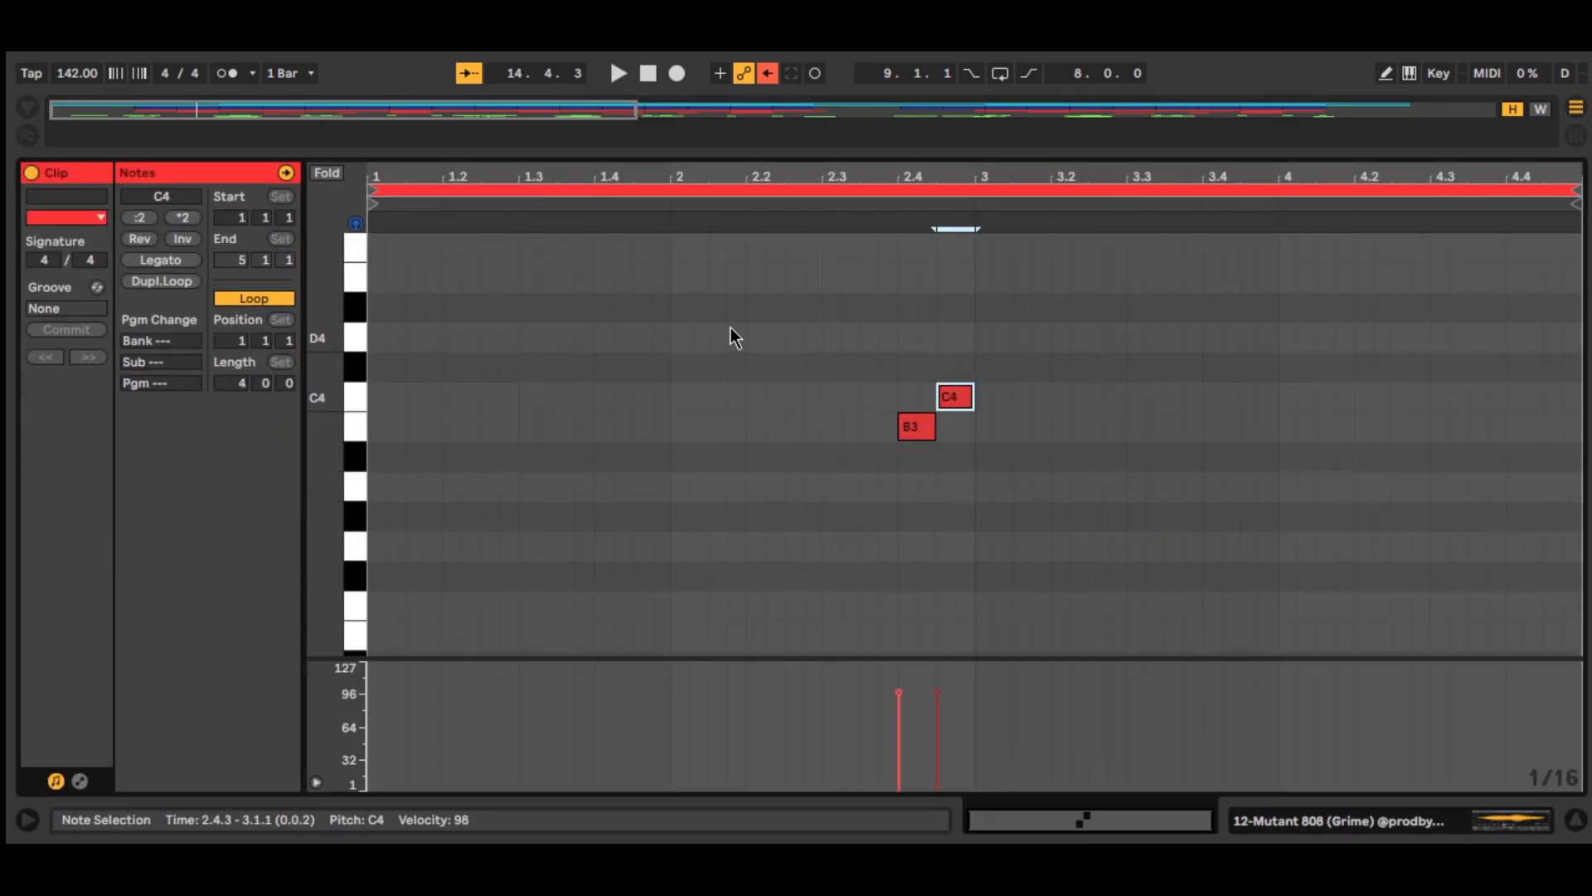
click(670, 205)
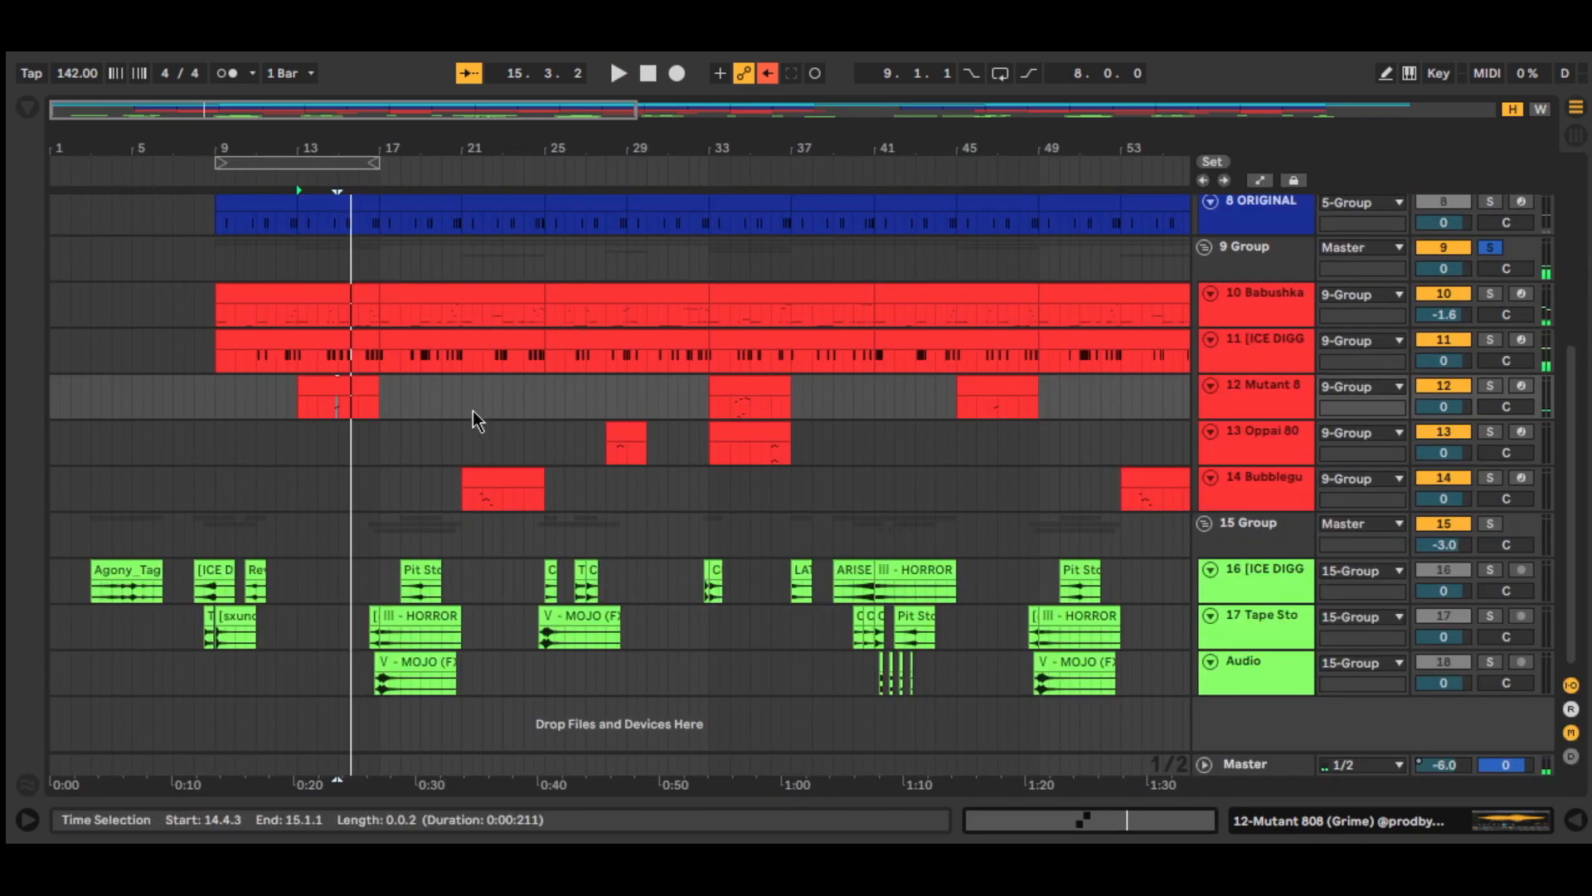
Step: View the notes of the Bubblegum 808 clip in bars 21 to 25 and play the clip
click(531, 474)
click(1061, 821)
drag(999, 553, 999, 99)
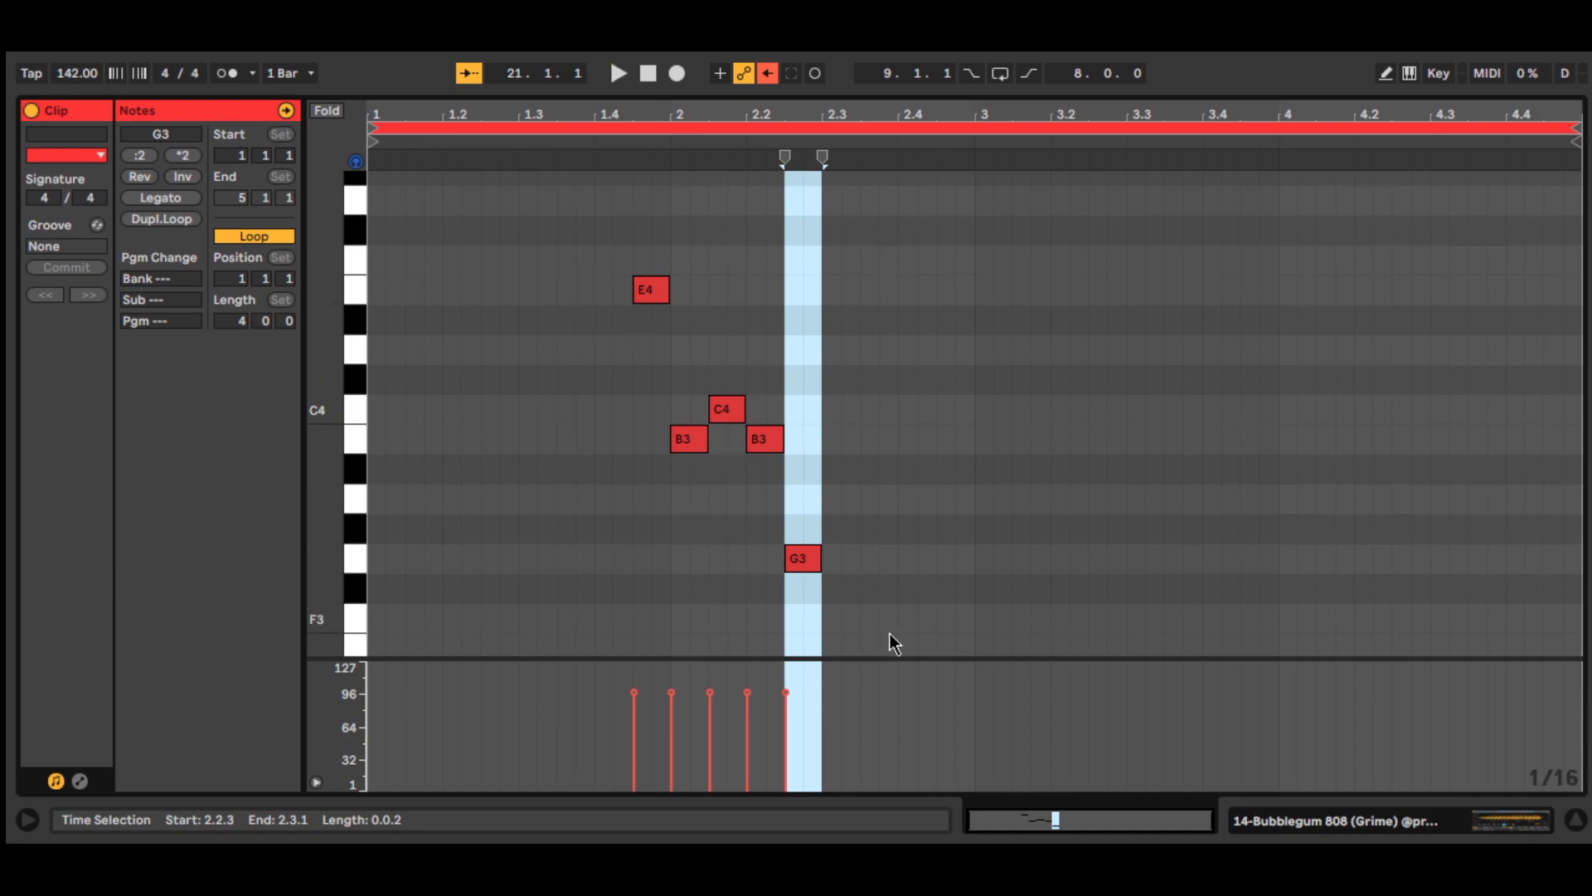
key(space)
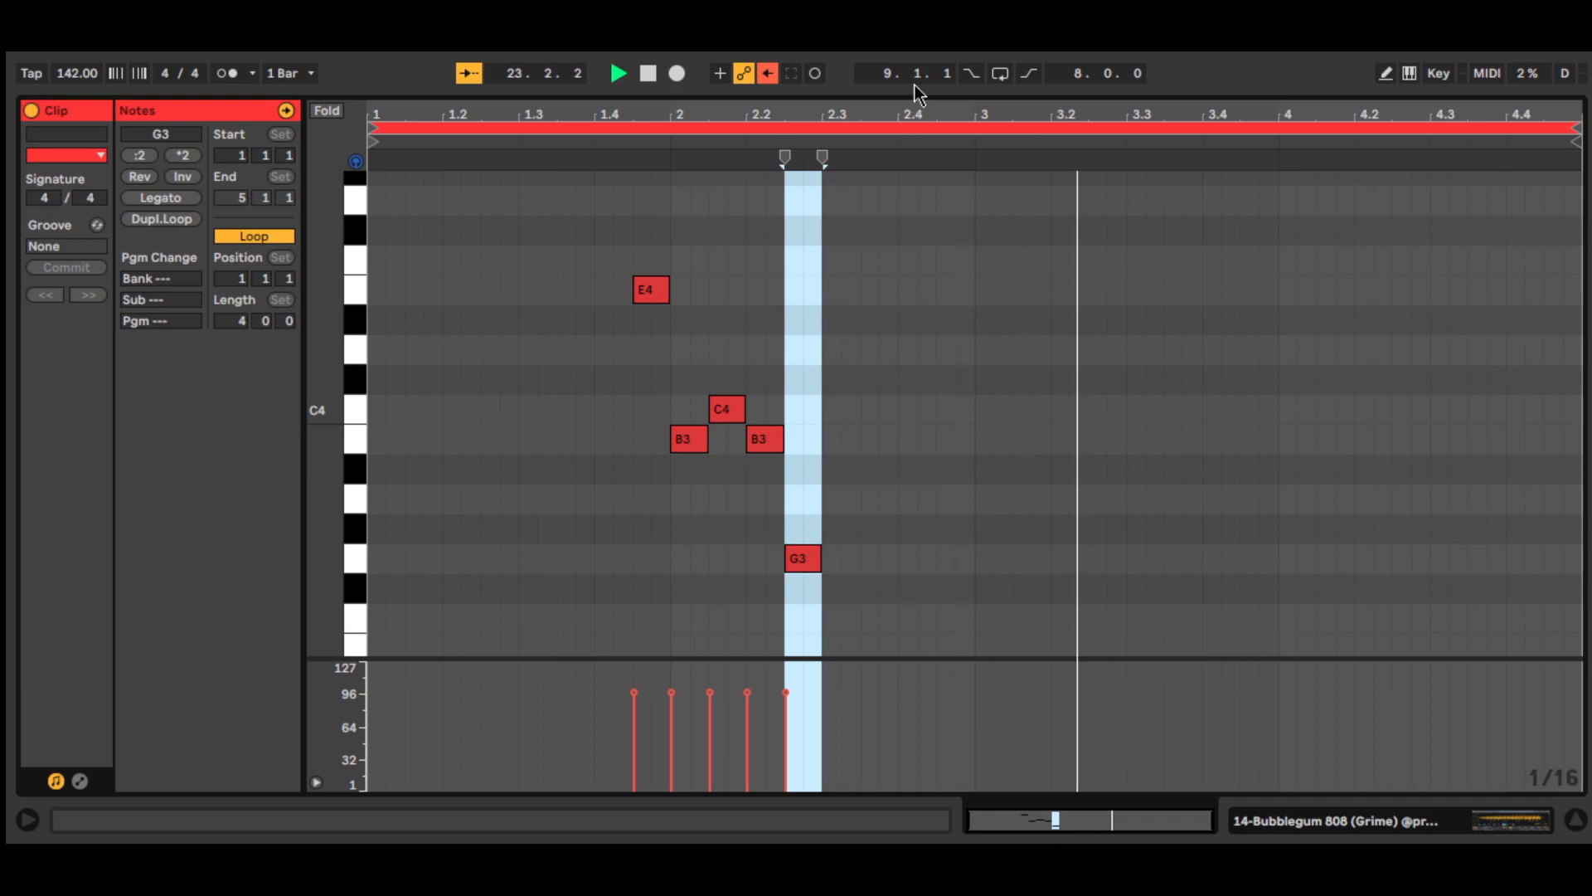
key(space)
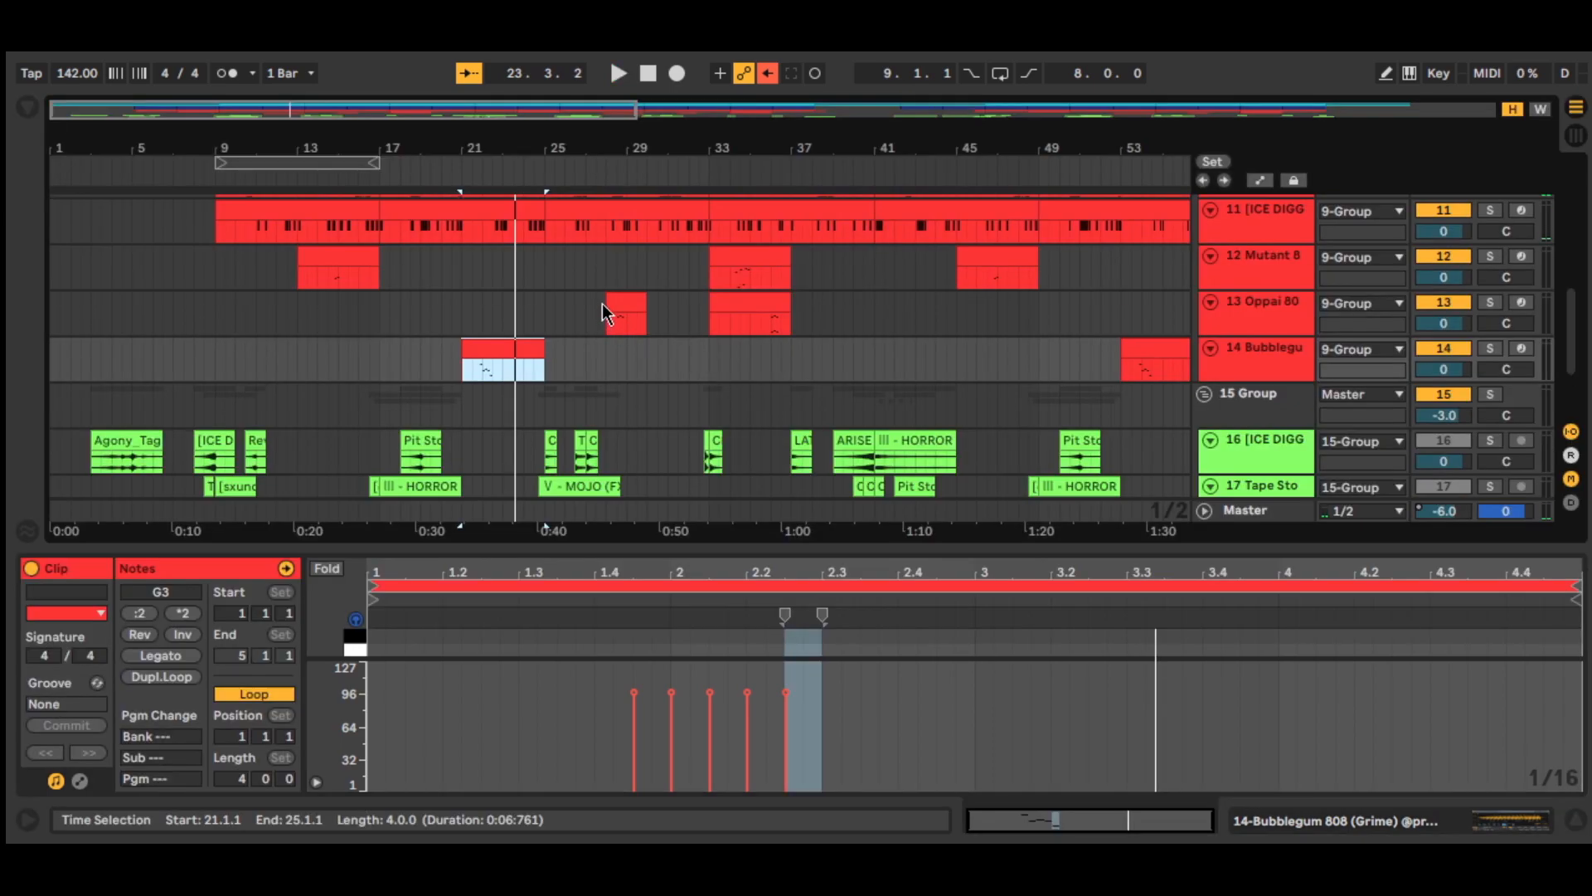
Step: View the notes of the Oppai 808 clip starting at bar 28 and play the slide
click(614, 306)
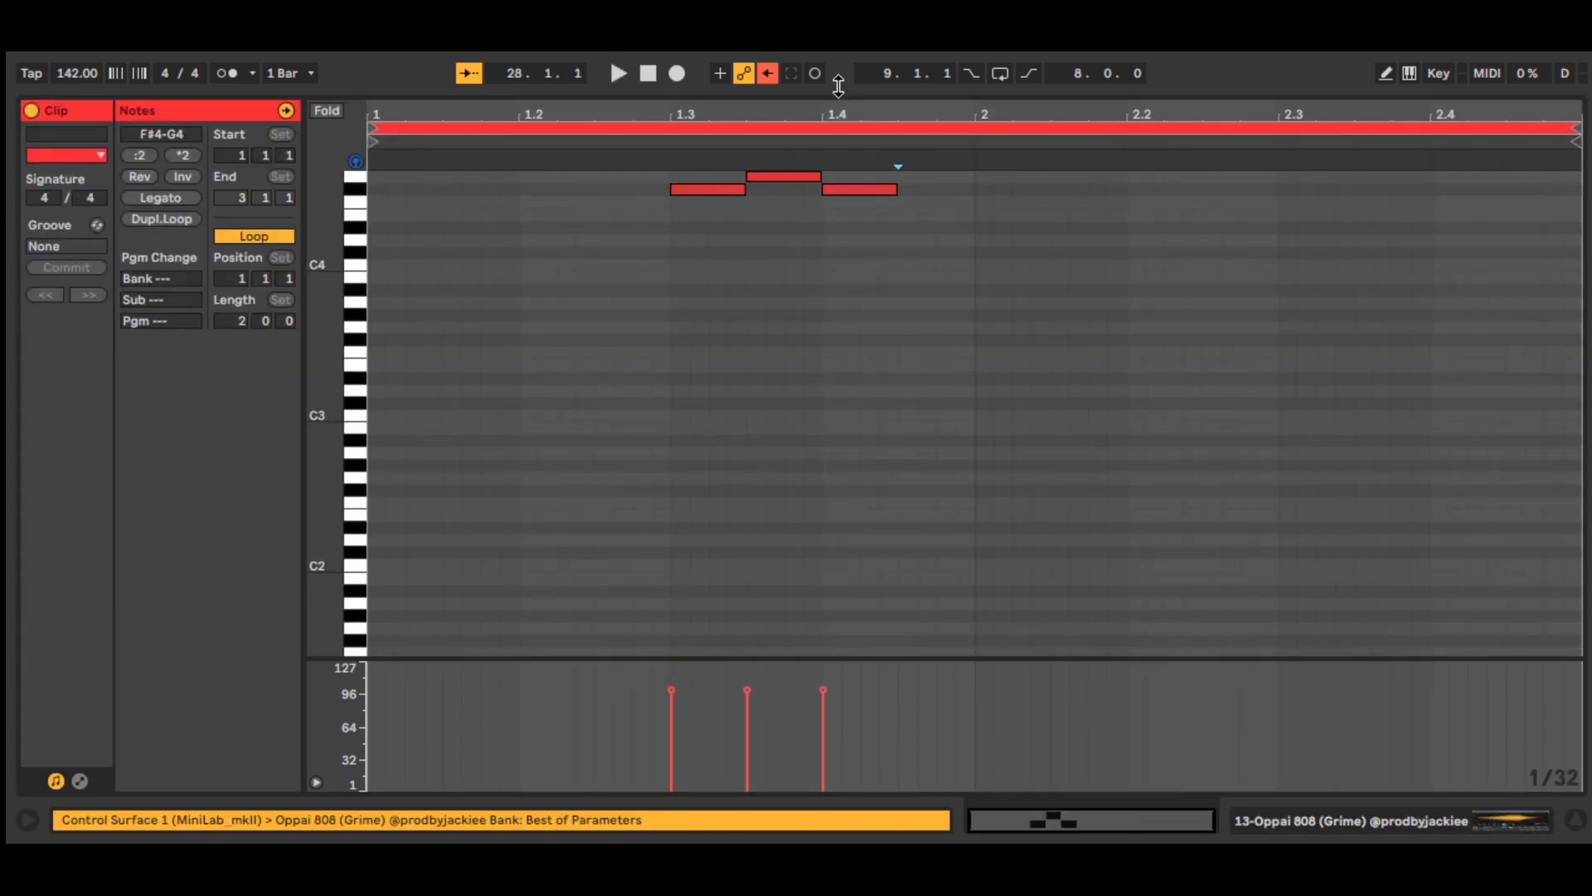
click(740, 318)
key(space)
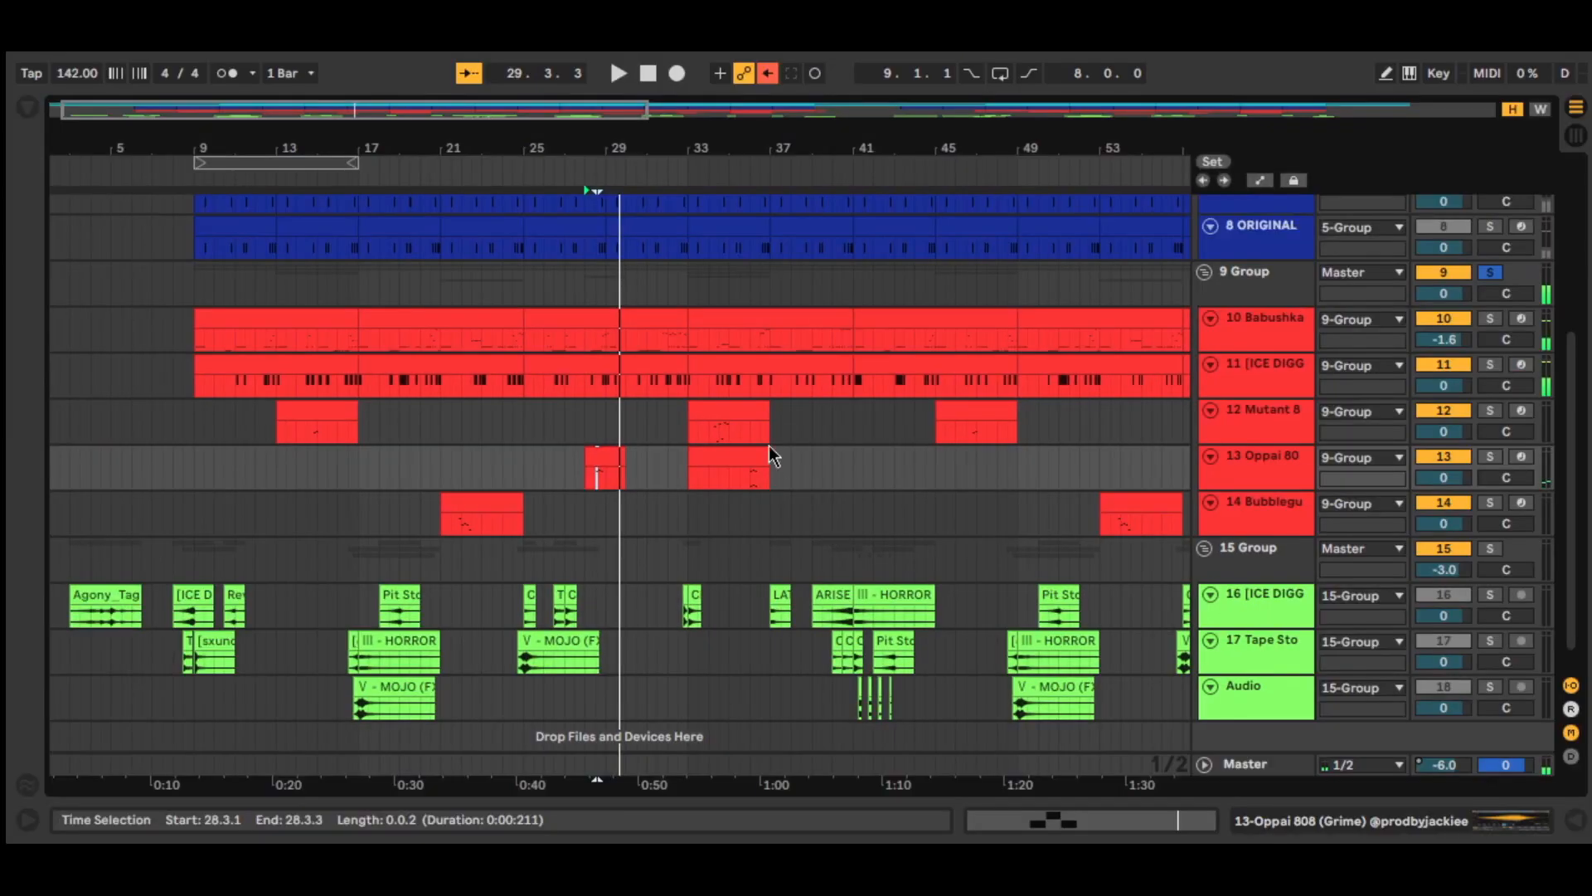
Step: View the notes of the Mutant 808 clip in bars 33 to 37, select its E4 note and play from the clip's second bar
click(733, 406)
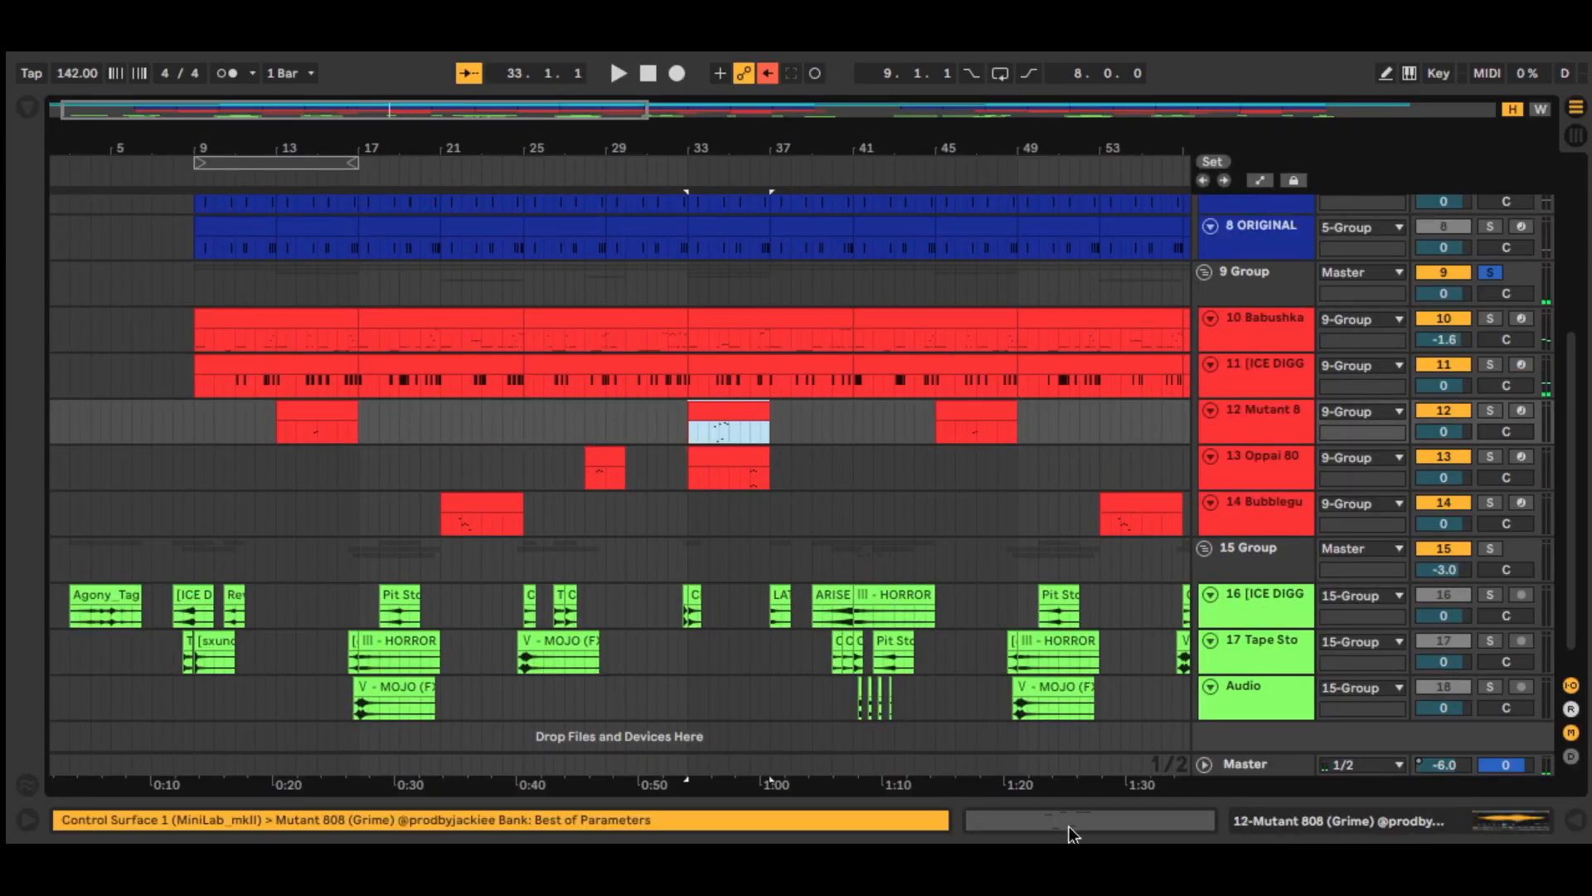
click(1070, 826)
drag(1010, 551, 1010, 100)
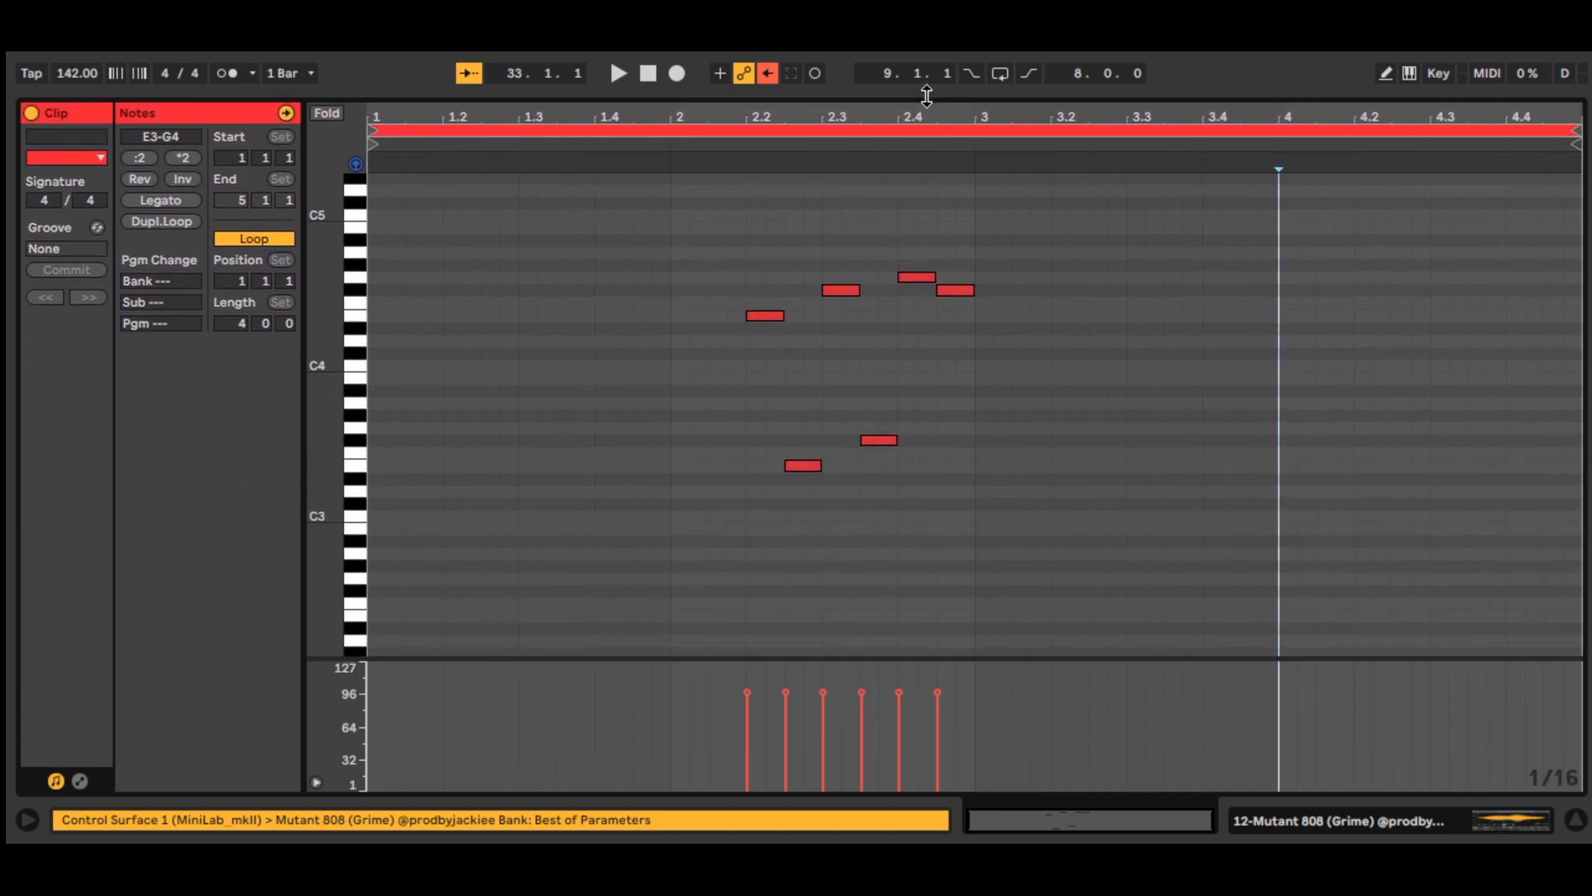
click(764, 315)
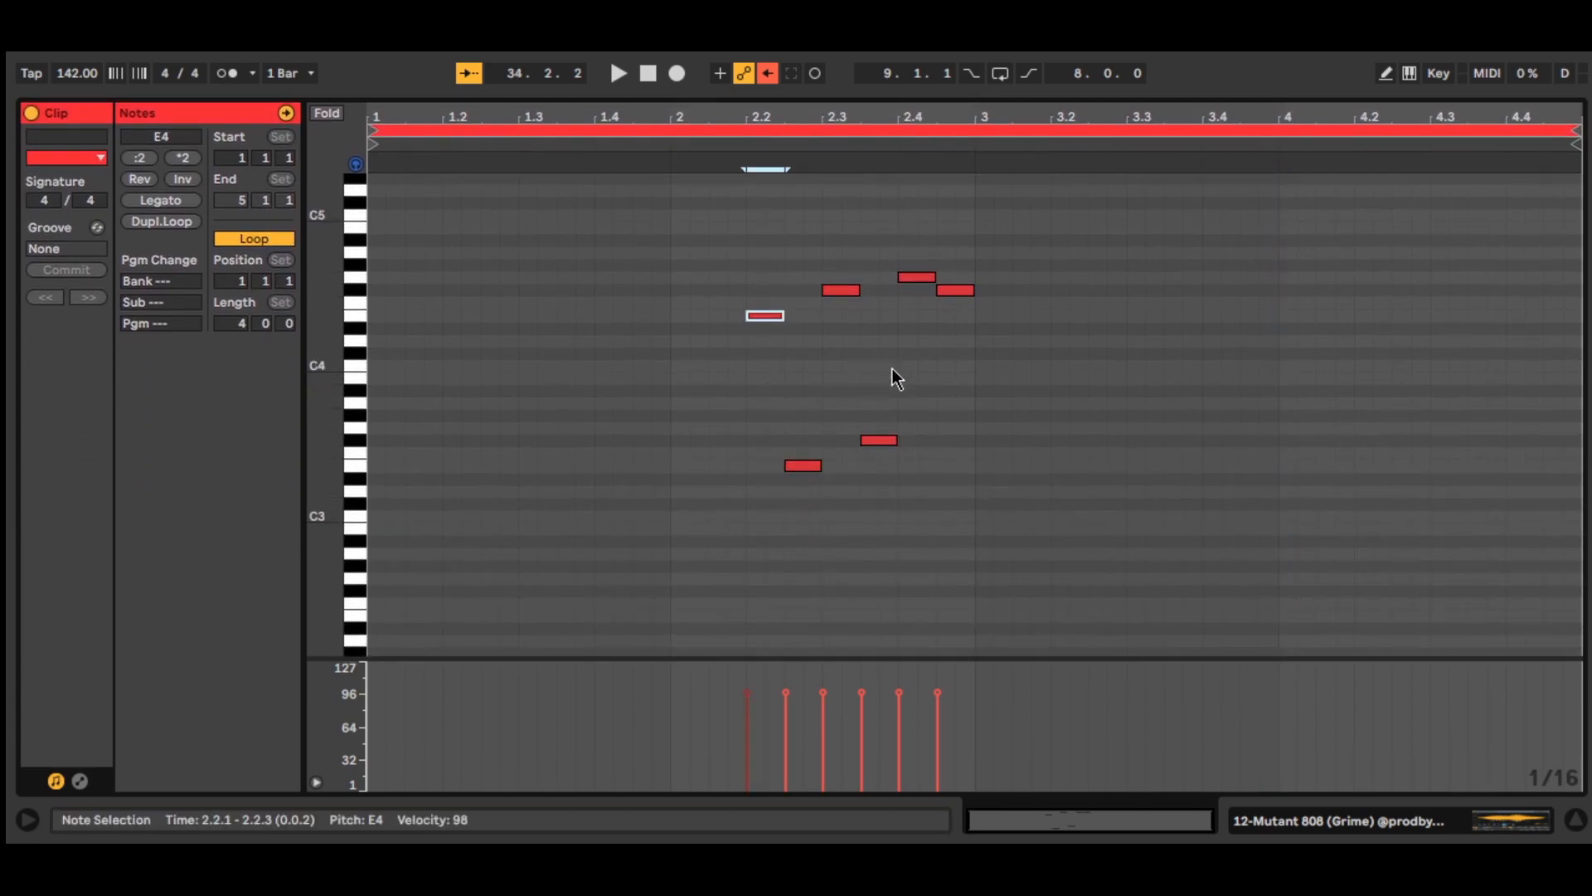
click(670, 145)
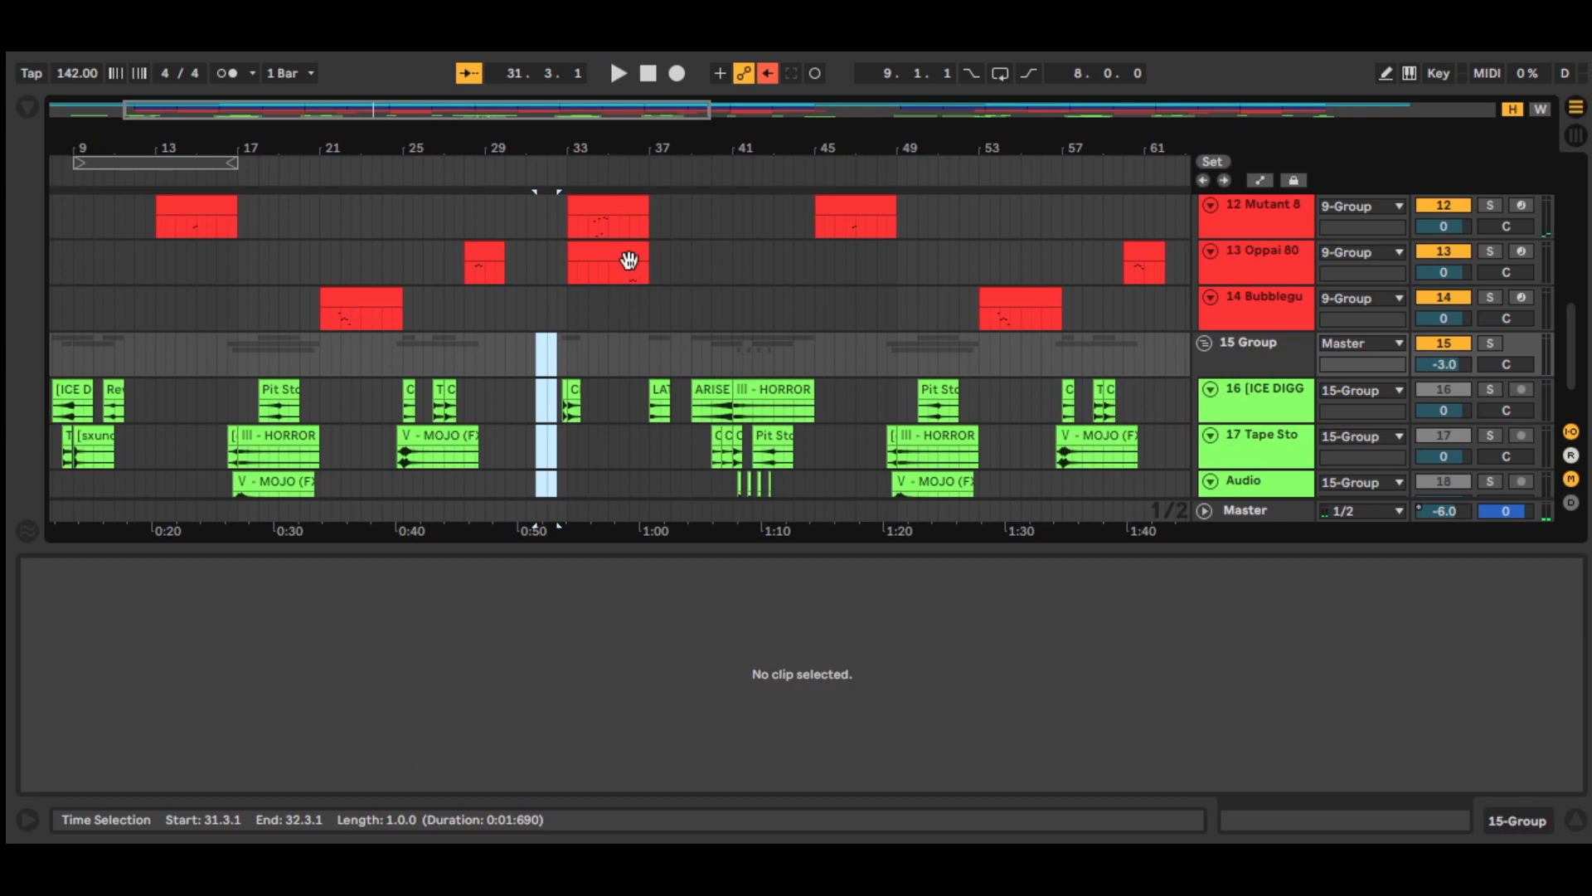
Step: Place the insert marker at bar 36 on the Oppai 808 track, go through the three accent 808 tracks, and hide the detail view
click(630, 274)
scroll(1260, 365, up, 3)
click(1275, 435)
click(1264, 352)
click(1264, 386)
click(1273, 431)
click(1258, 348)
click(1263, 386)
click(1266, 438)
key(ctrl+alt+l)
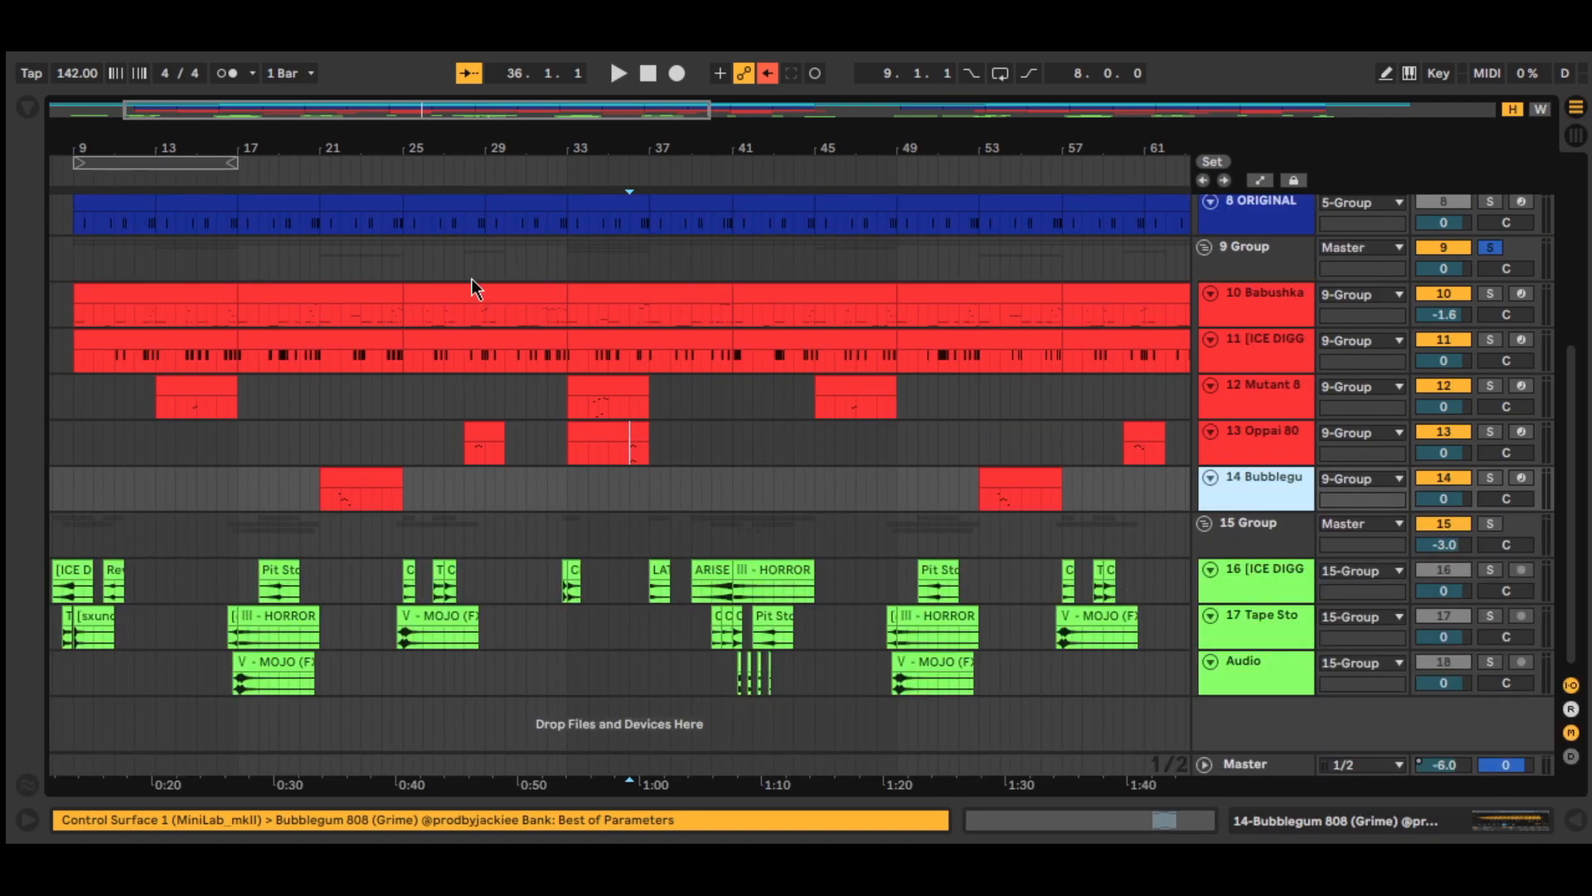
Step: Point out the Mutant 808 clip in bars 33 to 37 and place the insert marker at bar 33 on its track
click(570, 407)
click(1235, 410)
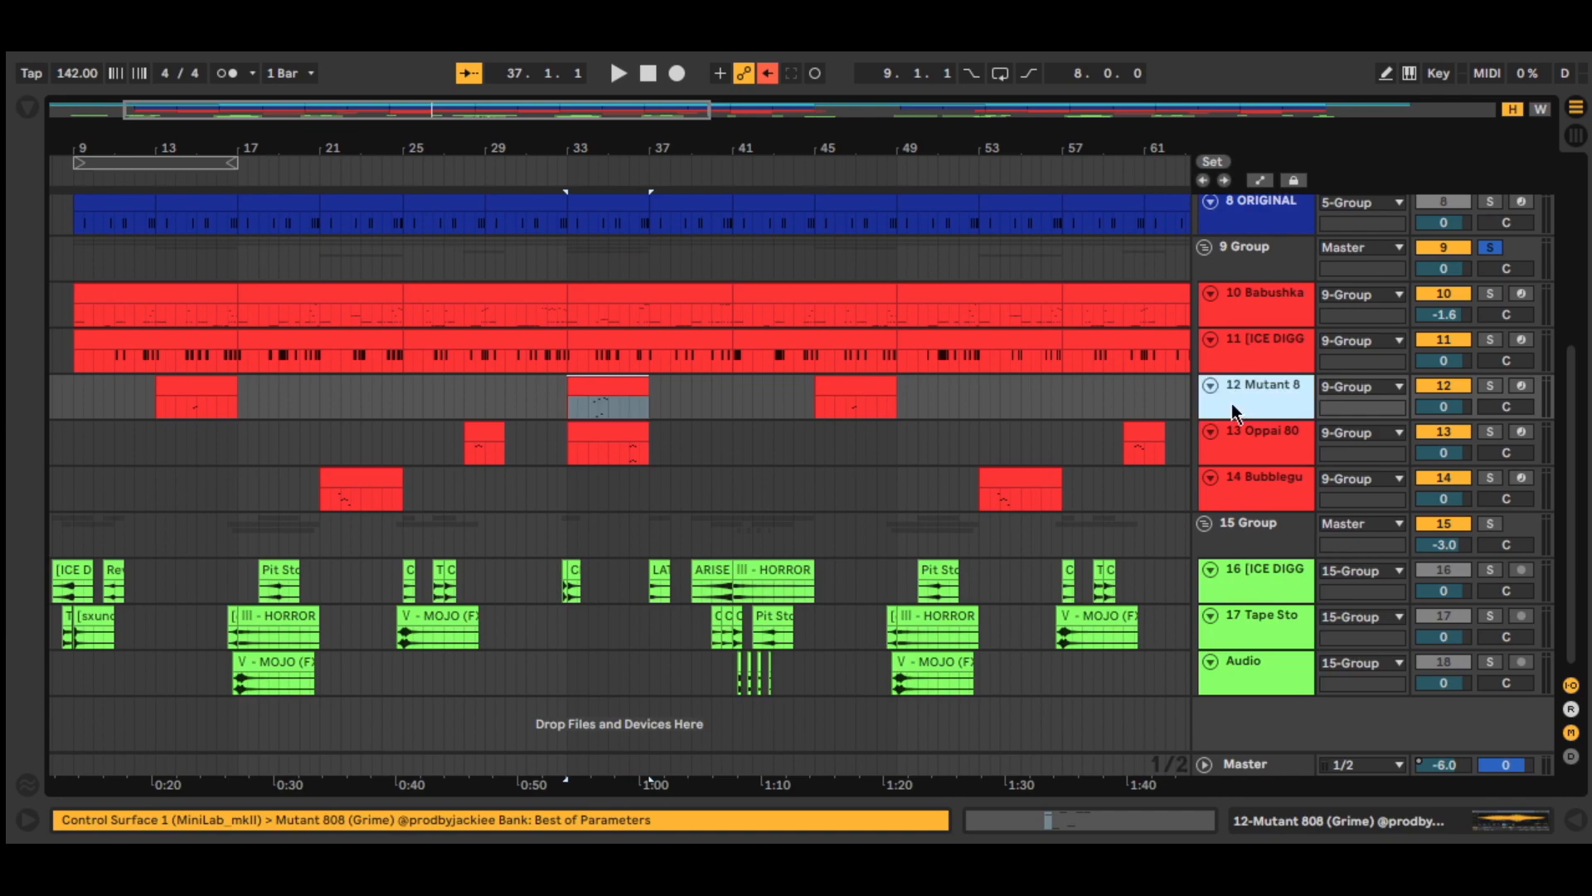
click(614, 411)
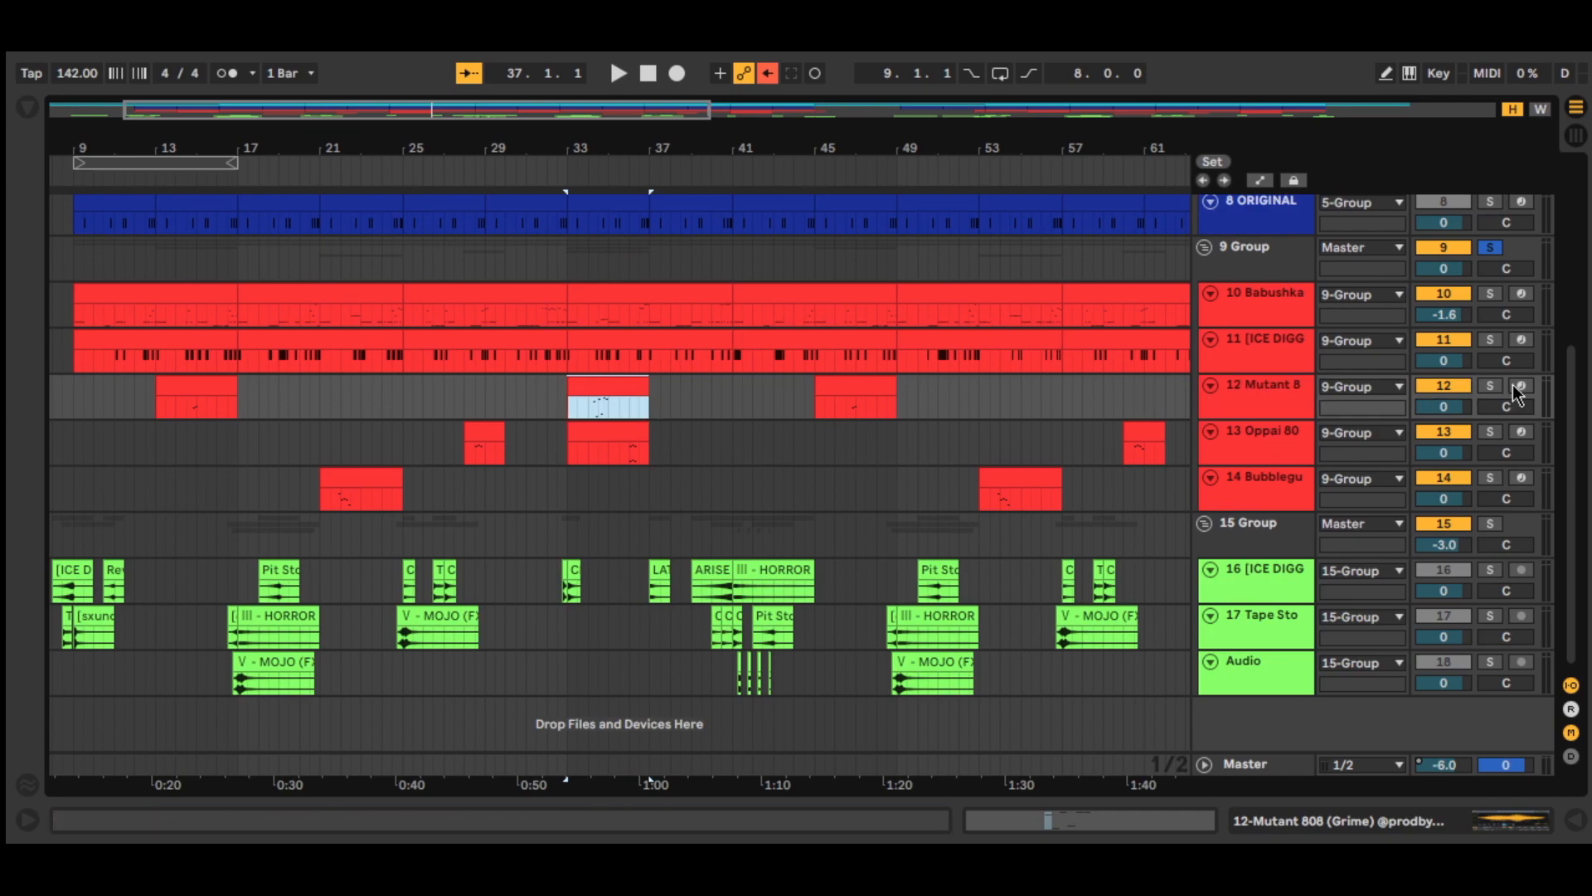
click(578, 407)
click(565, 398)
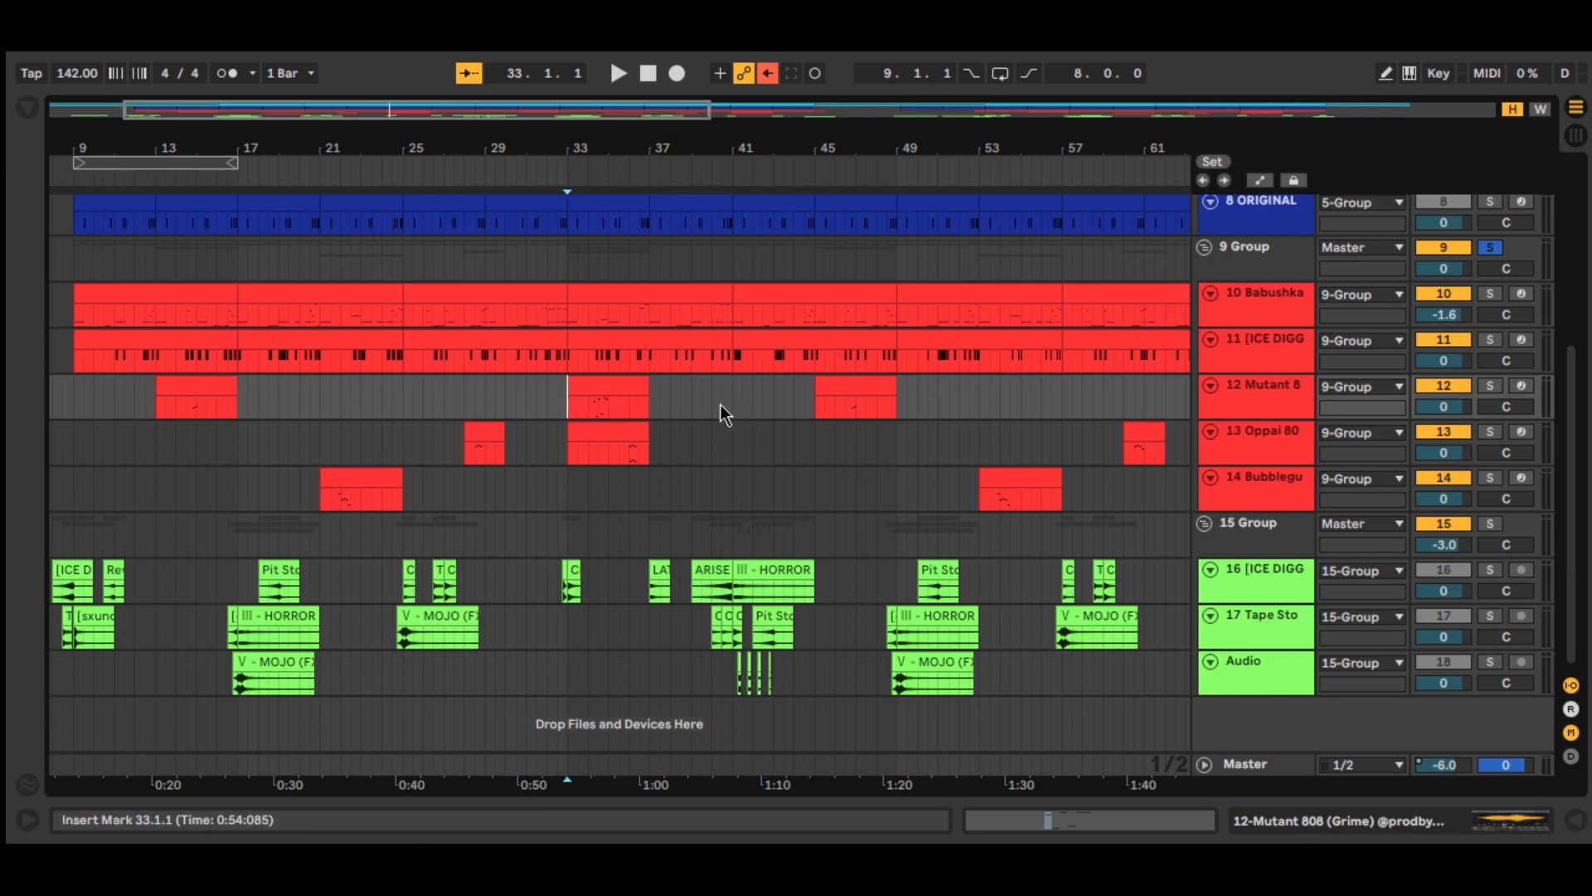
Step: Compare the Oppai 808 clips at bars 33 and 28, soloing and unsoloing the Oppai 808 track
click(1262, 438)
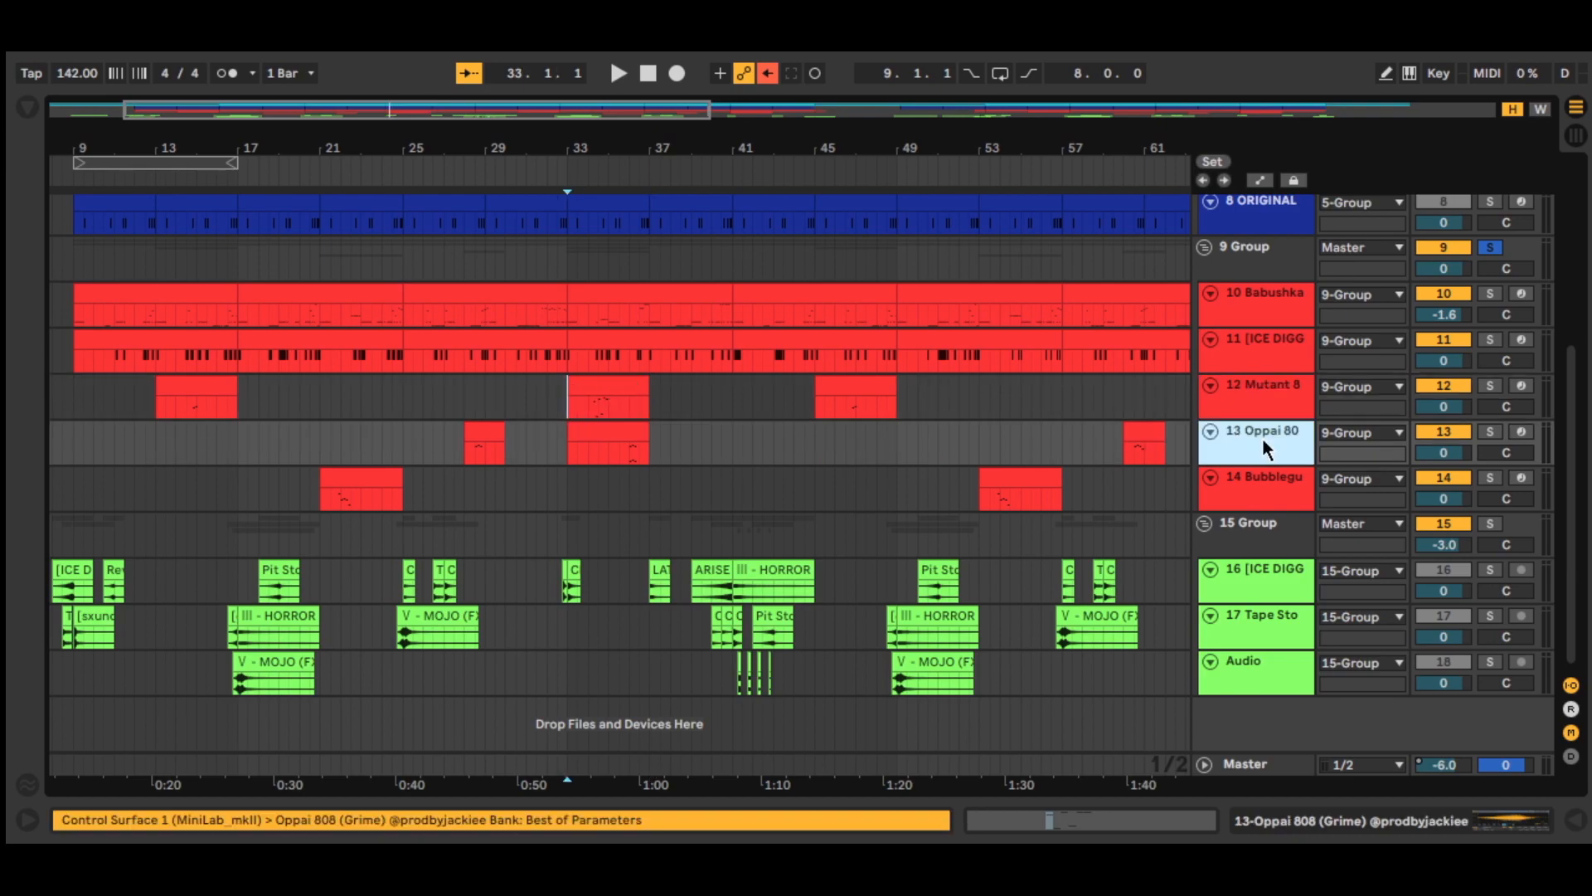
click(1273, 486)
drag(652, 453, 572, 453)
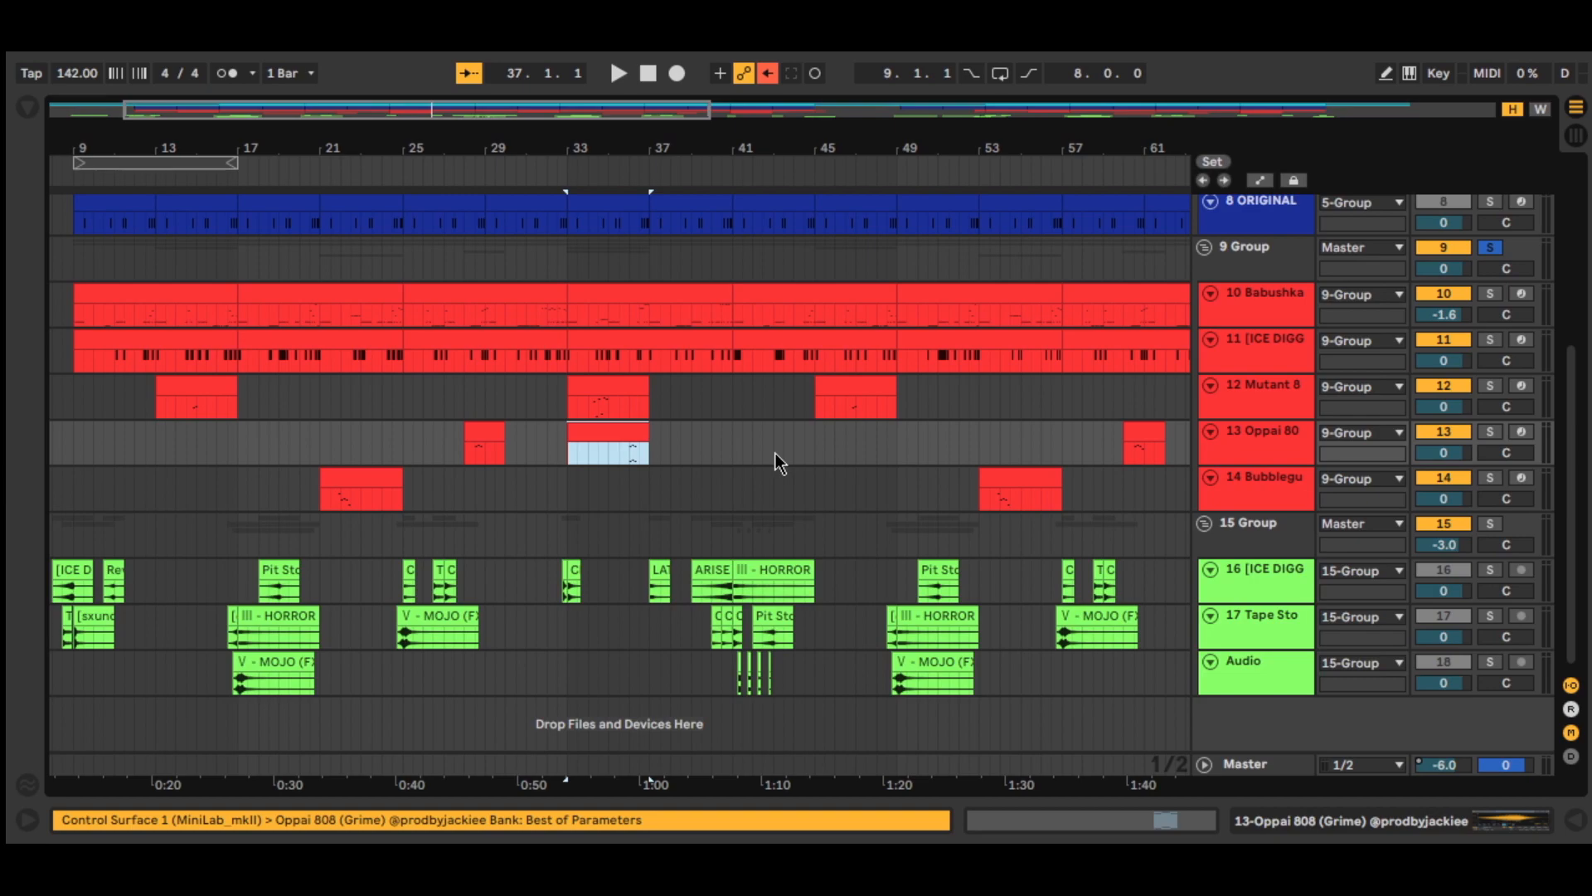
click(497, 431)
click(1490, 431)
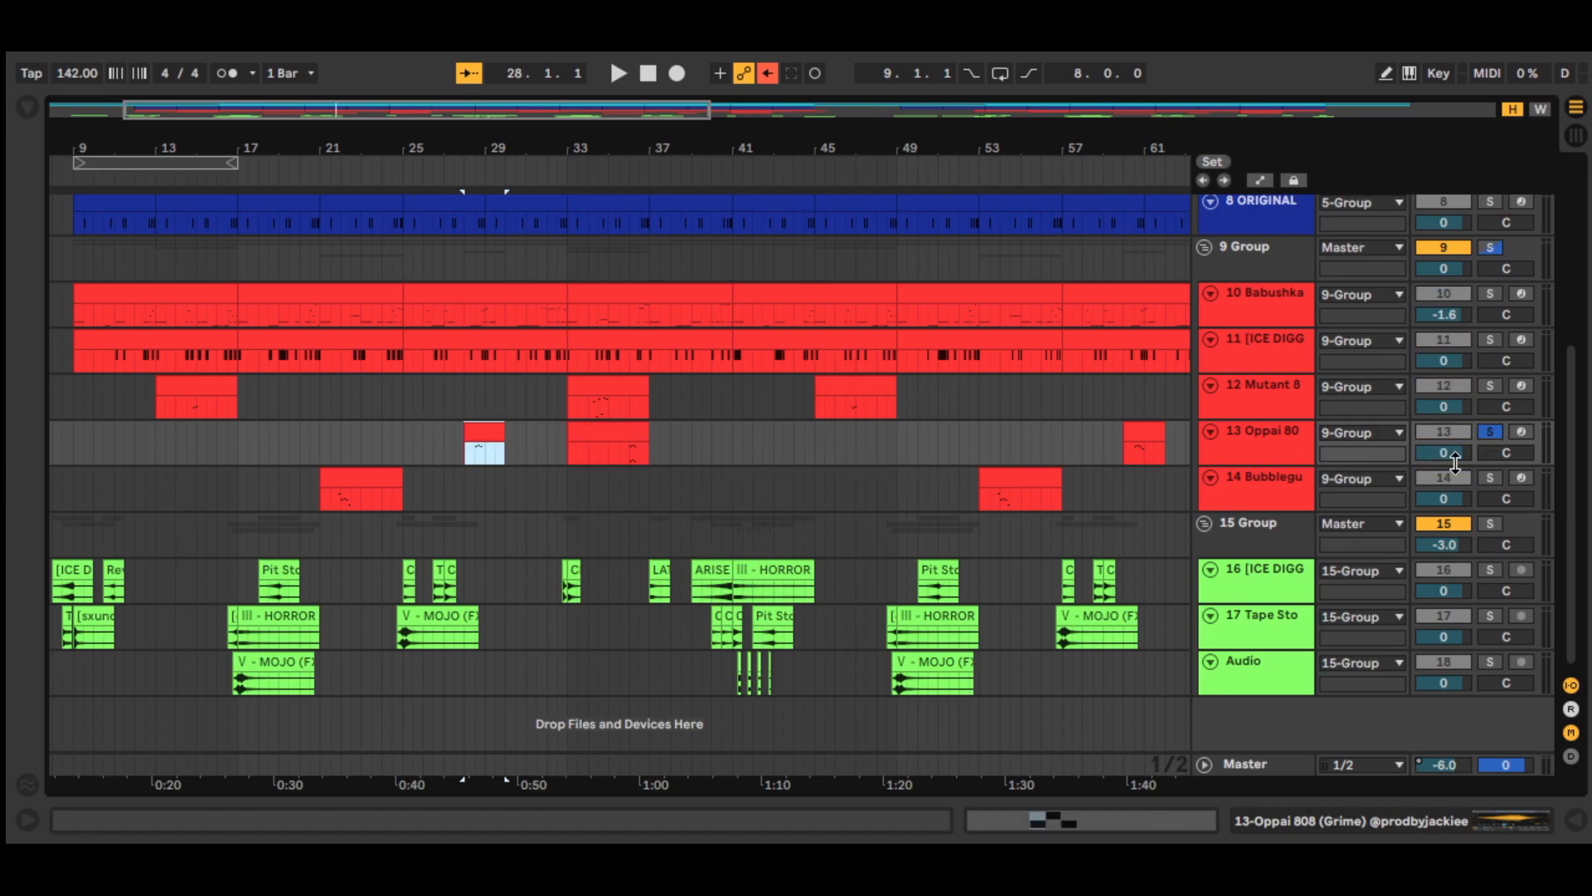
click(1490, 431)
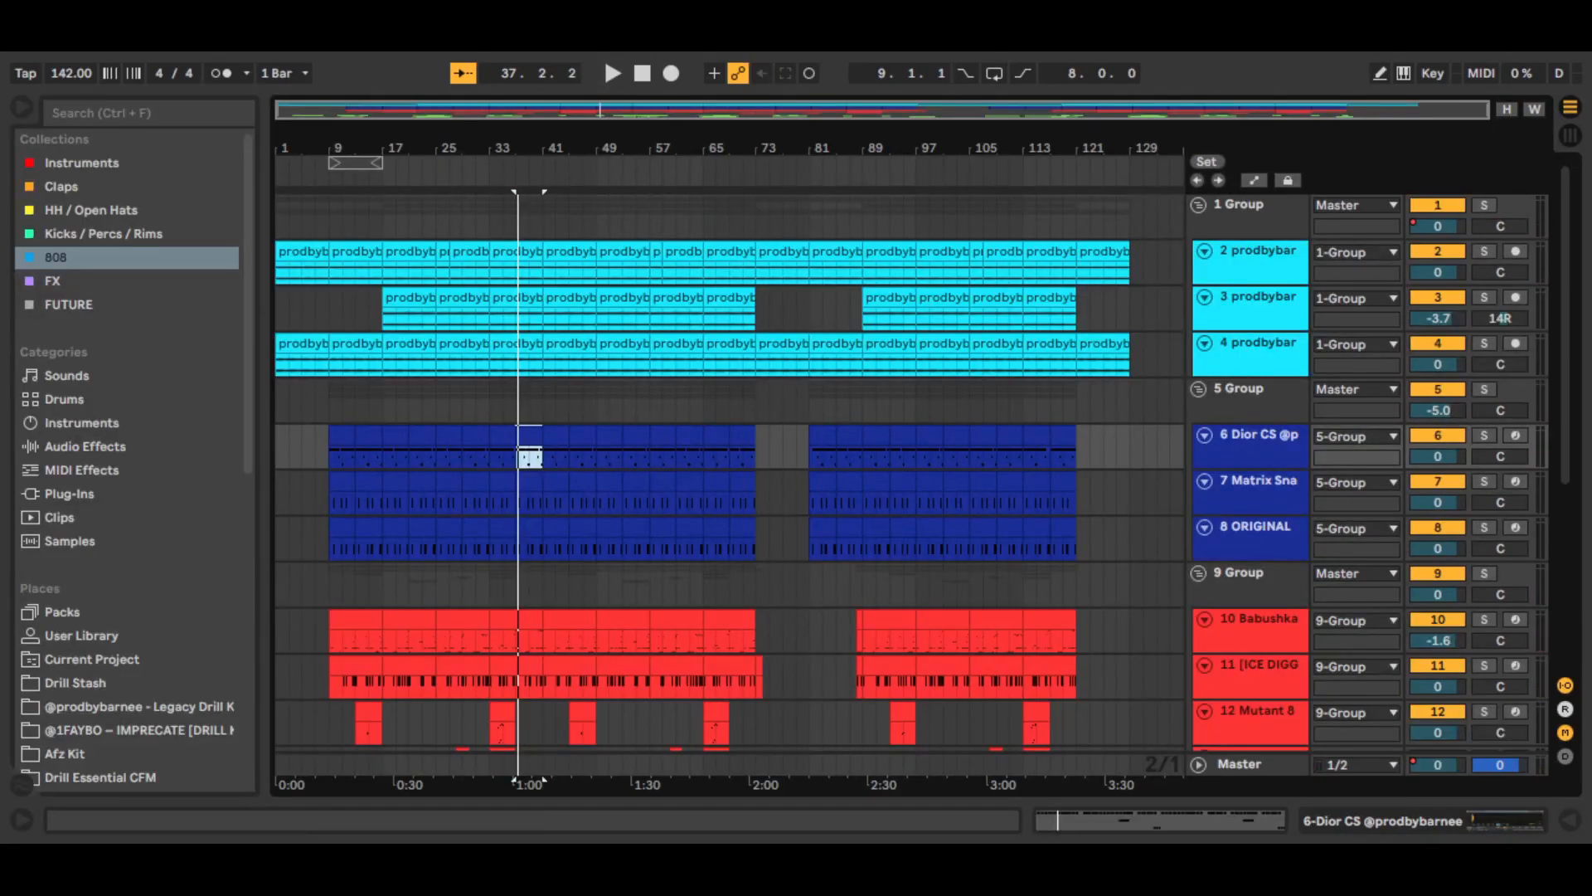
Step: Select track 16 in the effects group and focus the arrangement on its opening clips in bars 1 to 16
drag(1490, 109, 861, 207)
scroll(899, 370, down, 5)
click(1262, 570)
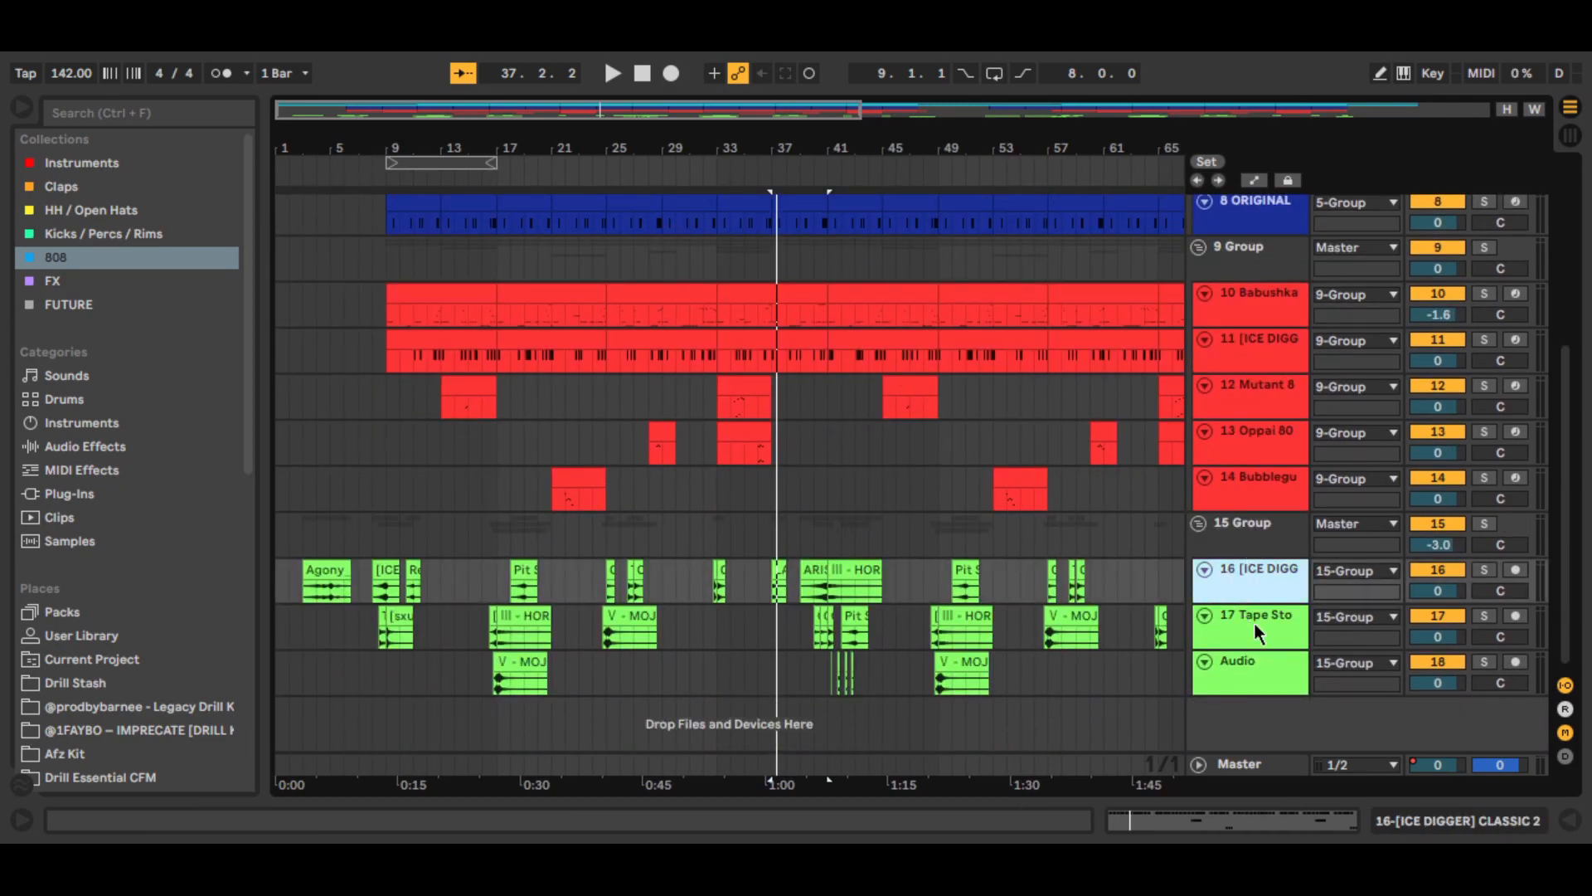
drag(862, 106, 421, 212)
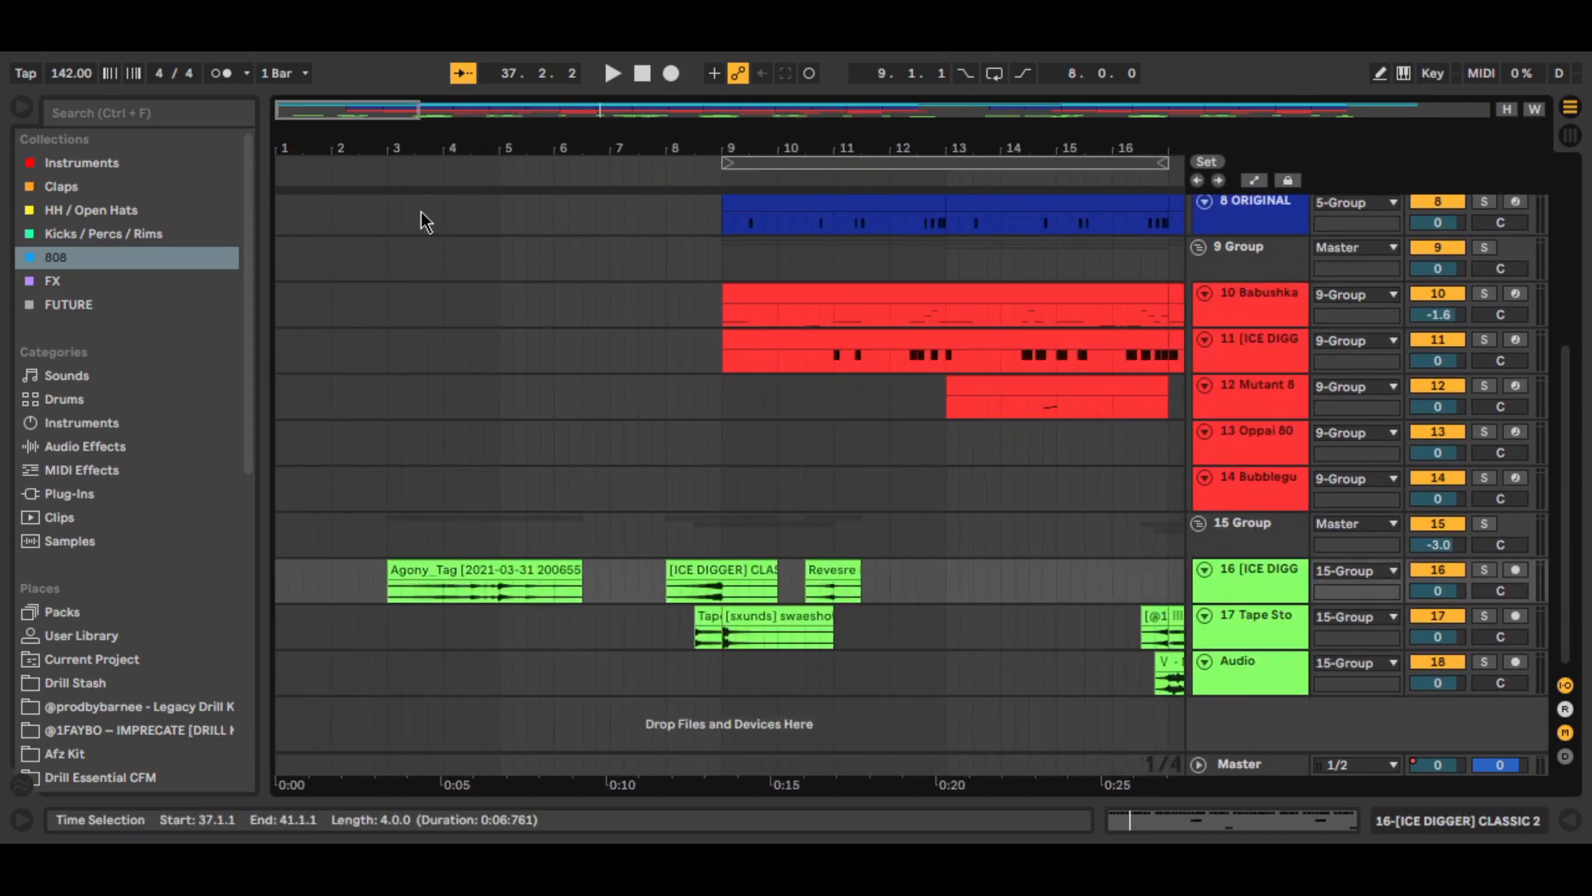
Step: Select the Agony_Tag clip at bar 3, audition it with track 16 soloed, and unsolo the track
click(485, 571)
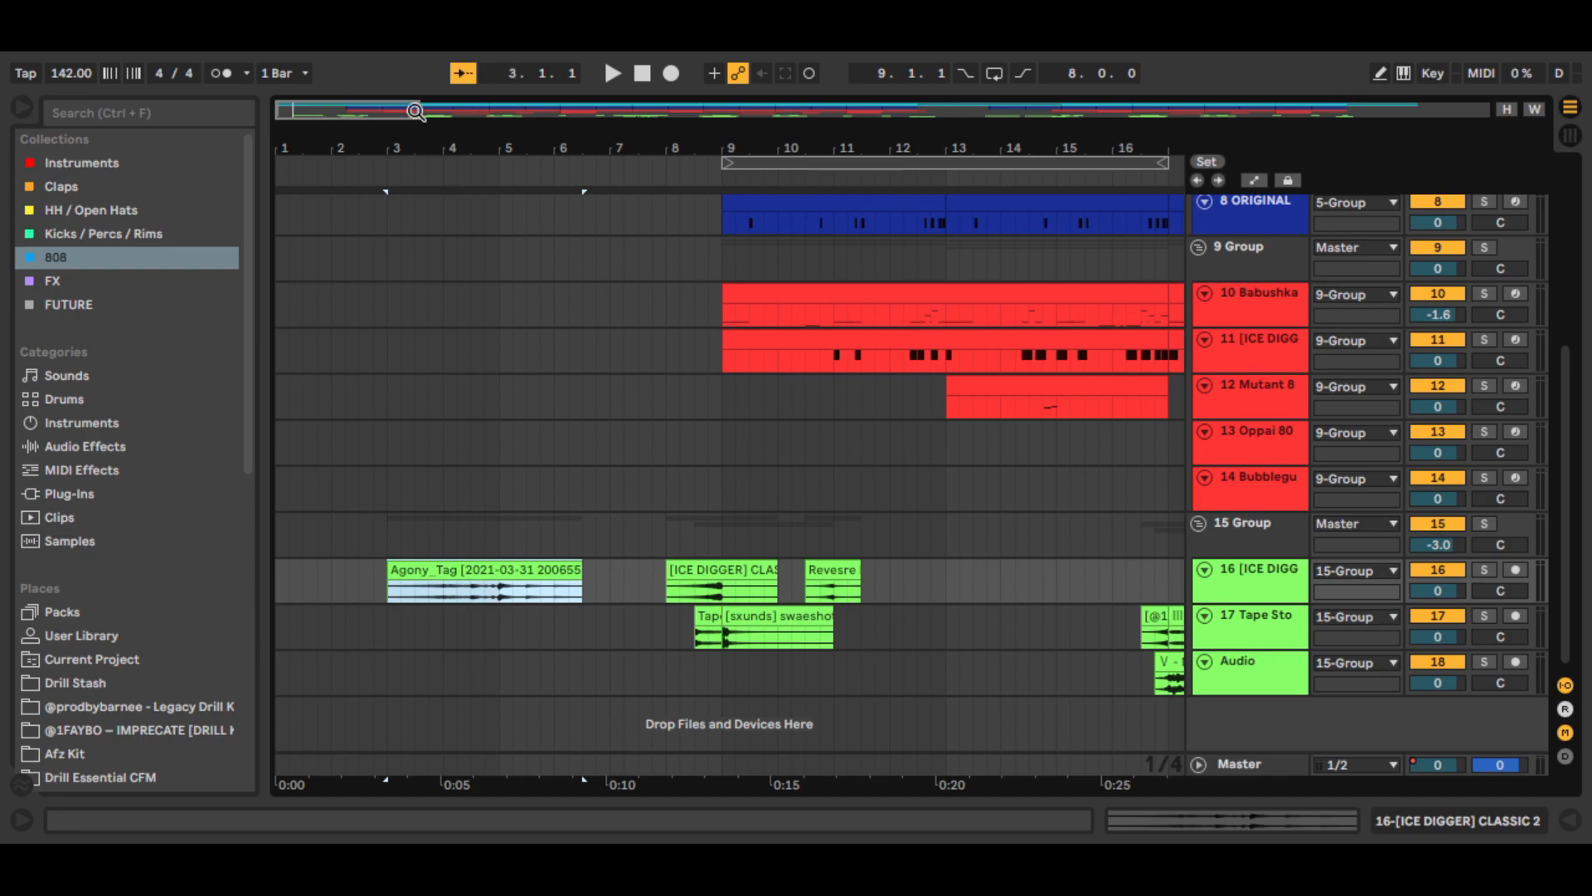
drag(415, 106, 413, 132)
click(626, 581)
click(608, 575)
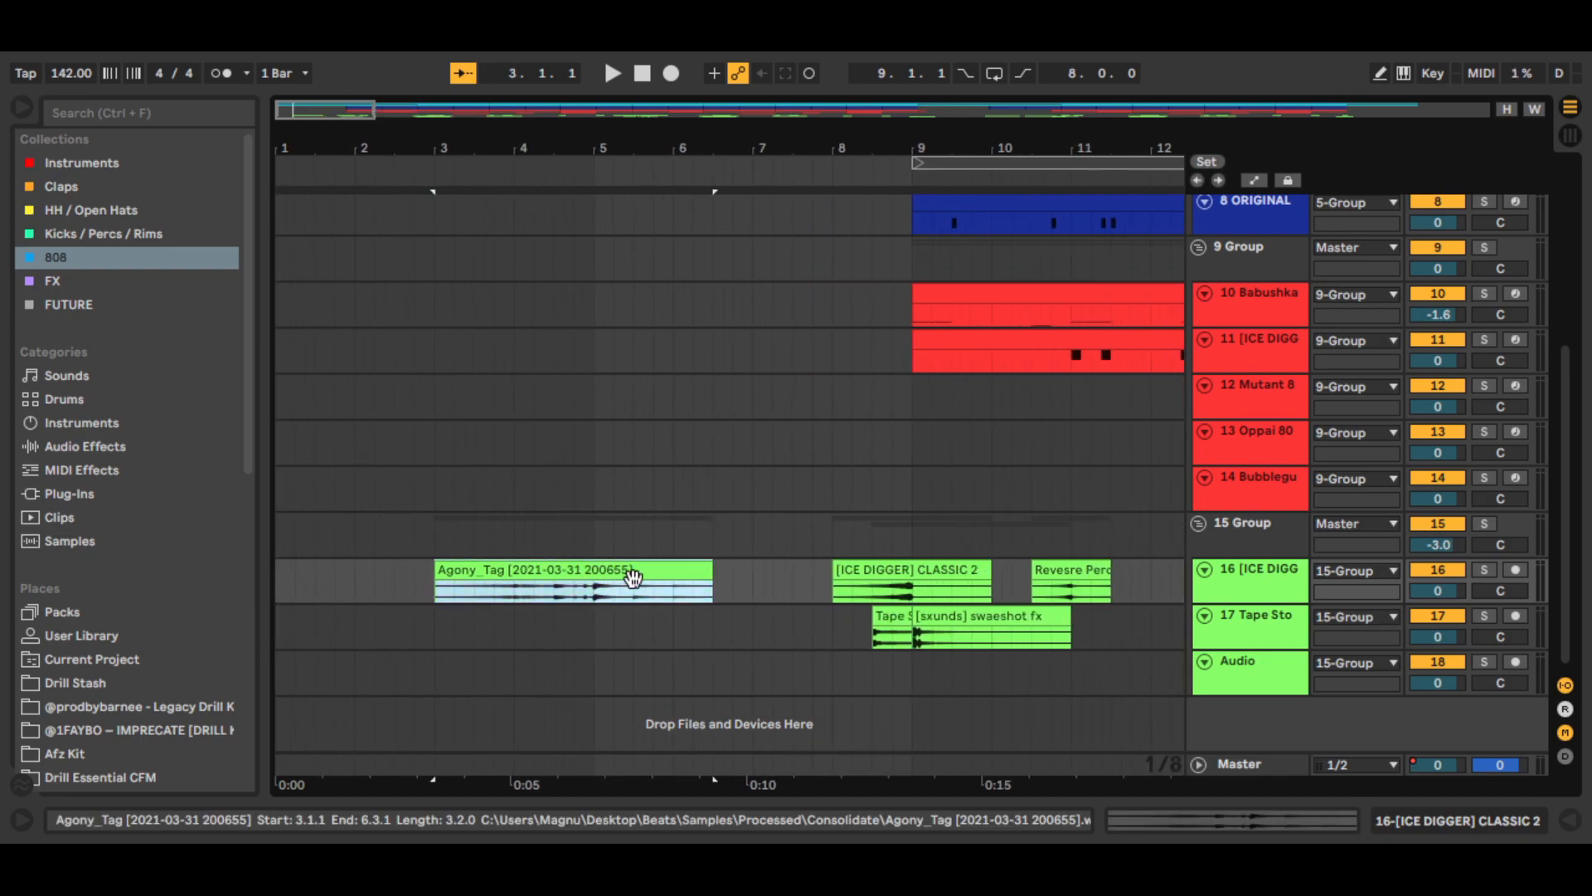
click(1487, 572)
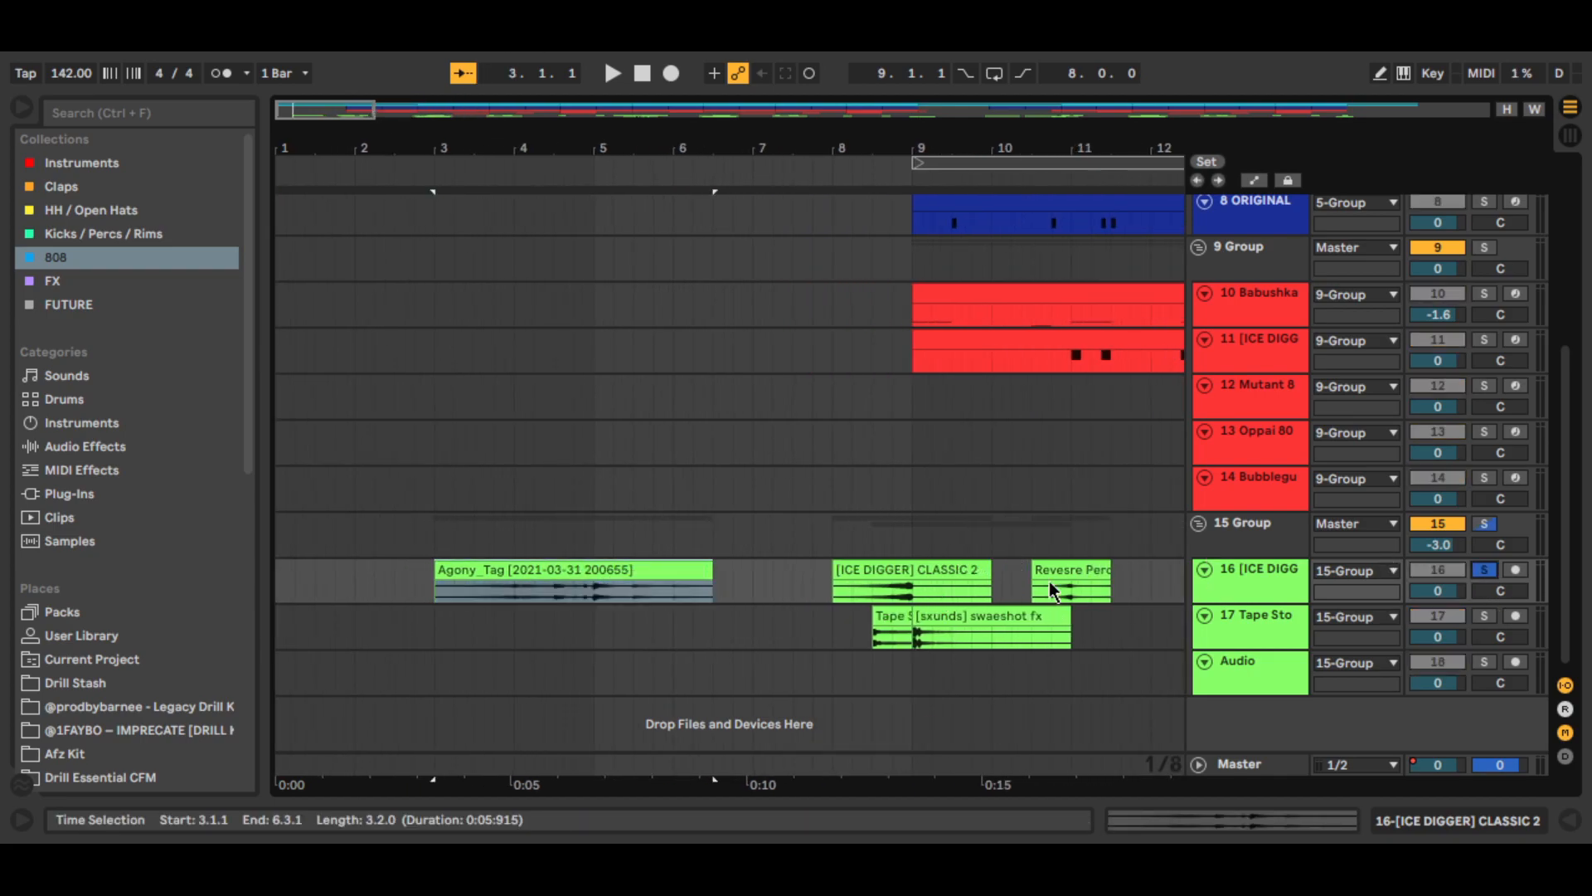
click(510, 593)
key(space)
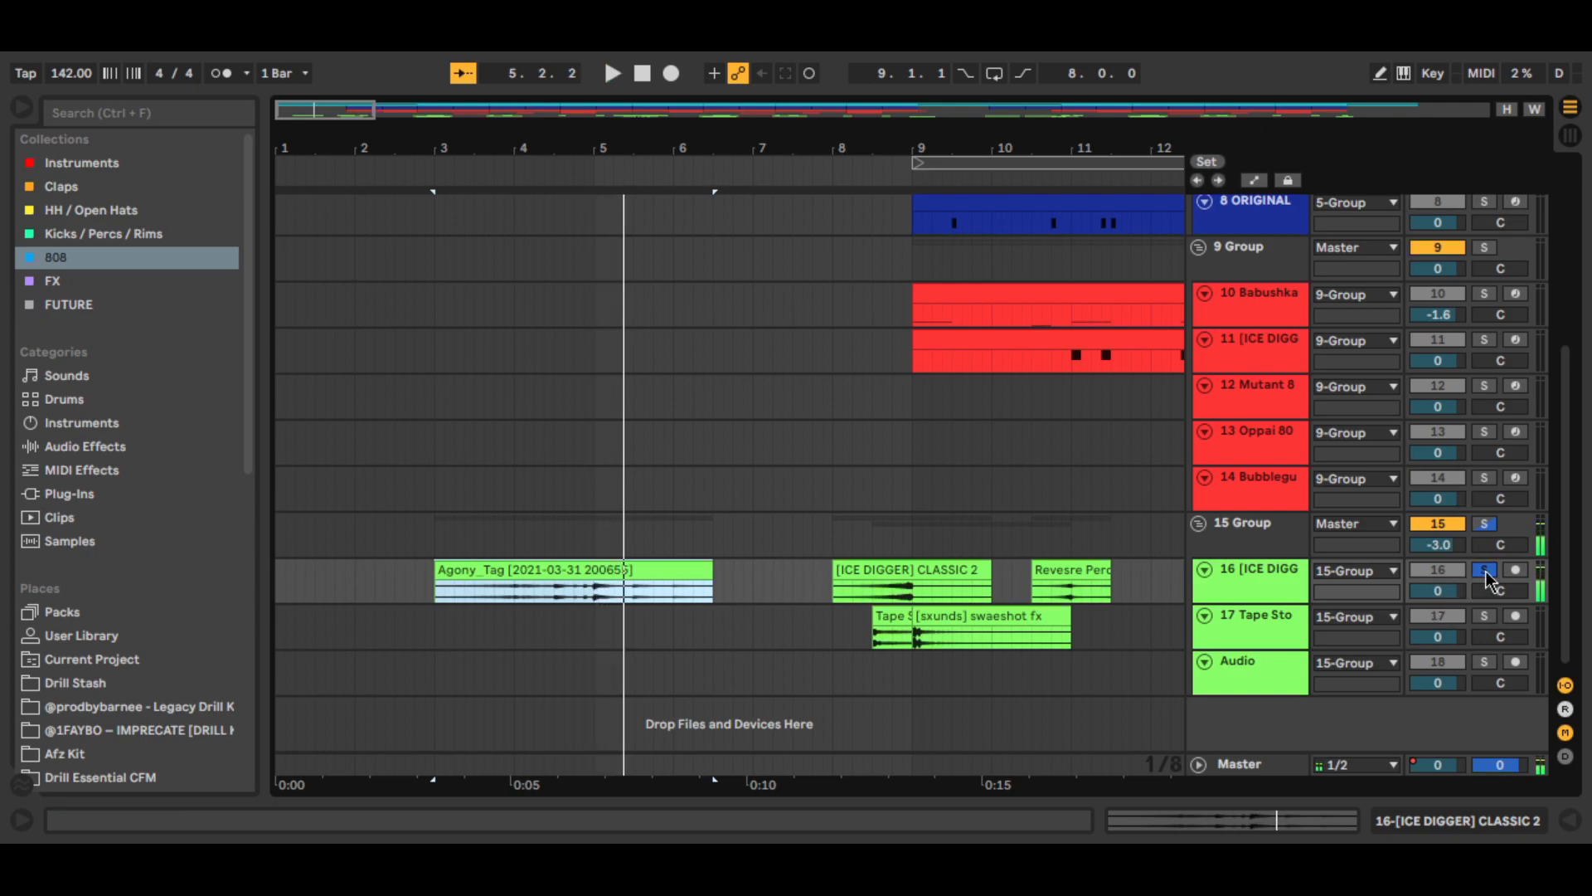
key(space)
click(1487, 572)
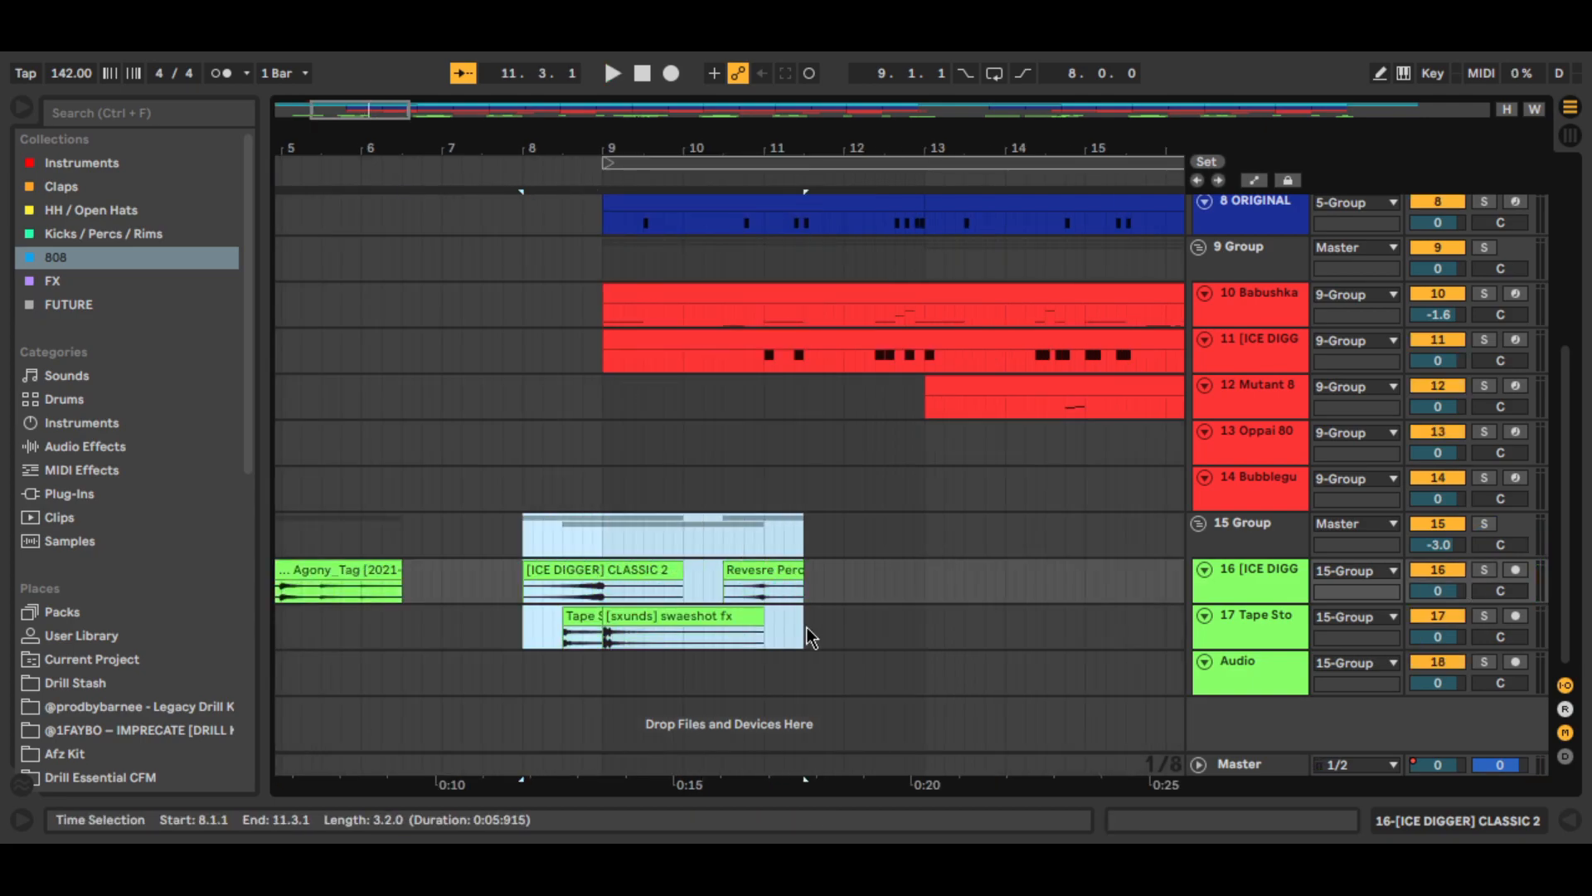
Step: Go through the effects clips in bars 8 to 11 and audition the [ICE DIGGER] CLASSIC 2 clip with track 16 soloed
drag(807, 627, 807, 627)
key(Up)
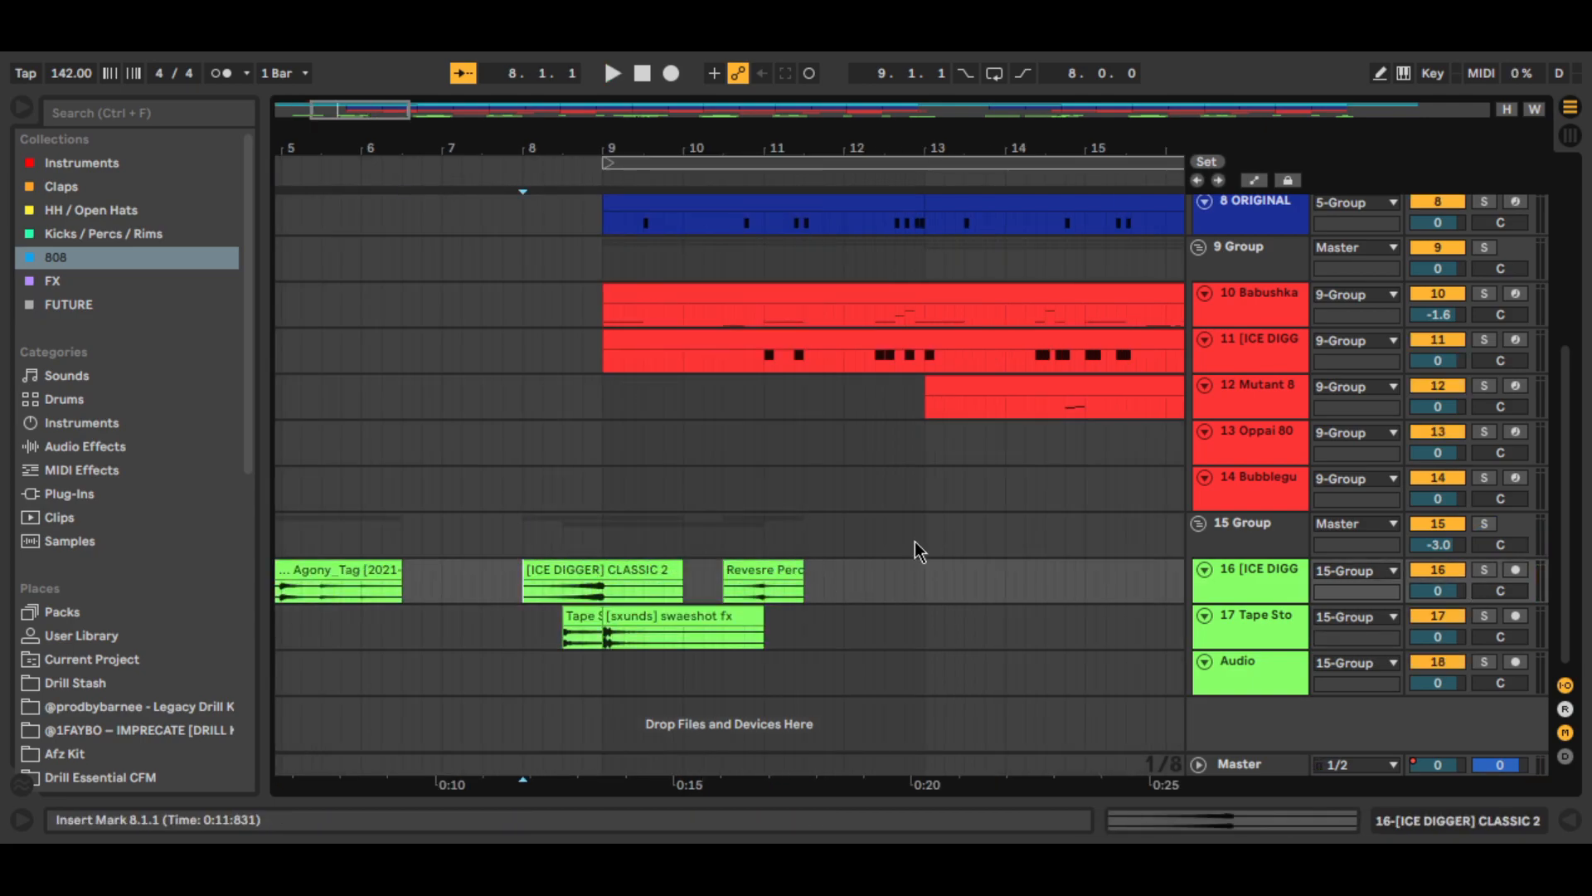
click(612, 569)
click(572, 639)
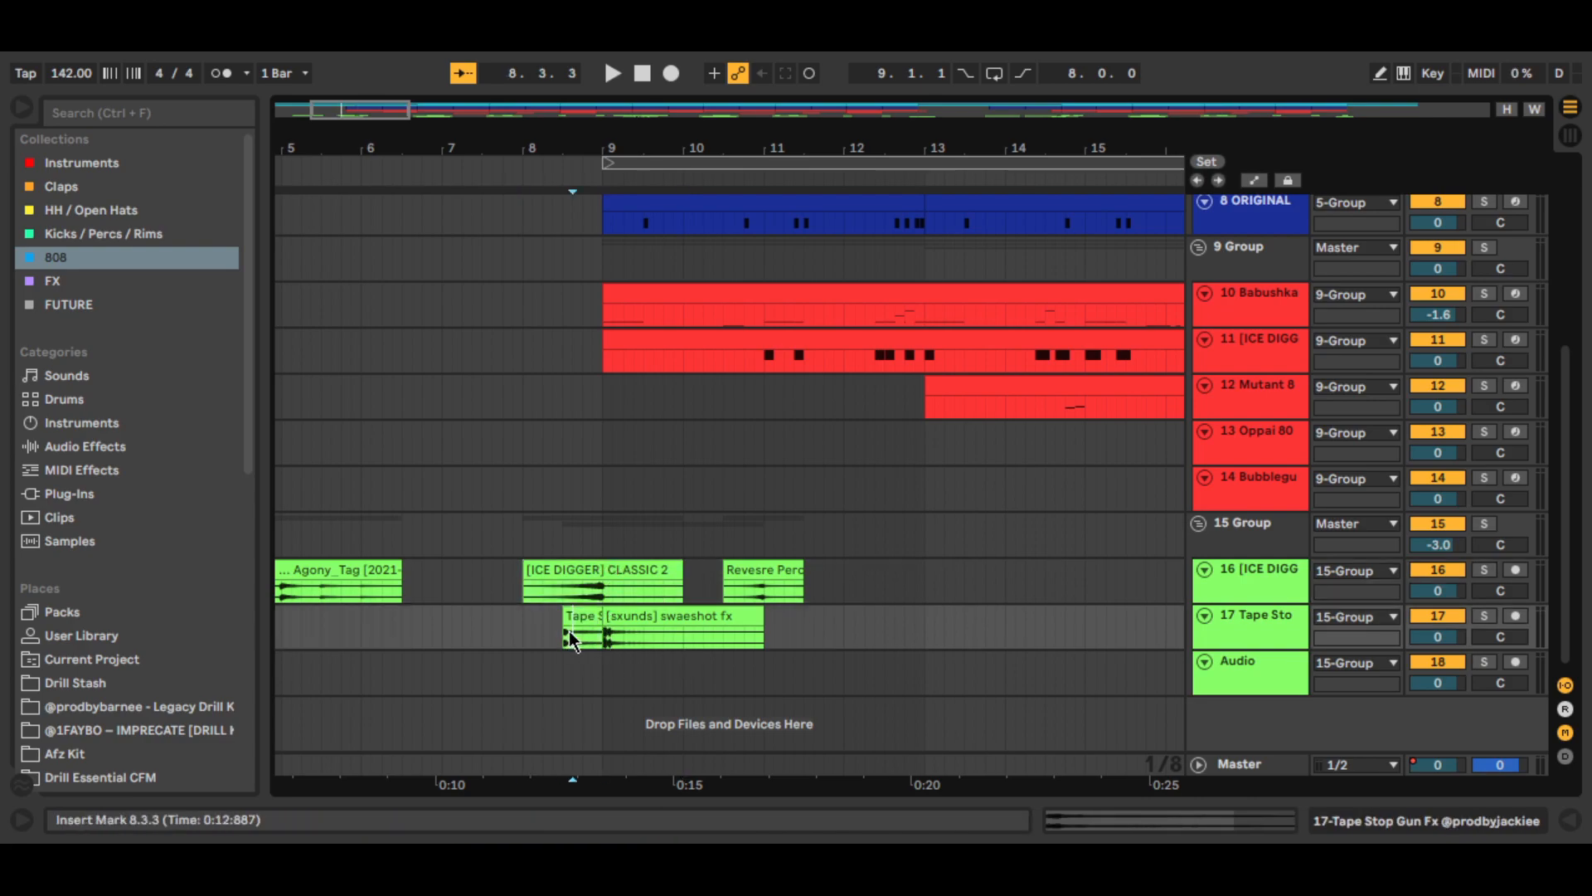
click(581, 579)
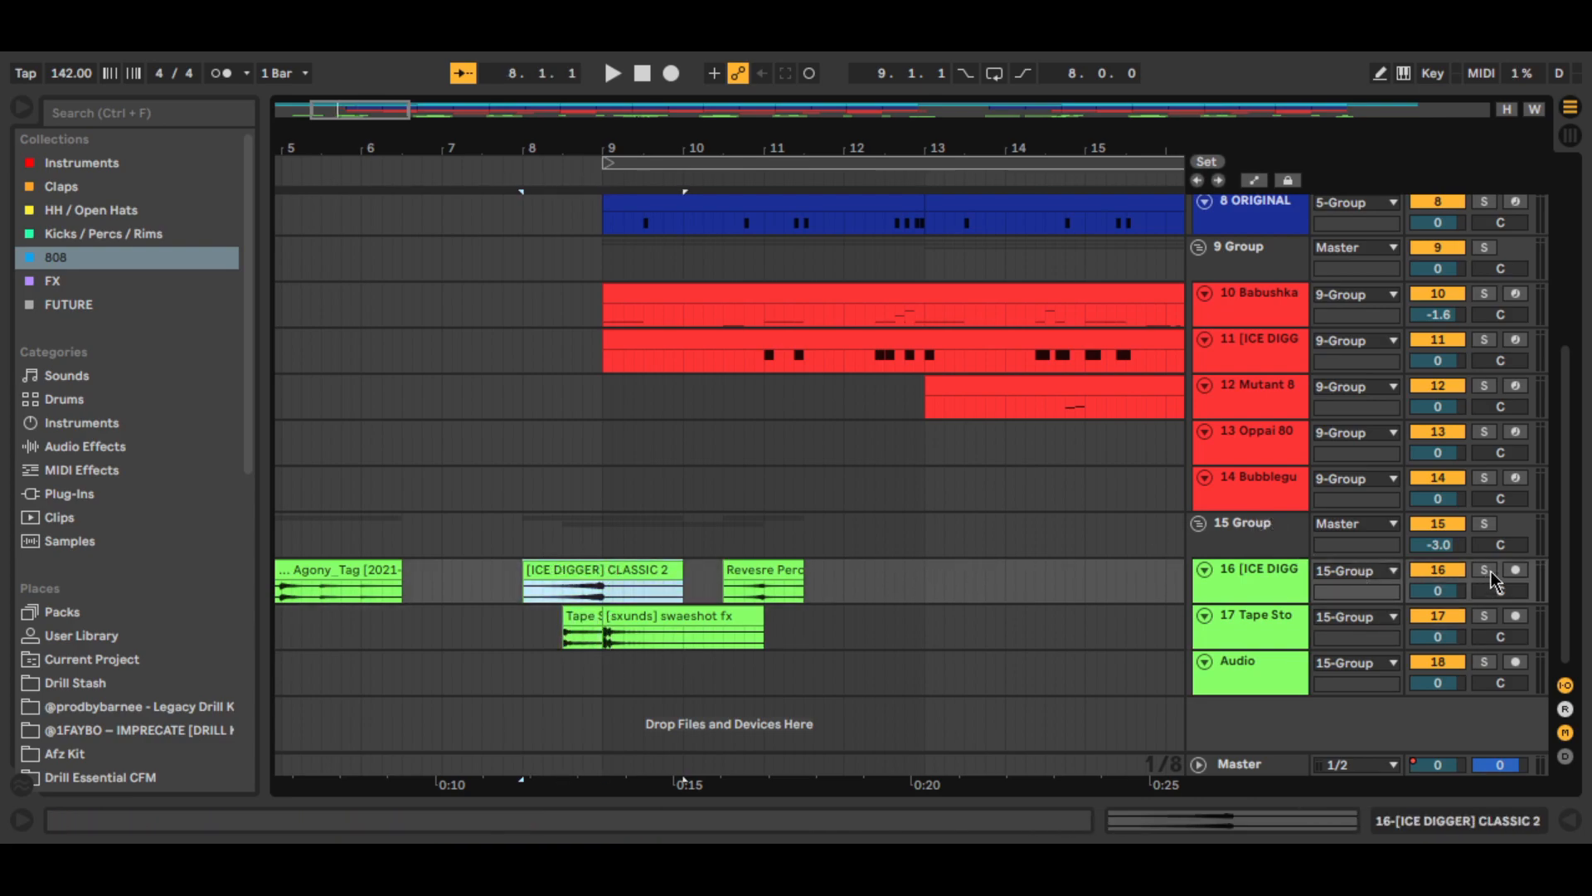
key(space)
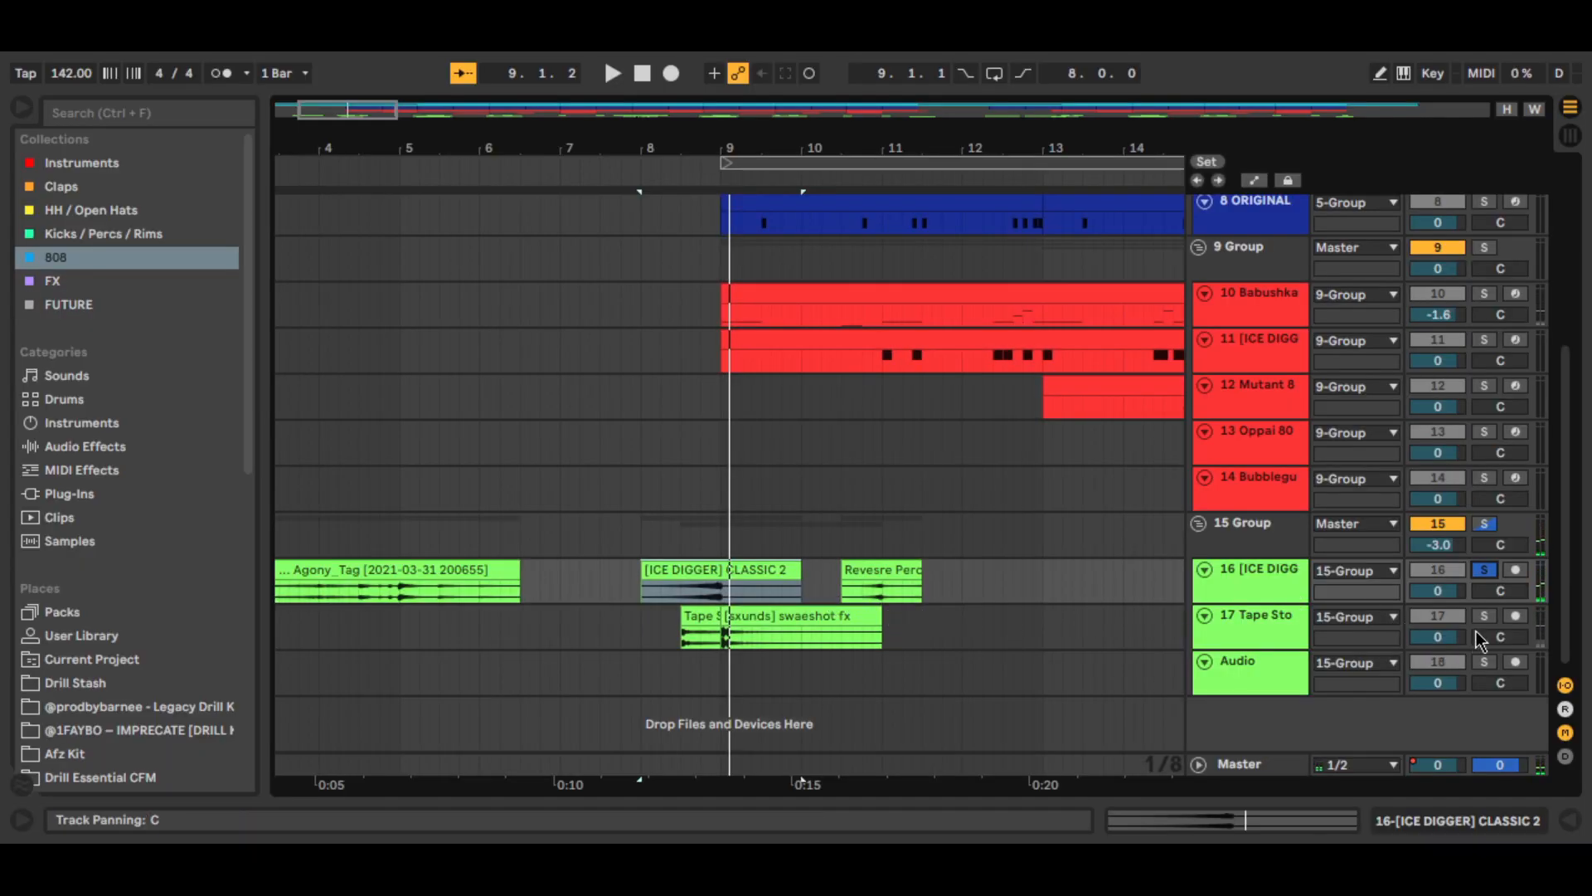
Step: Solo track 17 and audition the Tape Stop clip from 8.3.1 and the swaeshot fx clip from bar 9
click(1485, 617)
click(682, 634)
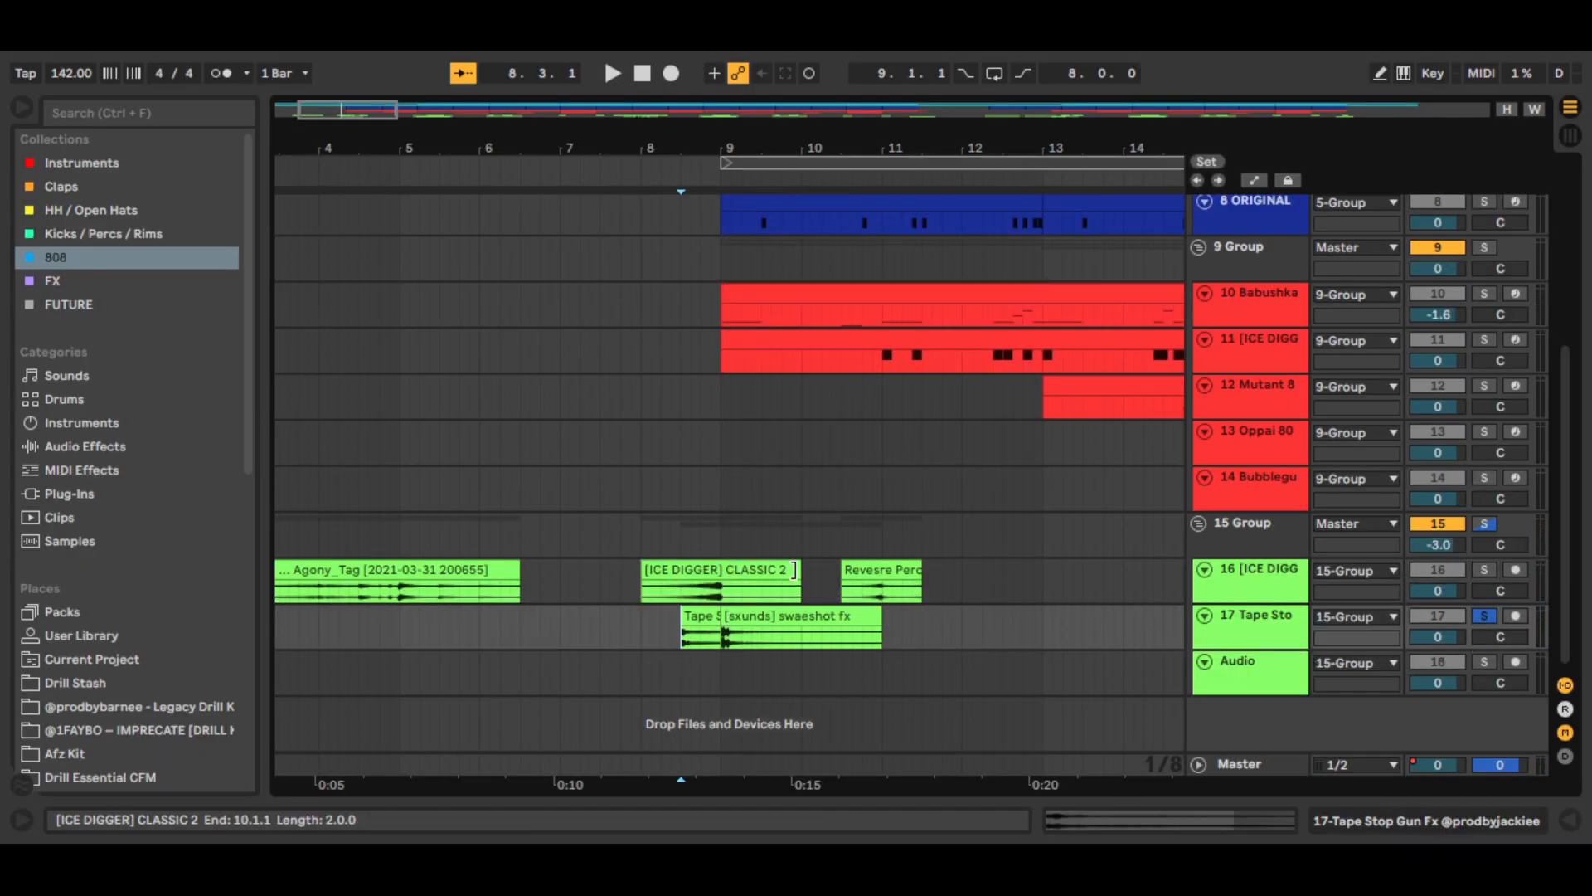
key(space)
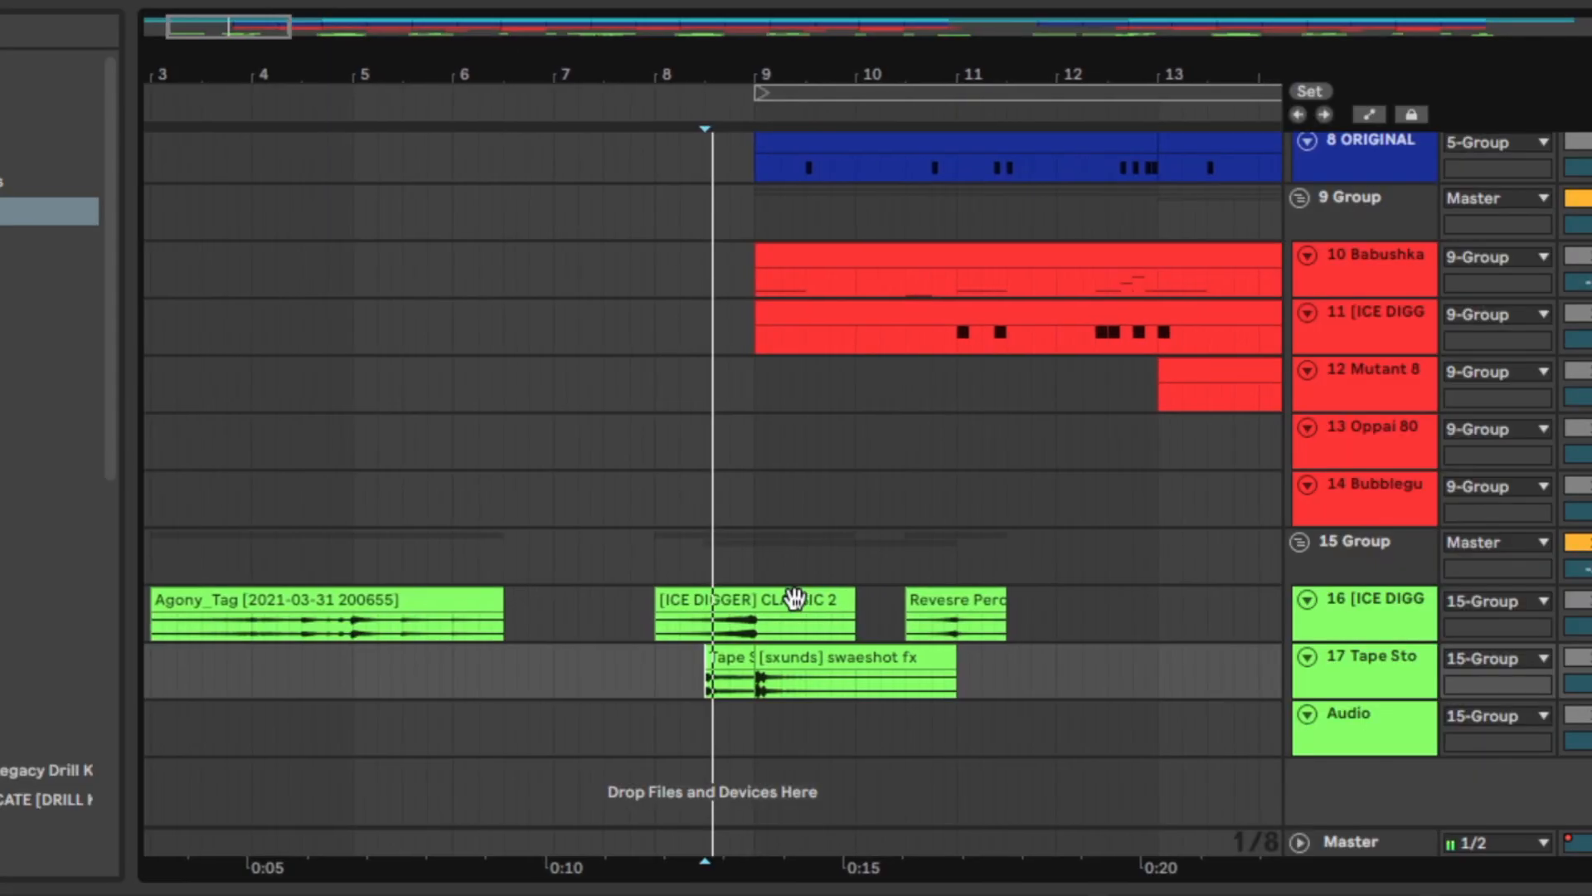
key(space)
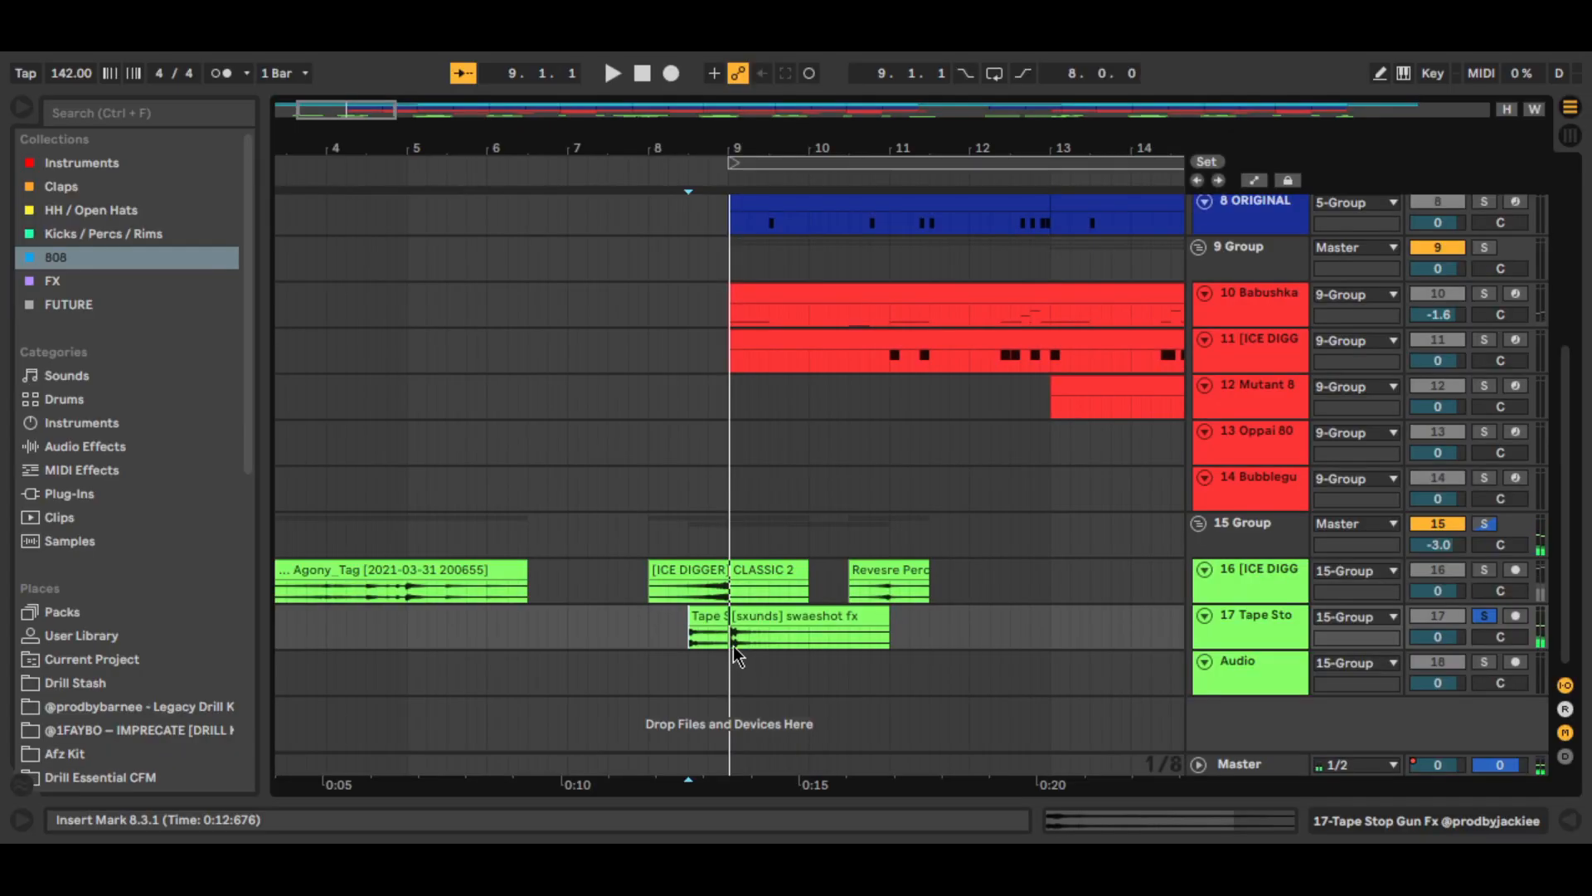
click(730, 647)
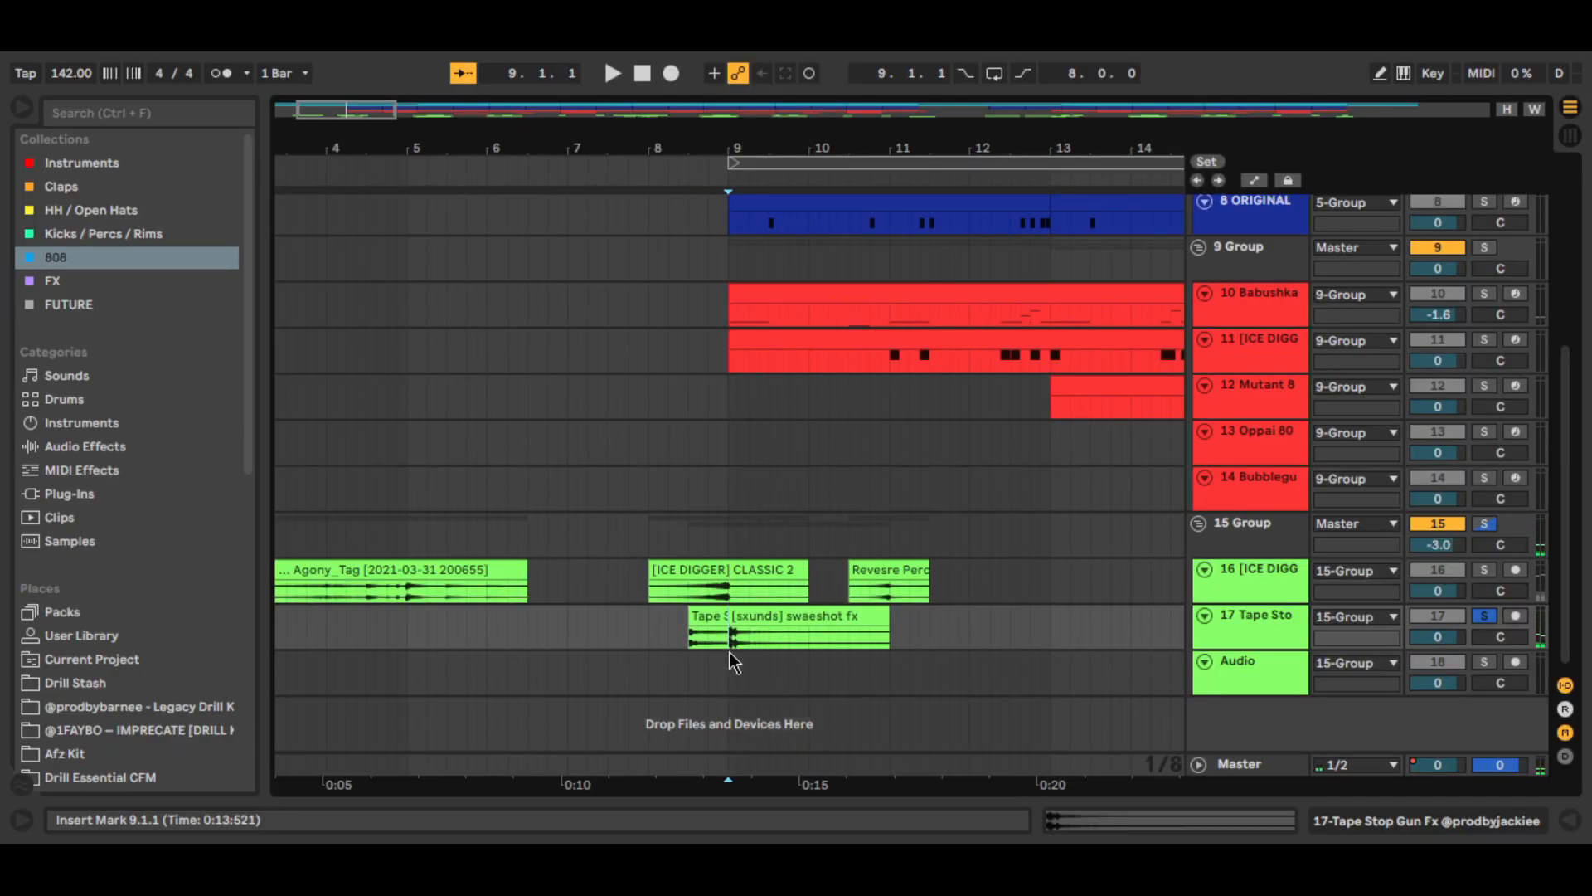
key(space)
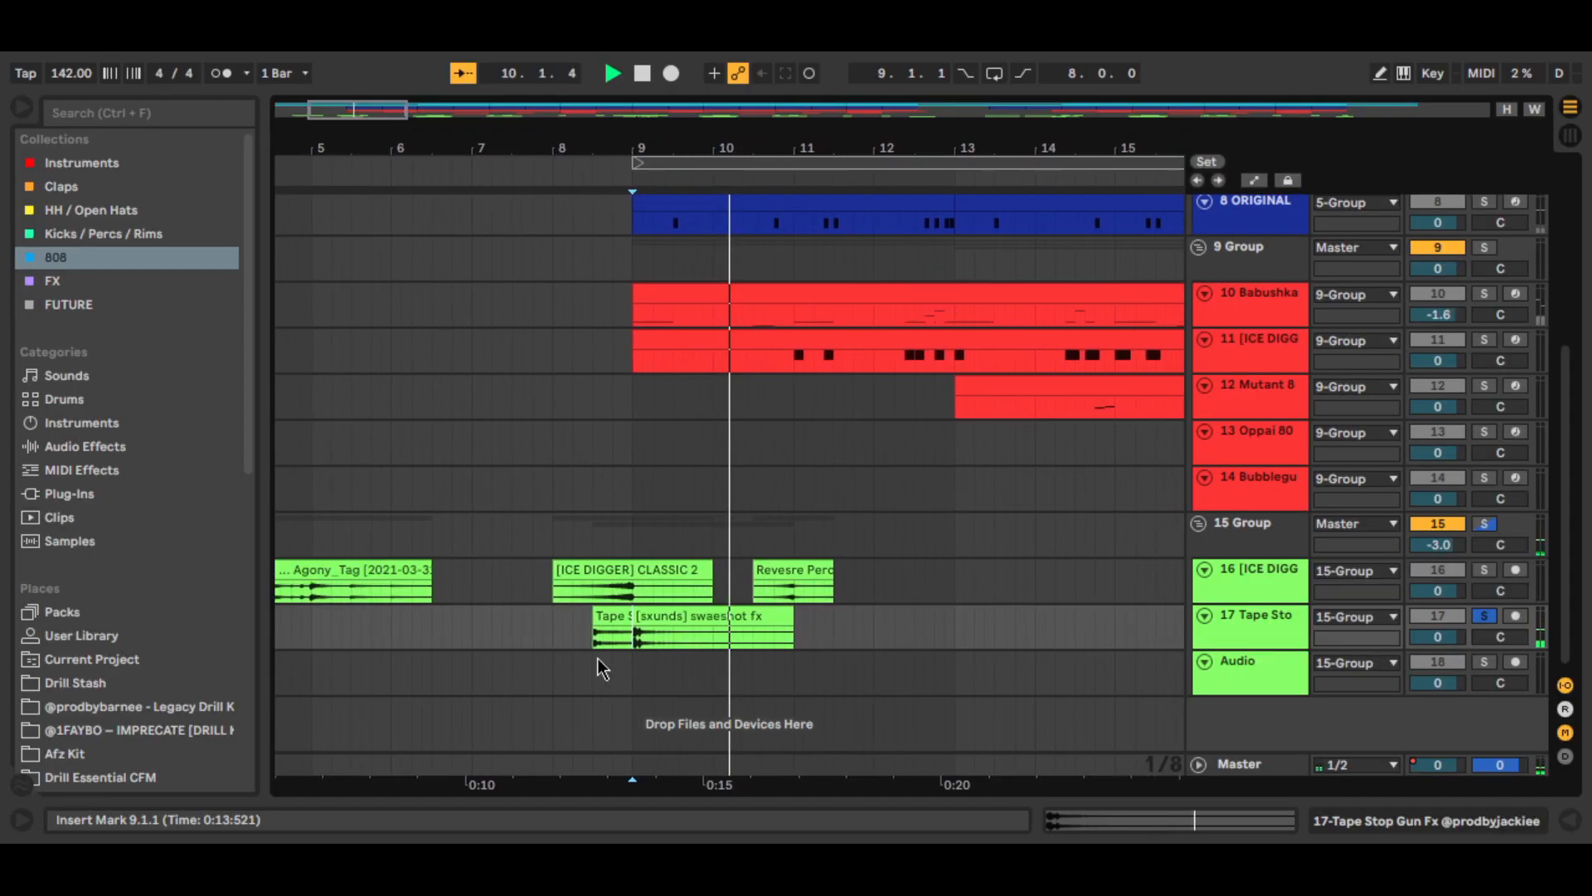
key(space)
Step: Select the Revesre Perc clip at 10.3.1 and audition it with track 16 soloed
click(614, 691)
click(546, 632)
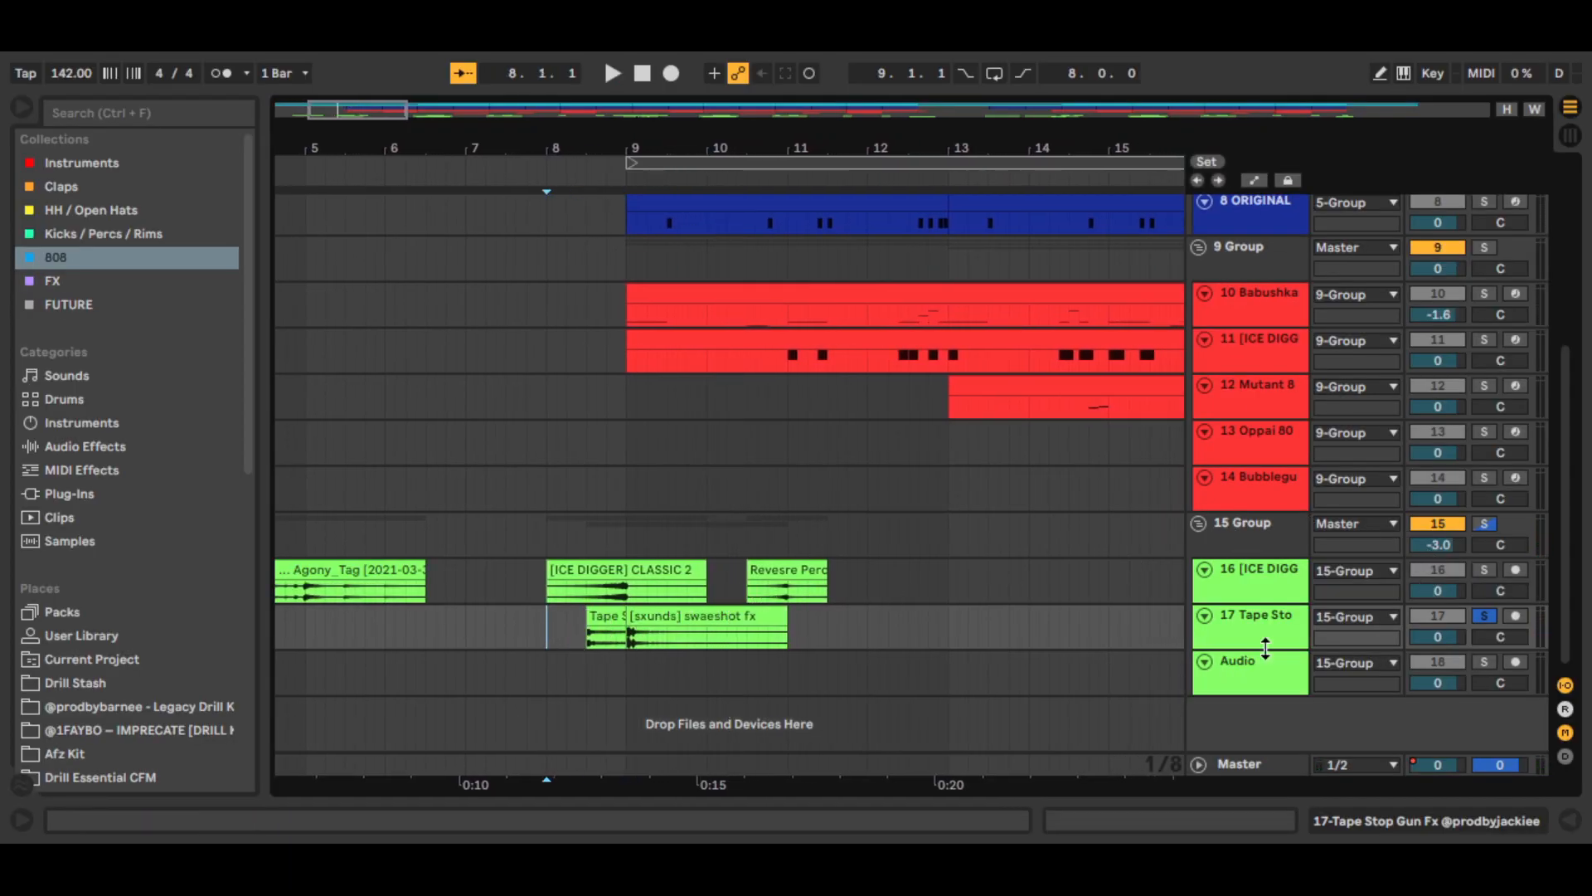
click(768, 585)
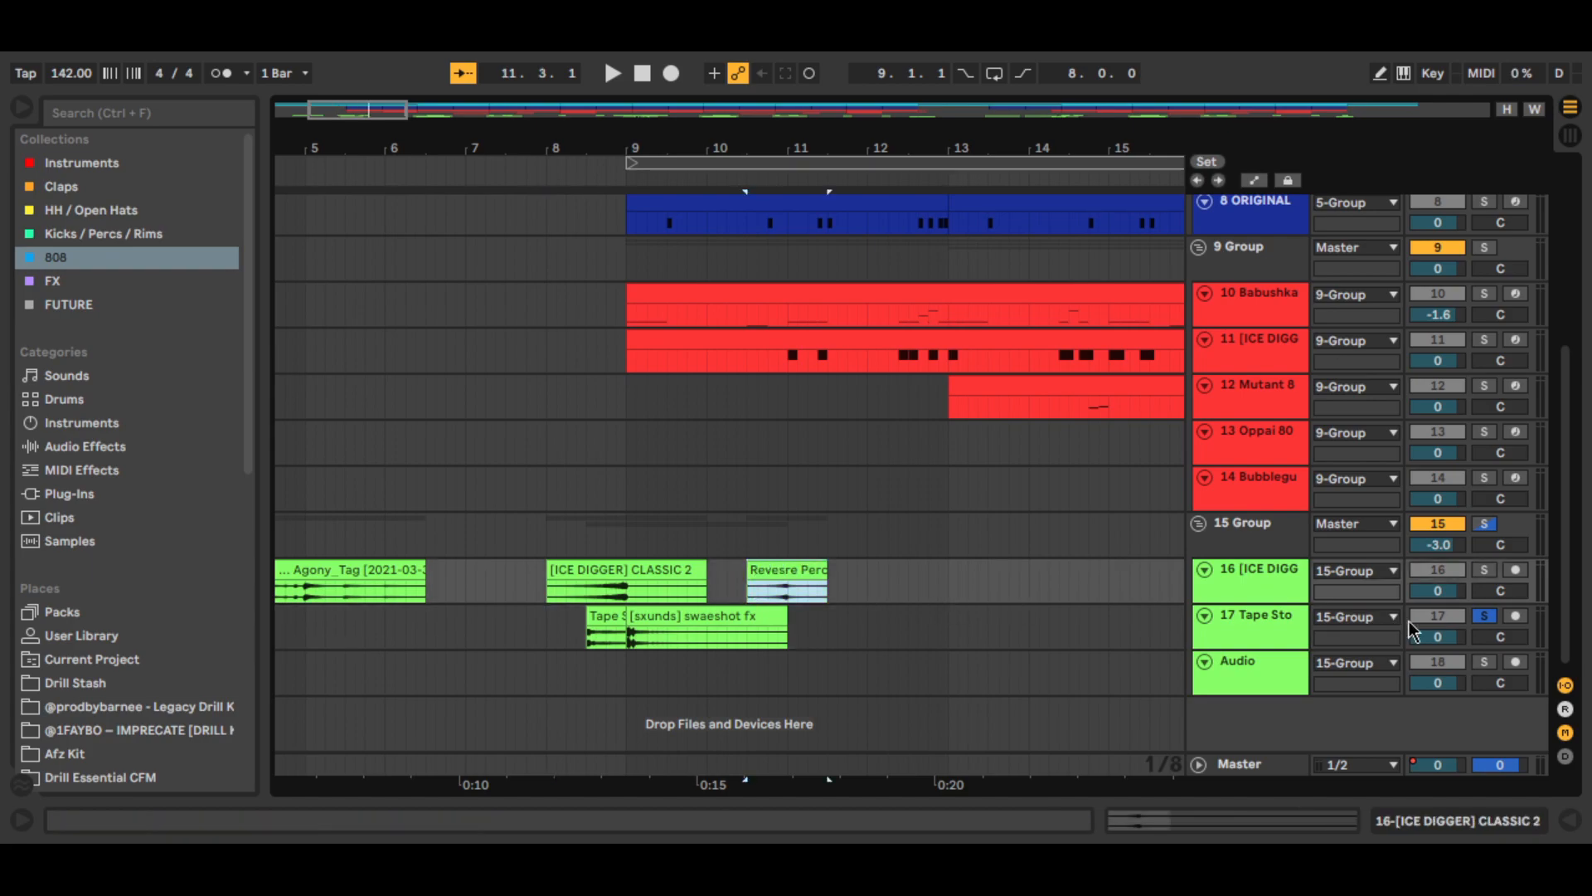
click(1482, 571)
key(space)
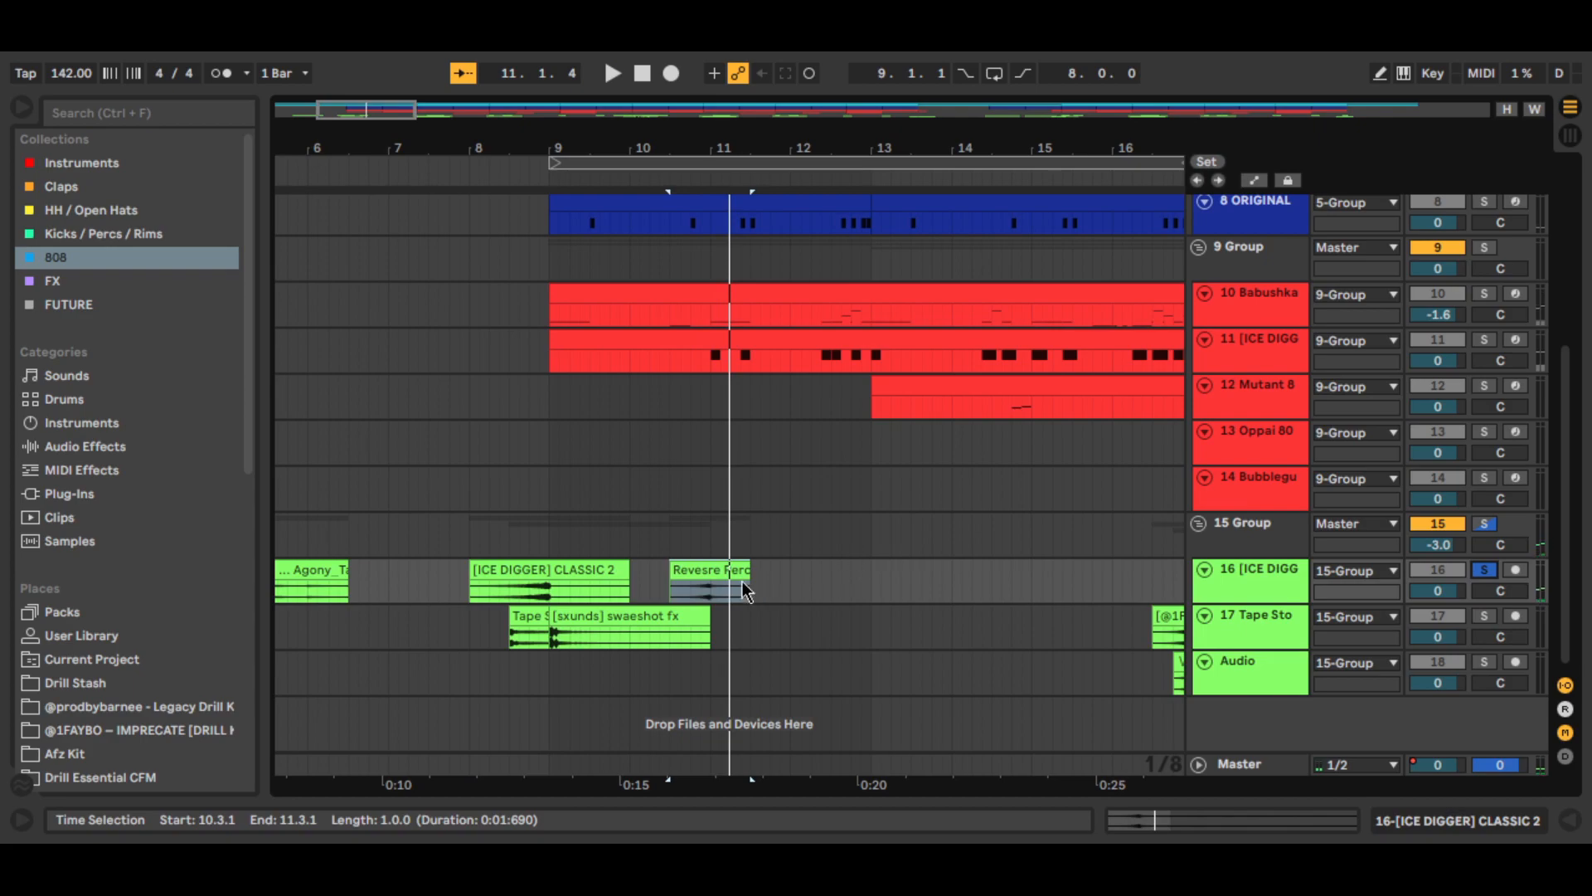
Step: Point out bar 11 on track 11, play the full mix from bar 8, and select the Revesre Perc clip
click(712, 370)
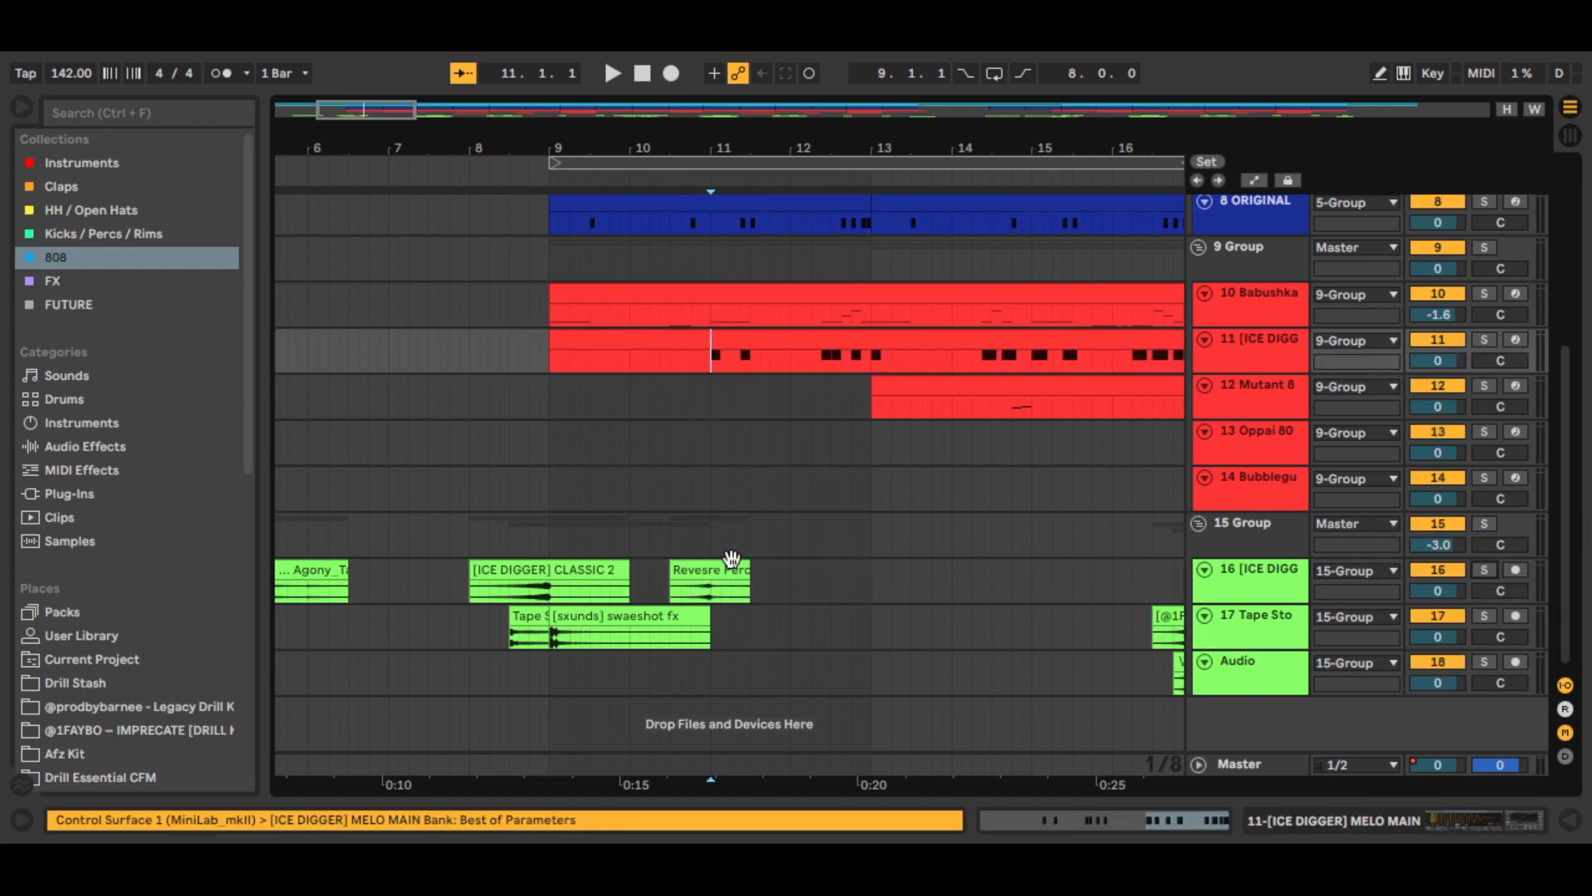
click(479, 538)
key(space)
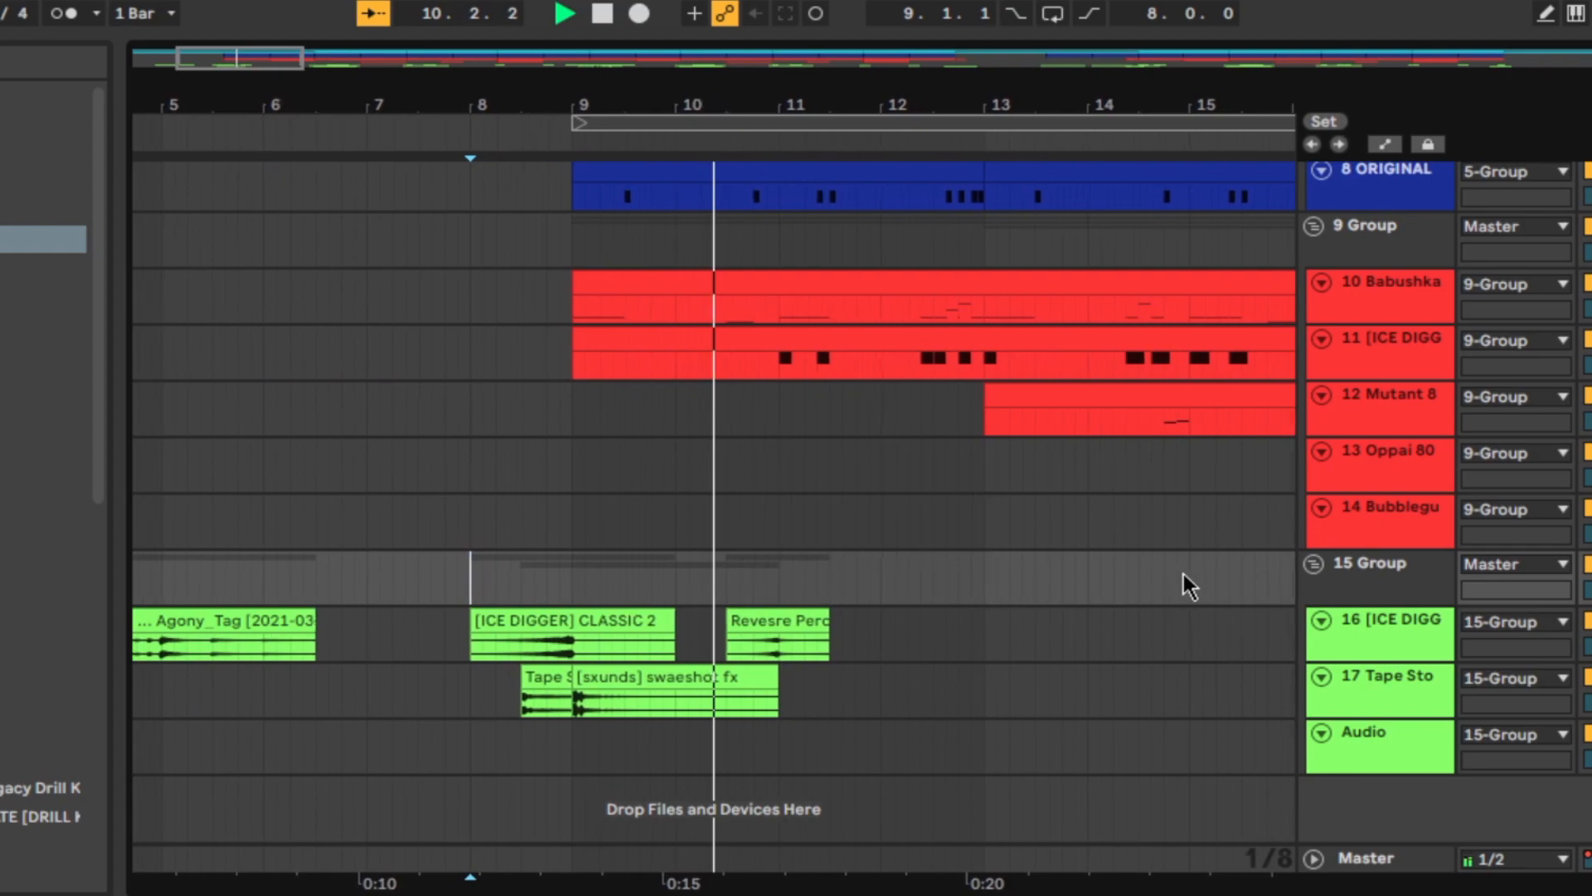
key(space)
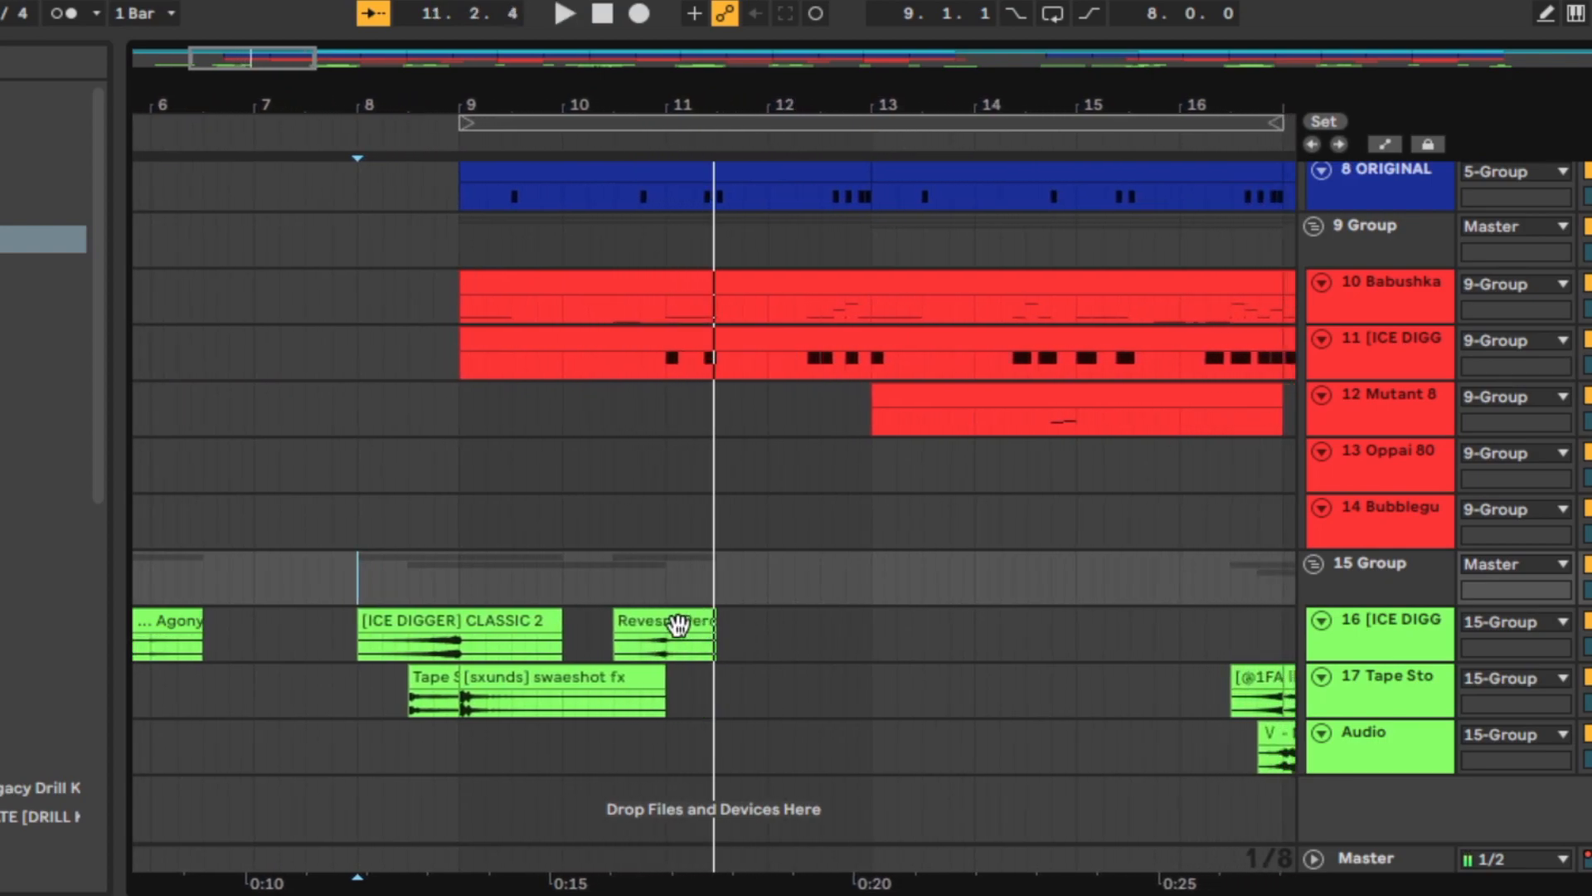
click(686, 624)
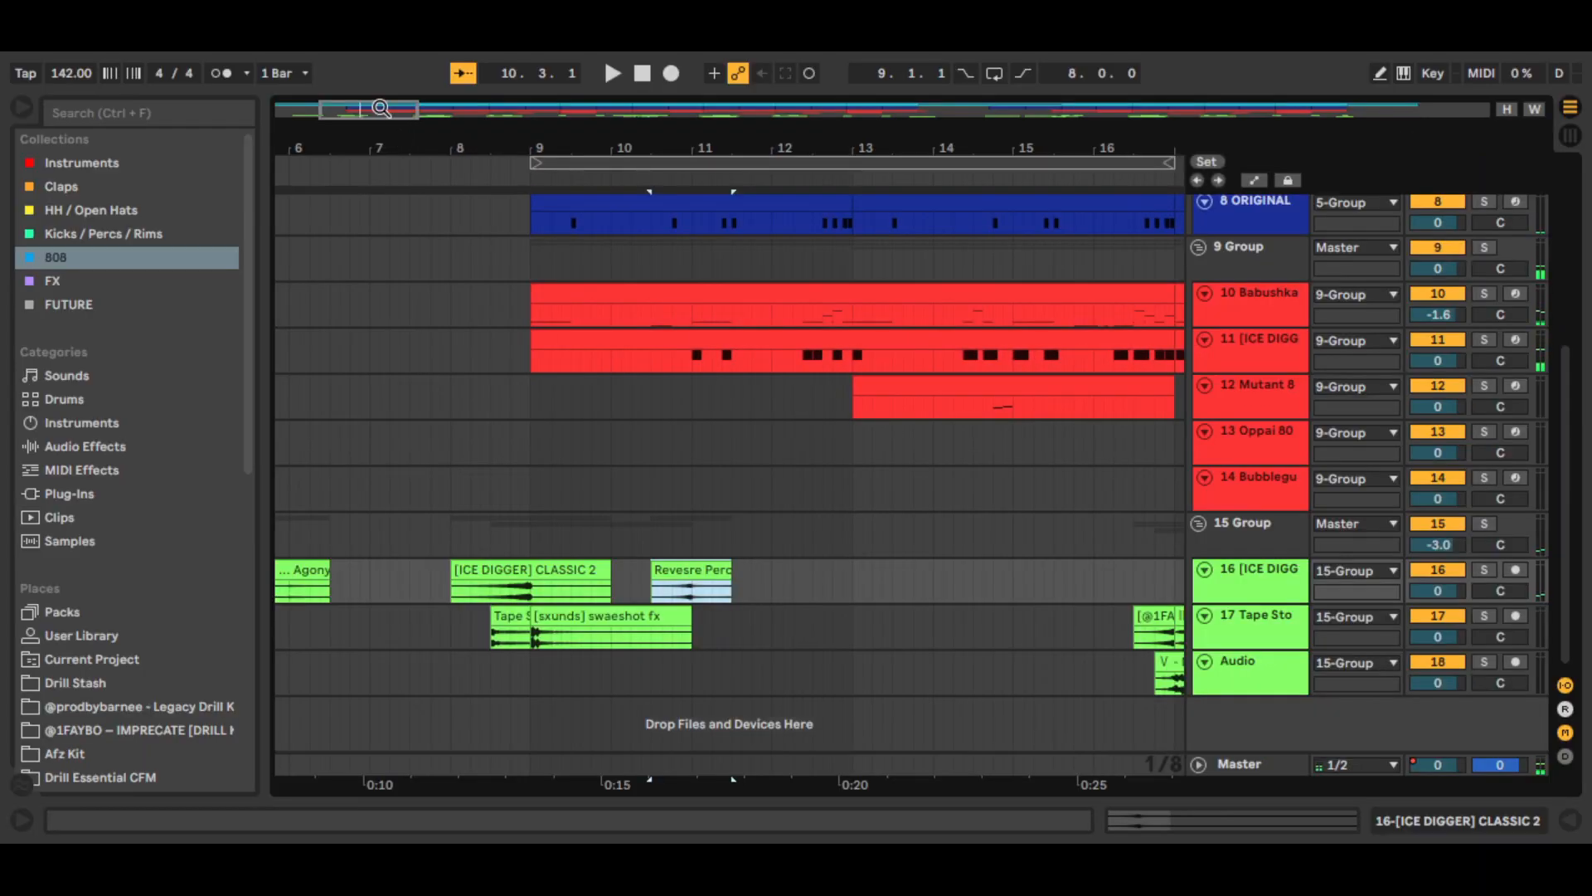
Step: Highlight bars 16 to 21 on the three effects tracks and point out the V - MOJO (FX) clip
drag(380, 107, 500, 146)
drag(466, 591, 916, 659)
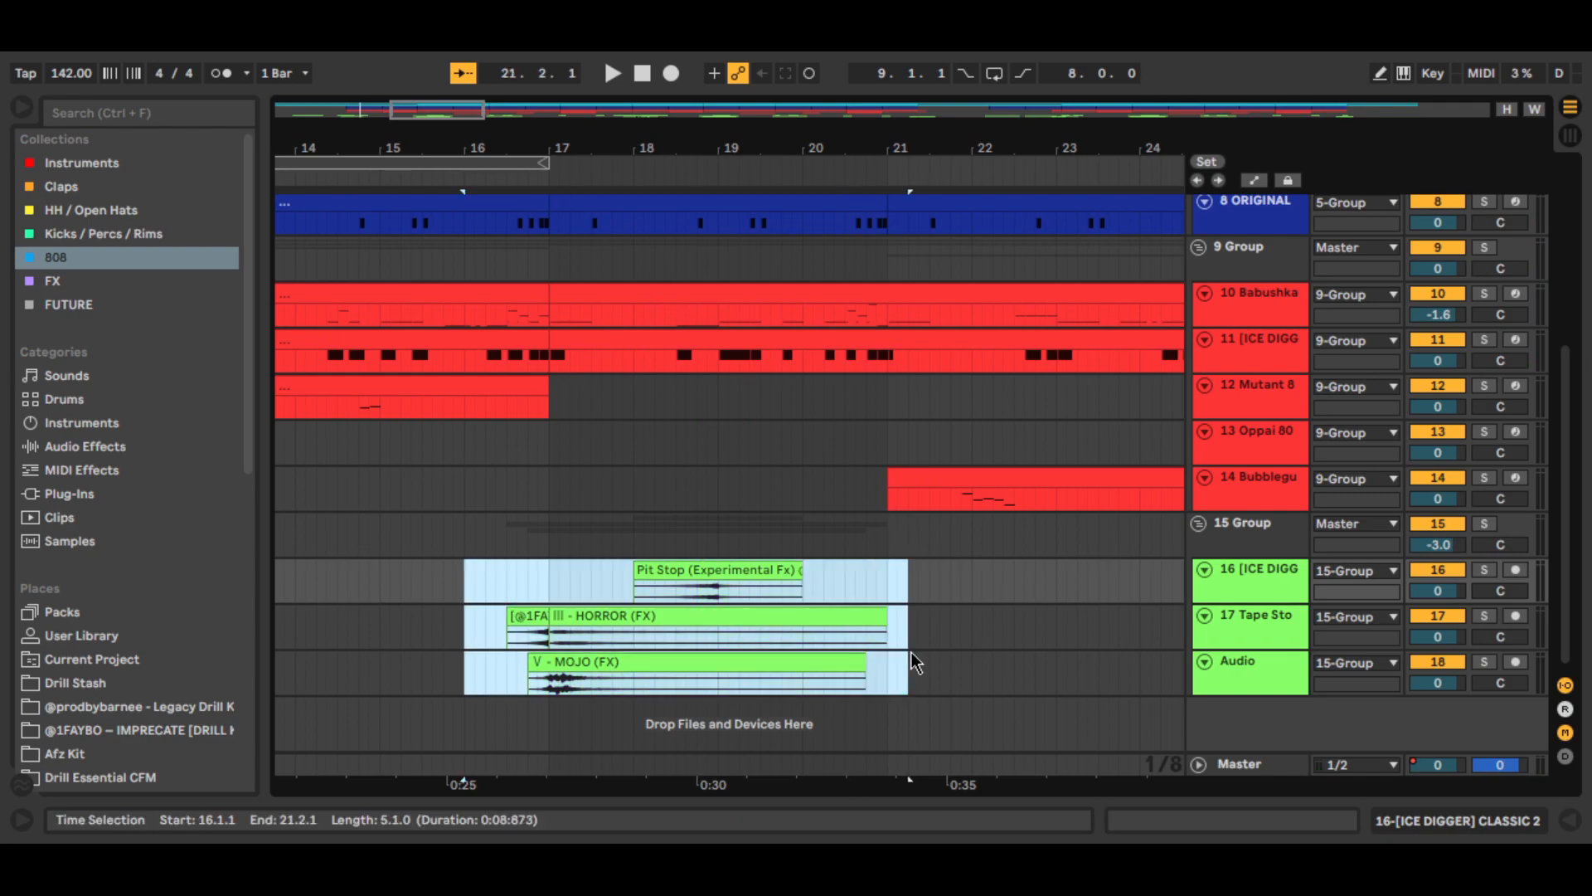
click(890, 676)
click(465, 591)
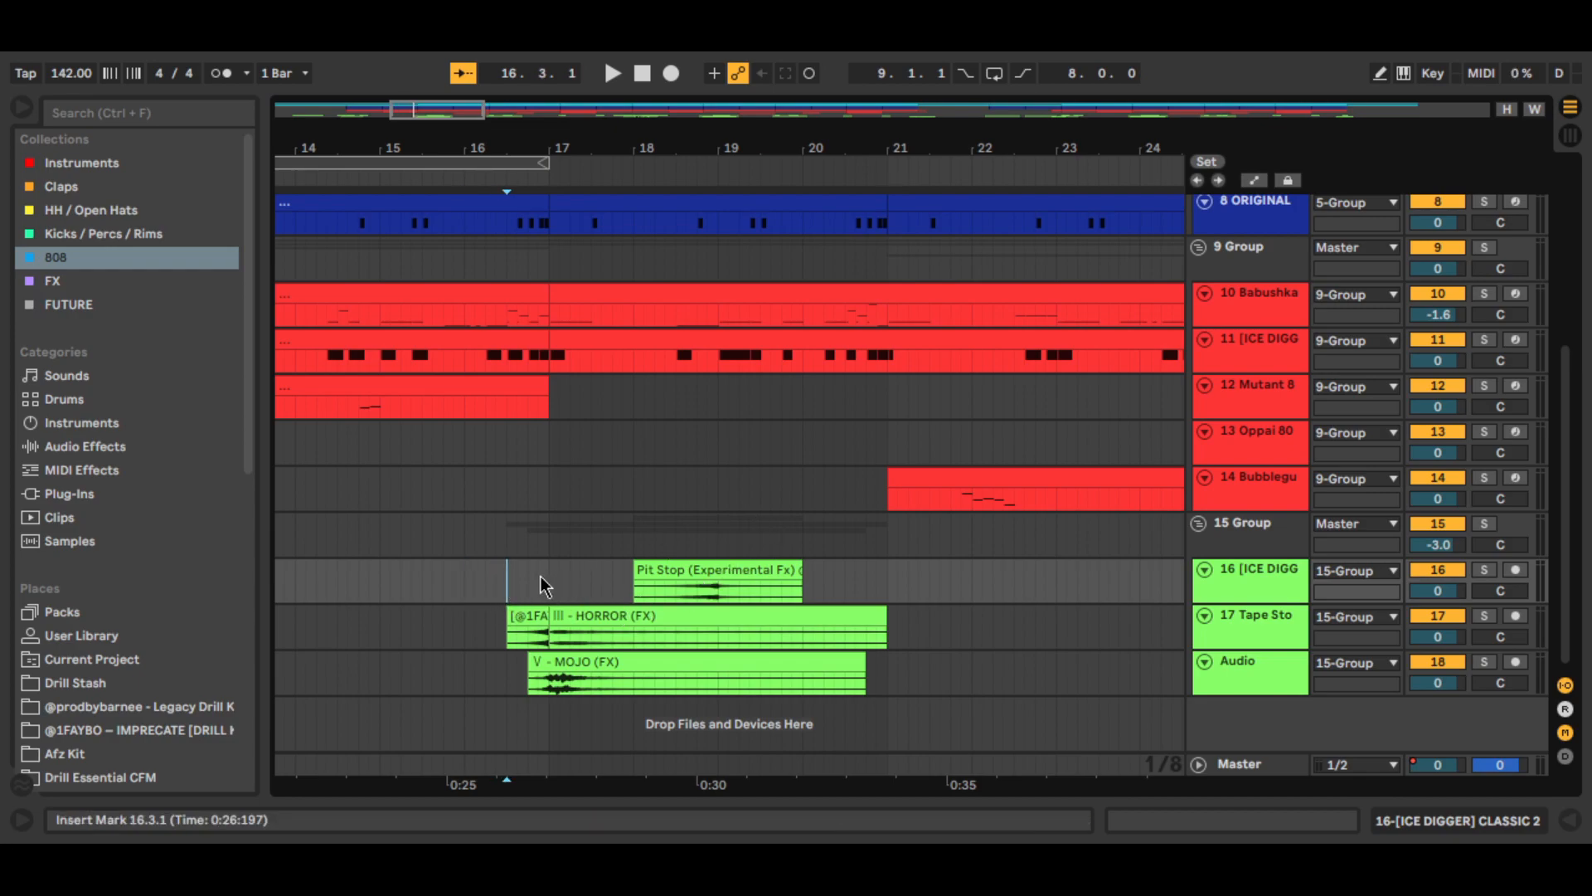
click(521, 616)
click(574, 669)
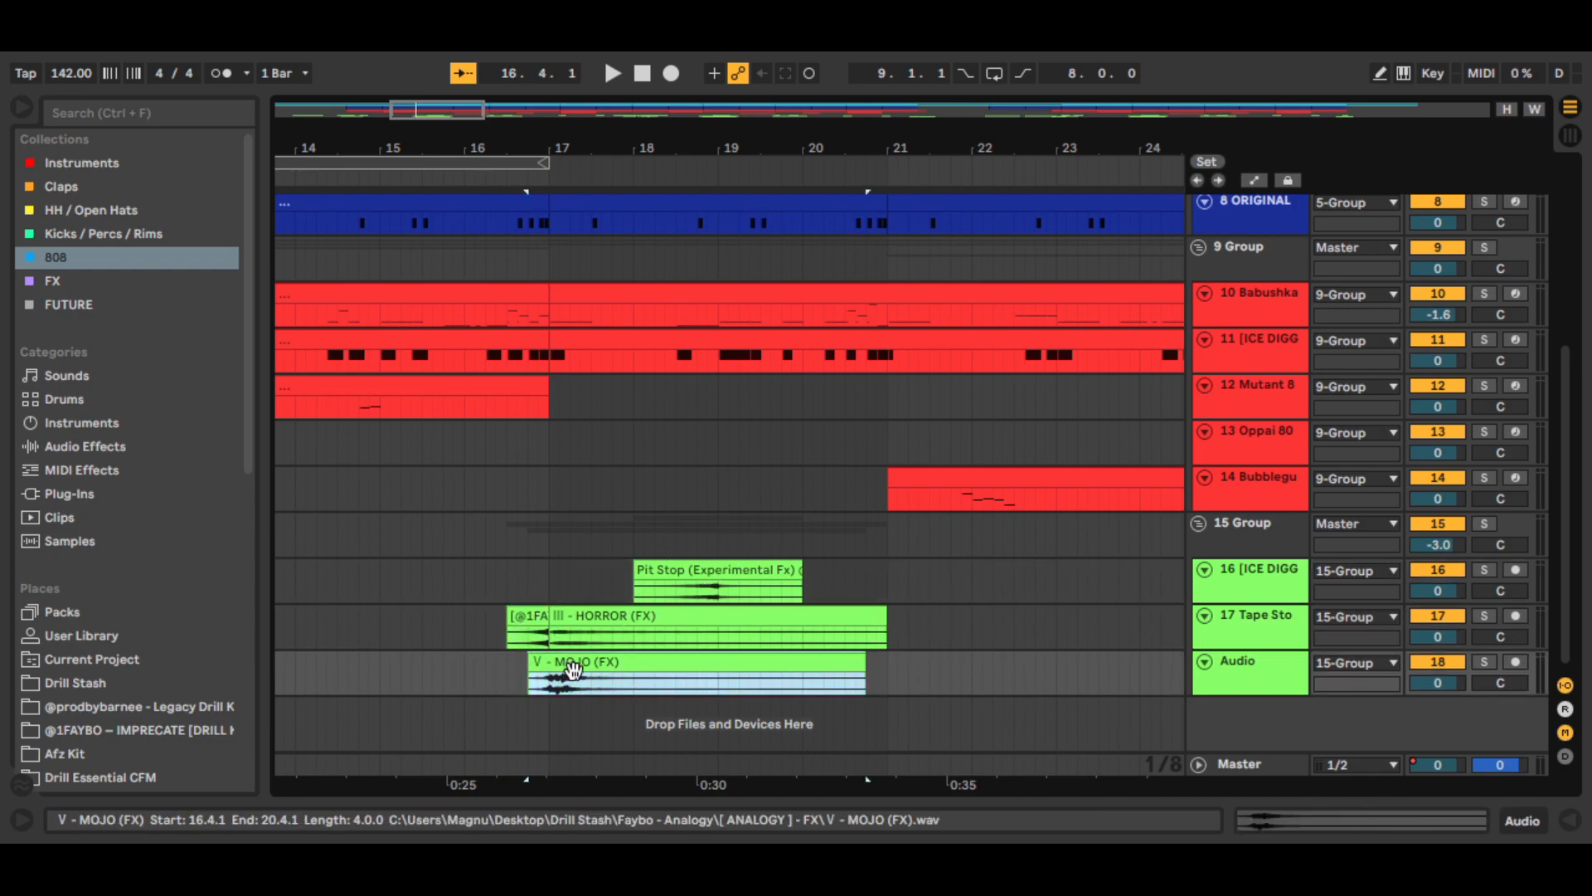
Step: Select the III - HORROR (FX) clip at bar 17, audition it with track 17 soloed, and unsolo the track
click(690, 627)
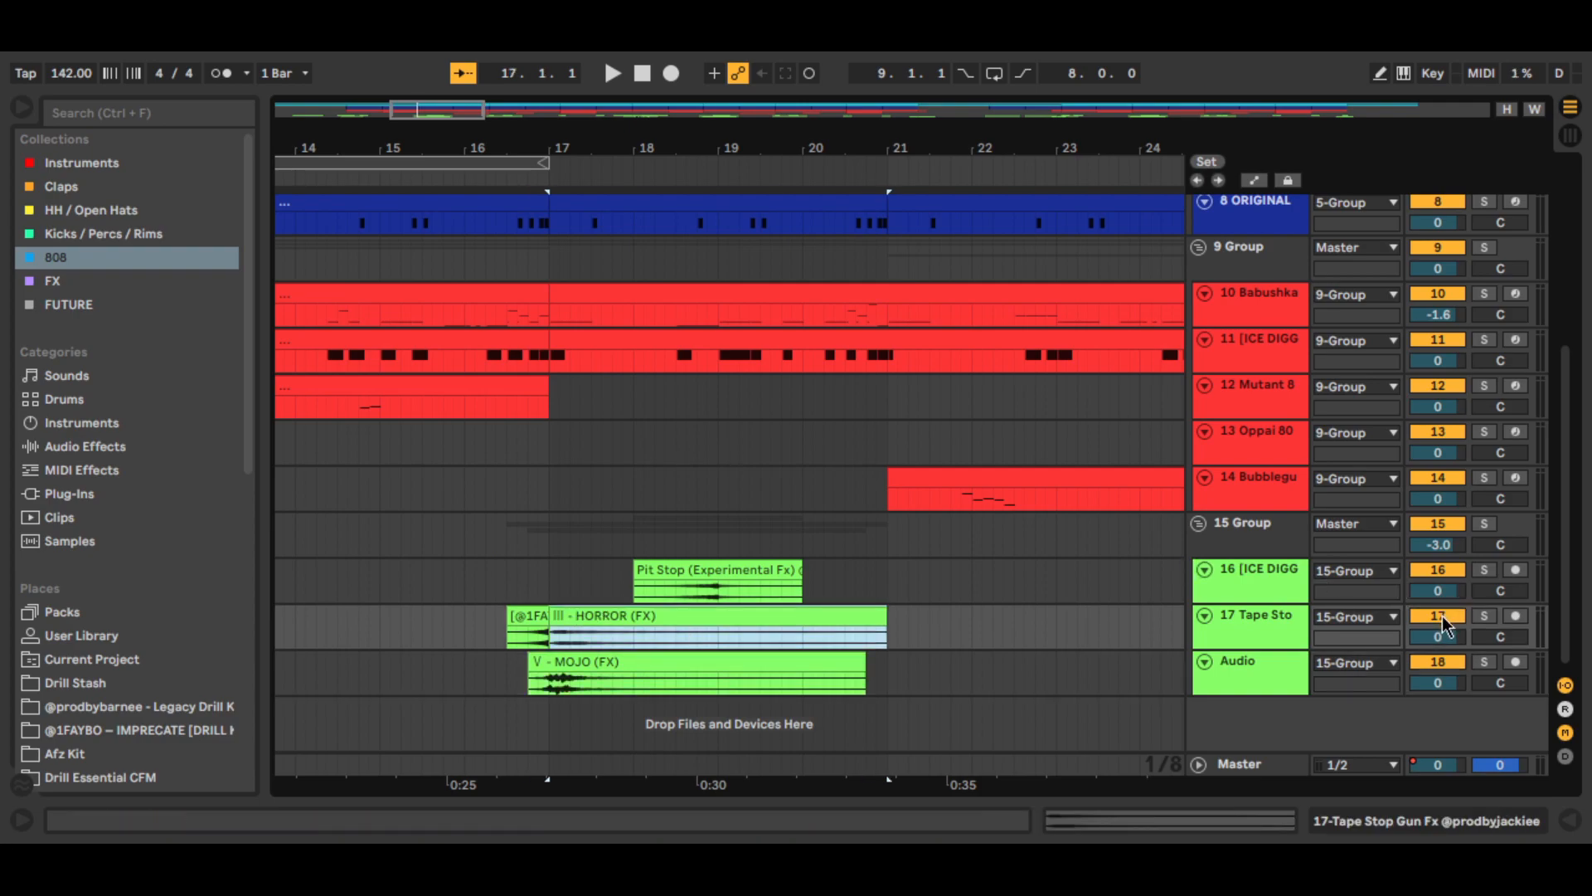
click(1483, 618)
key(space)
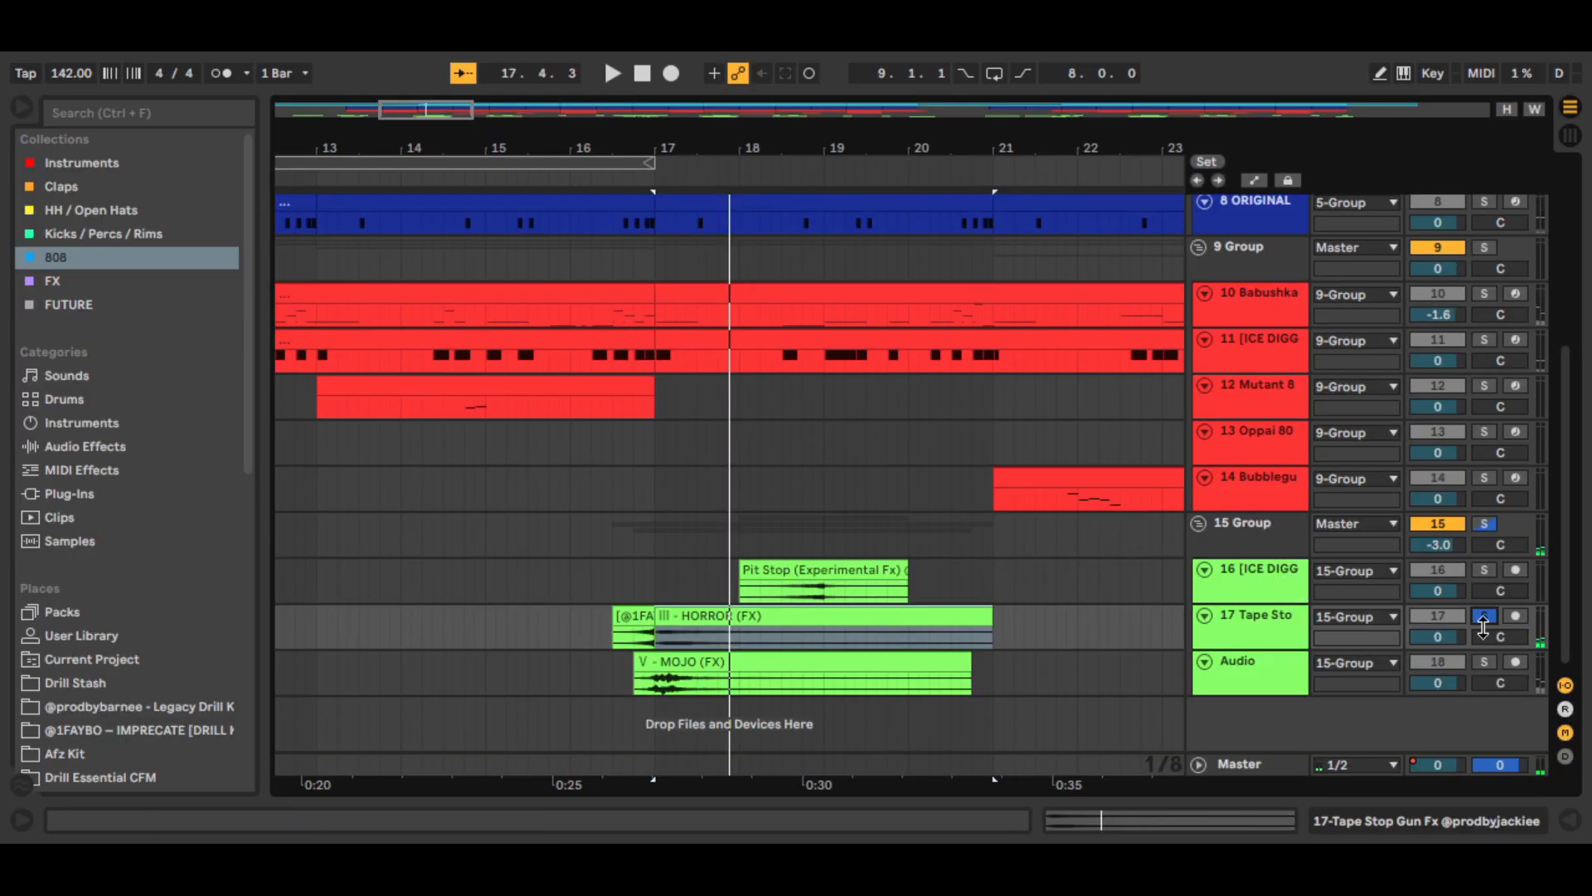
click(1484, 617)
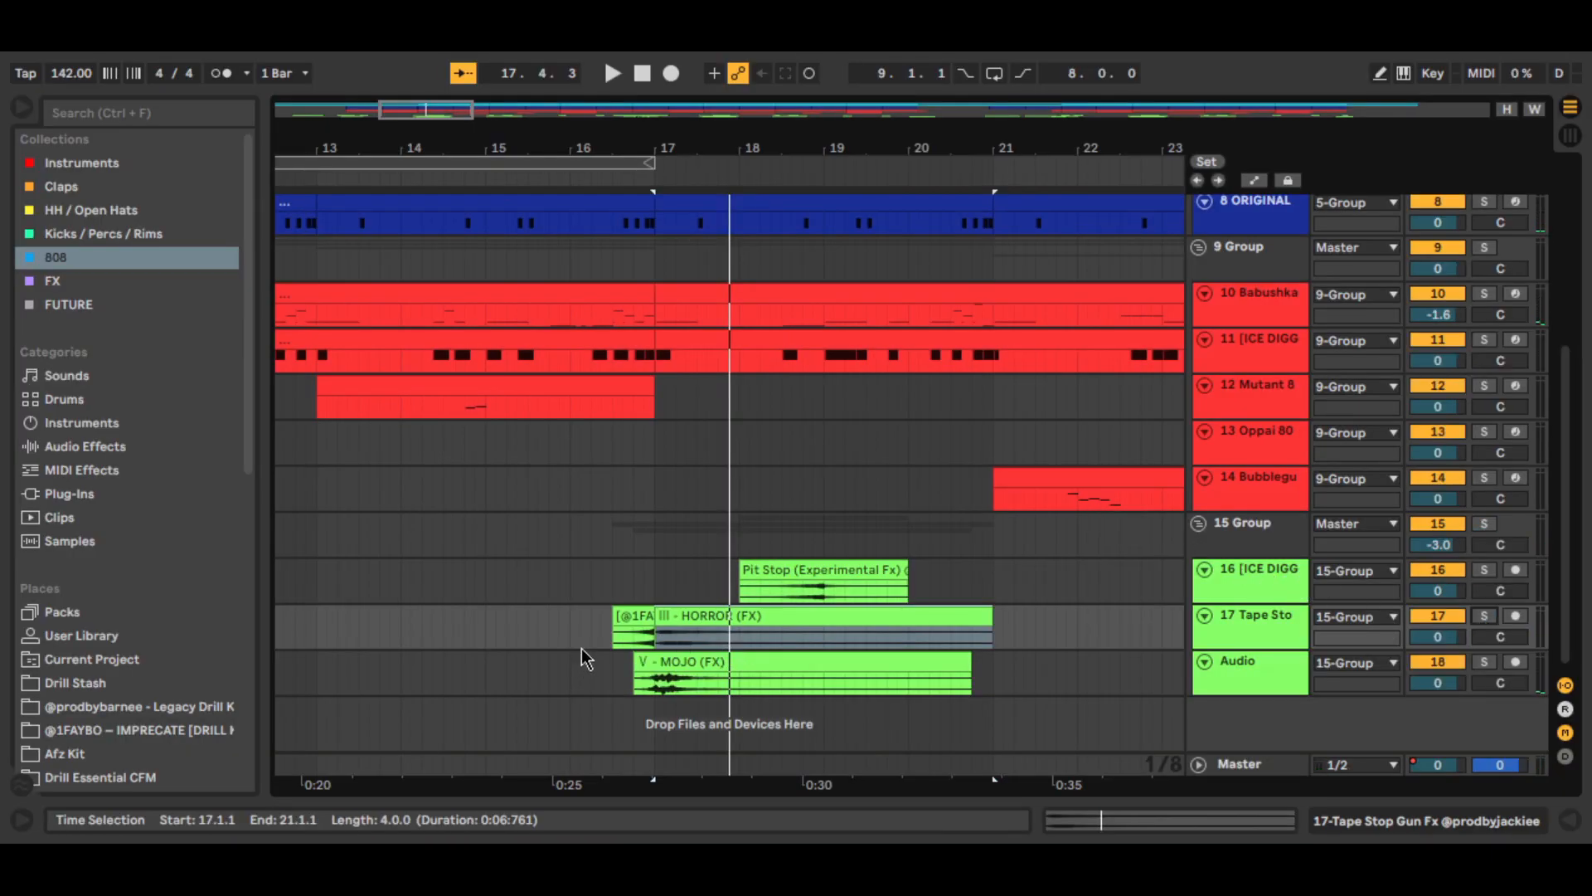
Step: Select the Pit Stop (Experimental Fx) clip at bar 18, solo track 16, and point out the track 11 clip above it
click(824, 571)
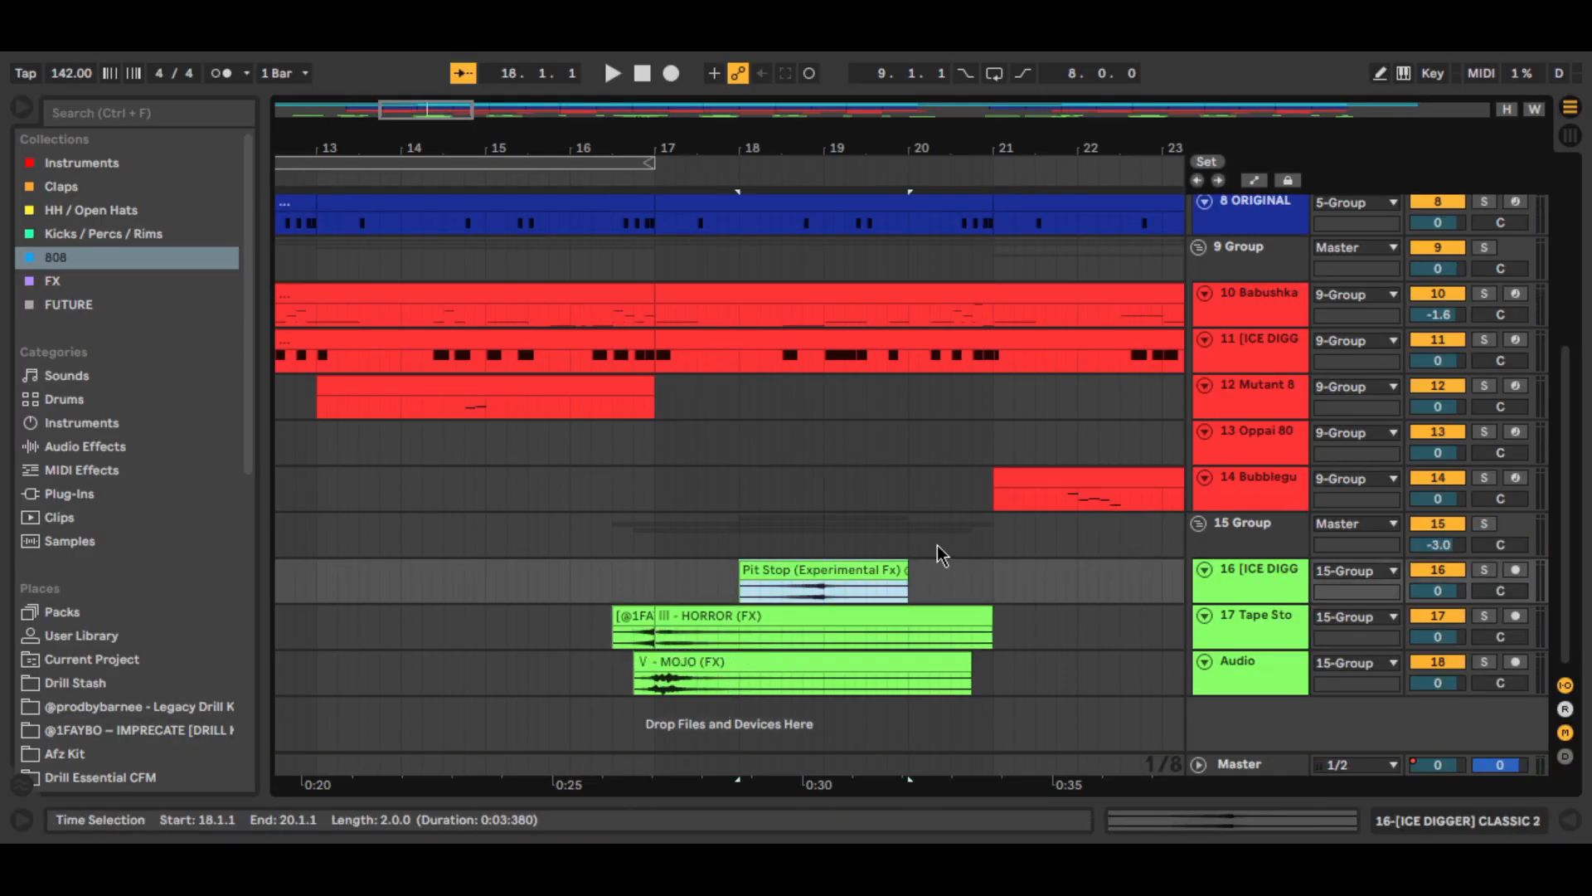
click(1486, 574)
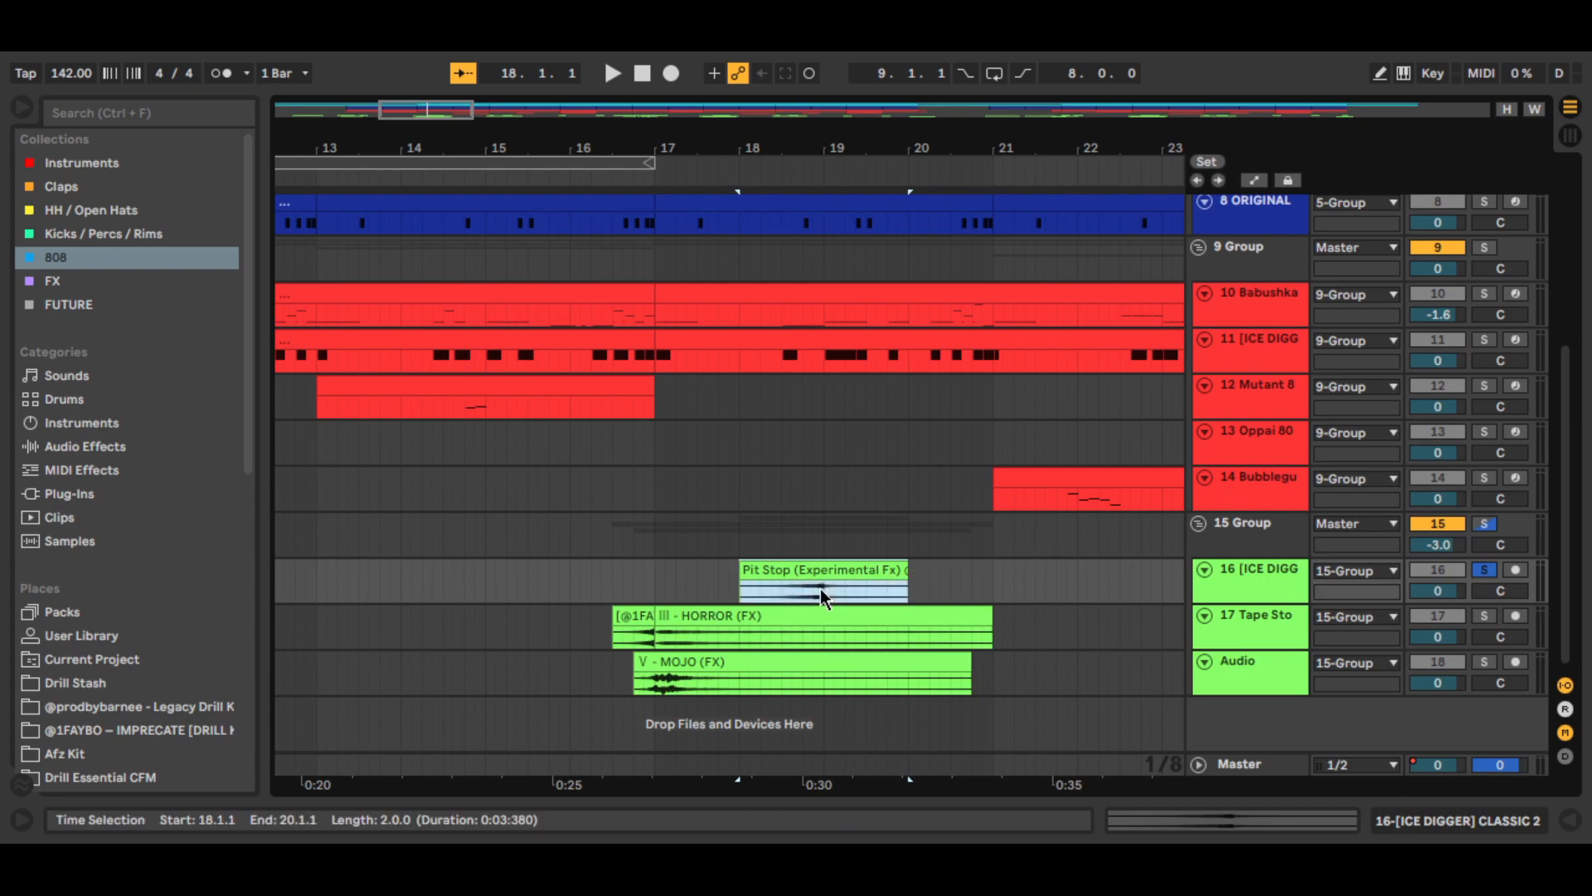
click(846, 348)
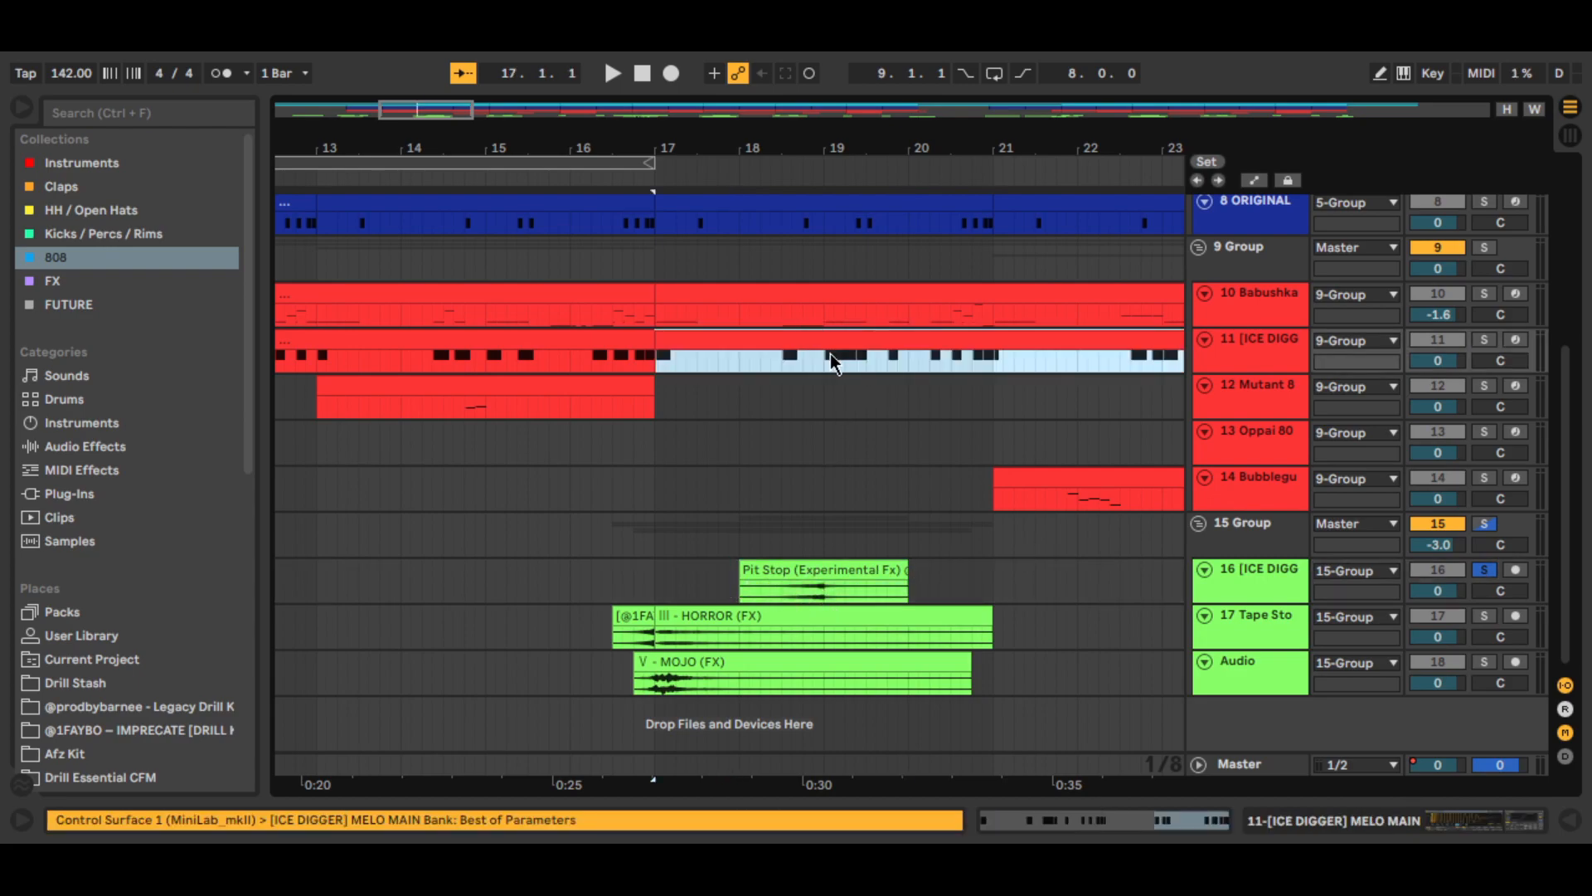
click(824, 364)
Step: Play the full mix from bar 16, replay from 16.3.1 with the effects group soloed, and unsolo the group
click(580, 580)
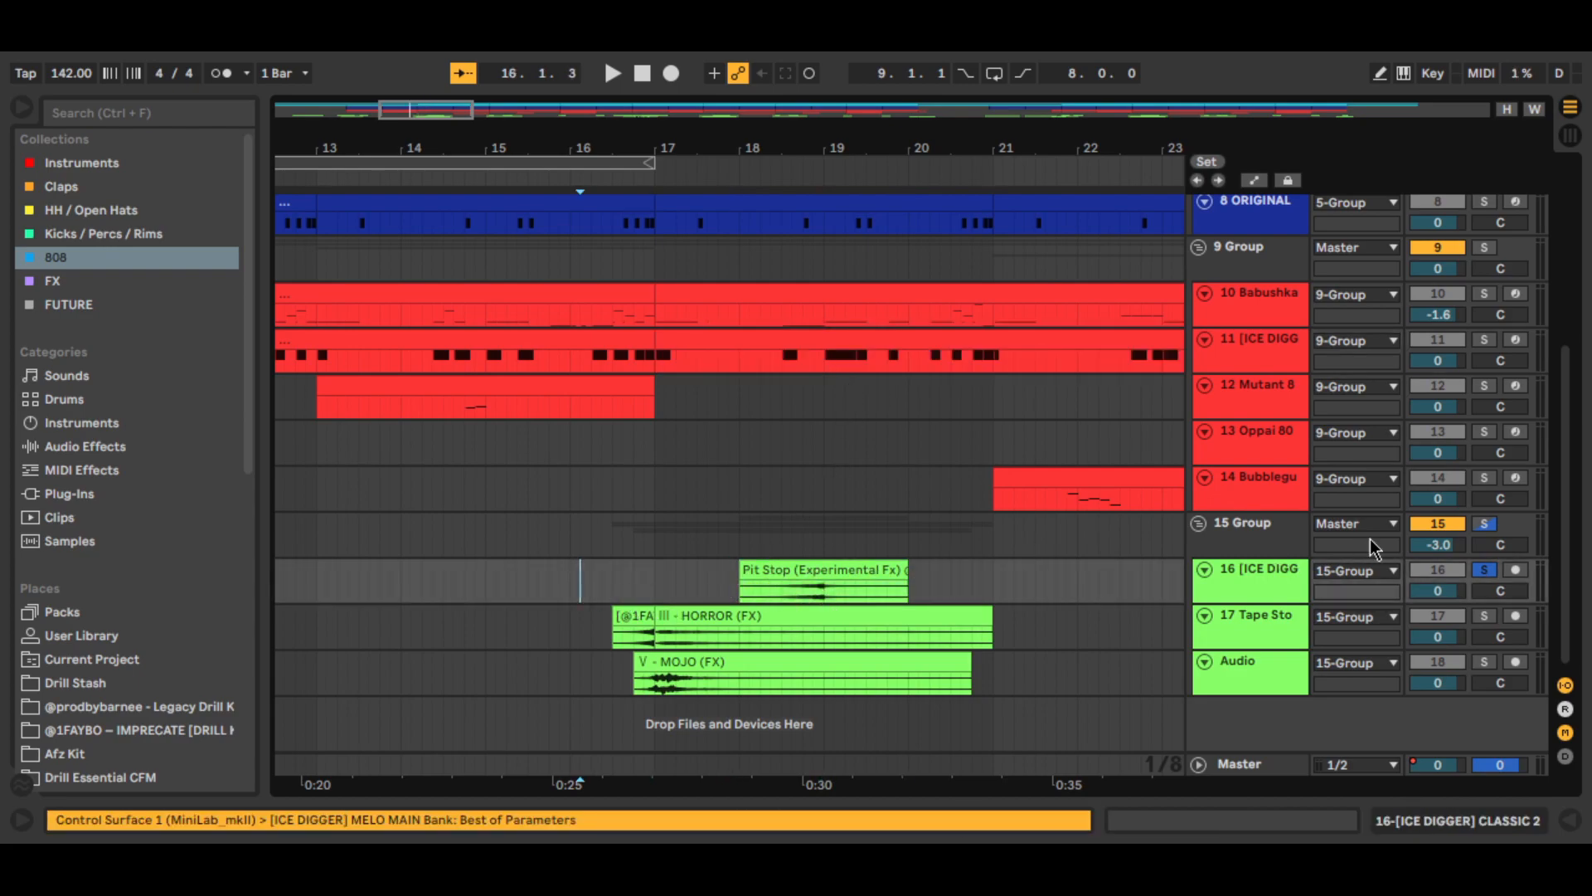
key(space)
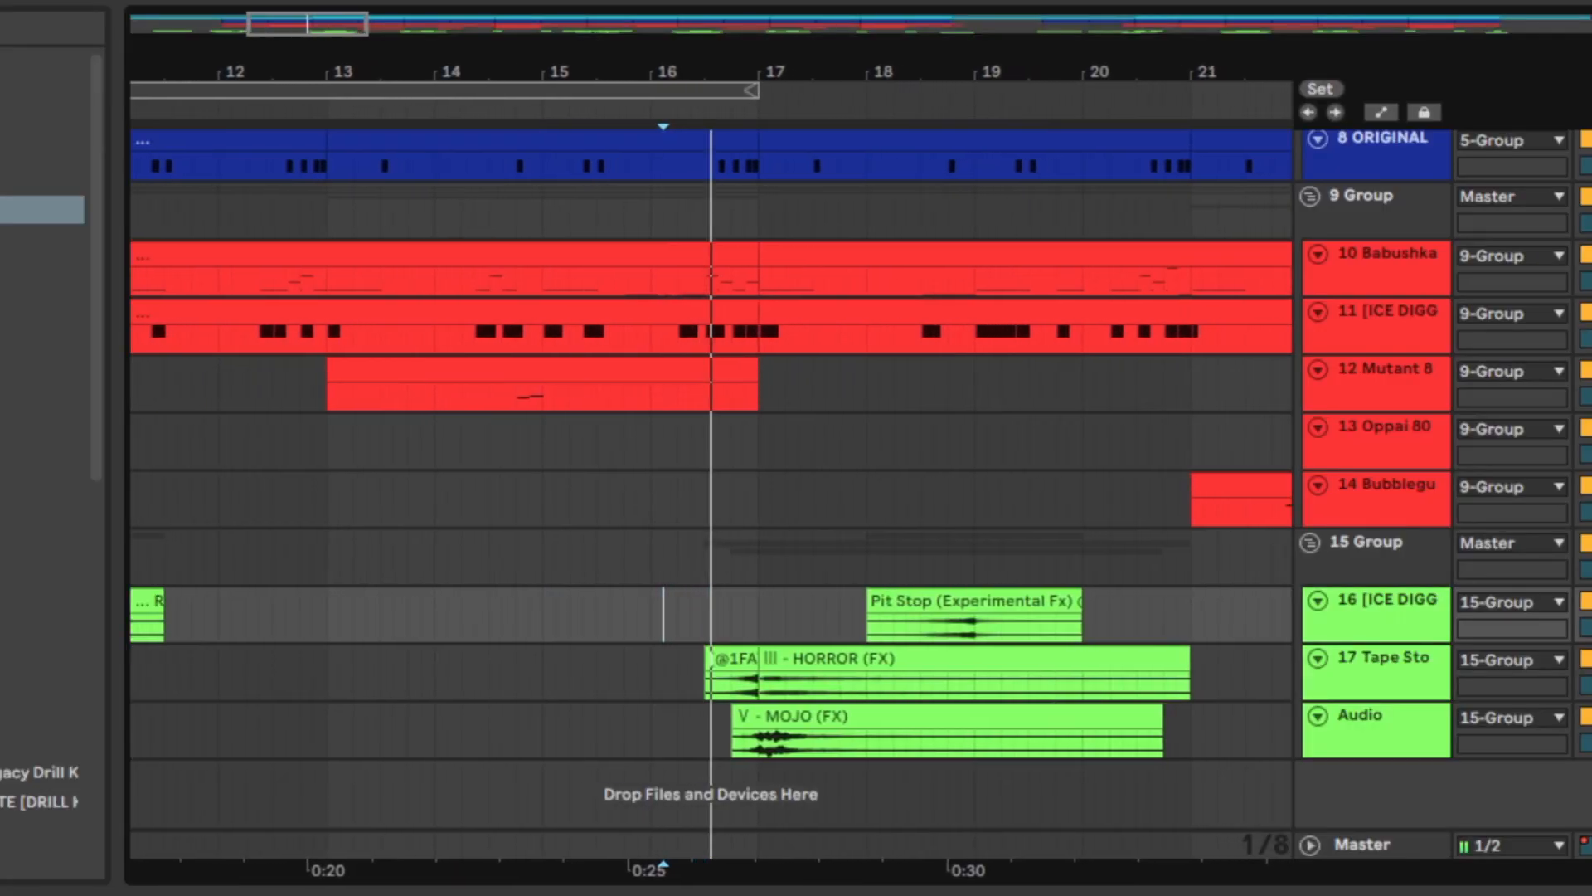
click(1487, 525)
click(684, 672)
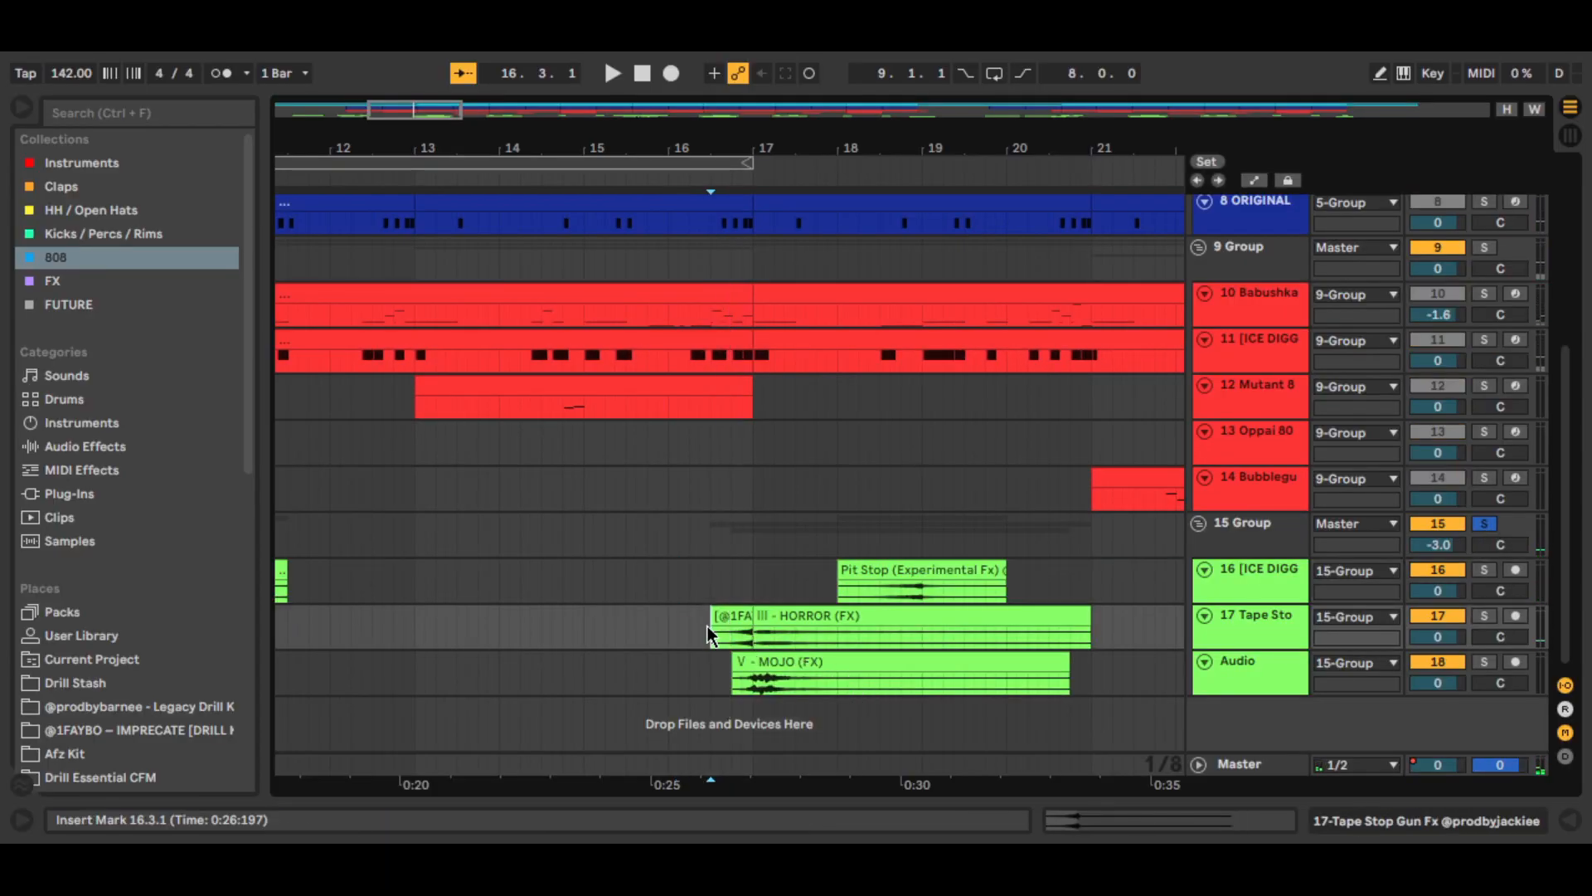
key(space)
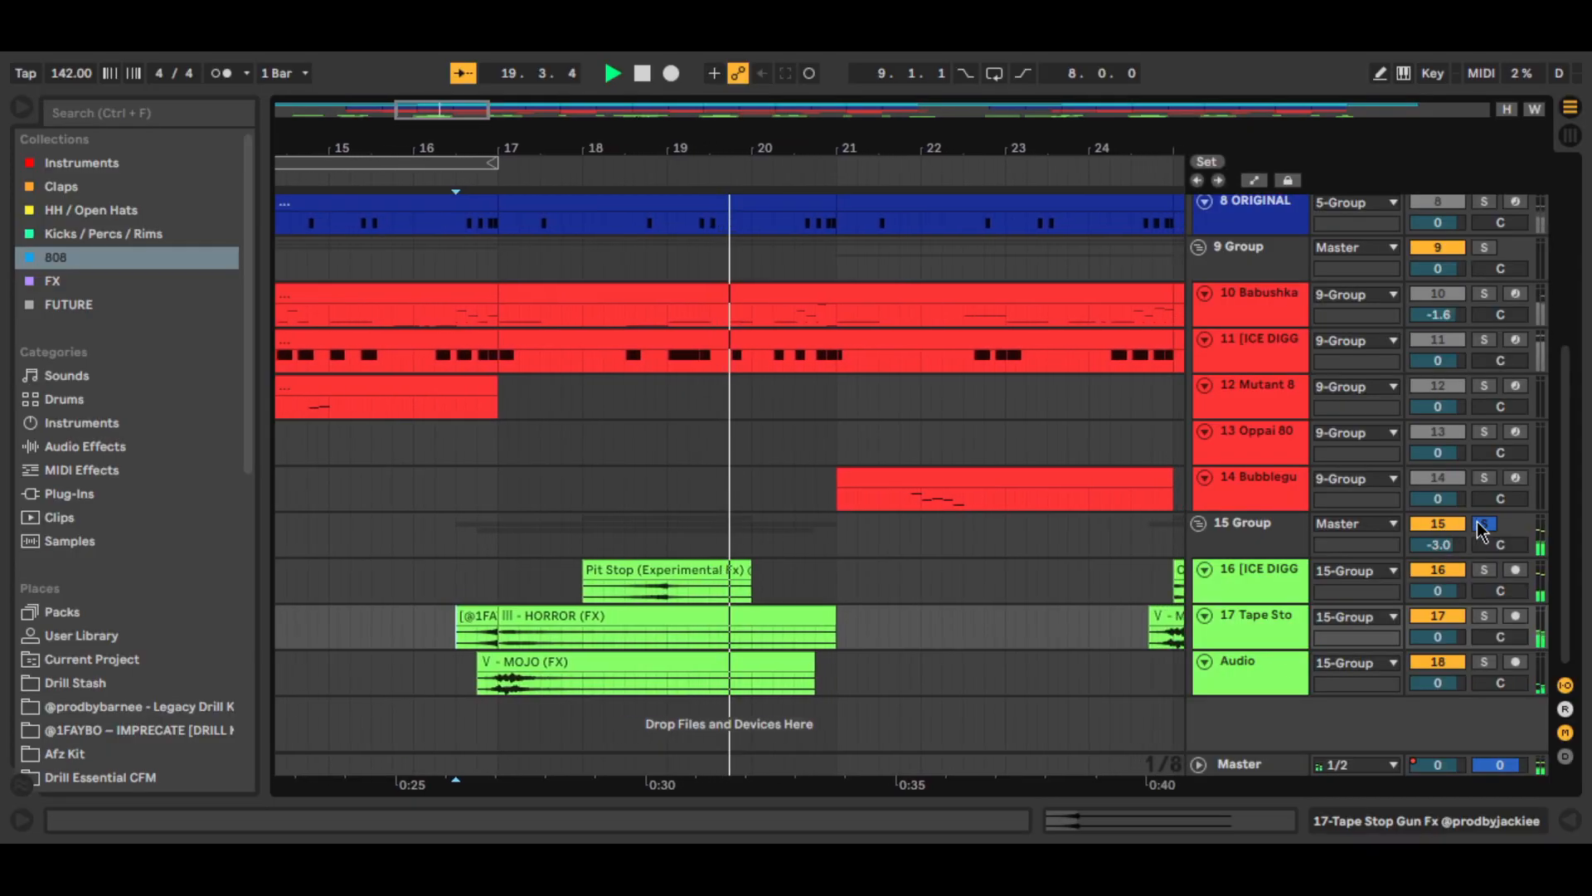
click(1484, 525)
click(460, 583)
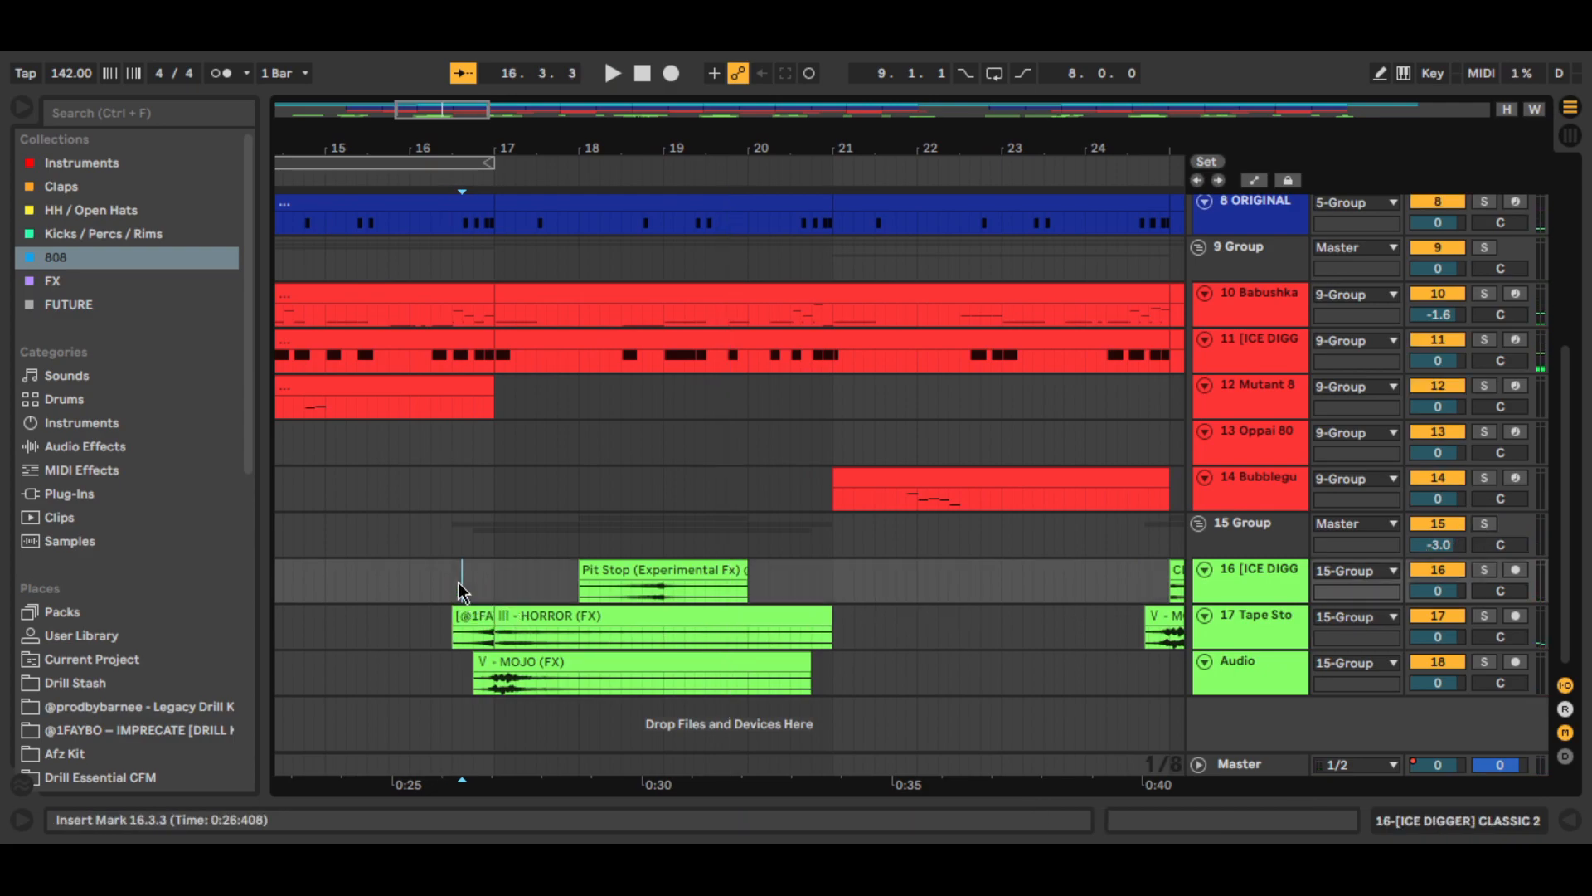
Step: Play the full mix from bar 16 into bar 19 with all three effects tracks active
key(space)
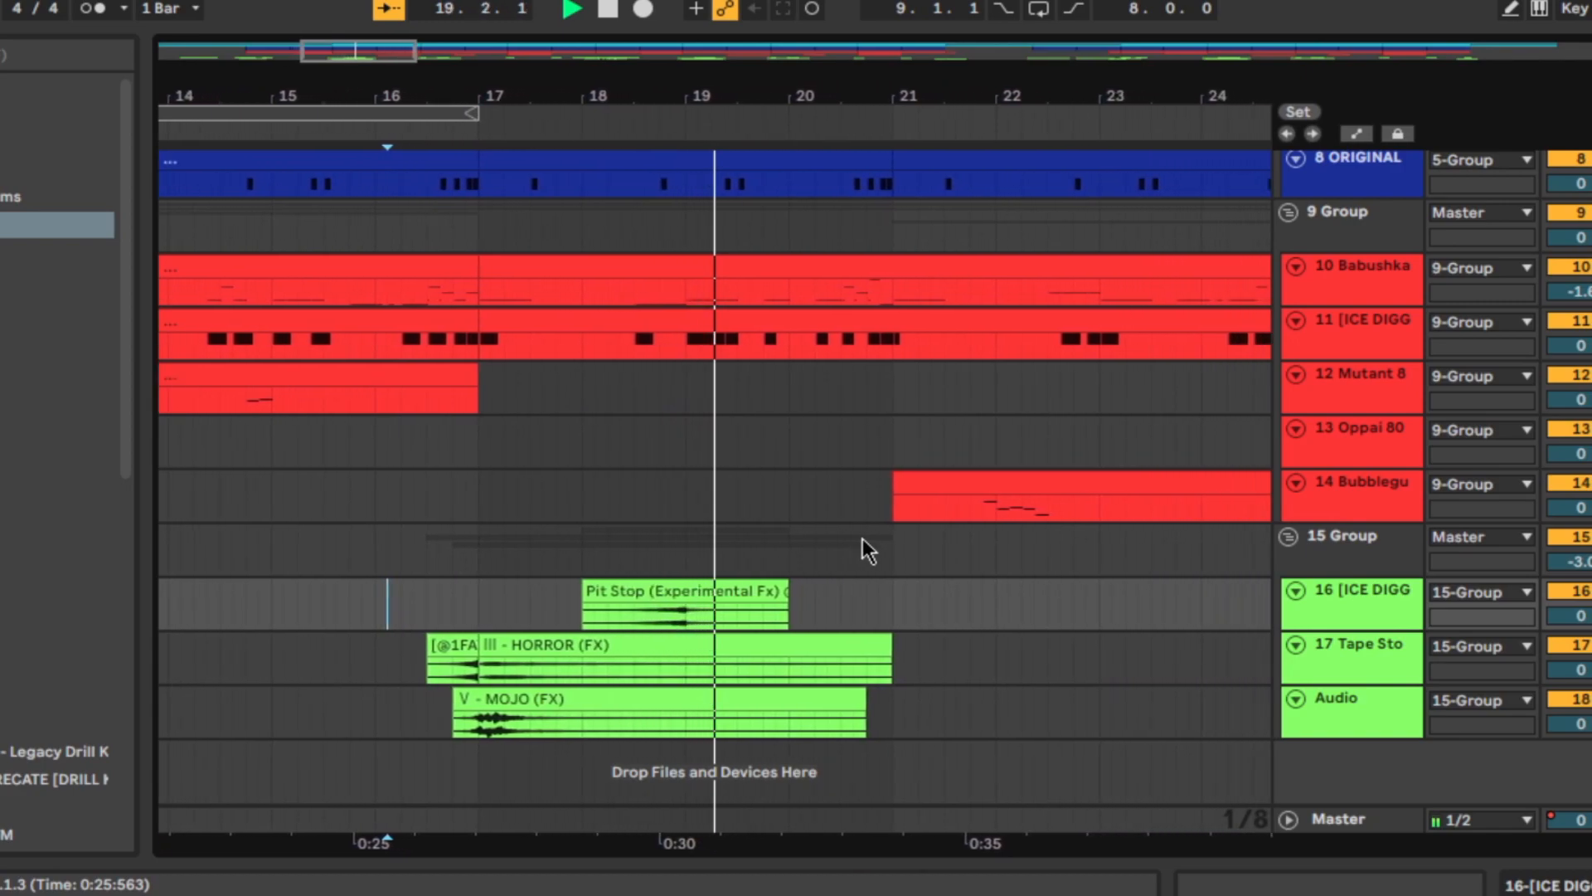
key(space)
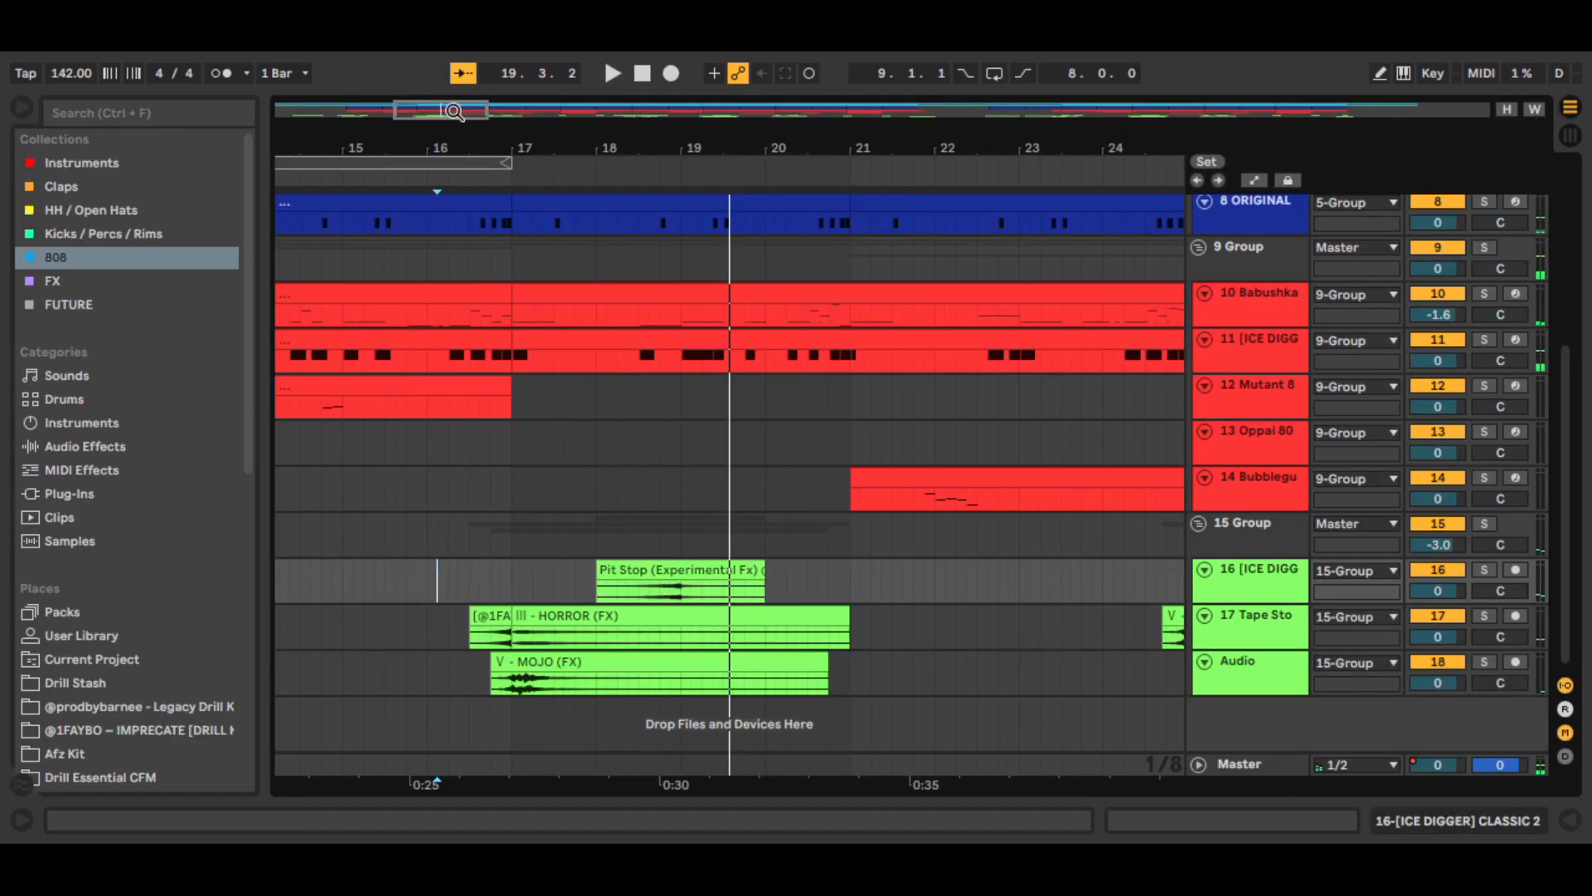
Step: Select the ARISE clip on track 16 from bar 39 to 41 and play it in the full mix
drag(465, 115, 670, 118)
drag(457, 588, 650, 591)
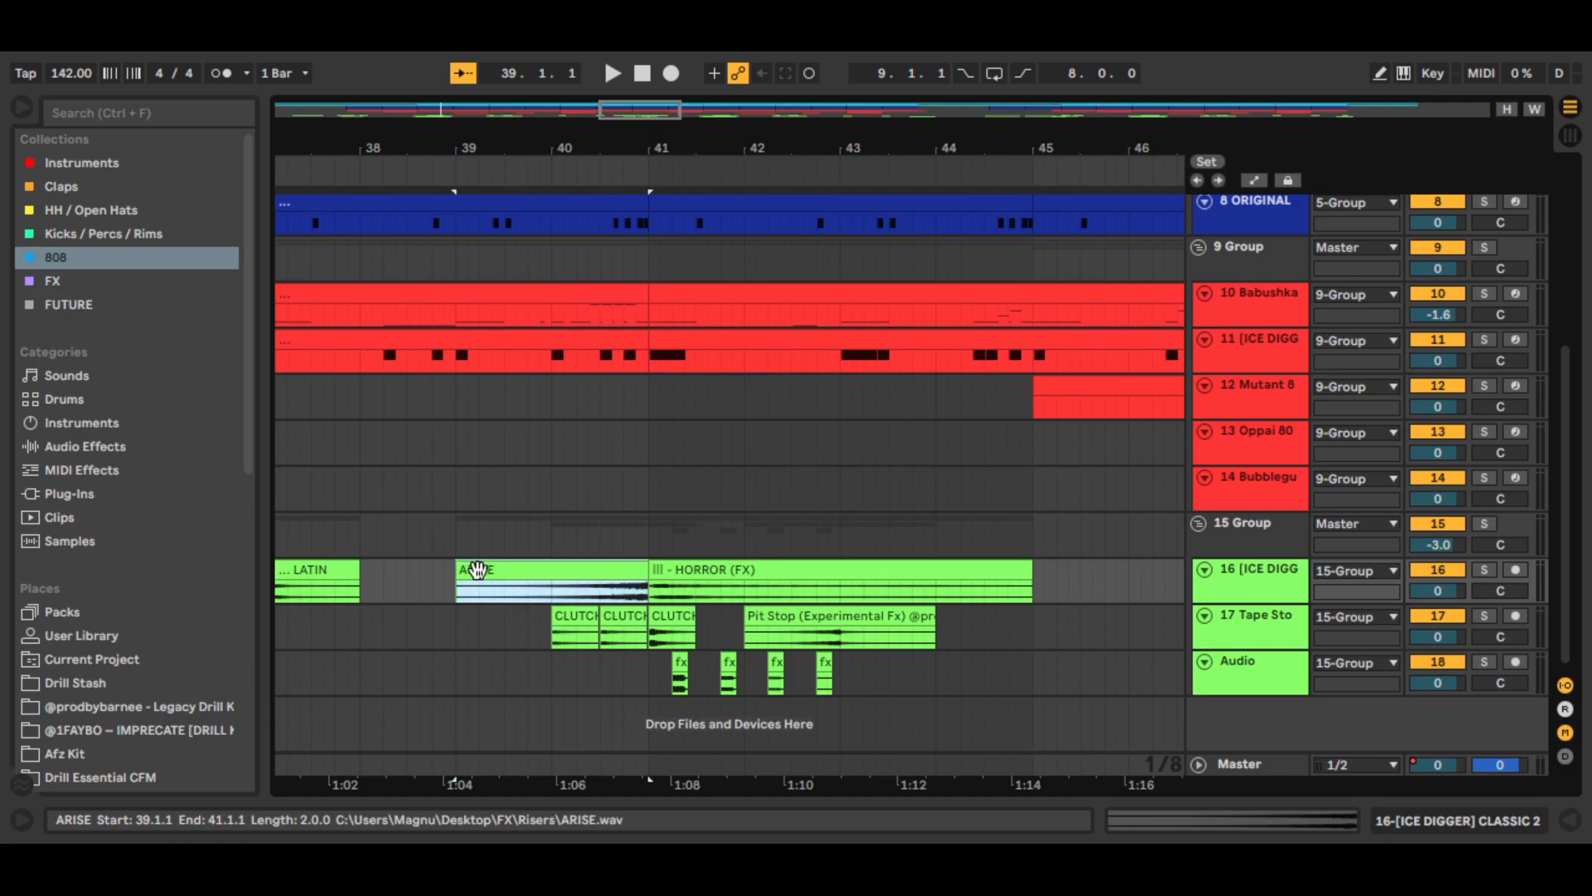
key(space)
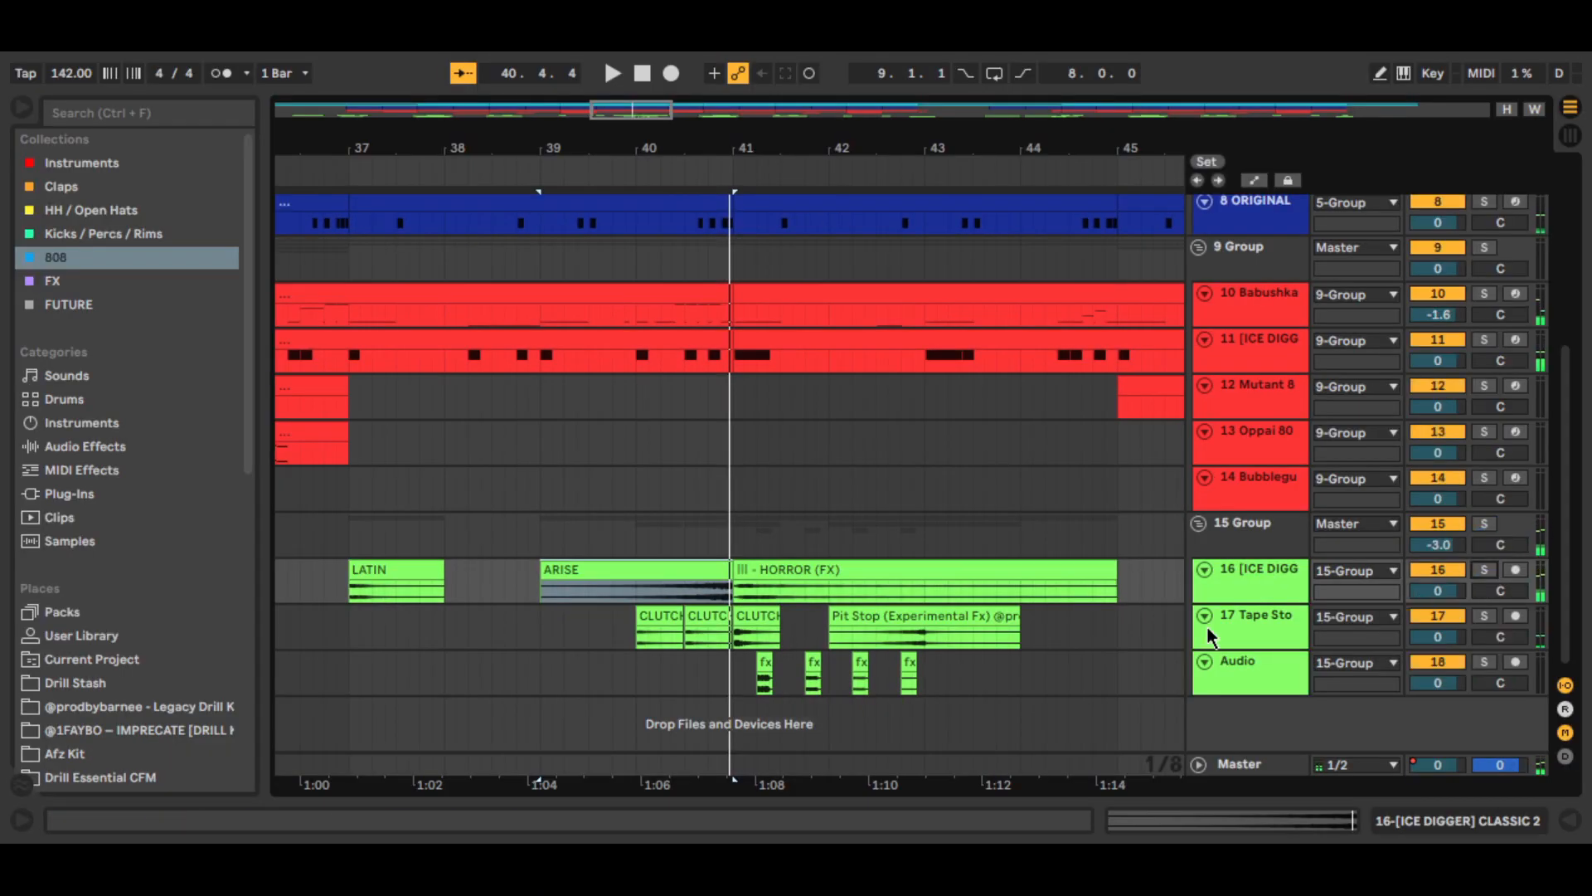
Step: Point out the CLUTCH clips at bars 40 and 41 on track 17 and set playback to start at bar 40
click(616, 644)
click(651, 614)
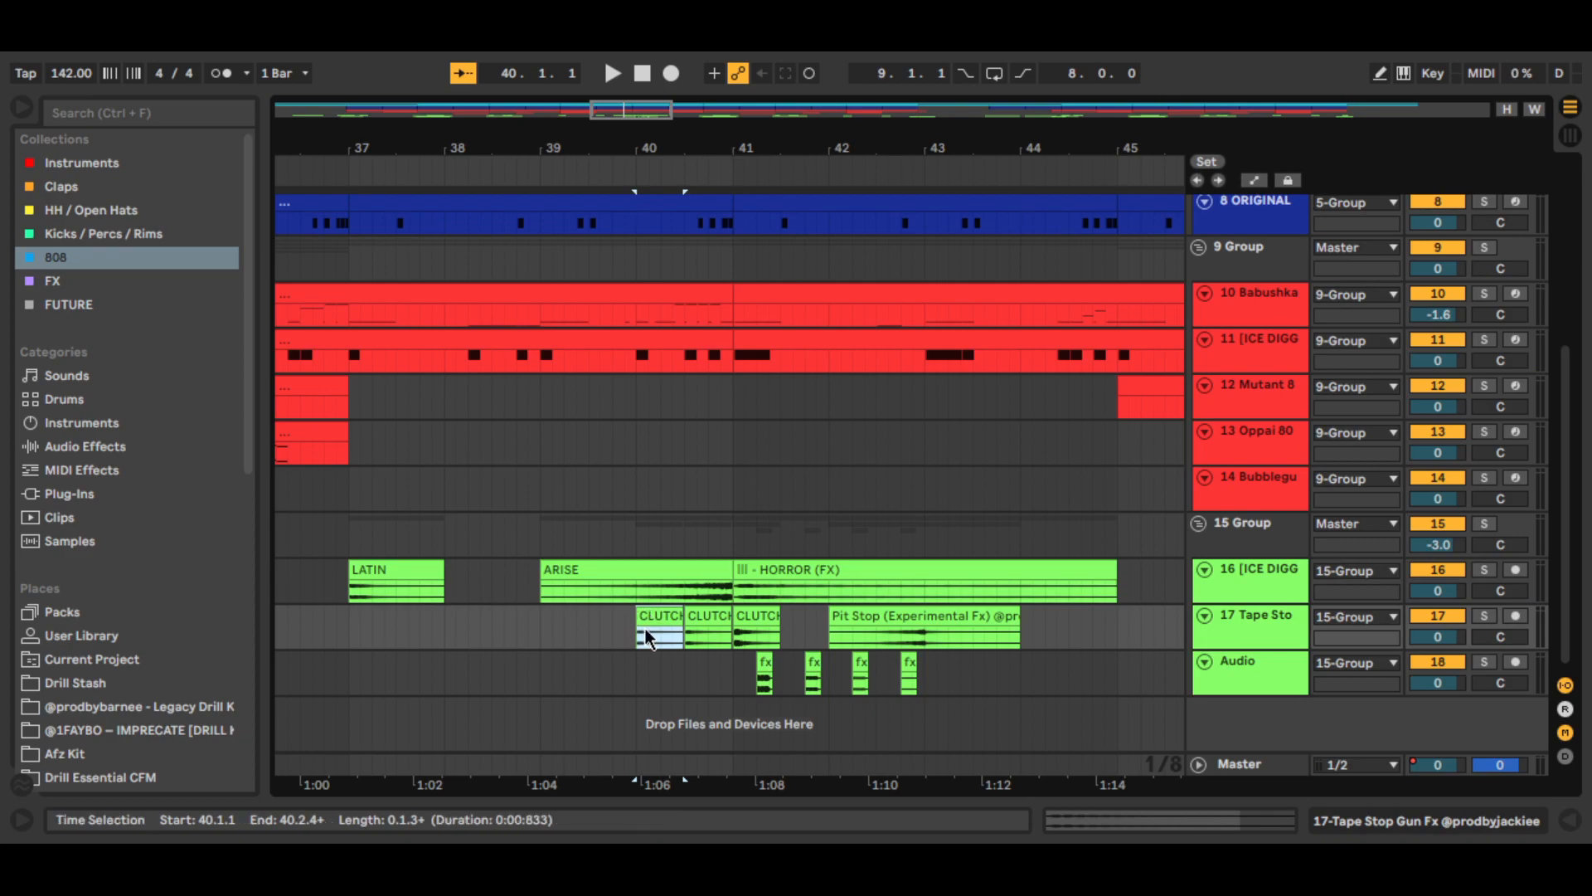
click(738, 629)
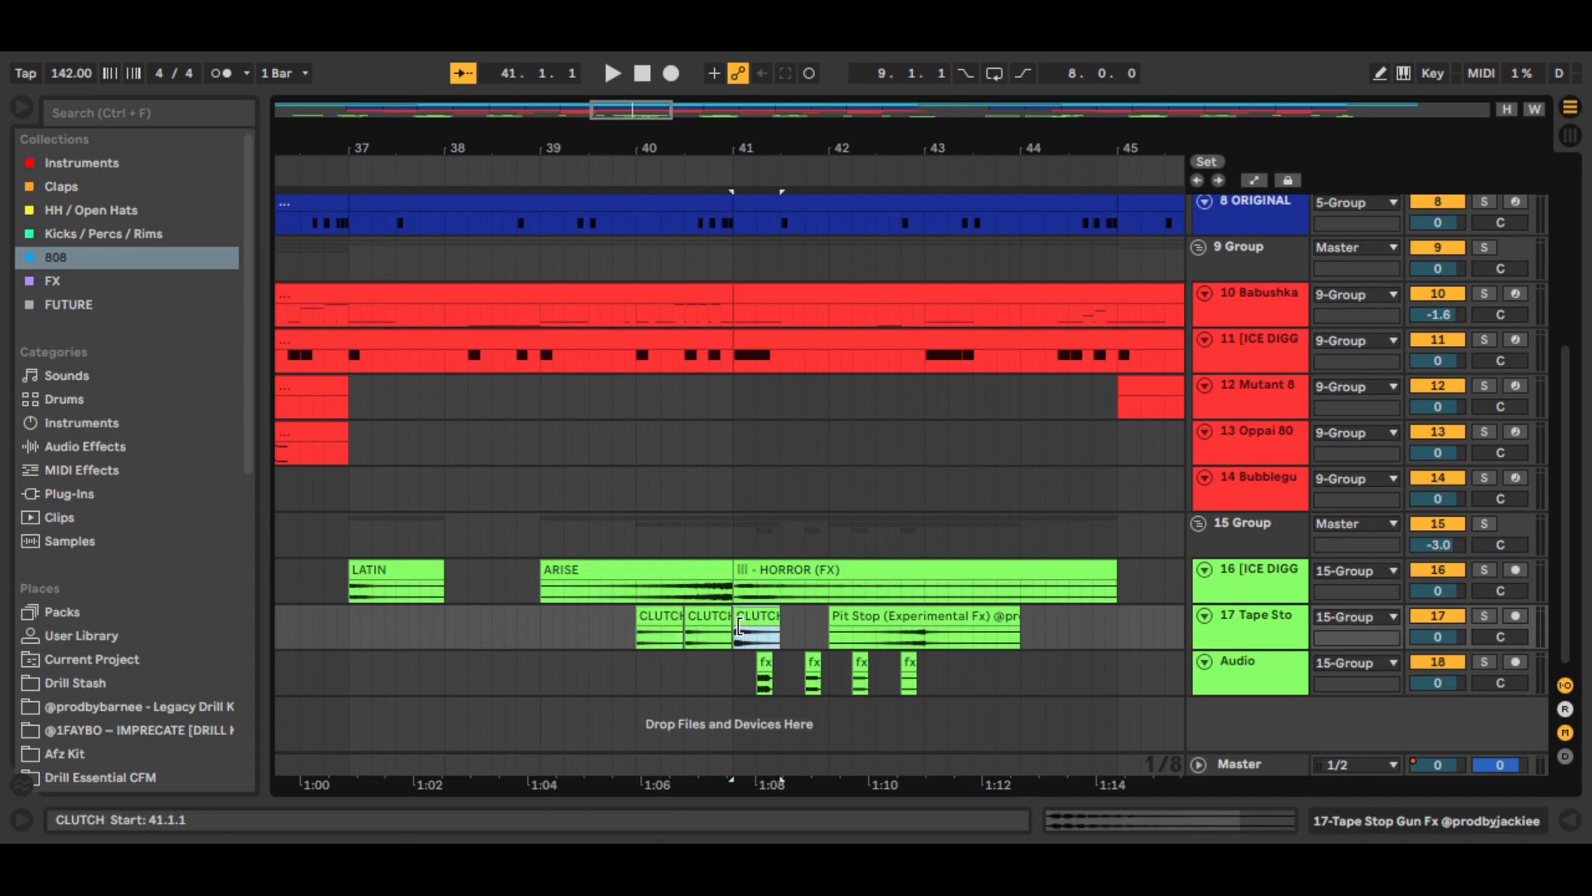
click(645, 633)
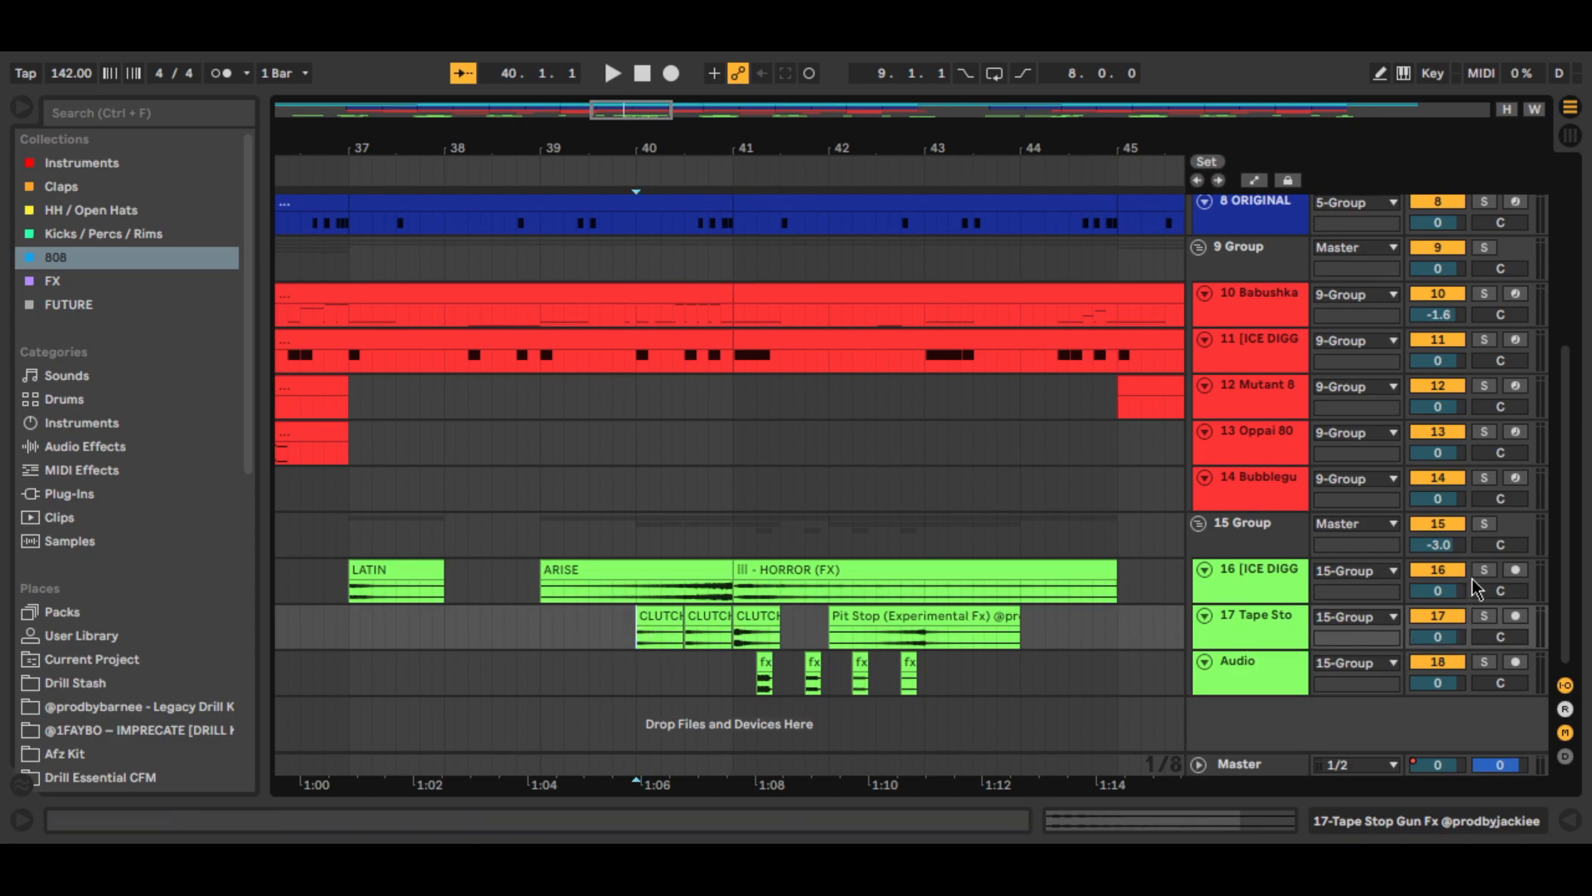
Step: Audition track 17 soloed from bar 40 and select its Pit Stop (Experimental Fx) clip at bar 42
key(space)
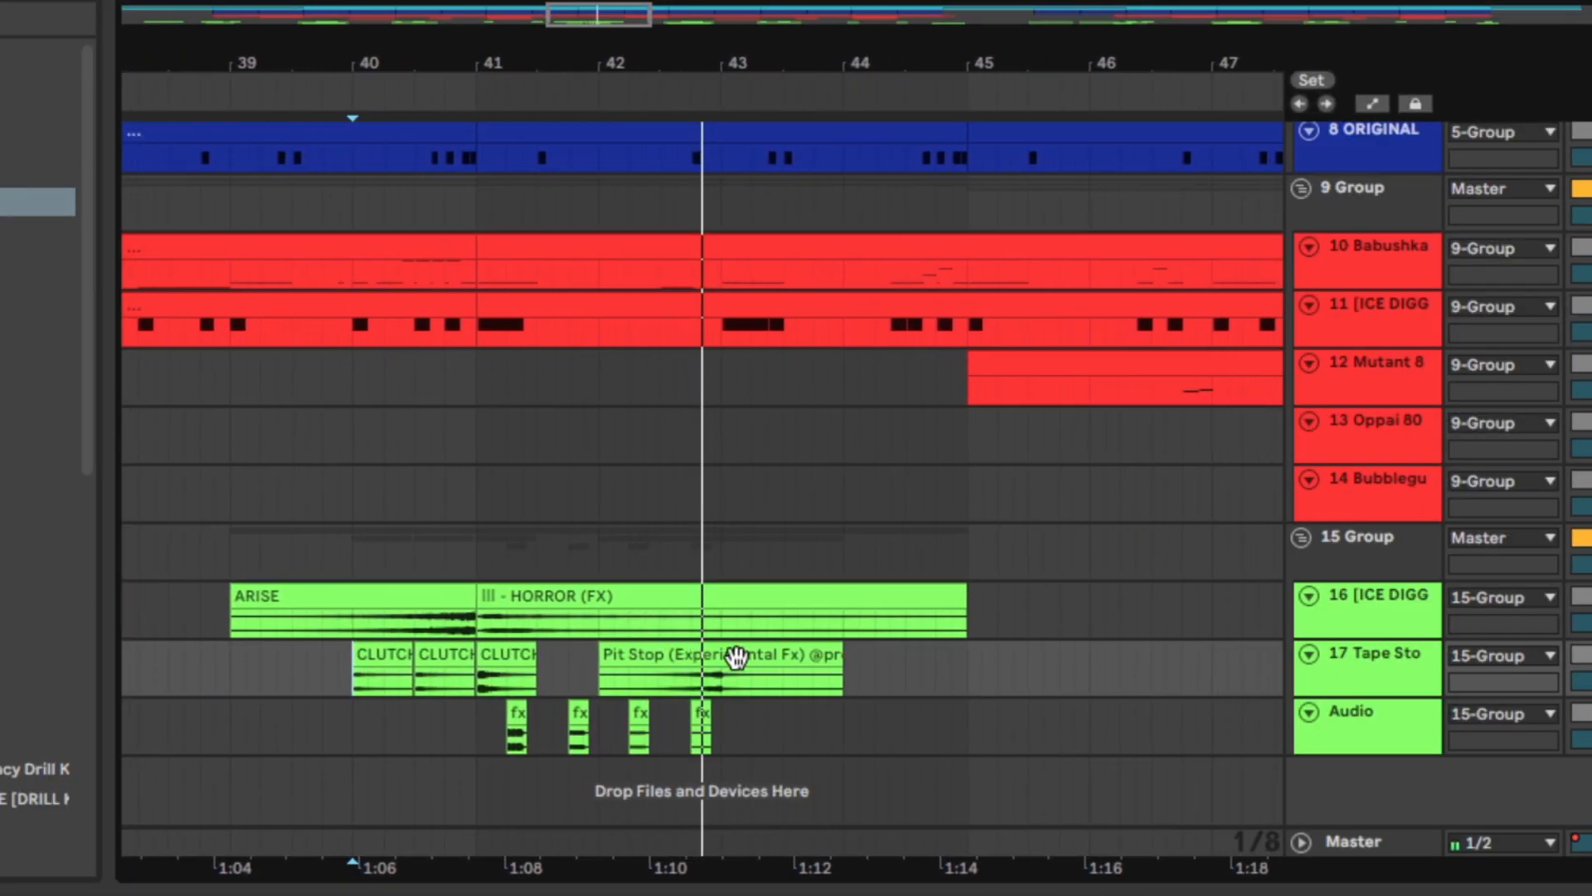
click(752, 617)
key(space)
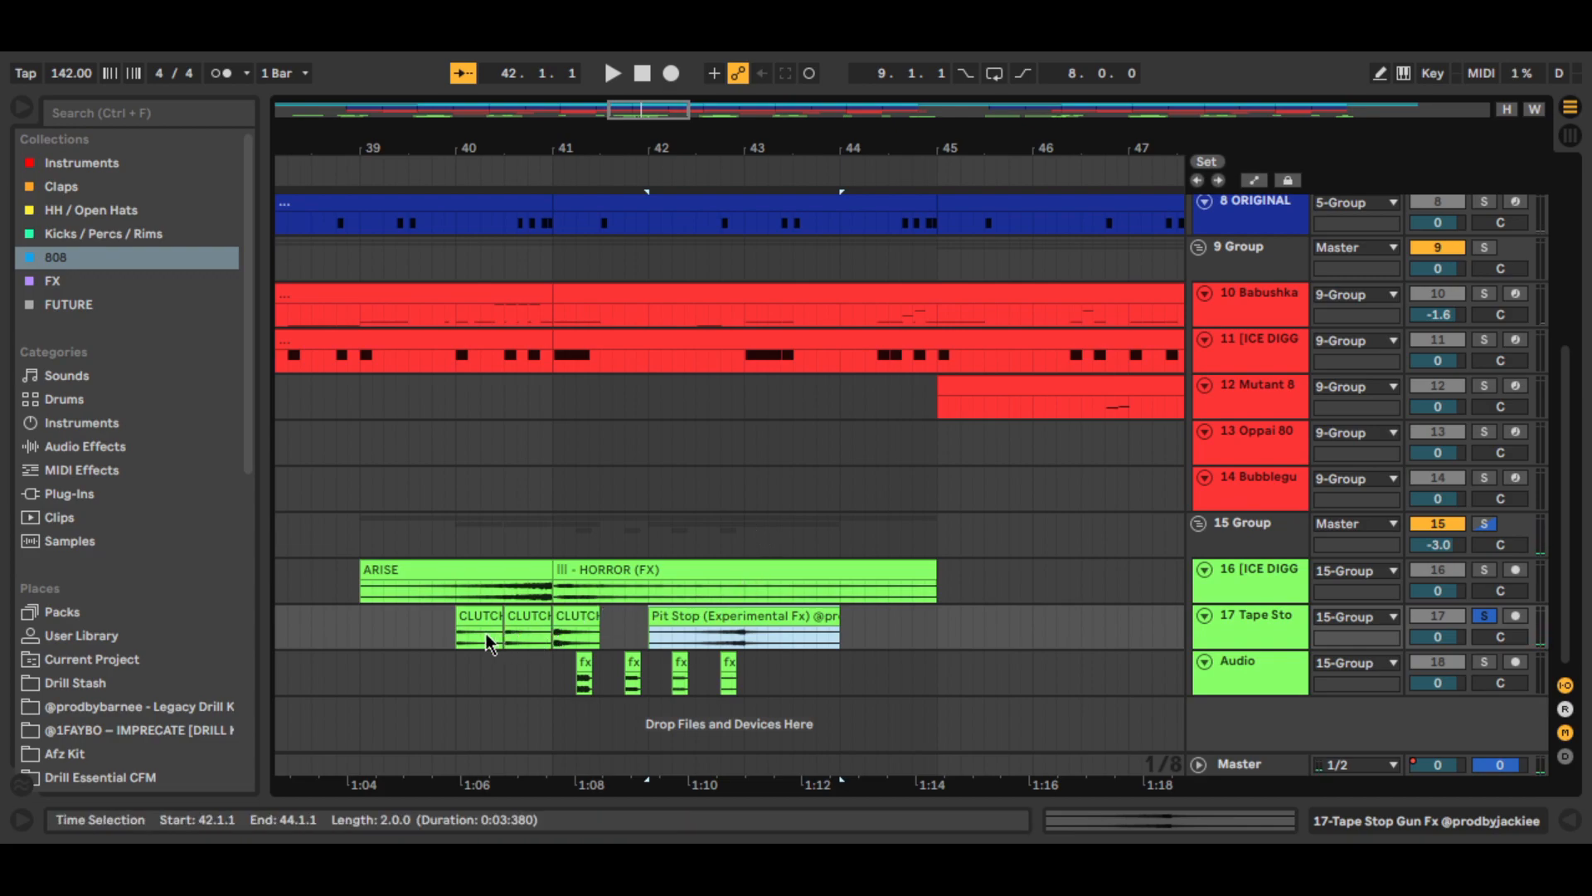
Step: Solo the Audio track, audition its short fx clips from bar 41, and move the insert mark to bar 40
click(361, 624)
click(554, 677)
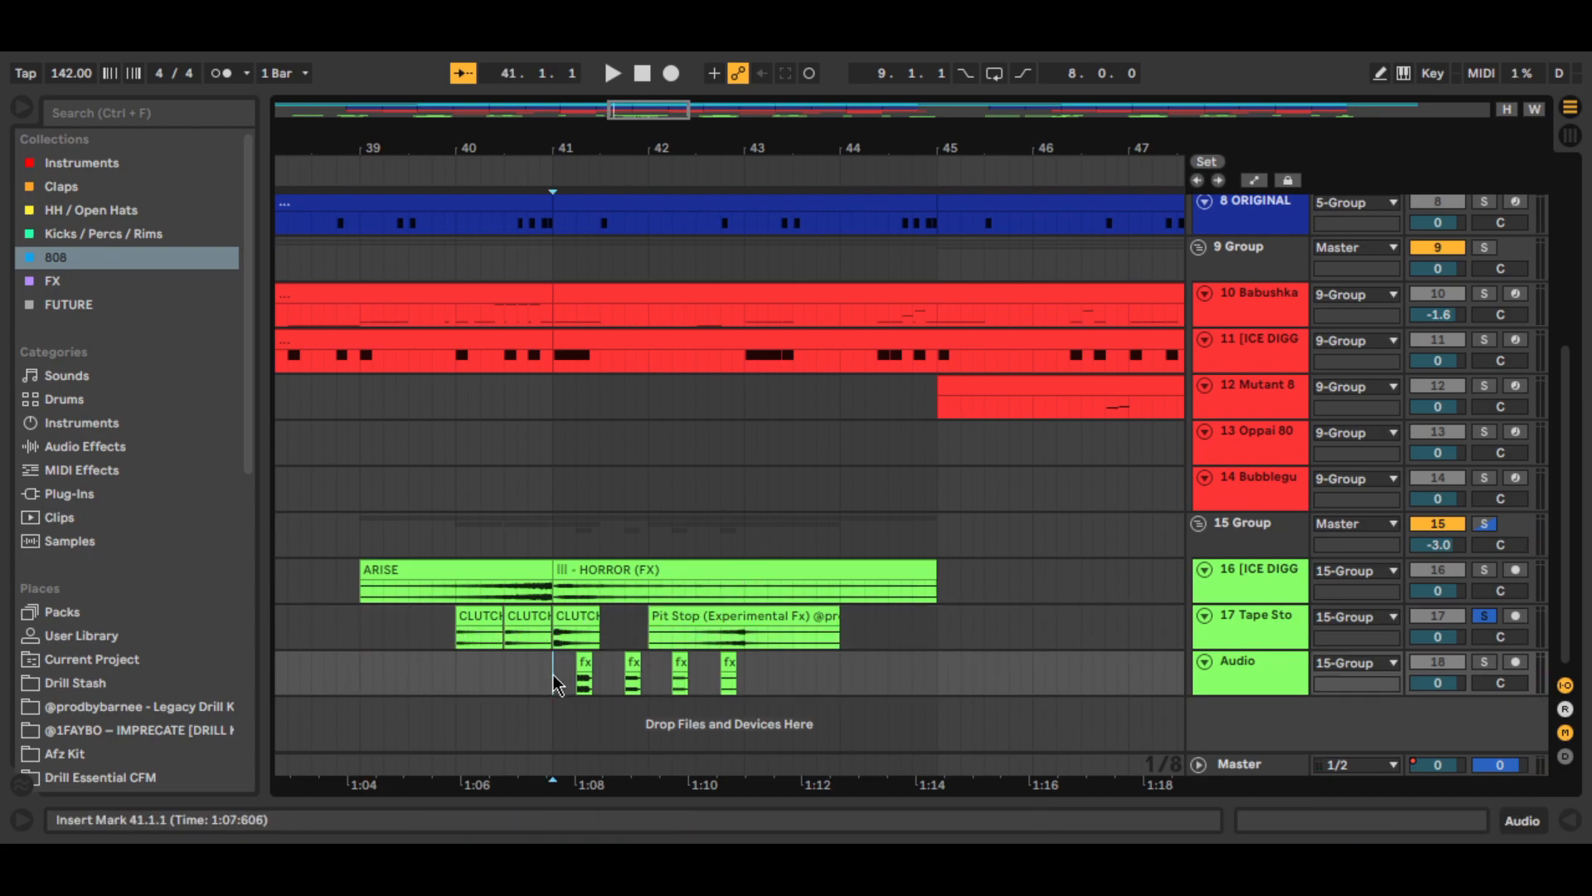
click(1484, 662)
key(space)
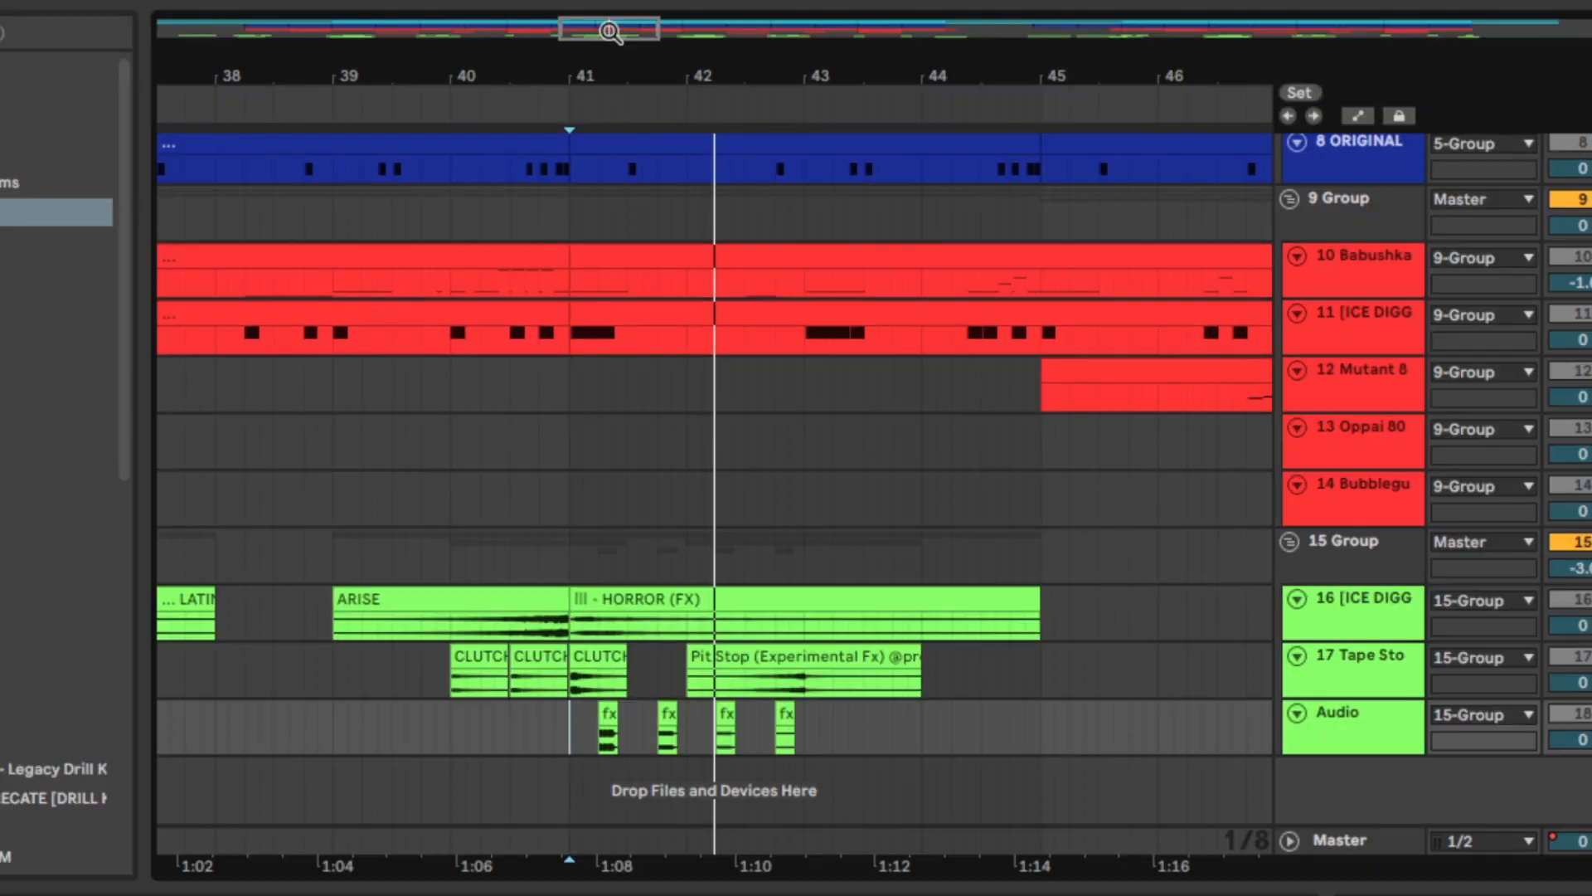
drag(643, 112, 631, 114)
click(553, 738)
key(space)
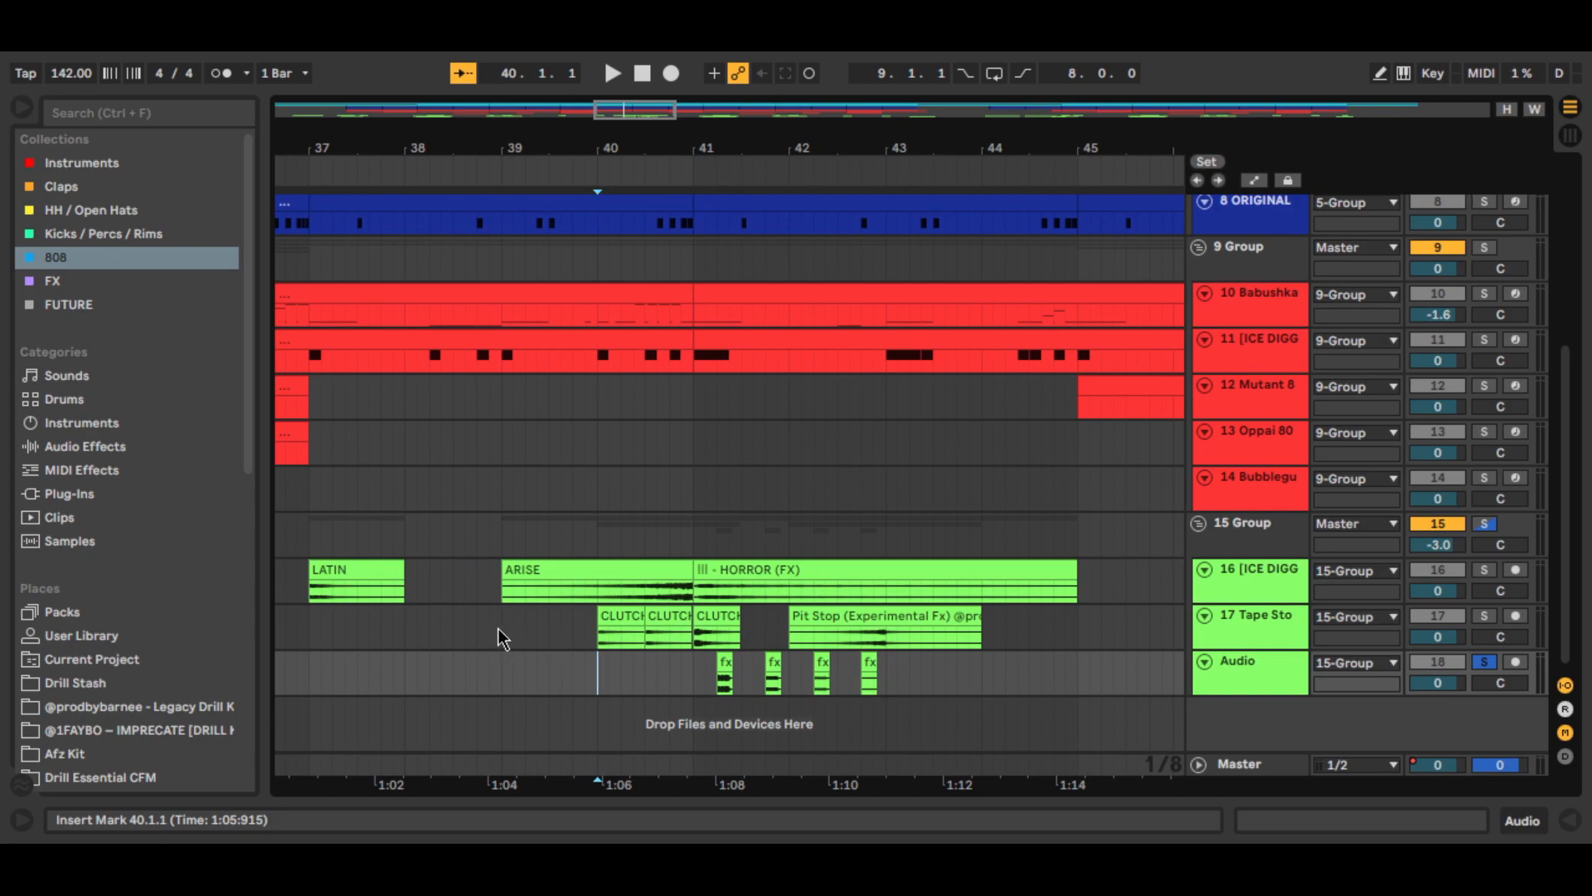
Step: Play the whole effects group soloed from bar 39, stop playback, and unsolo the group
click(500, 628)
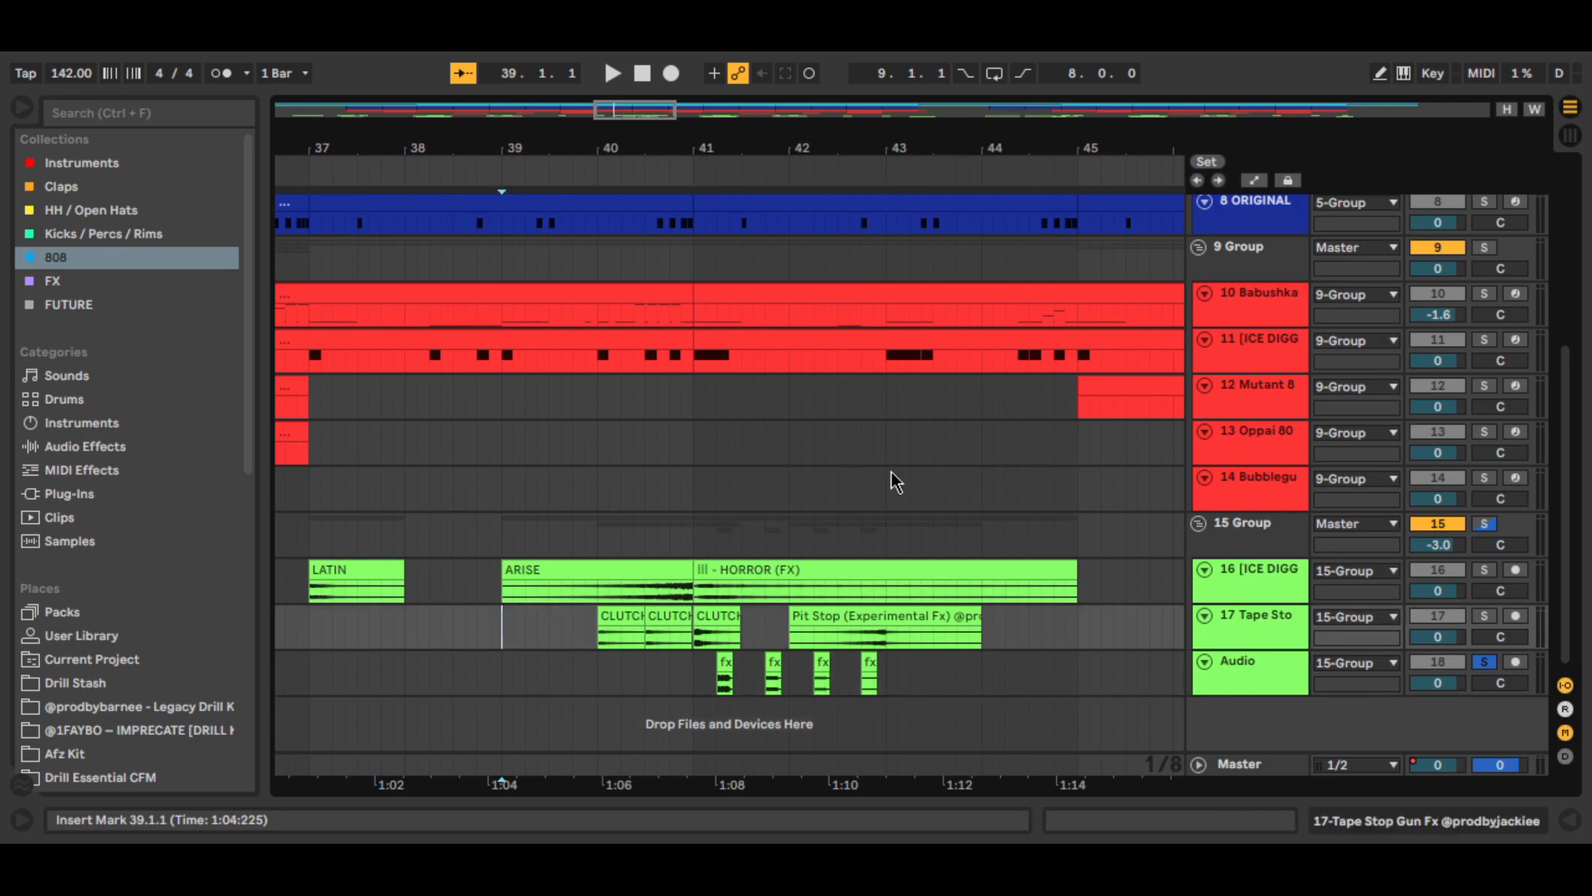
click(1483, 525)
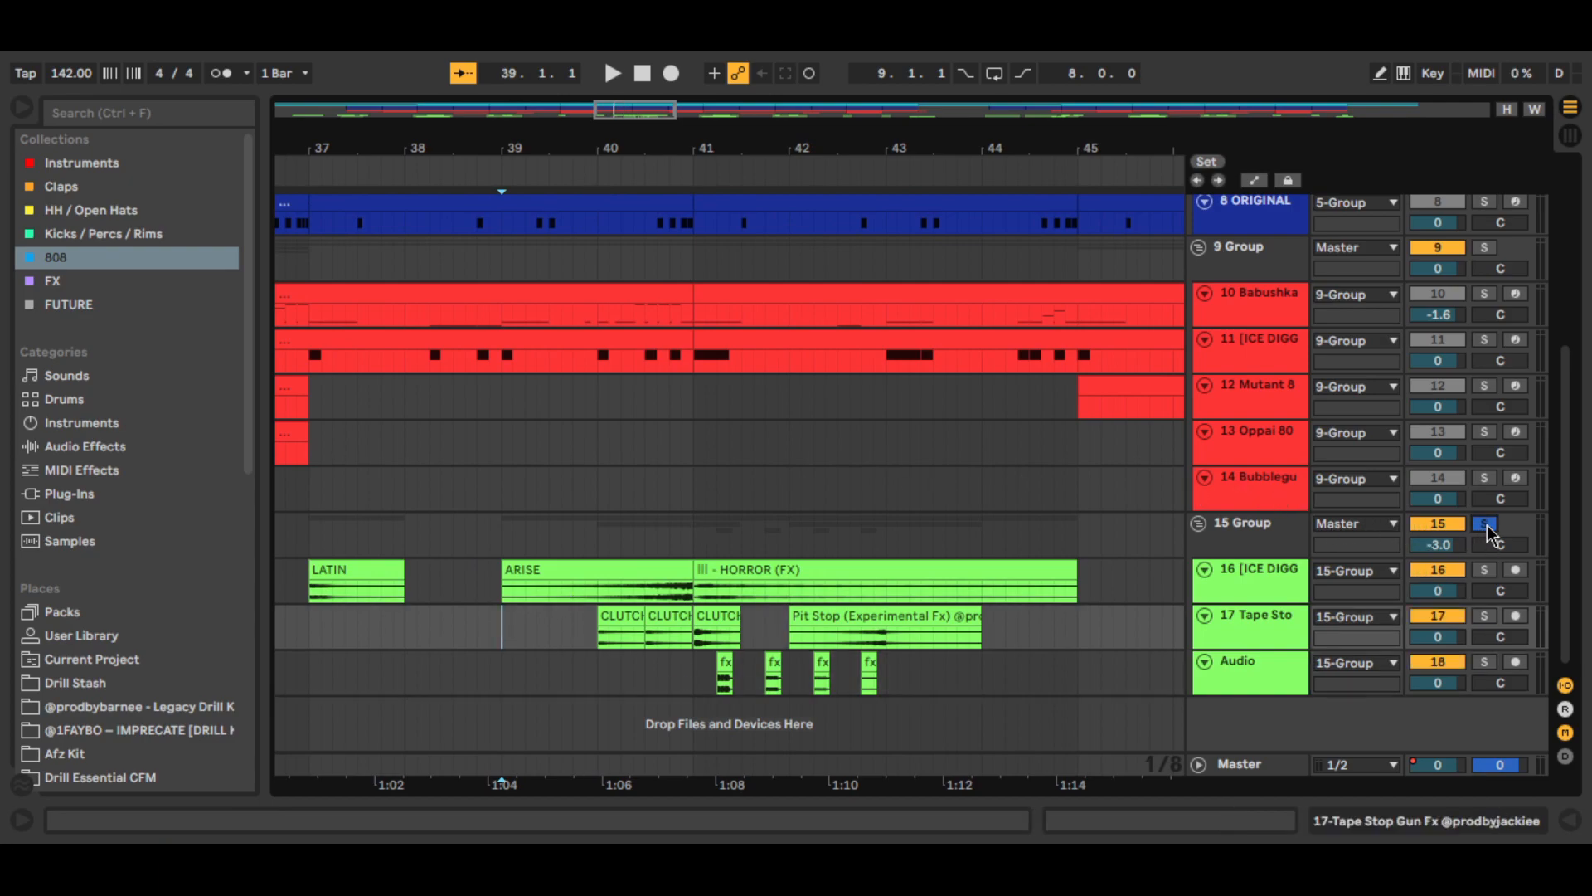
key(space)
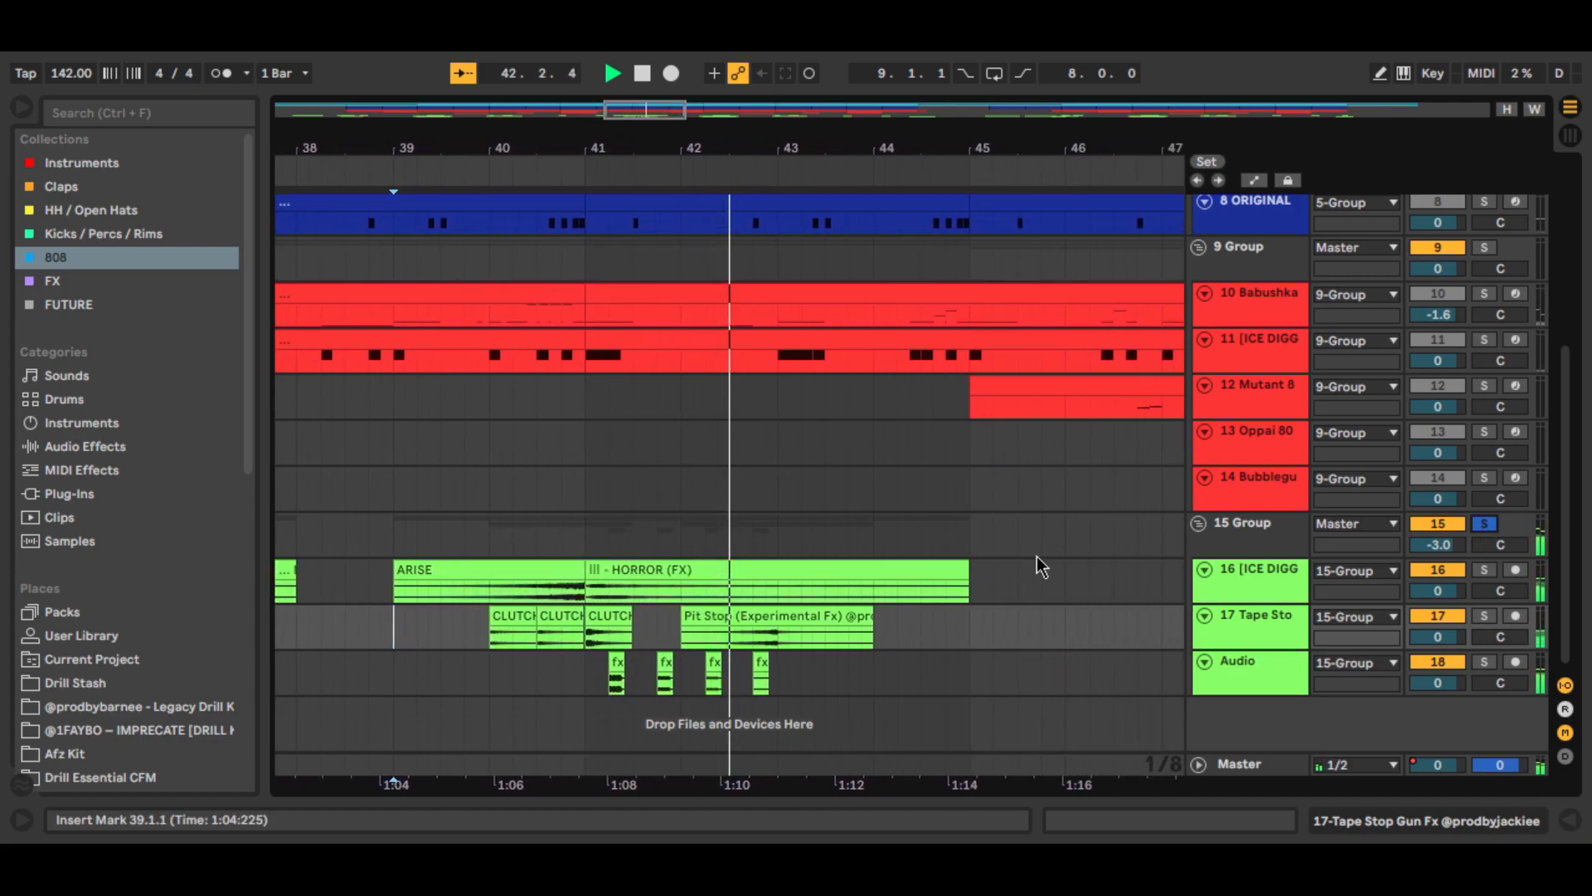
key(space)
click(1484, 525)
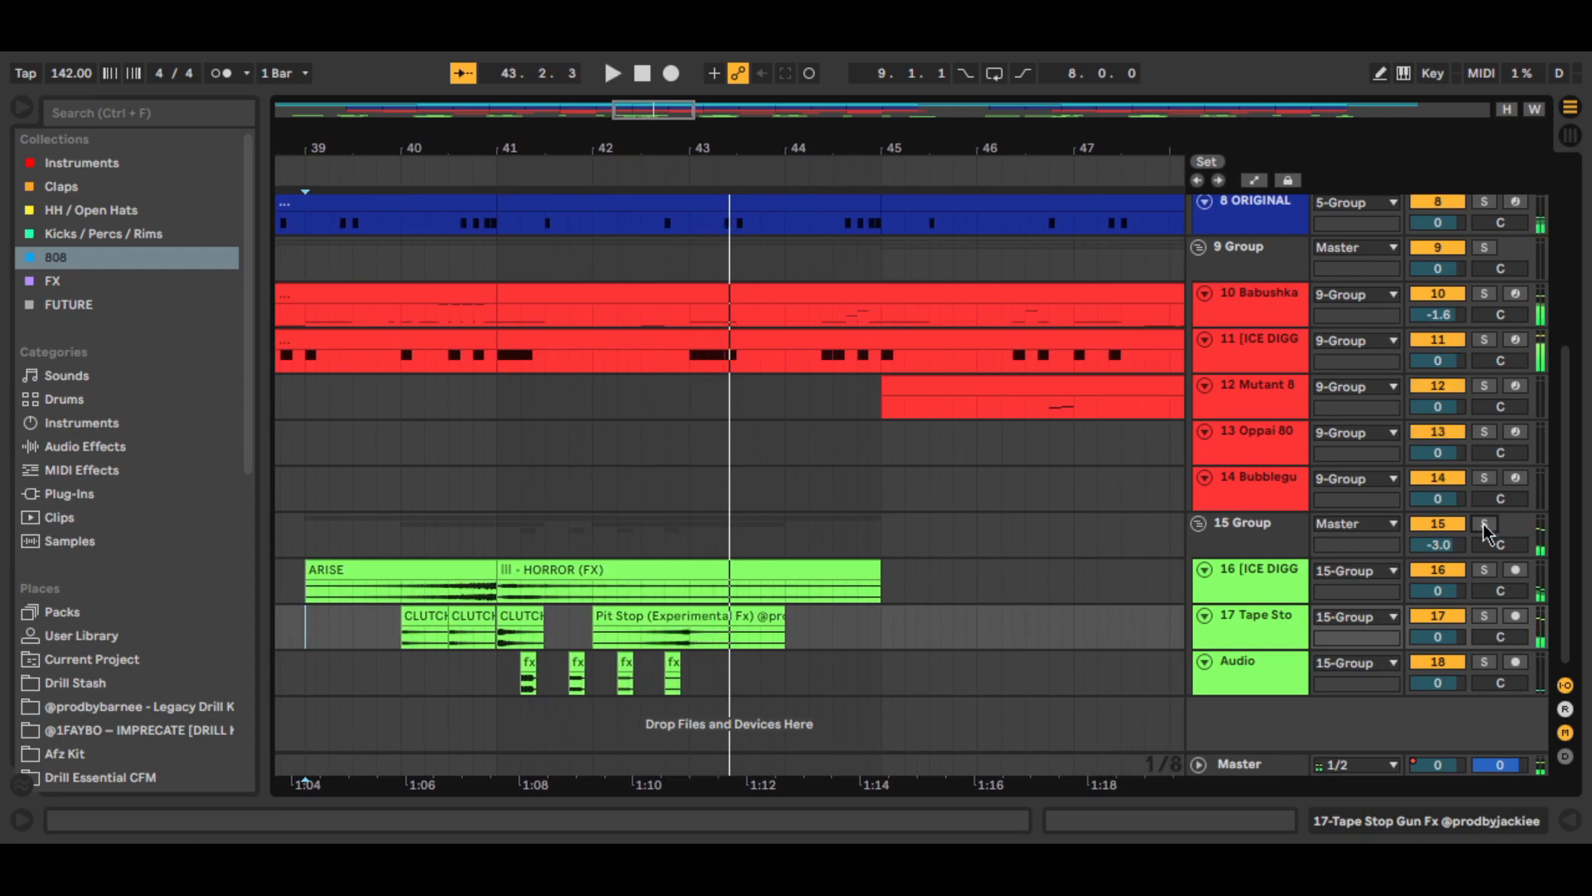
Step: Point out bar 41 on the Babushka 808 track and bar 39 on the Mutant 808 track
scroll(524, 477, up, 5)
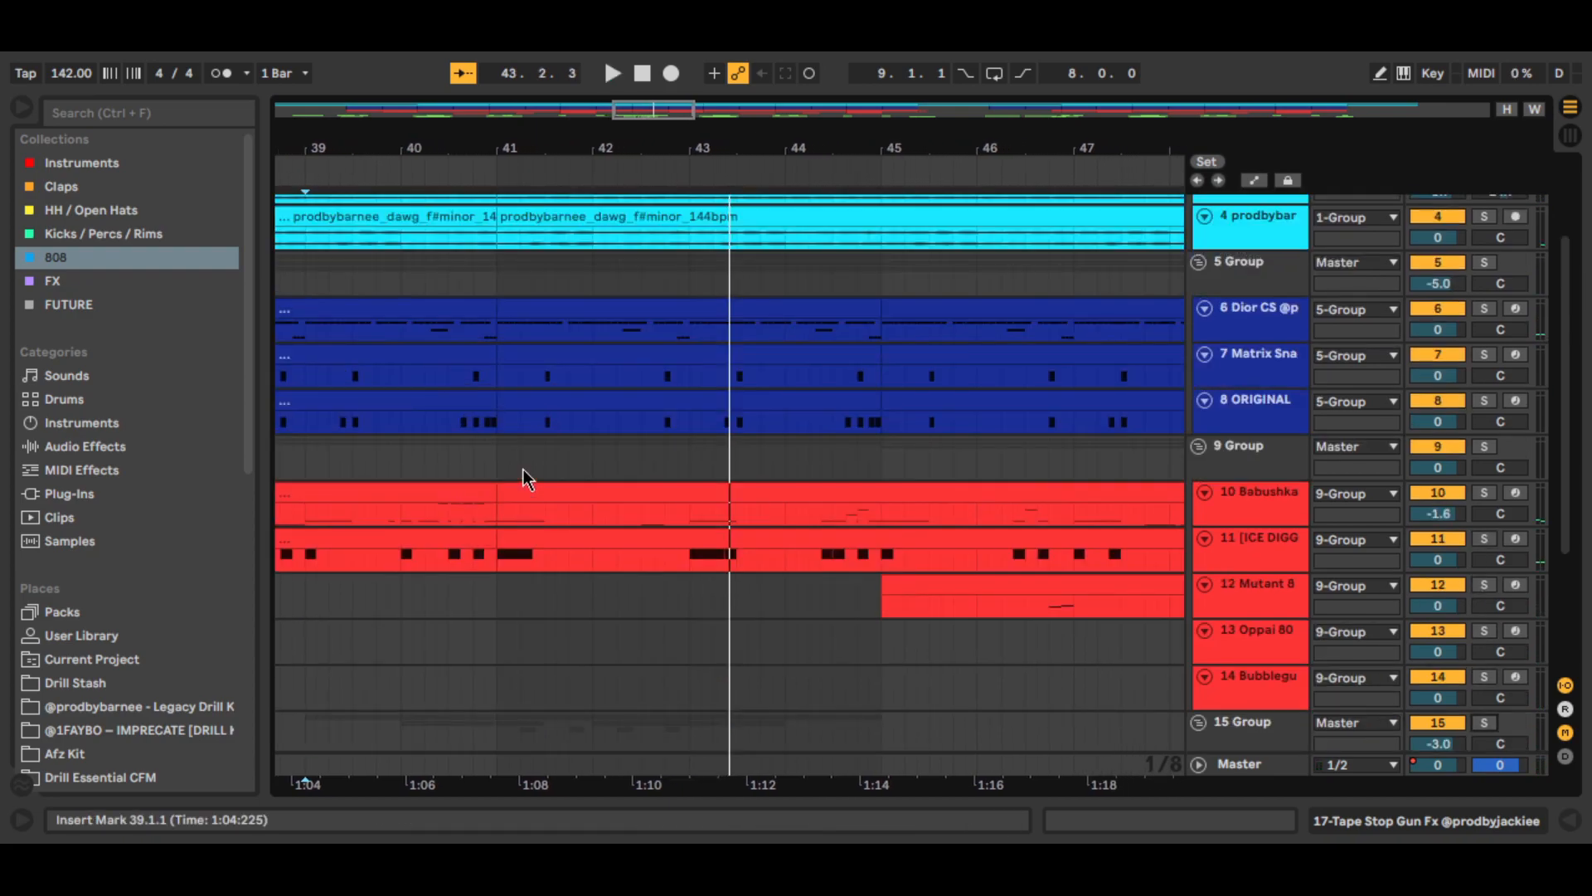
scroll(524, 478, down, 4)
click(535, 365)
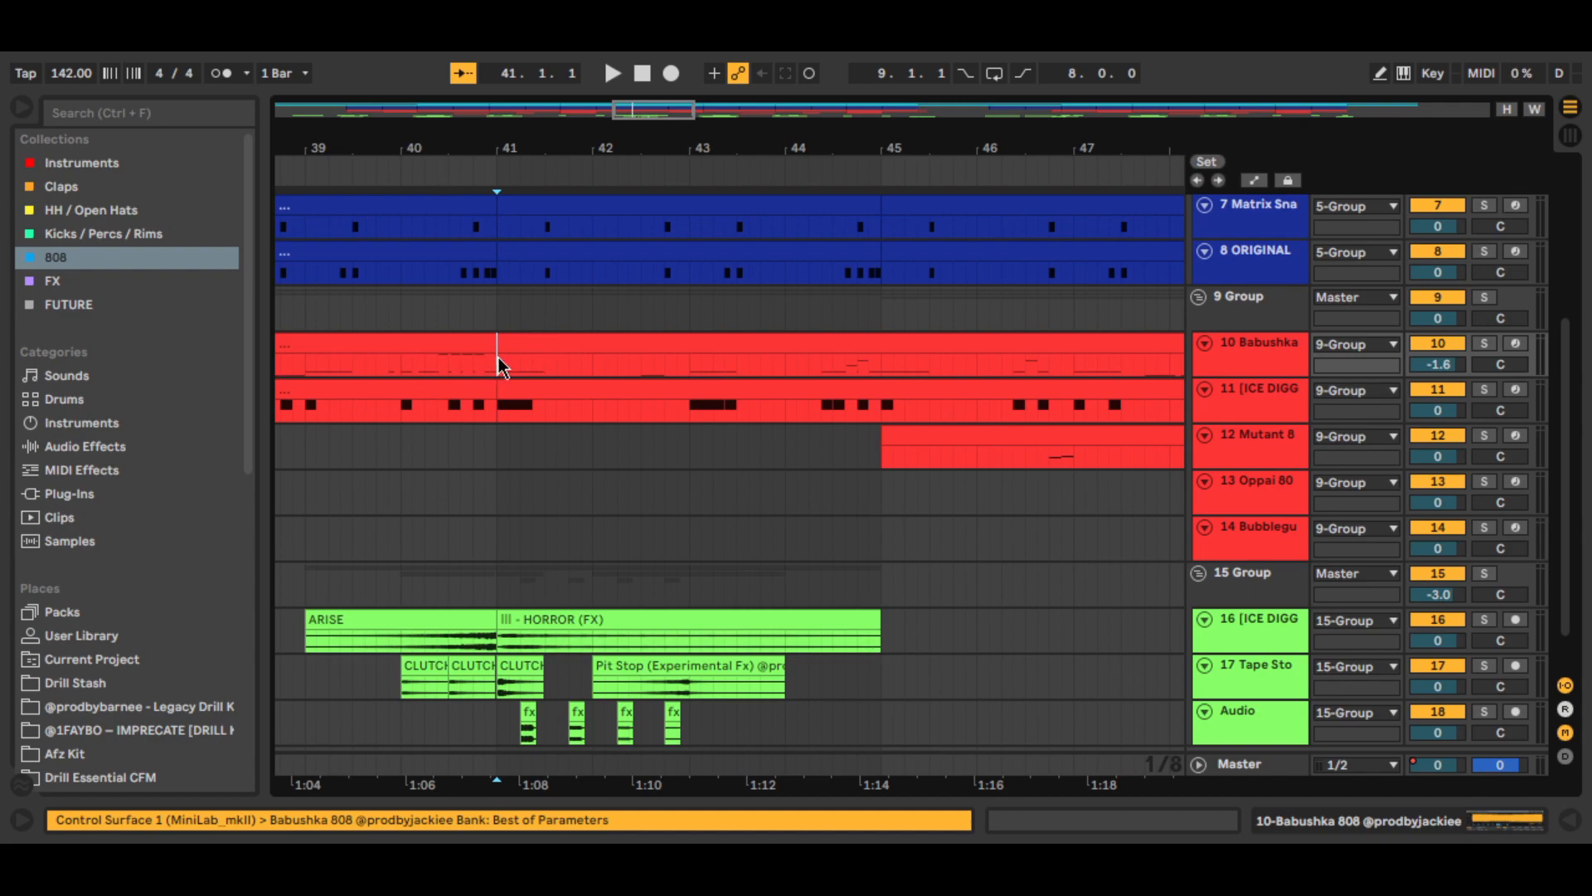
drag(618, 108, 581, 108)
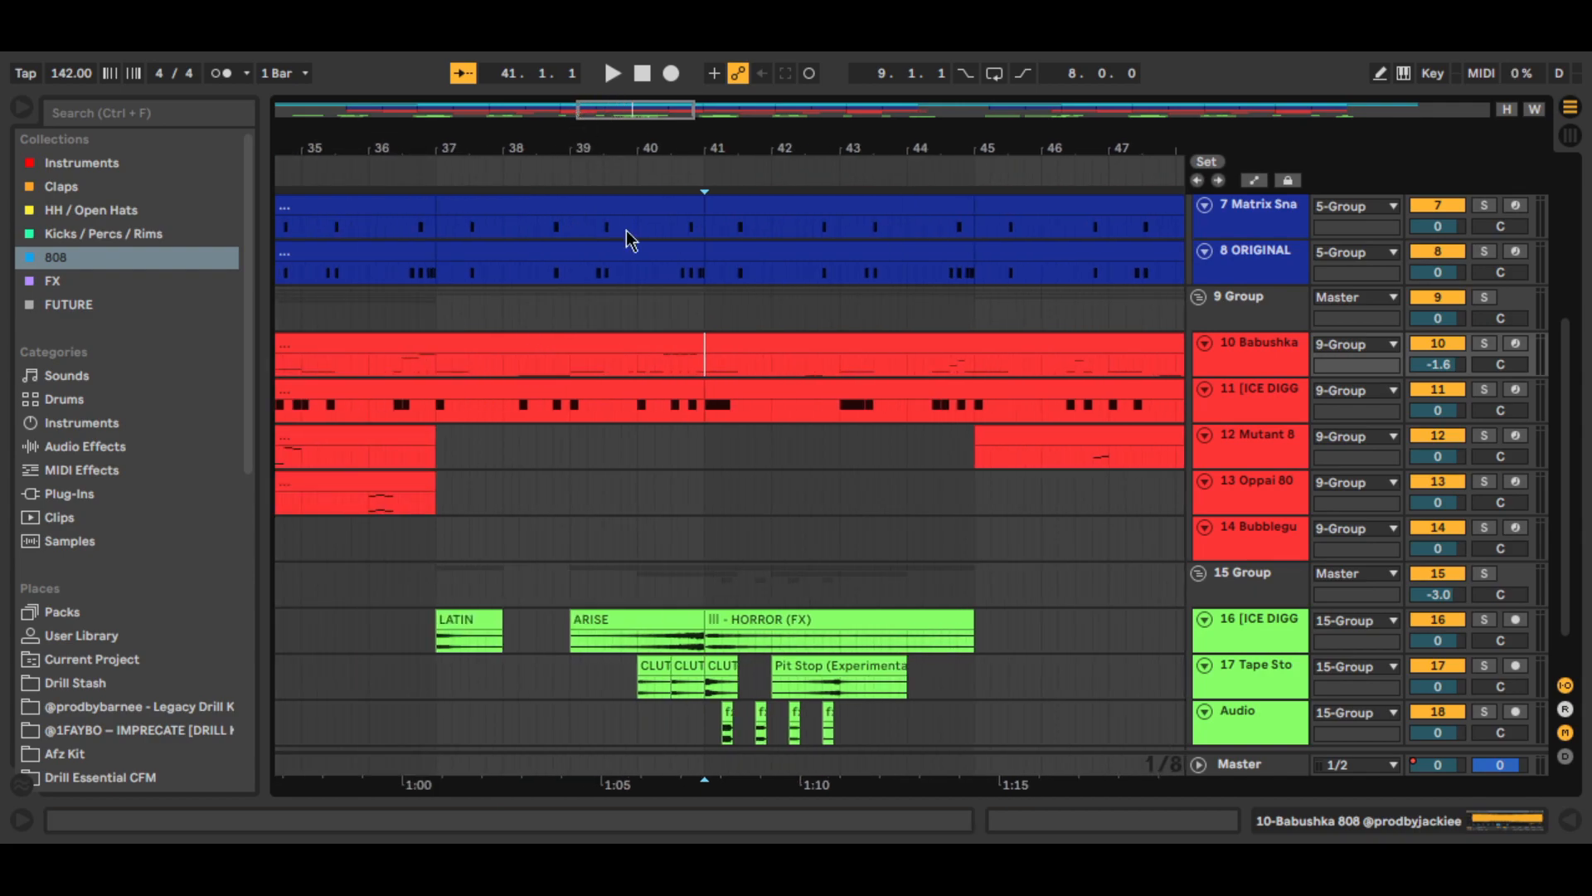
click(572, 449)
Step: Mark bar 41 on the 9 Group track to show where the new section begins
scroll(769, 501, up, 3)
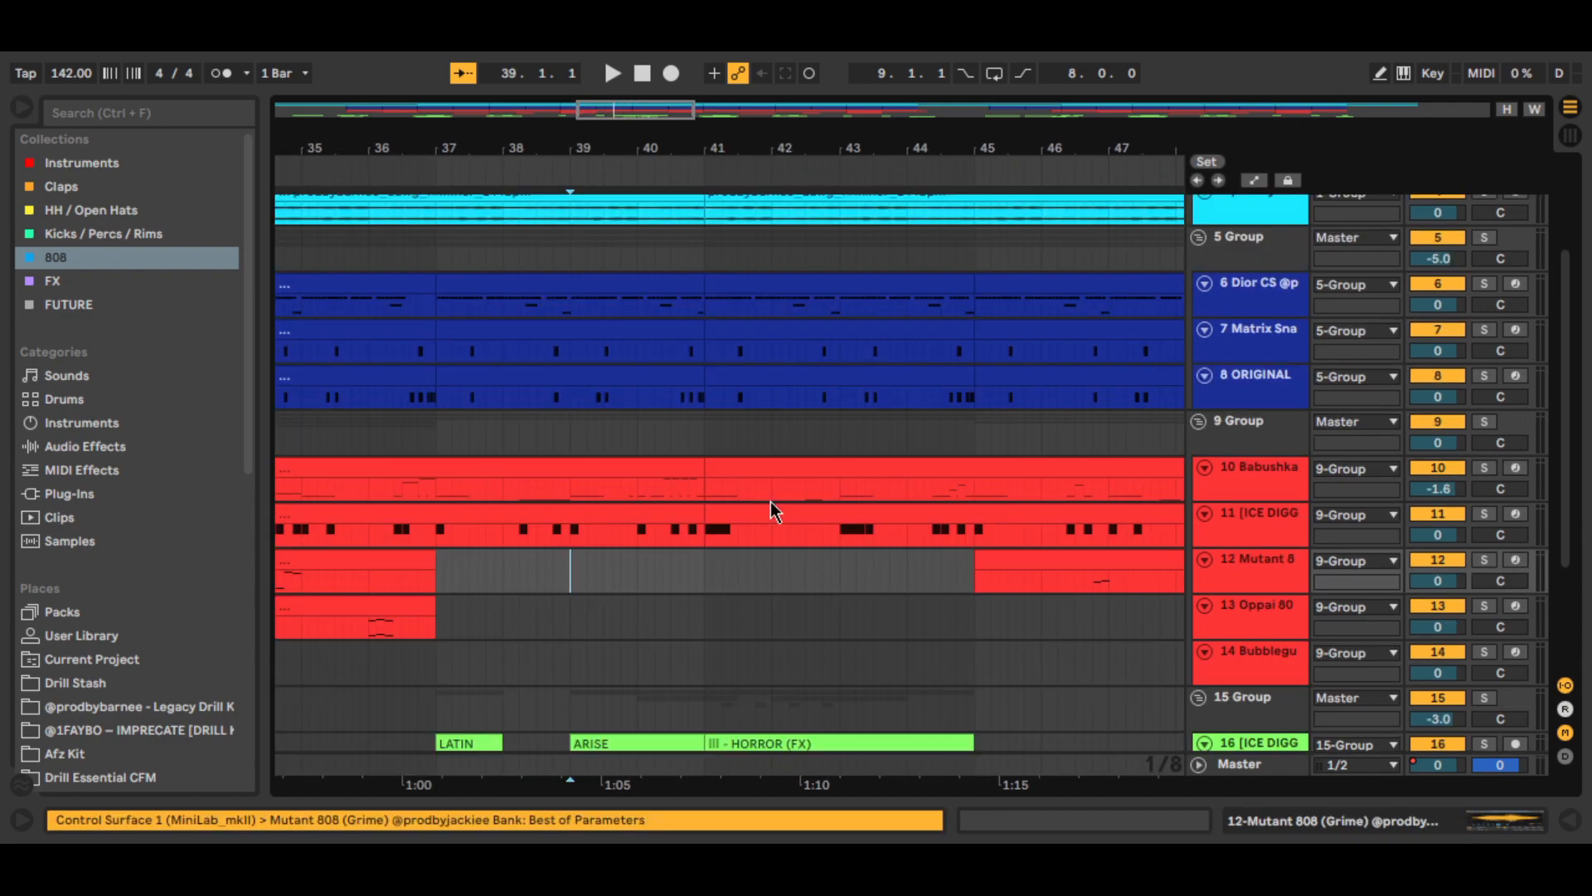
click(703, 439)
scroll(700, 448, down, 3)
key(Right)
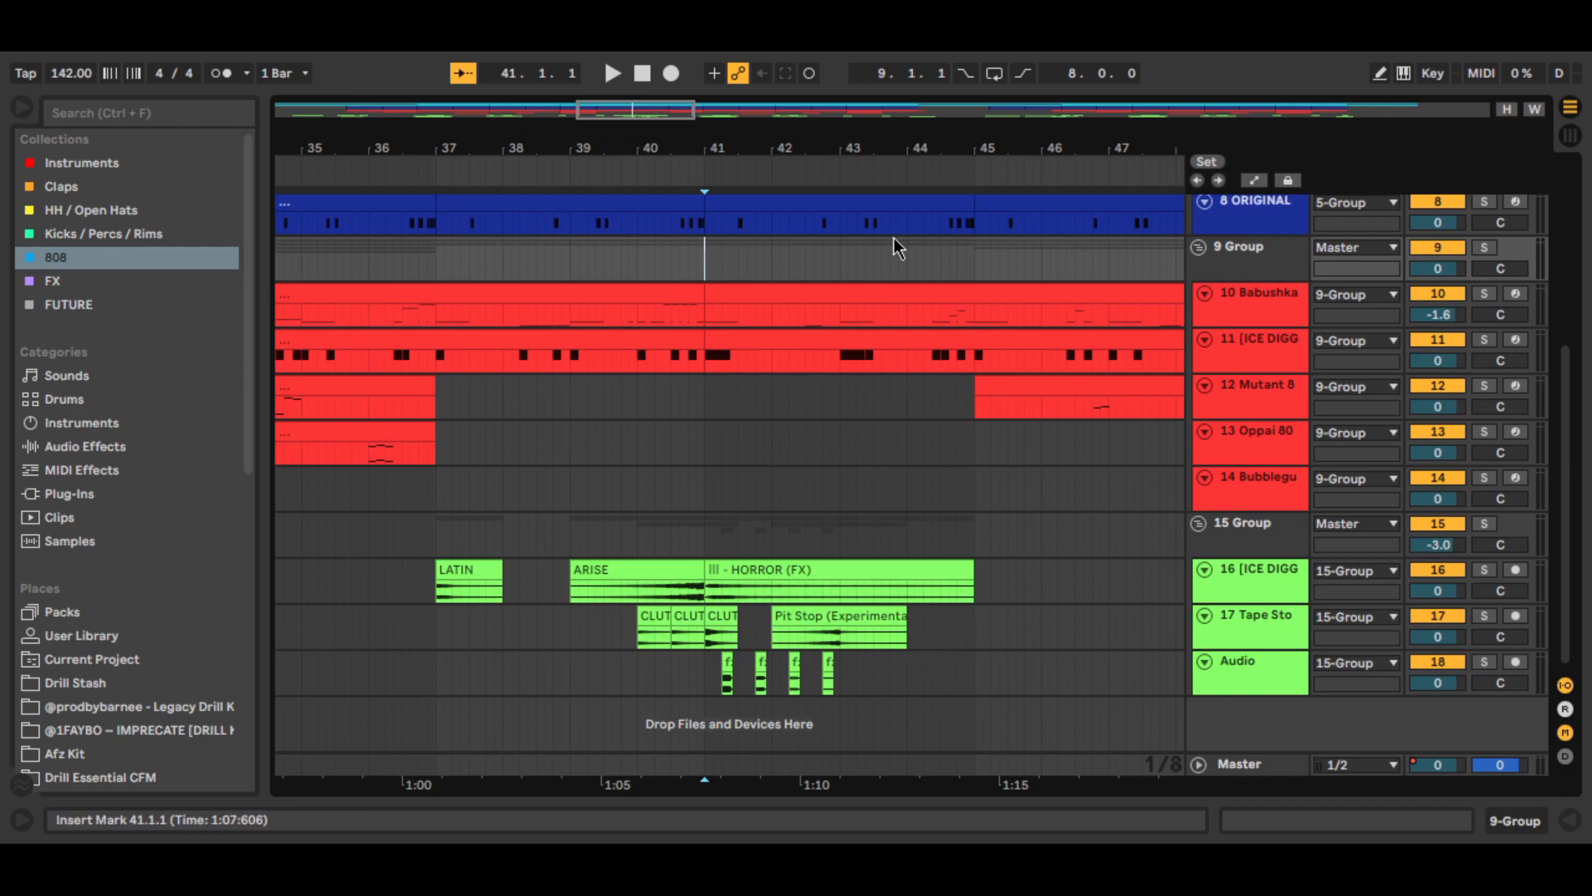
Step: Select the Babushka 808 clip from bar 41 to 49 and mark positions 40.4.1 and 39.1.1 ahead of it
click(849, 284)
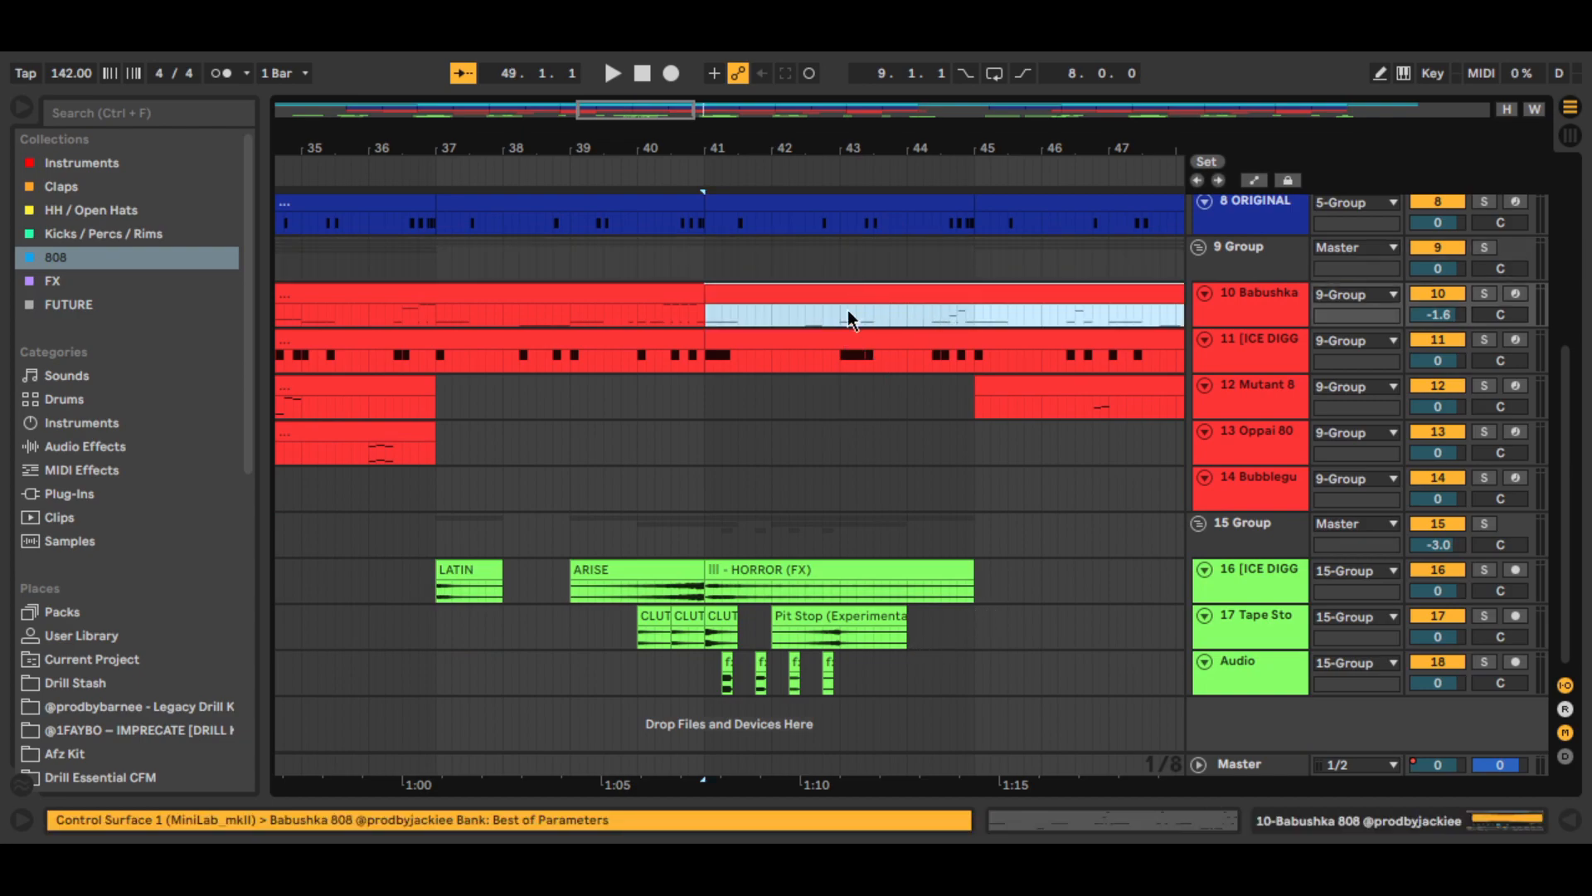
click(705, 317)
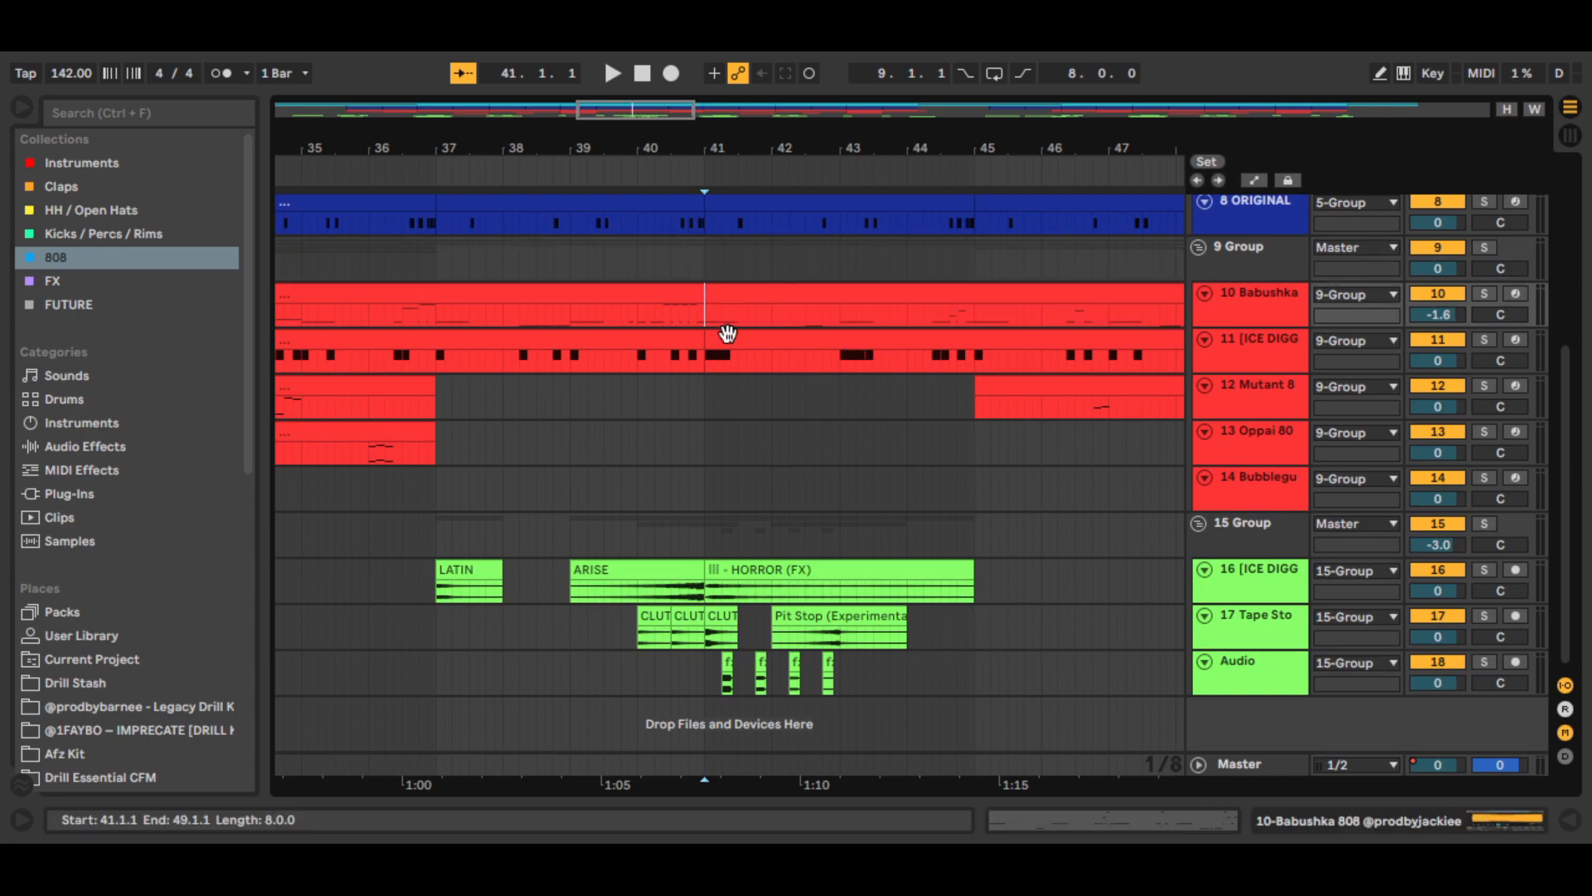
click(688, 400)
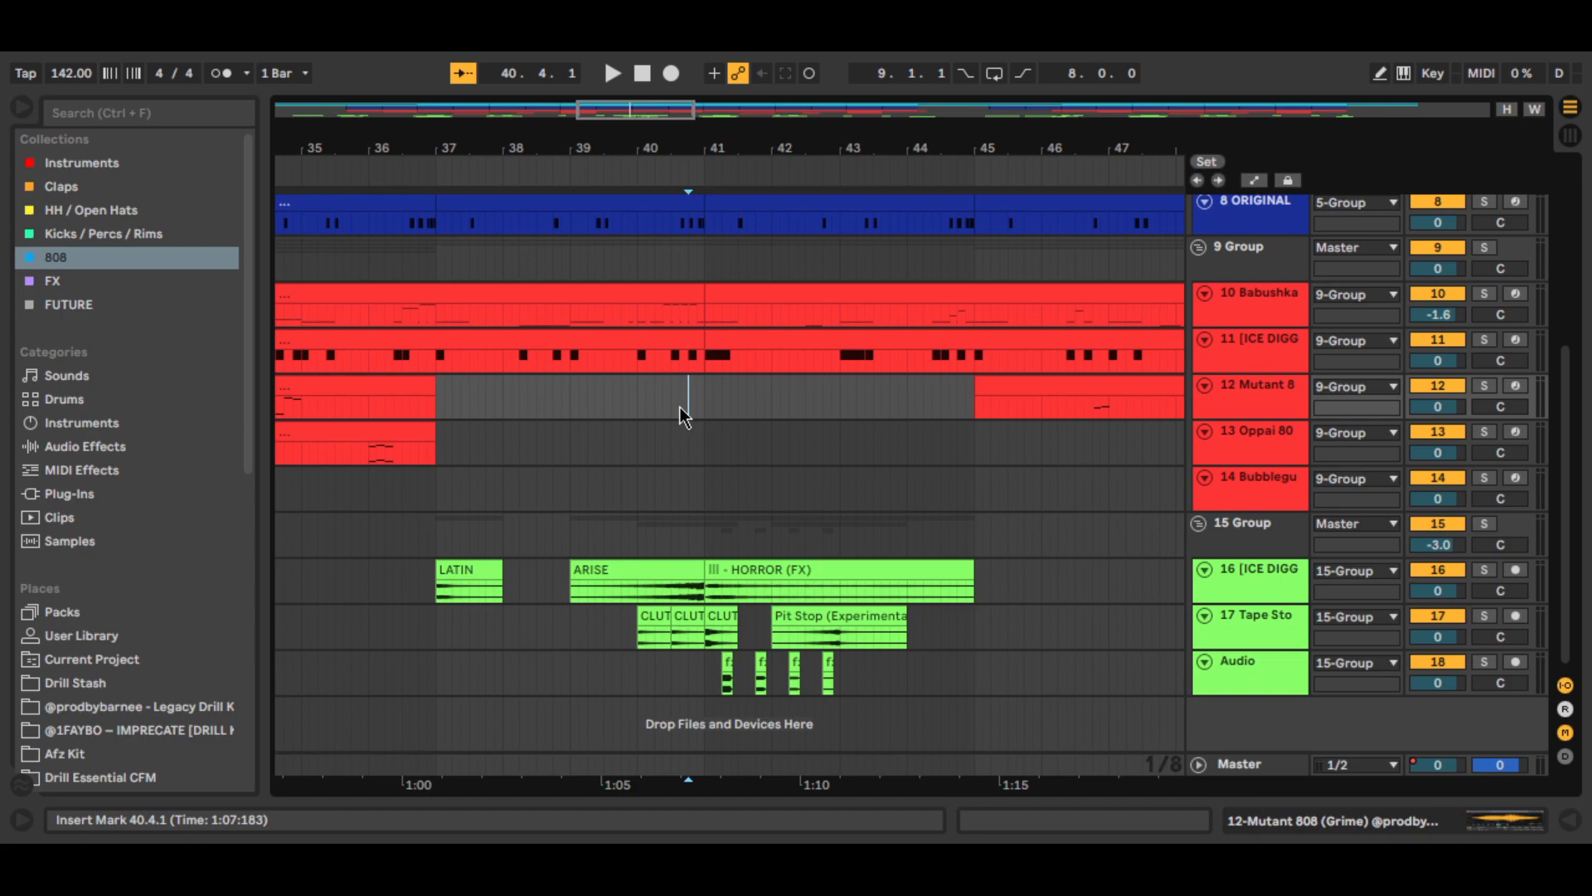
click(570, 539)
Step: Show the whole arrangement and highlight bars 9 to 41 across the 9 Group, track 10 and track 11
drag(720, 112, 871, 128)
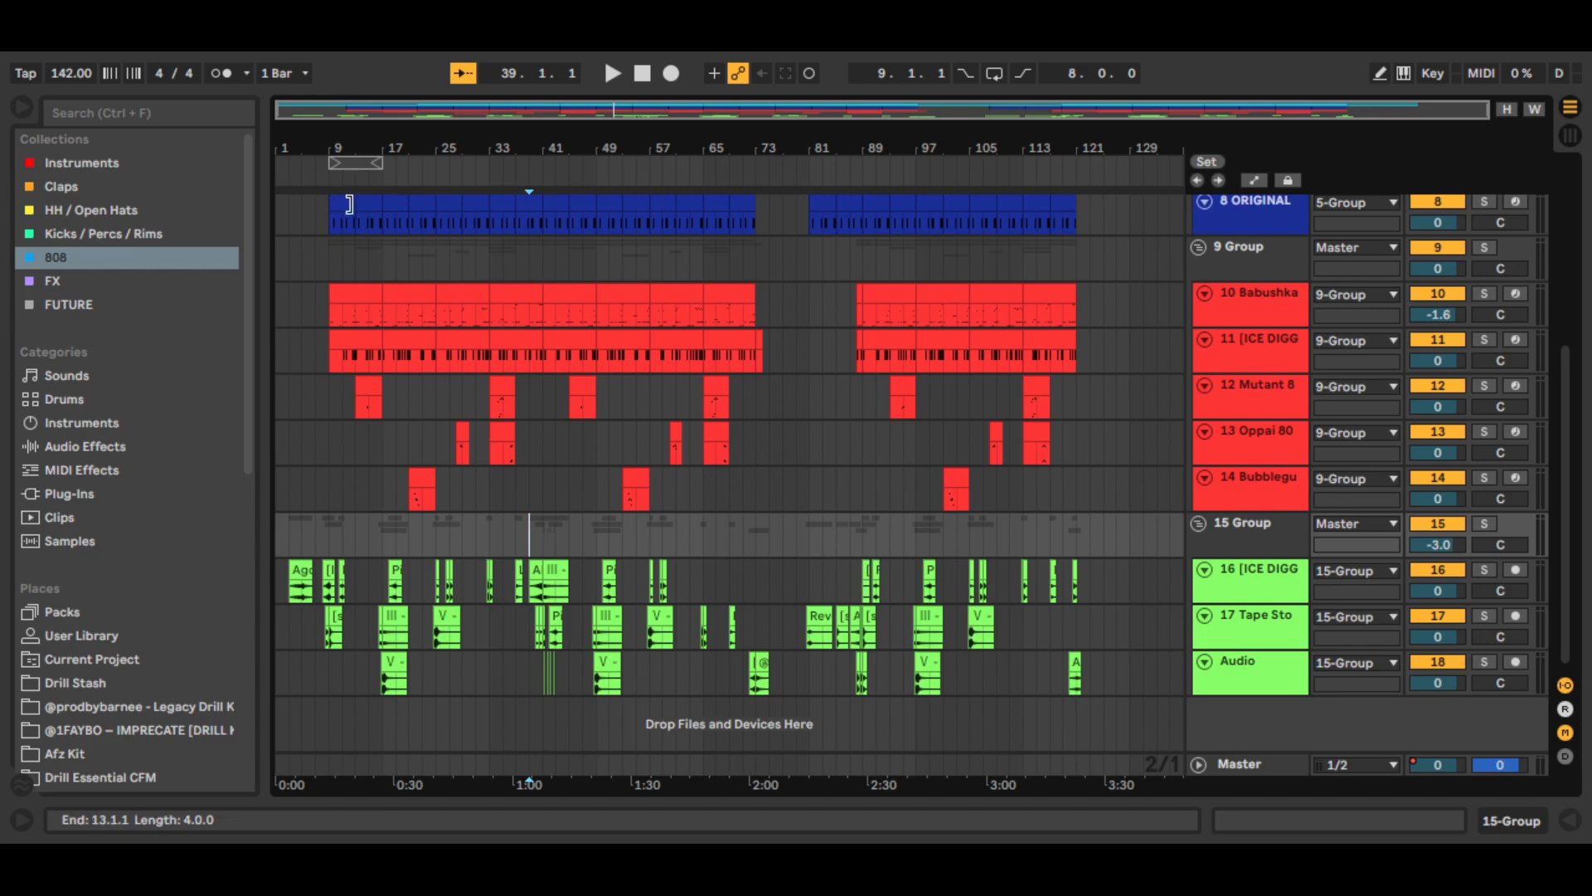
drag(332, 247, 555, 373)
click(543, 358)
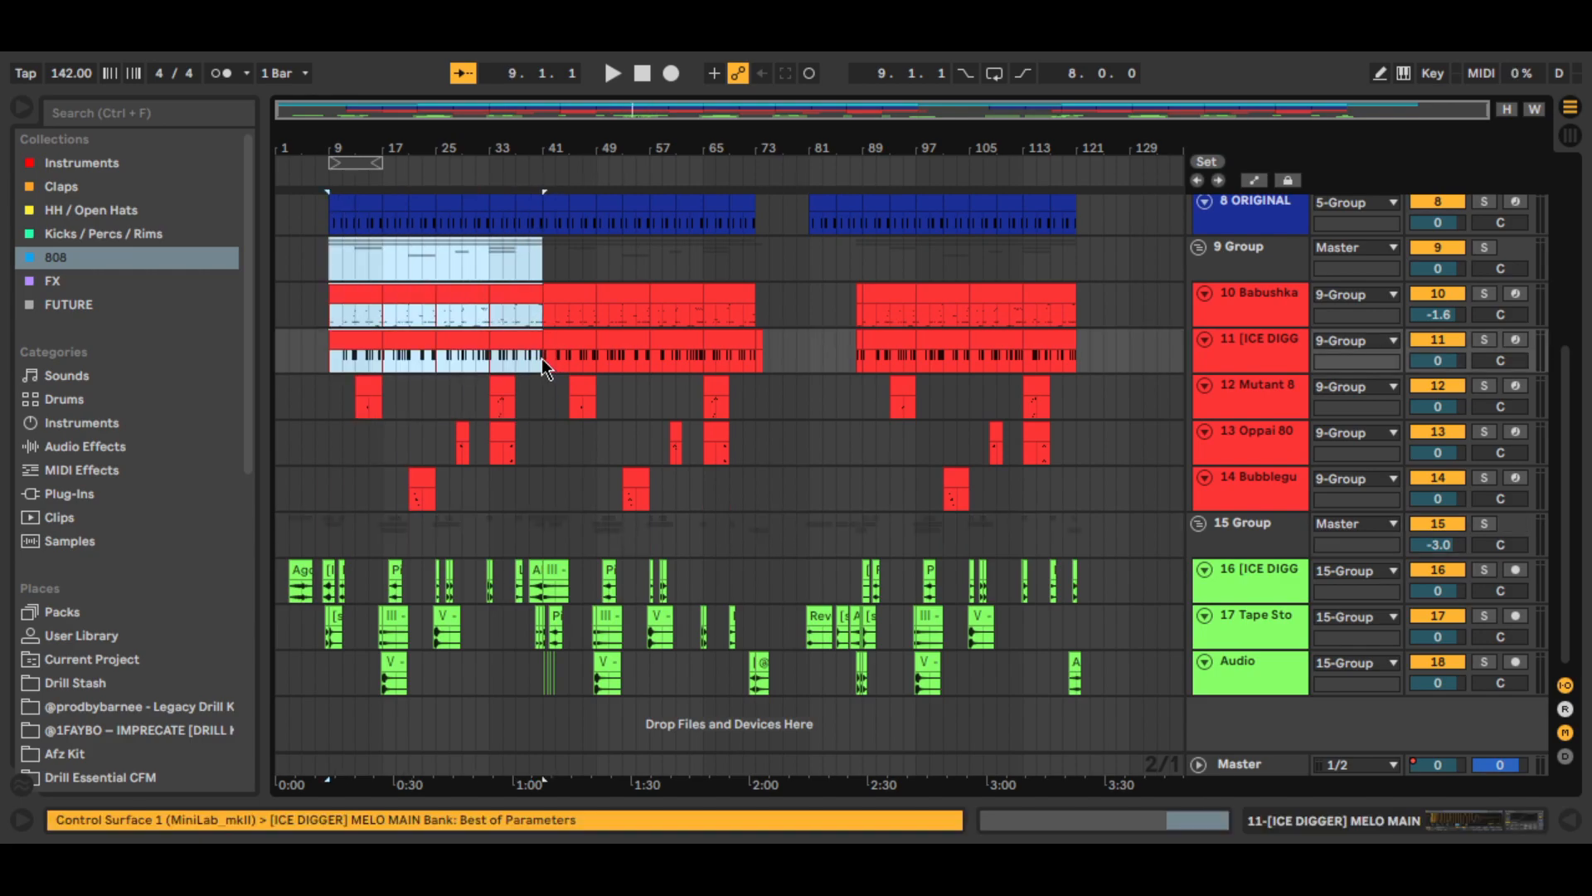
Step: Select the Revesre Perc FX clip at 80.3.1 on track 17 and play the breakdown from bar 74
drag(281, 108, 1042, 115)
click(585, 628)
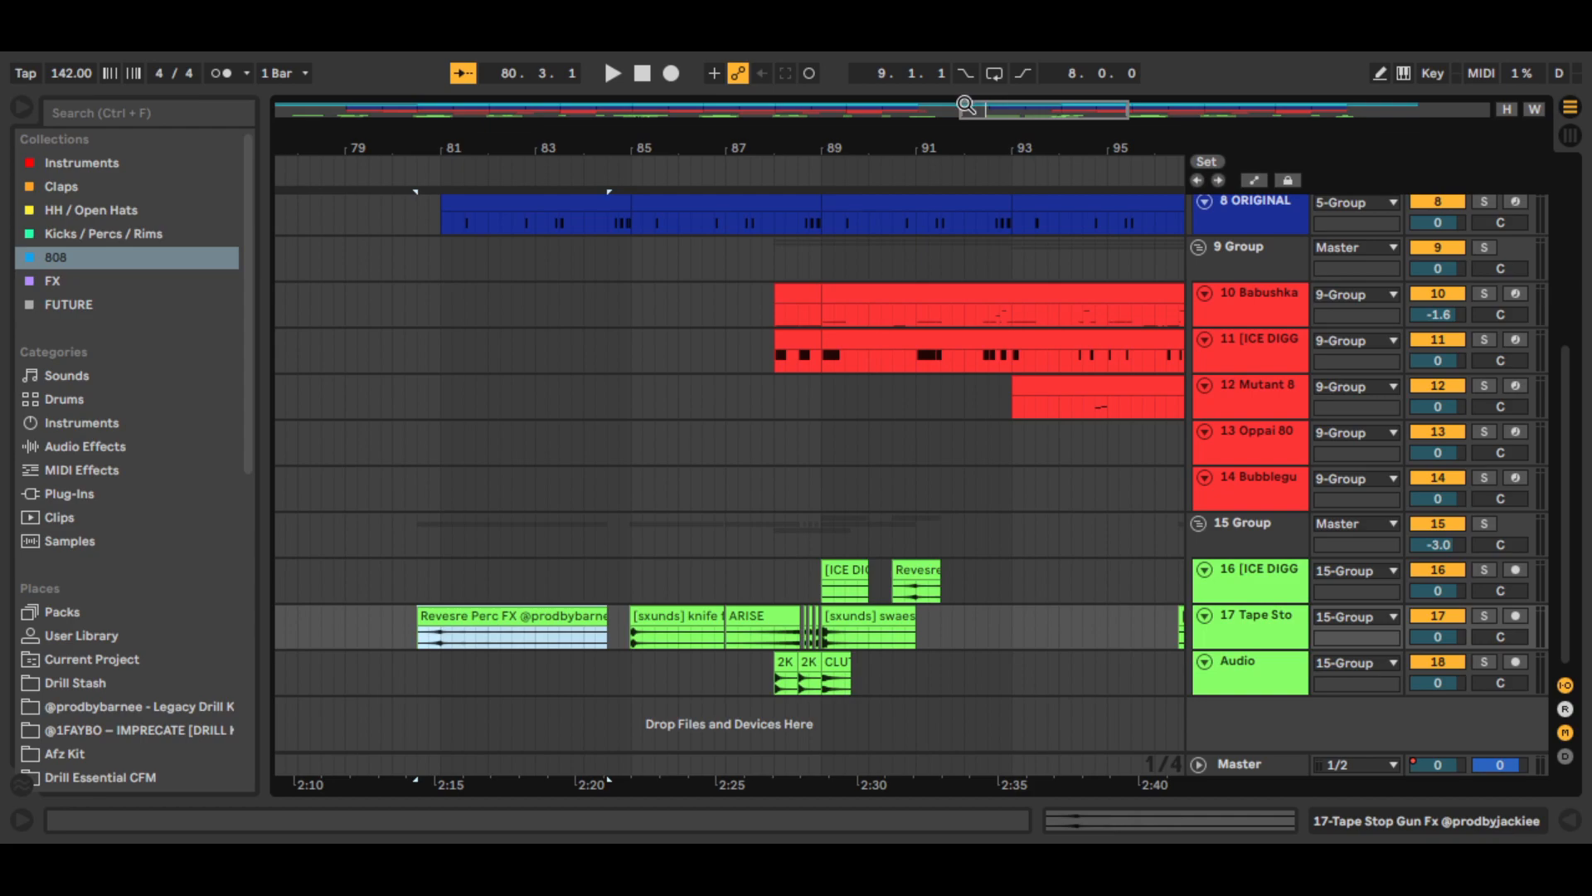
drag(964, 108, 766, 133)
click(685, 431)
key(space)
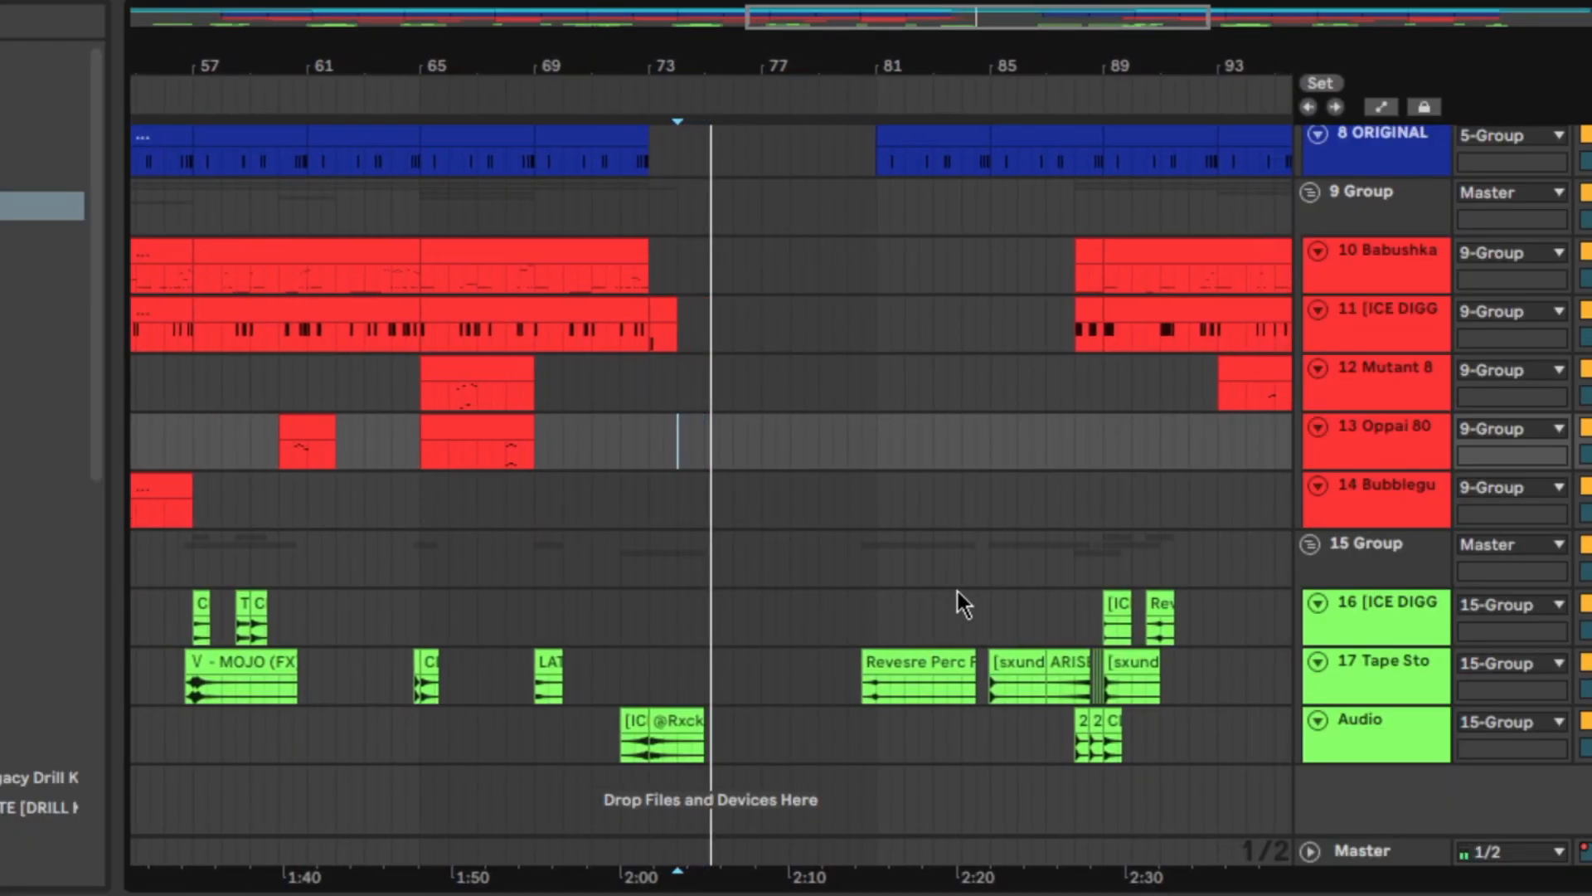
key(space)
Step: Select the track 4 melody clip from bar 73 to 81, where the drums drop out
scroll(957, 589, up, 5)
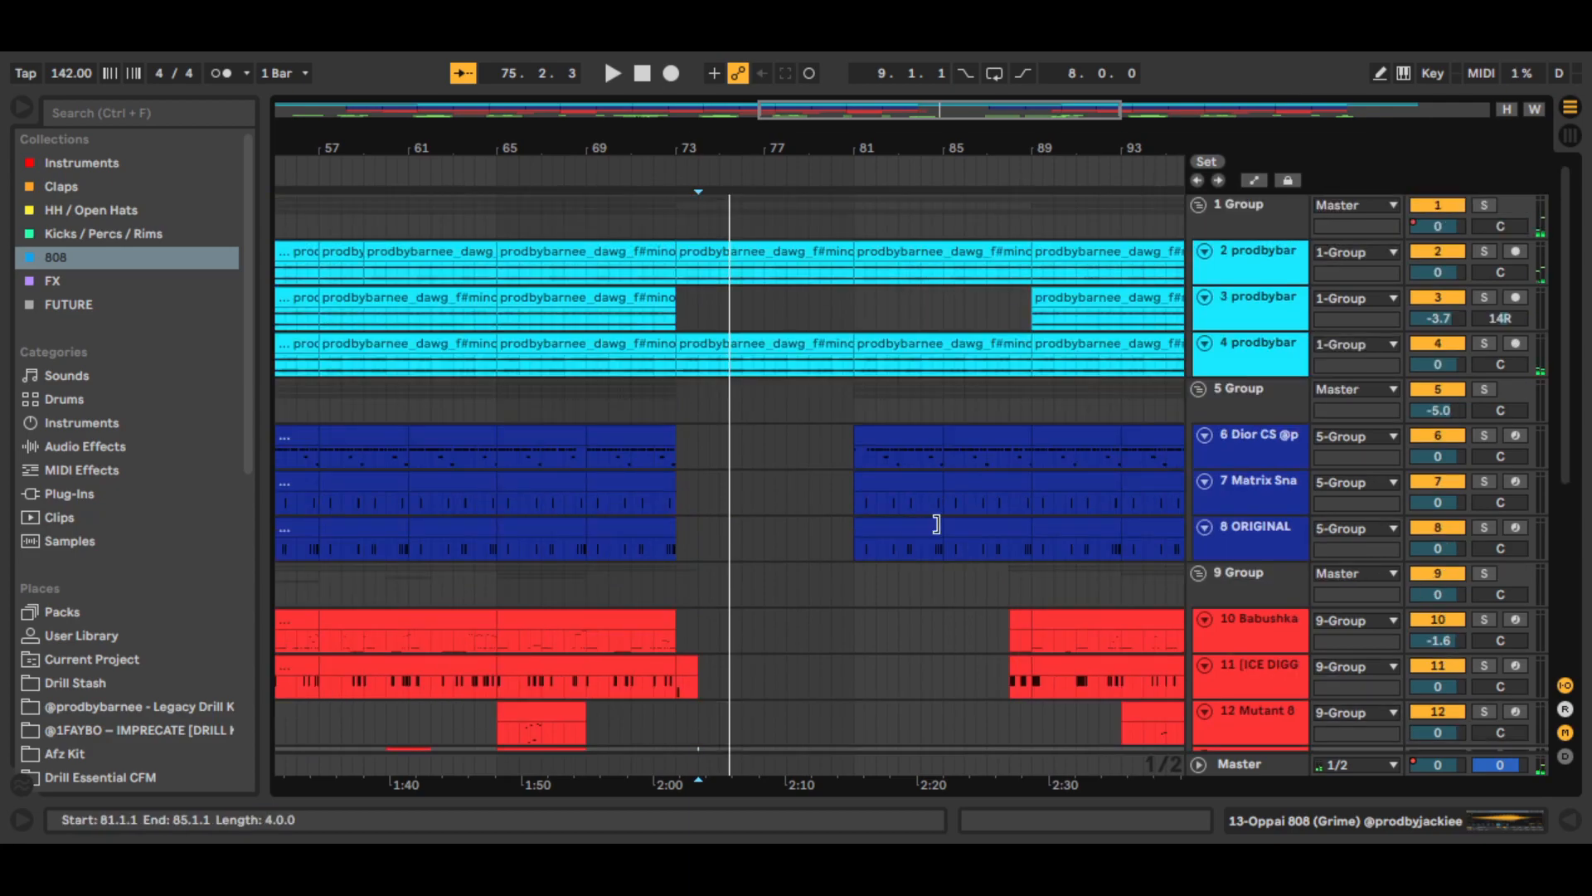
click(729, 345)
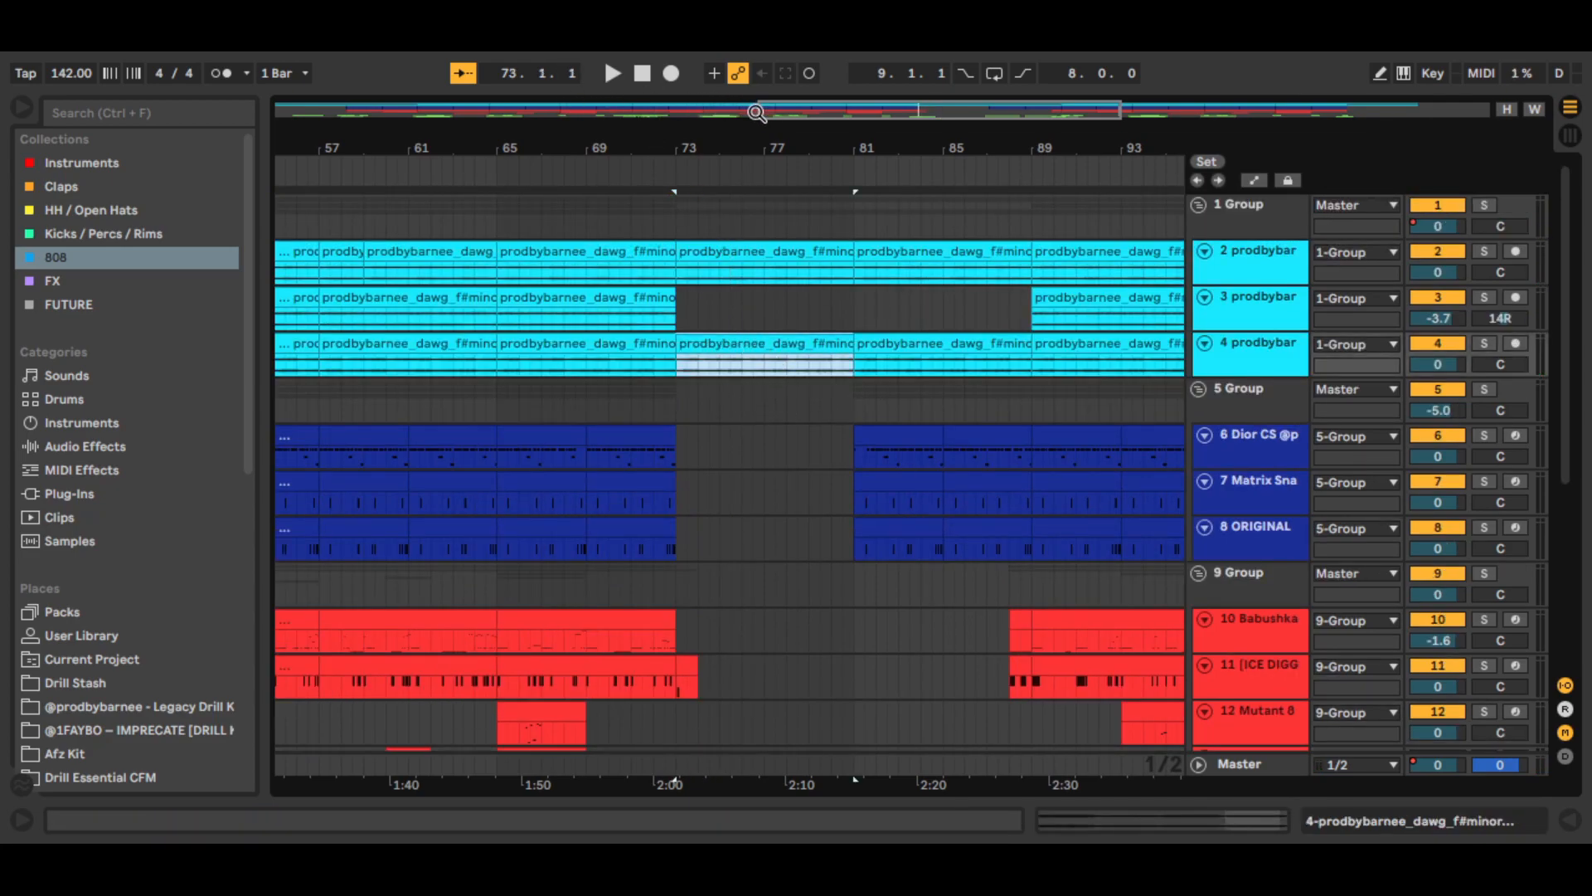
drag(760, 109, 1004, 115)
drag(869, 148, 1127, 153)
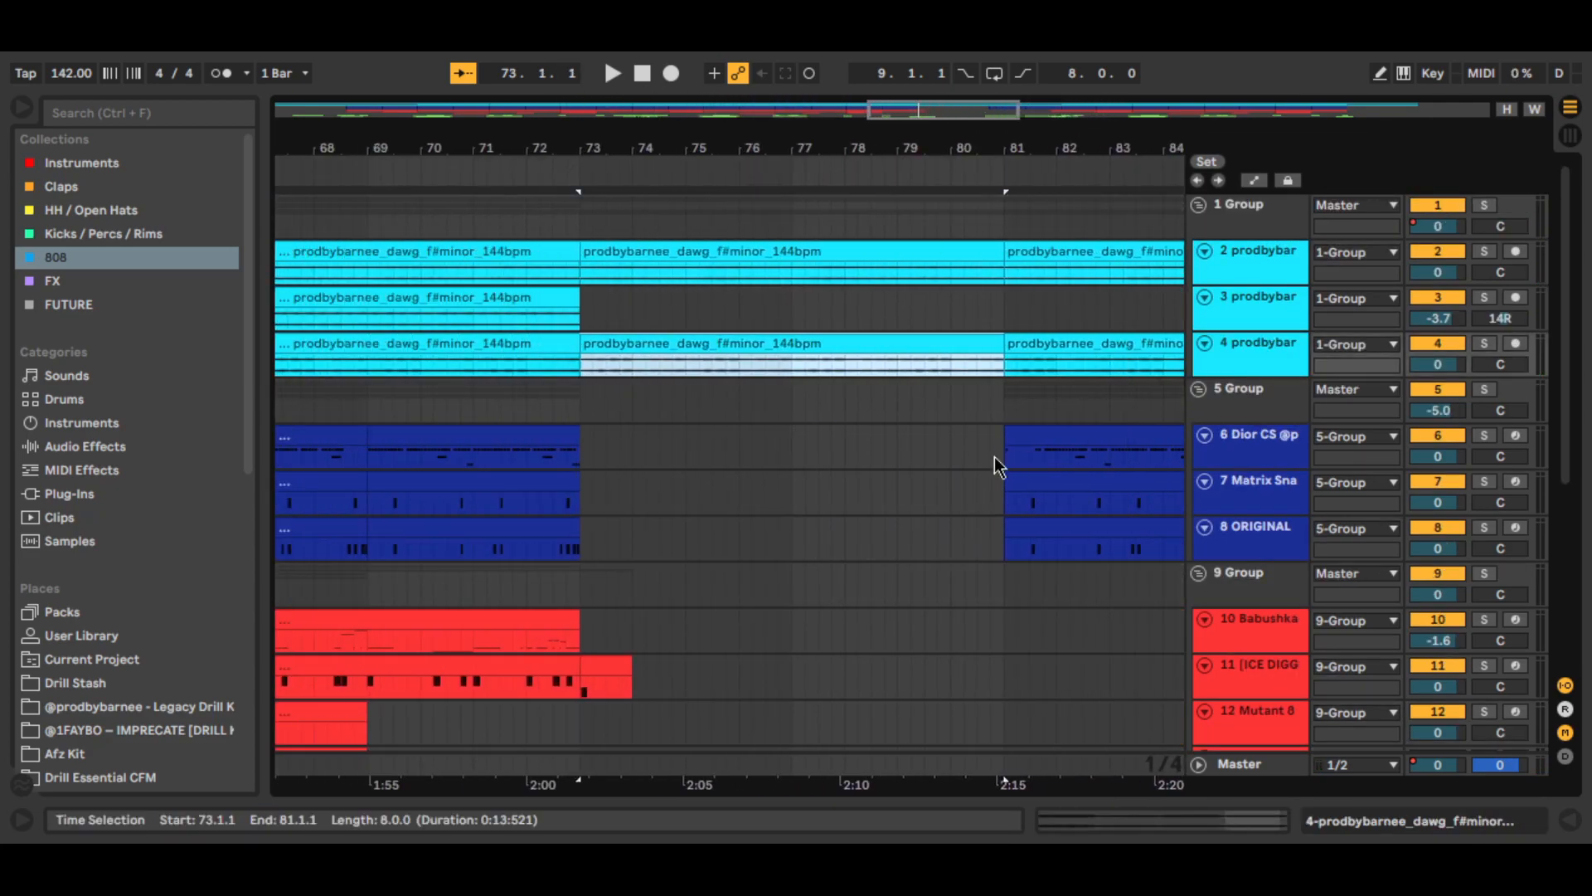
Step: Audition the Revesre Perc FX clip on track 17 in the full mix as the drums re-enter at bar 81
scroll(994, 456, down, 5)
click(972, 569)
key(space)
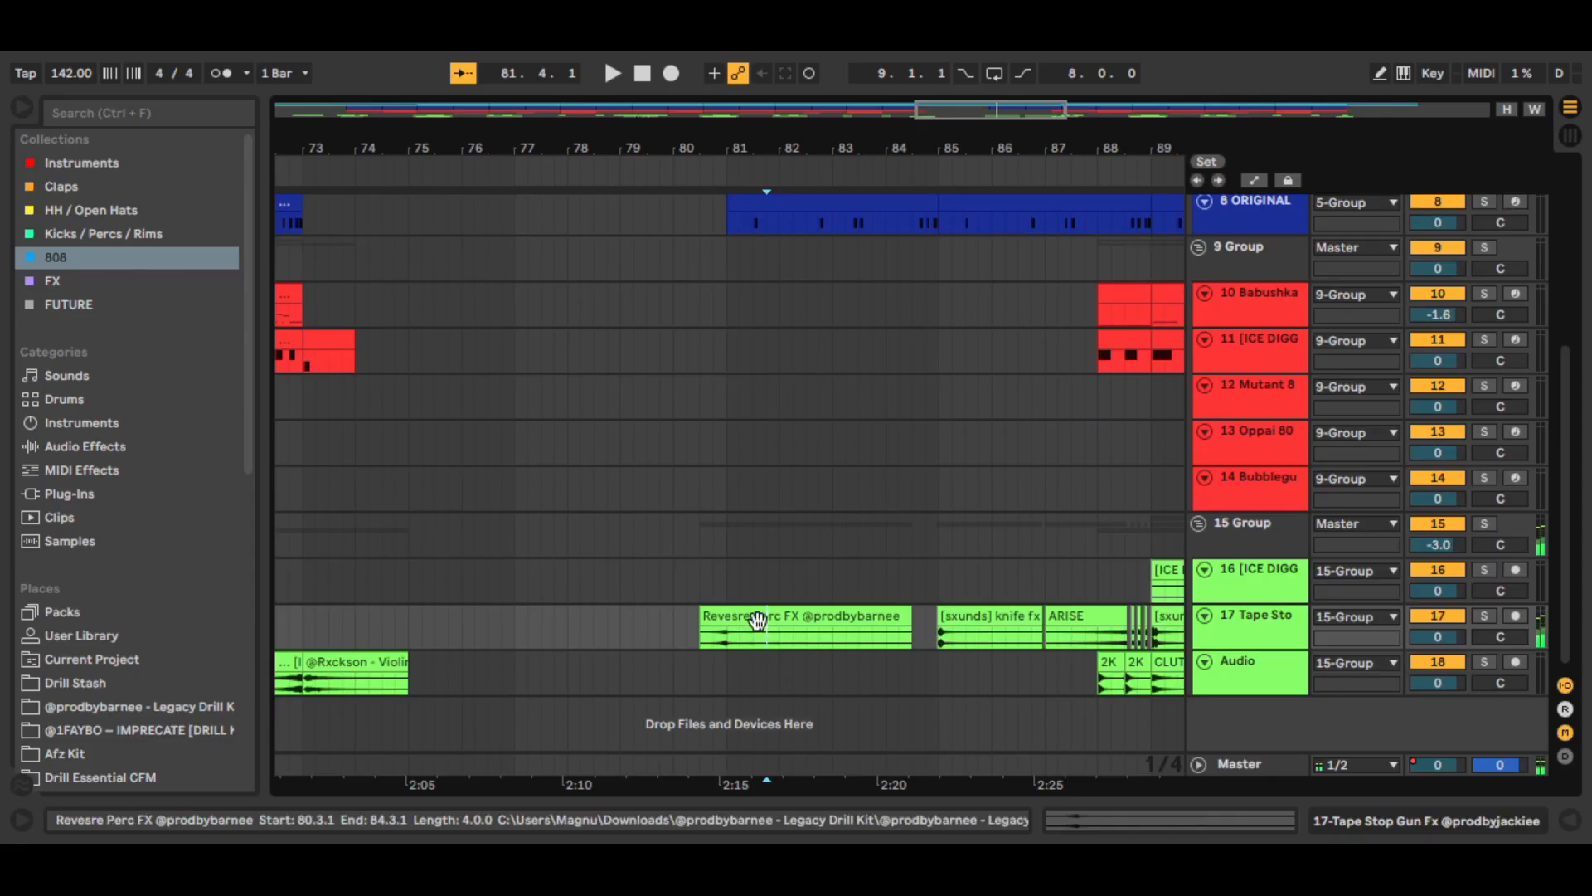
click(745, 697)
scroll(763, 514, up, 3)
scroll(794, 560, down, 3)
Step: Play the mix from just before bar 85 and select the knife fx clip starting at 84.4.4 on track 17
click(926, 626)
key(space)
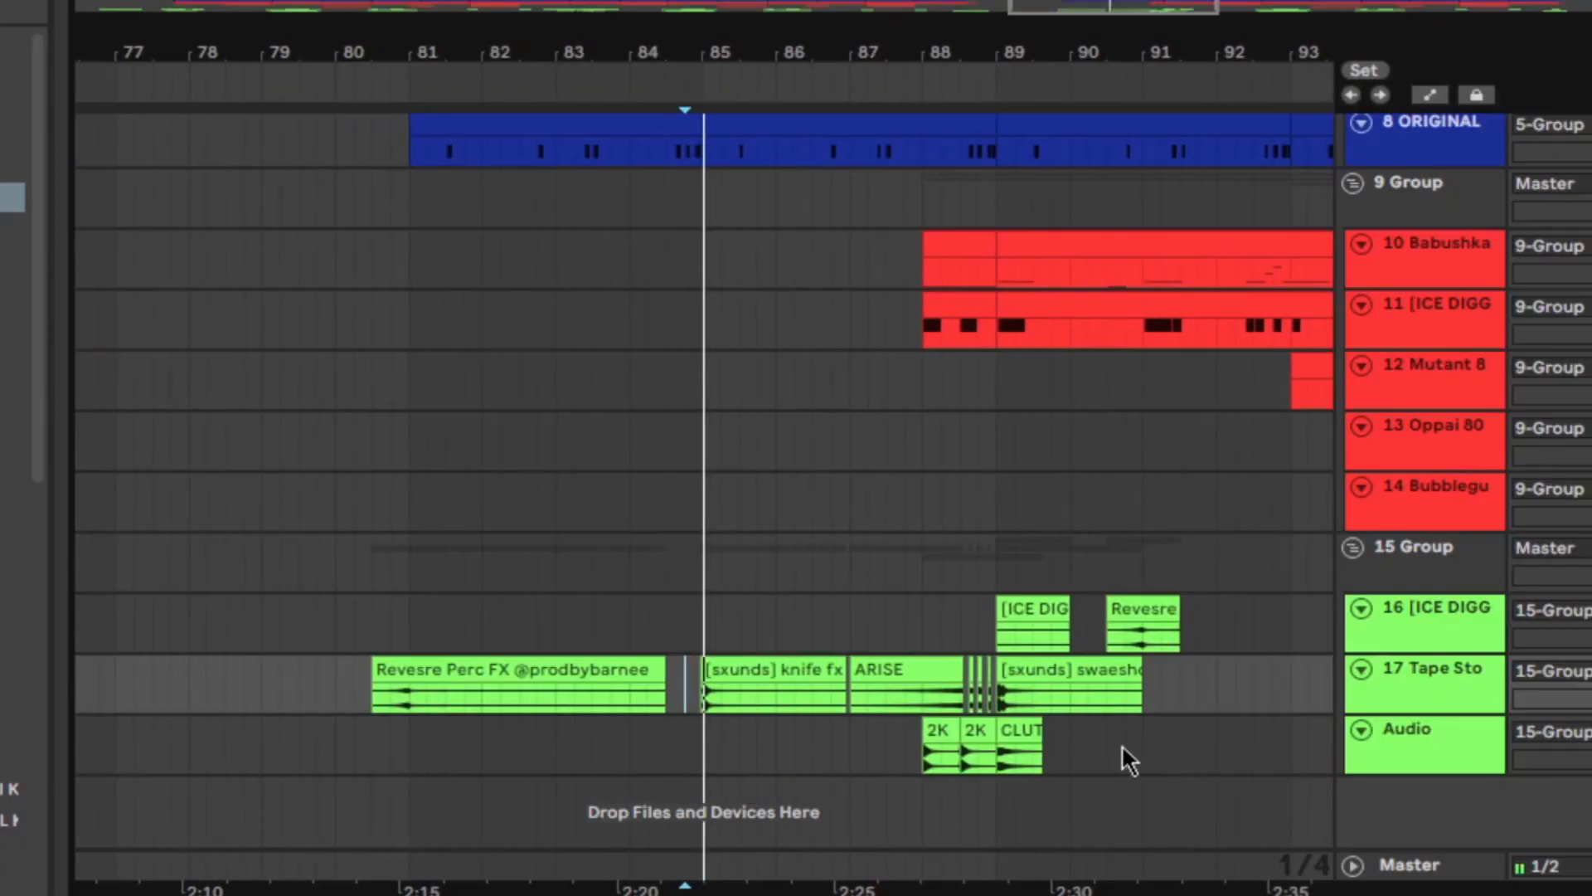
key(space)
click(754, 618)
Step: Point out bar 85 on the Matrix Snare track and on effects track 16
scroll(783, 582, up, 3)
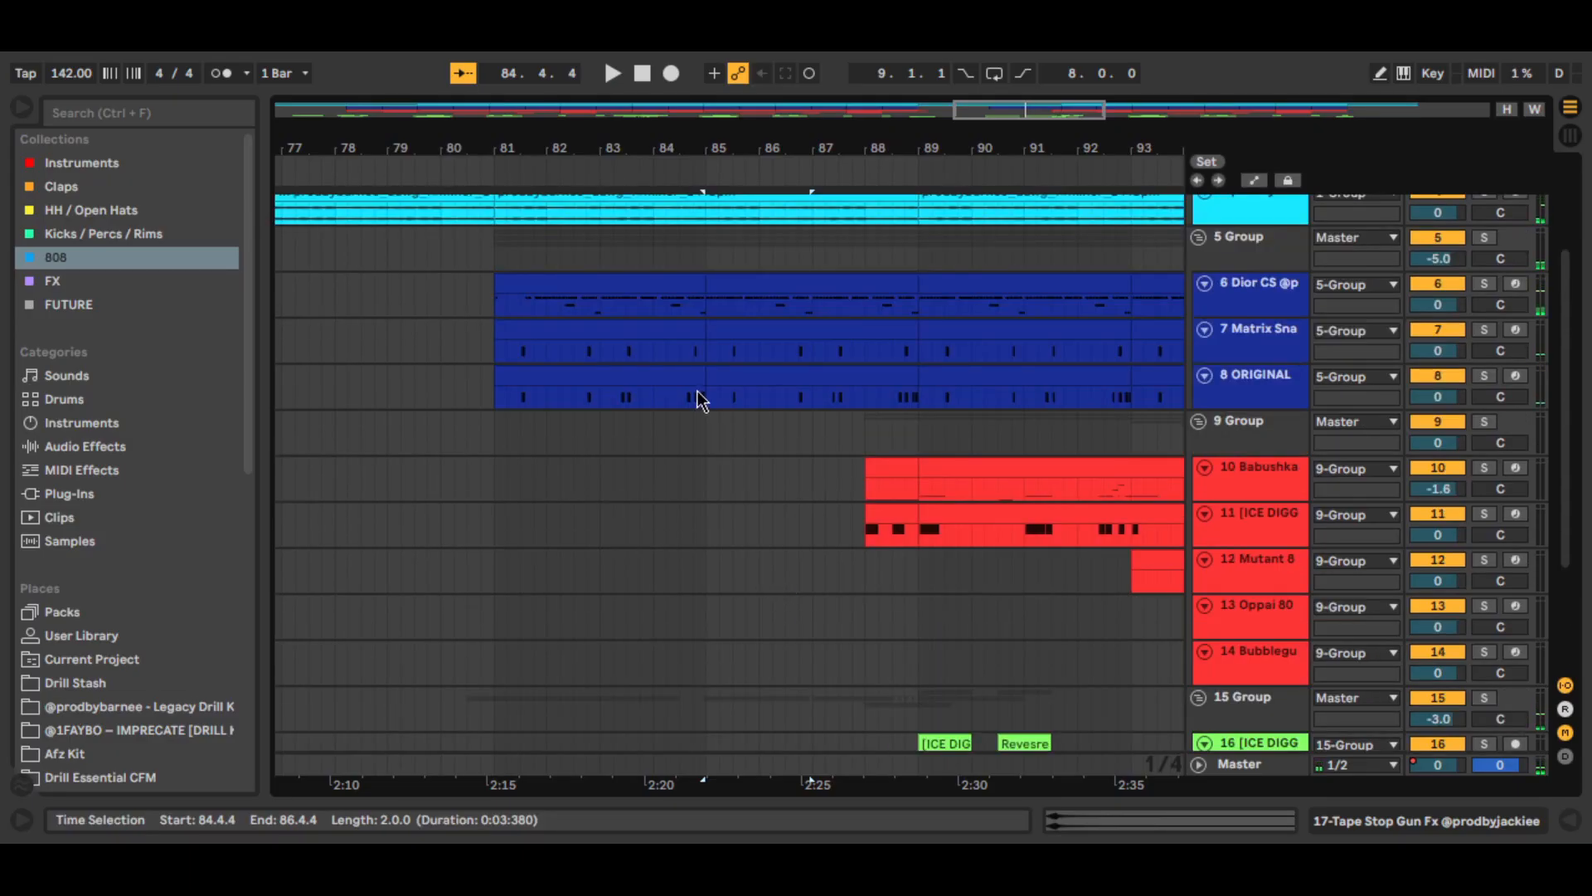
click(711, 345)
scroll(713, 510, down, 3)
click(723, 612)
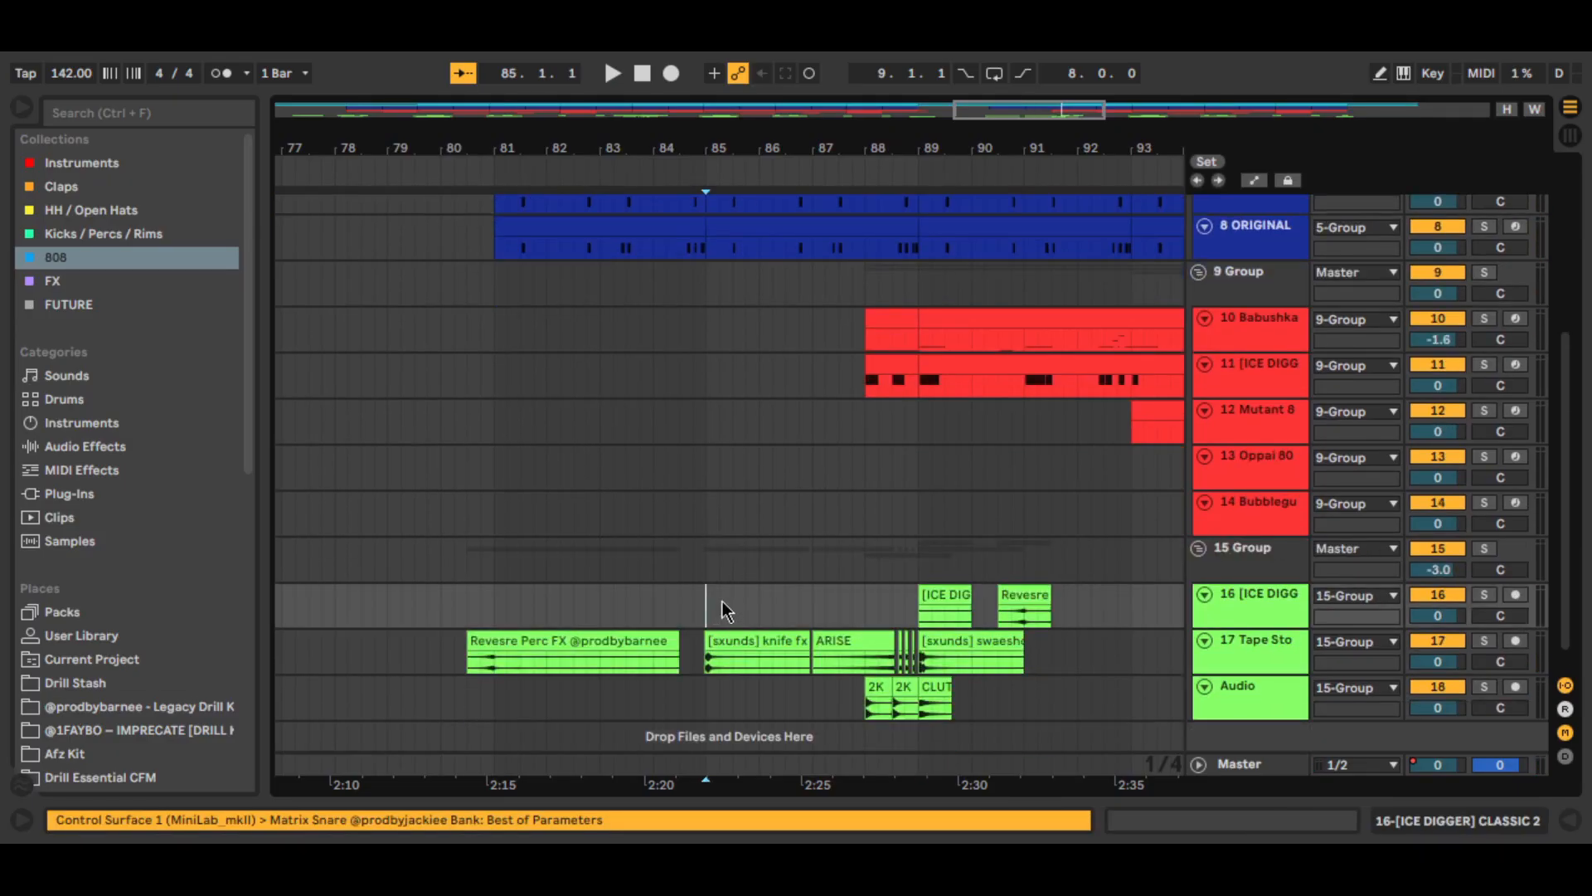
Step: Audition the ARISE clip starting at bar 87 on track 17, first with the track soloed and again in the full mix
click(812, 612)
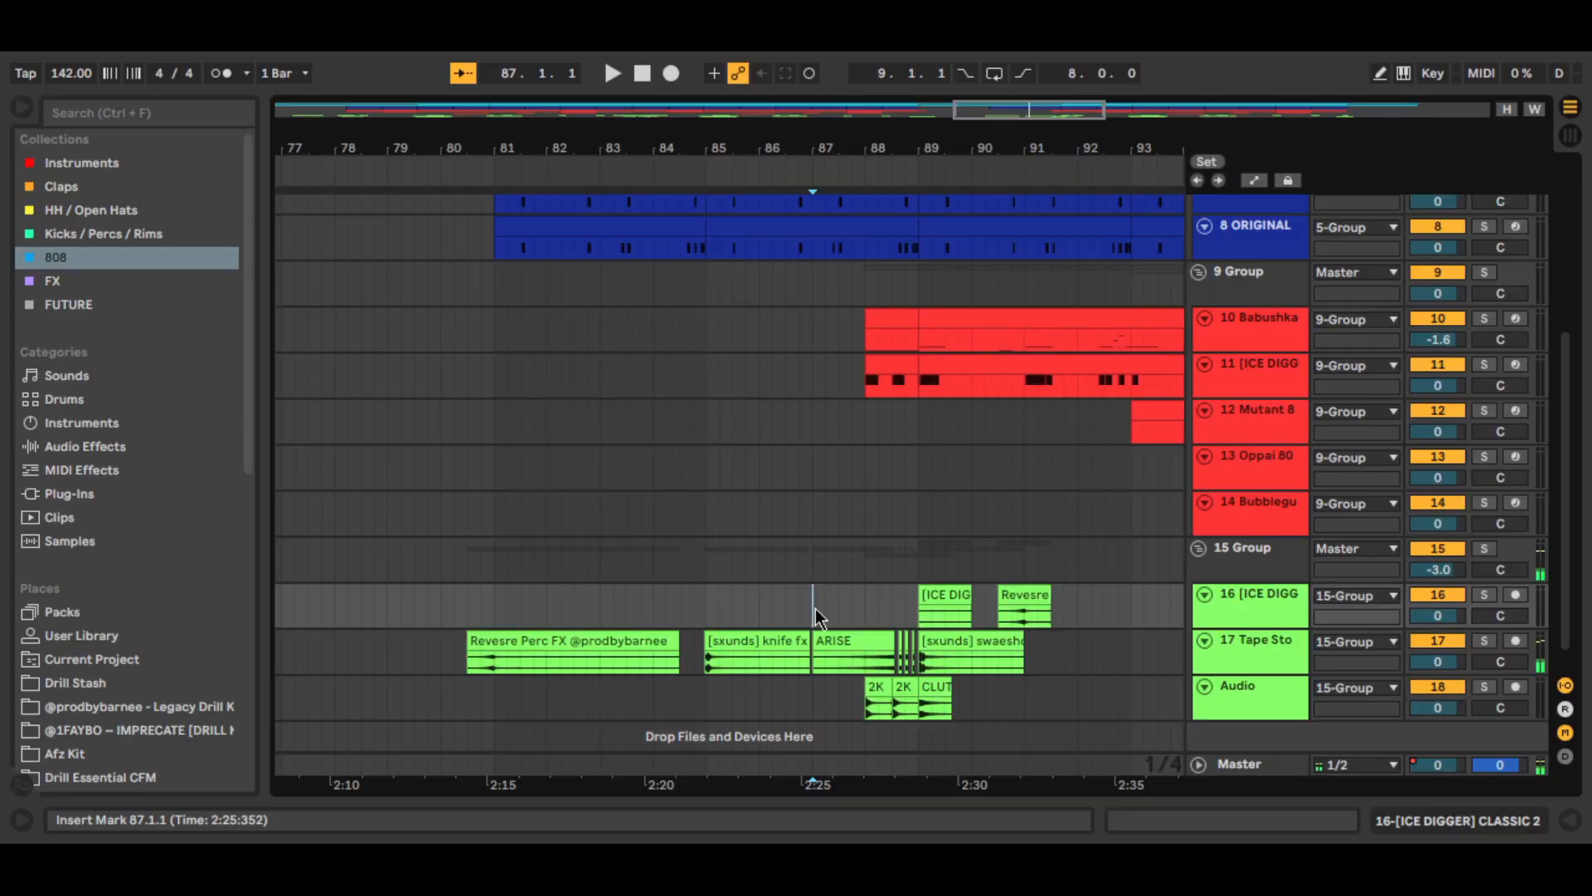
click(888, 640)
click(1483, 642)
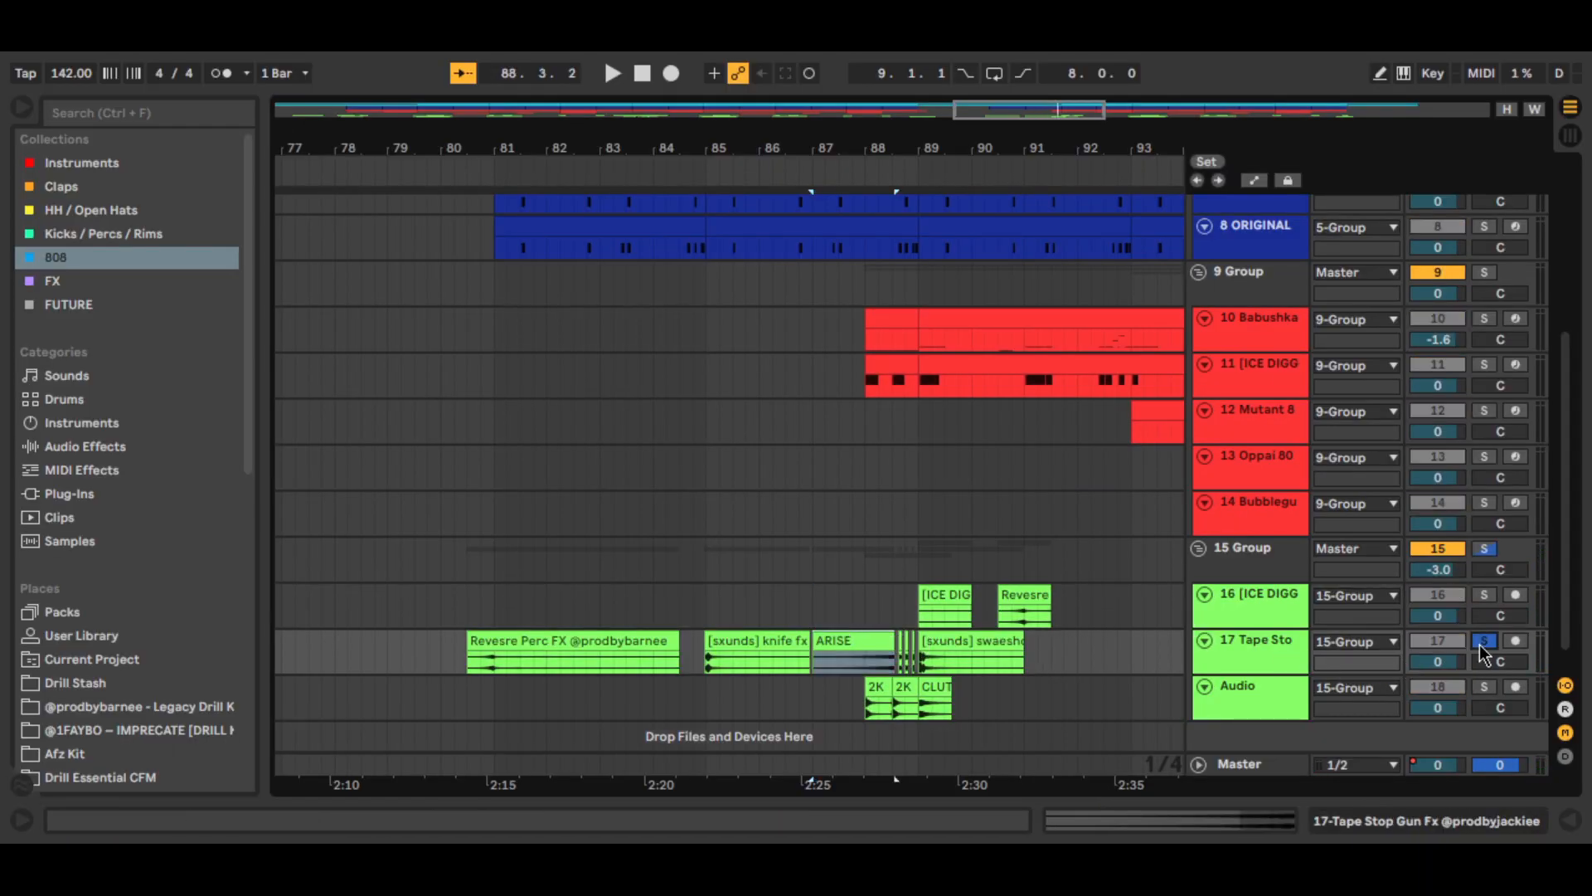
key(space)
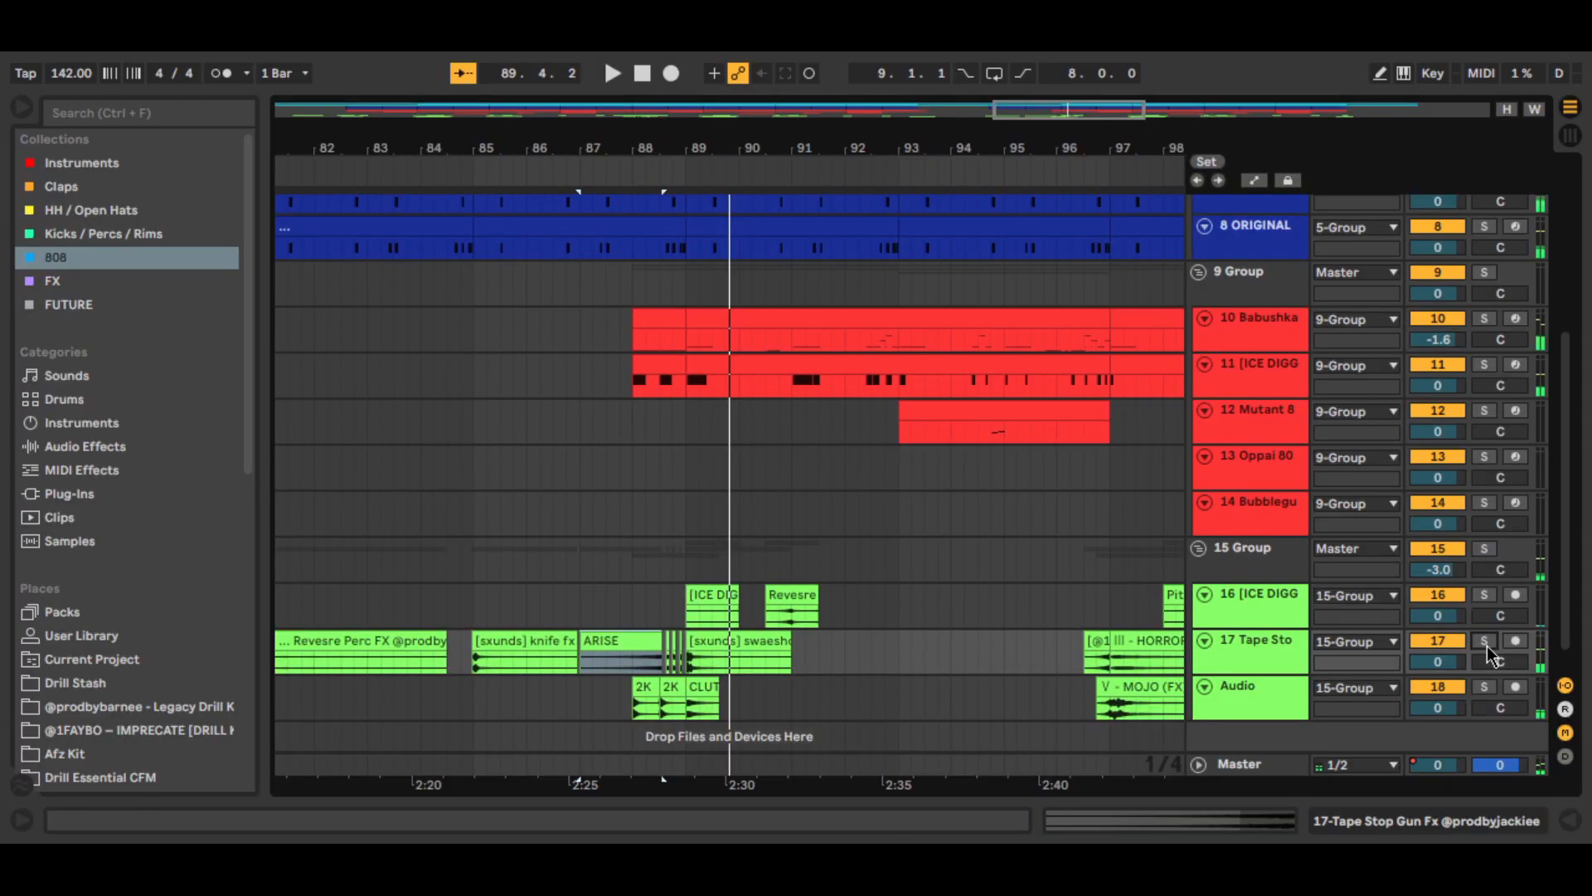
Step: Point out the two 2K clips and the CLUT clip on the Audio track, and audition them from bar 88
click(646, 694)
key(space)
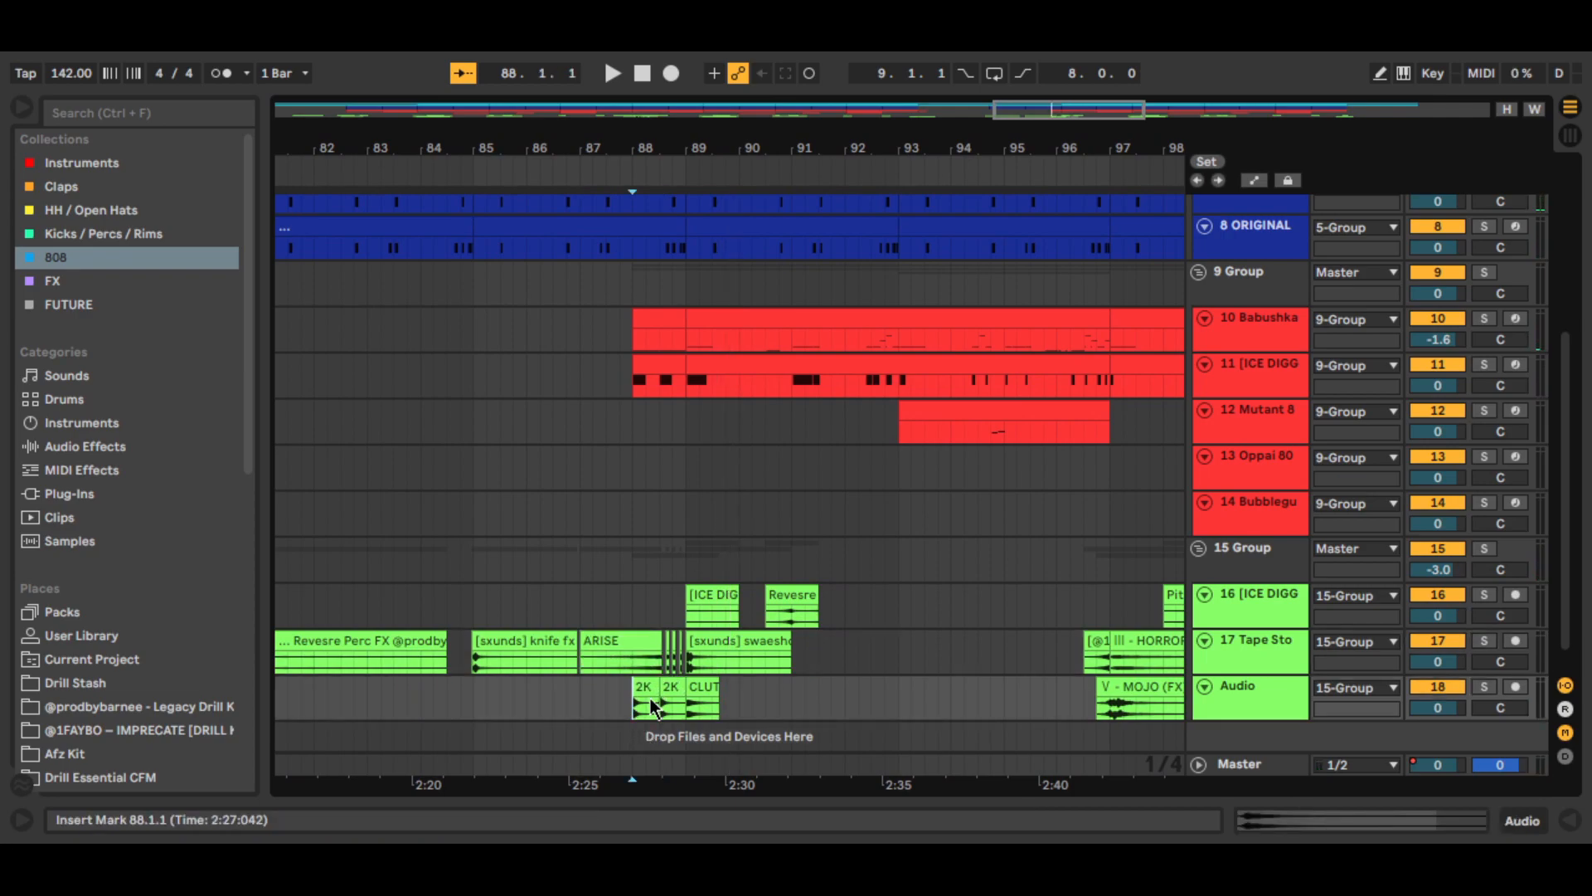
click(648, 691)
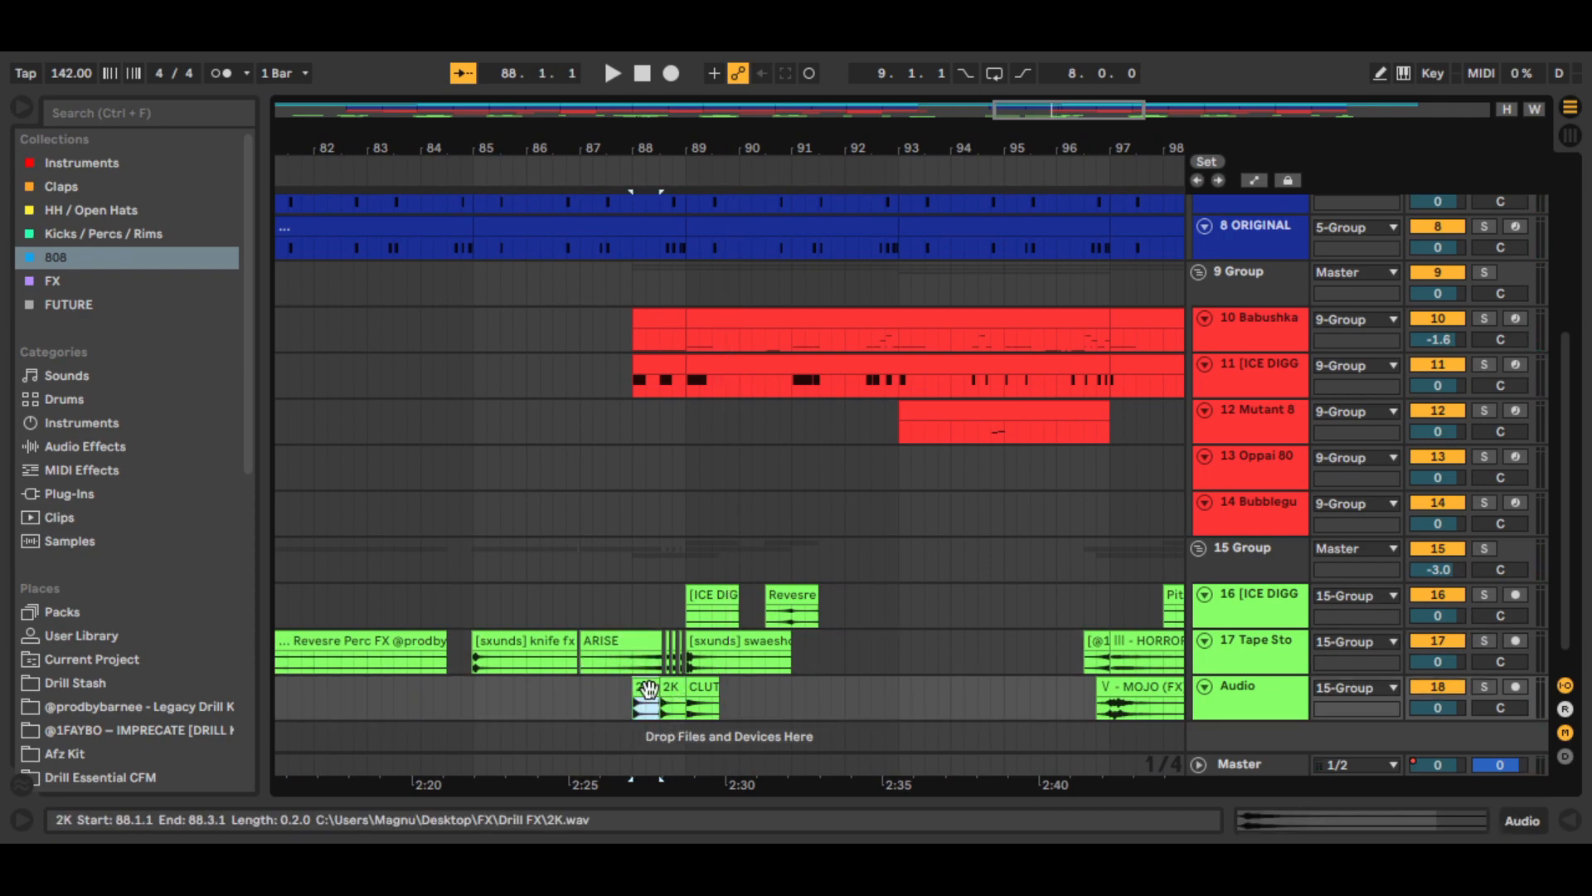
click(669, 686)
click(700, 687)
click(701, 688)
click(628, 702)
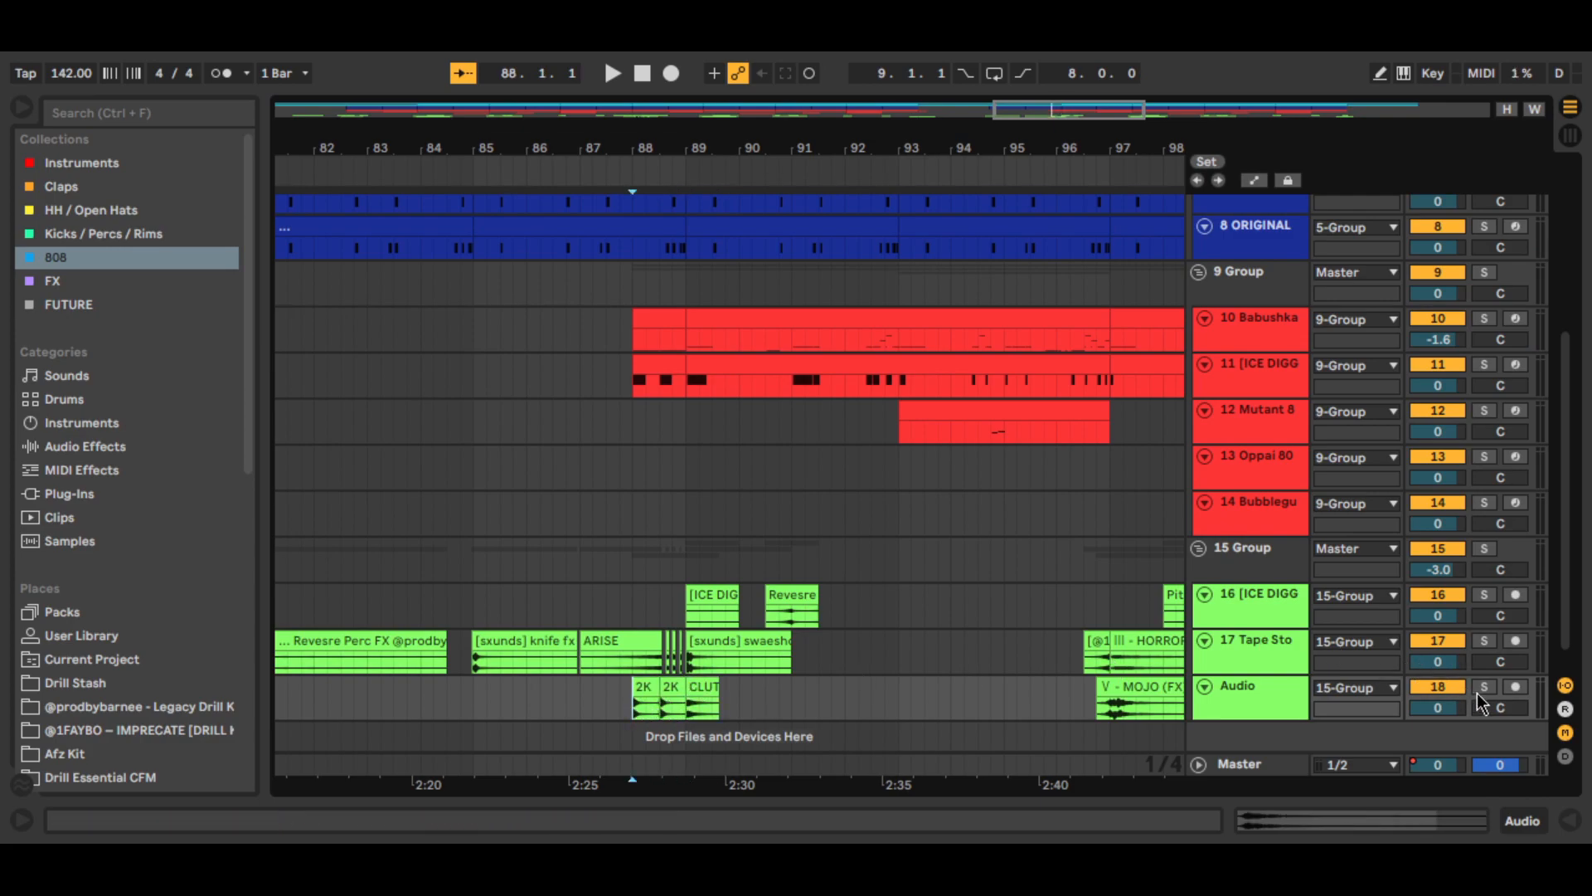
key(space)
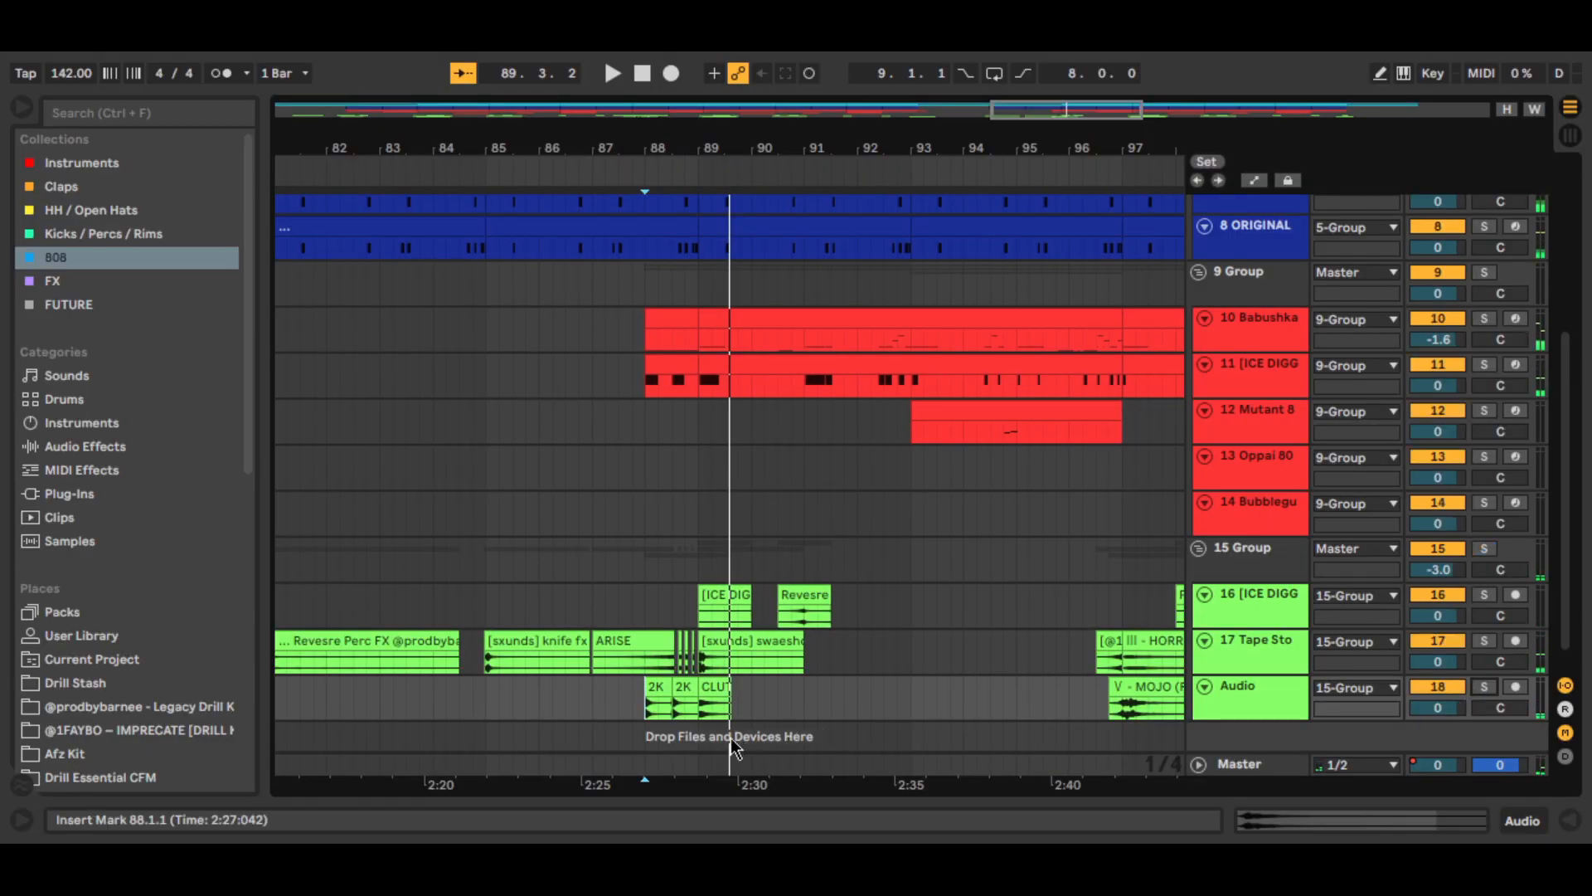
Step: Play the full mix from around bar 85 to bar 90 to hear the combined effects leading into the 808s
click(580, 697)
key(space)
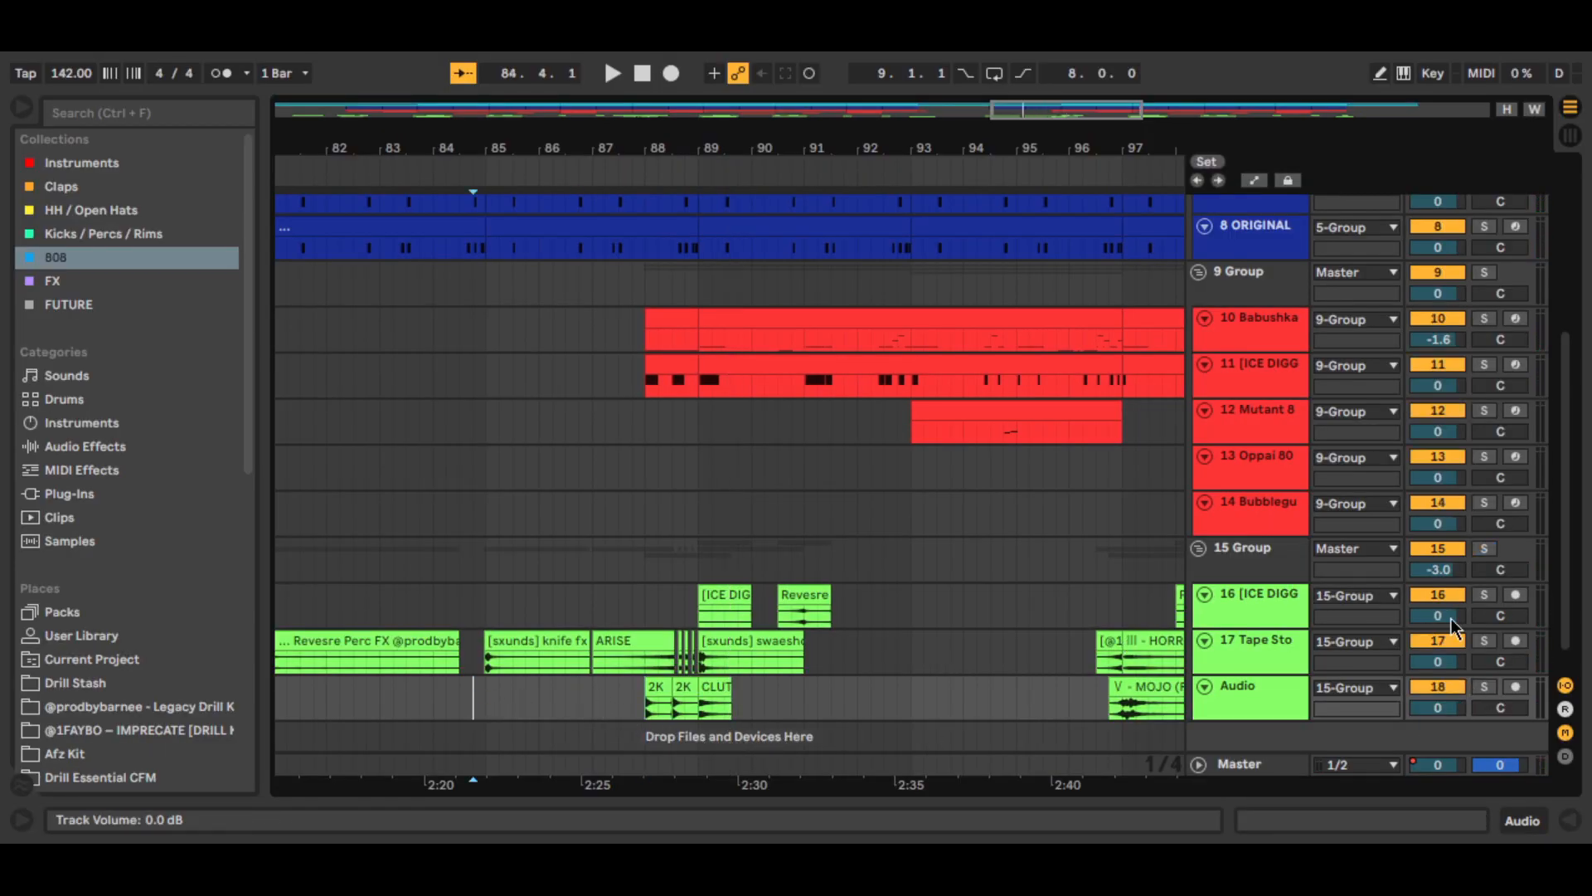
key(space)
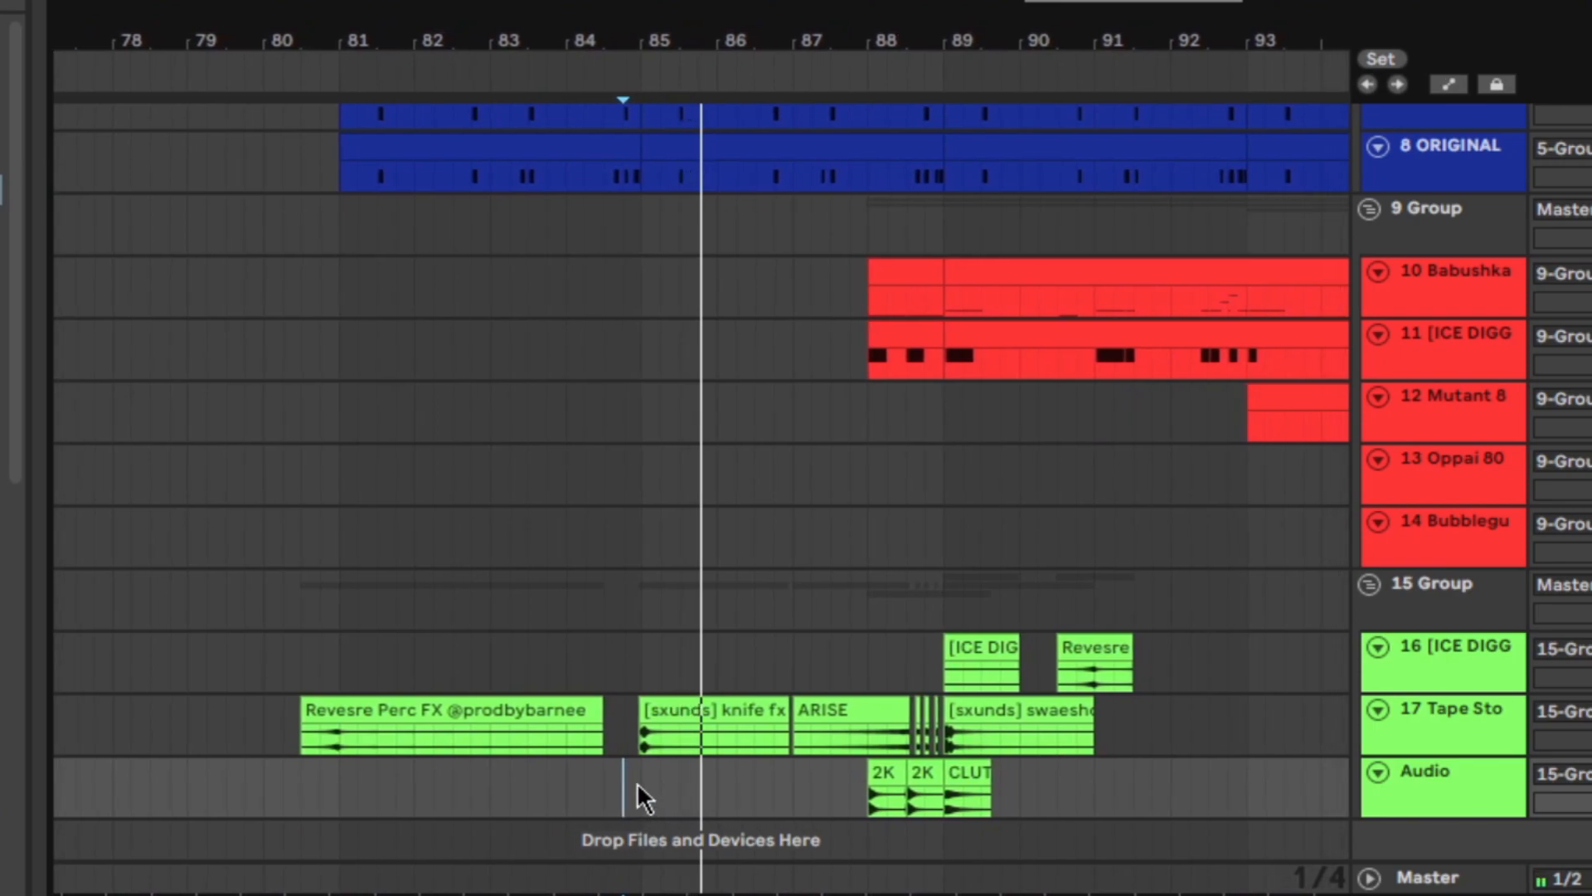
click(638, 788)
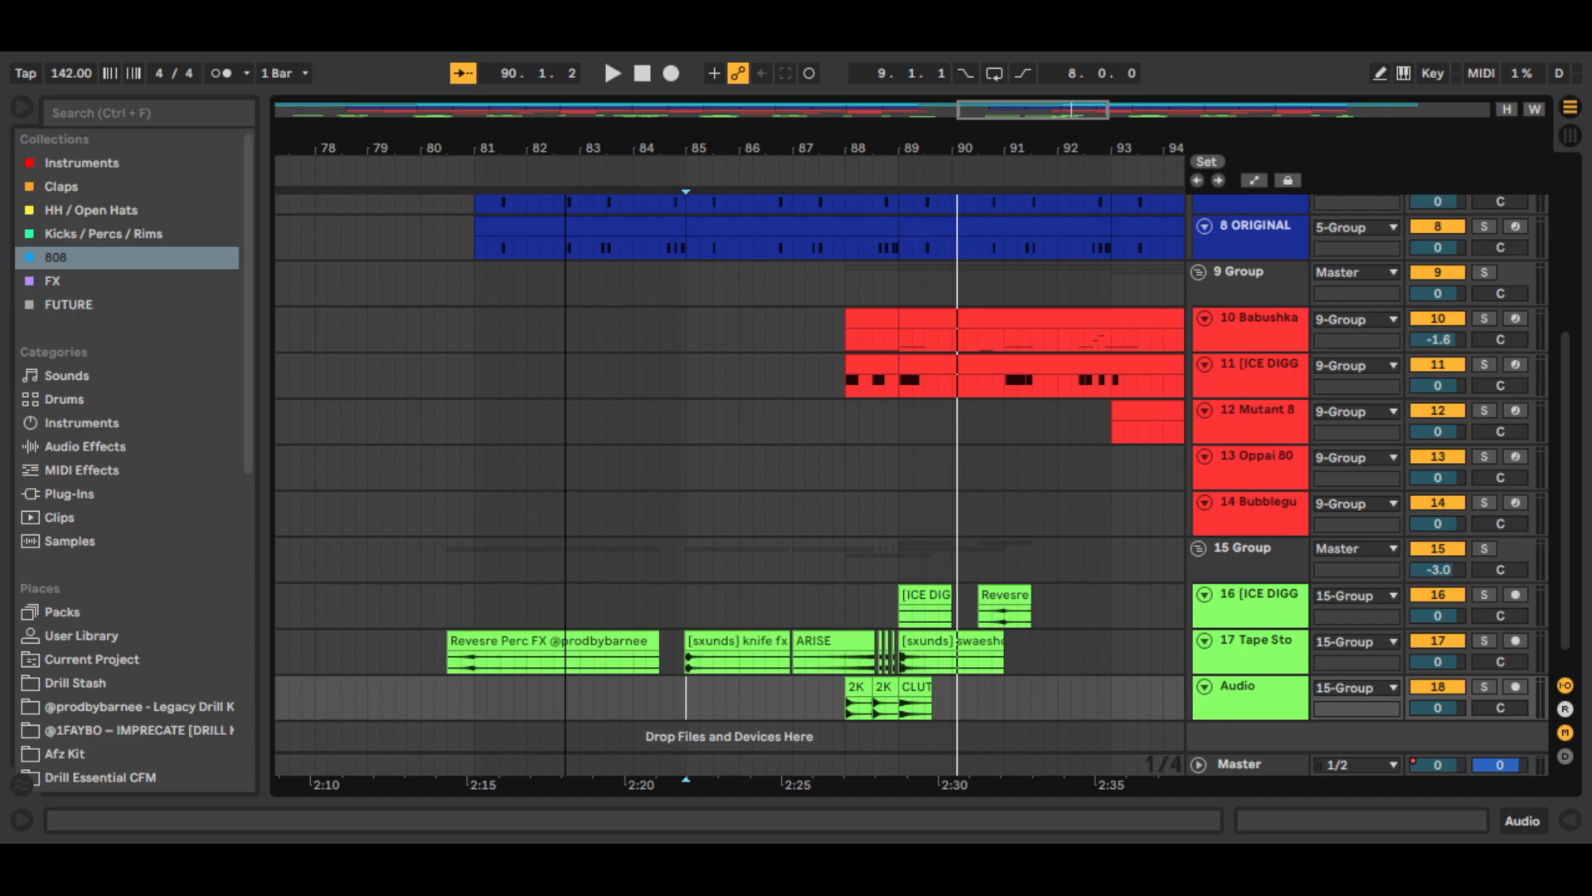
Step: Play the end of the beat from 119.3.1 to hear the Agony_Tag and Tape Stop clips close the arrangement at bar 121
double_click(1006, 112)
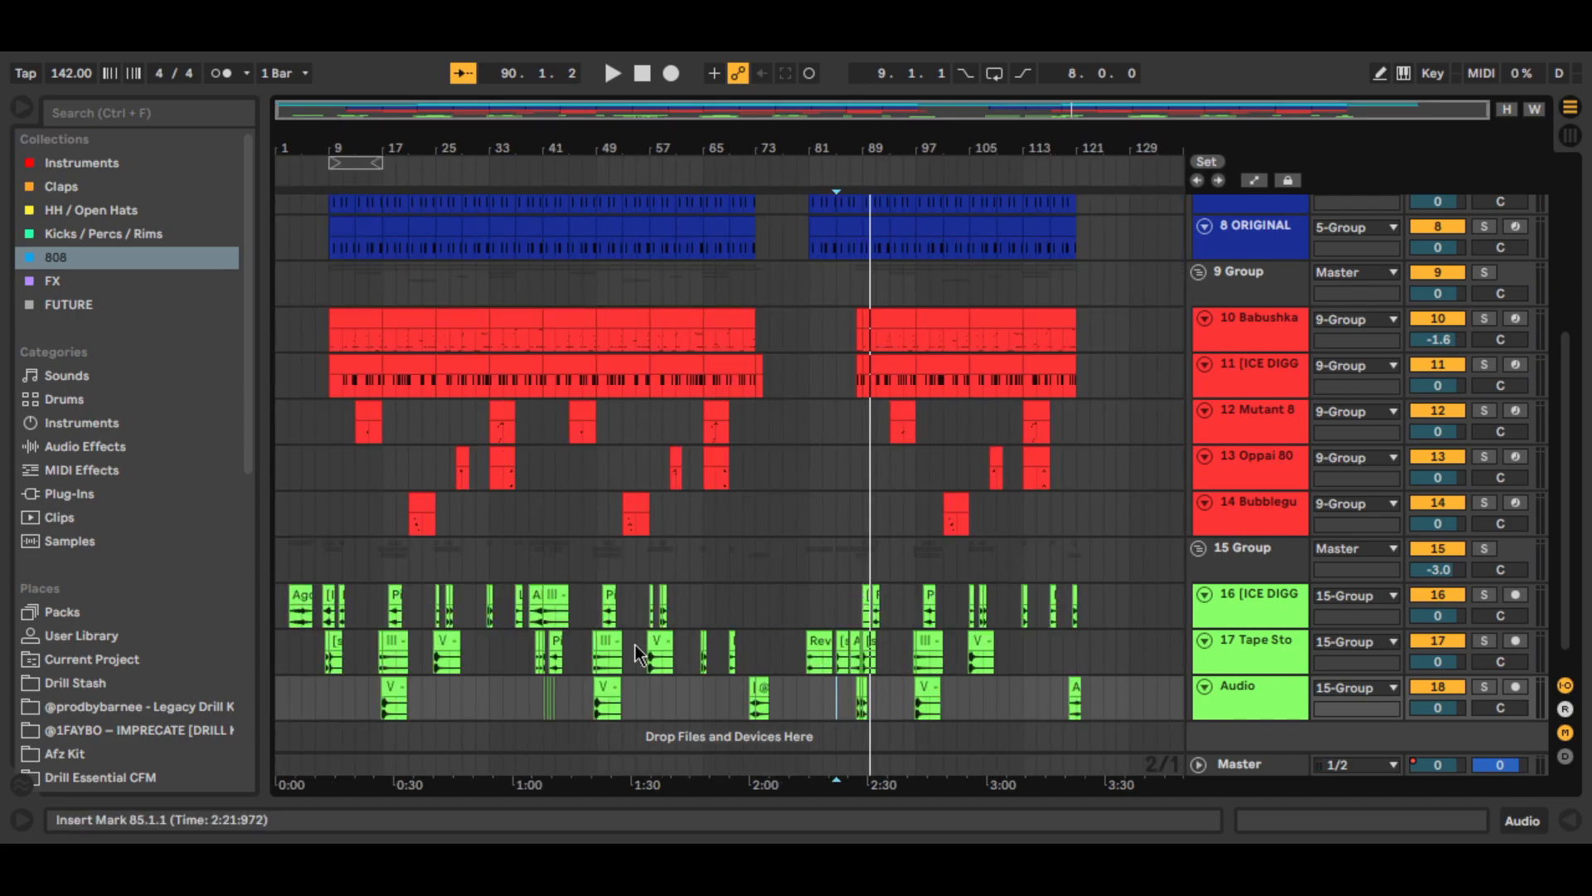
drag(280, 109, 1340, 110)
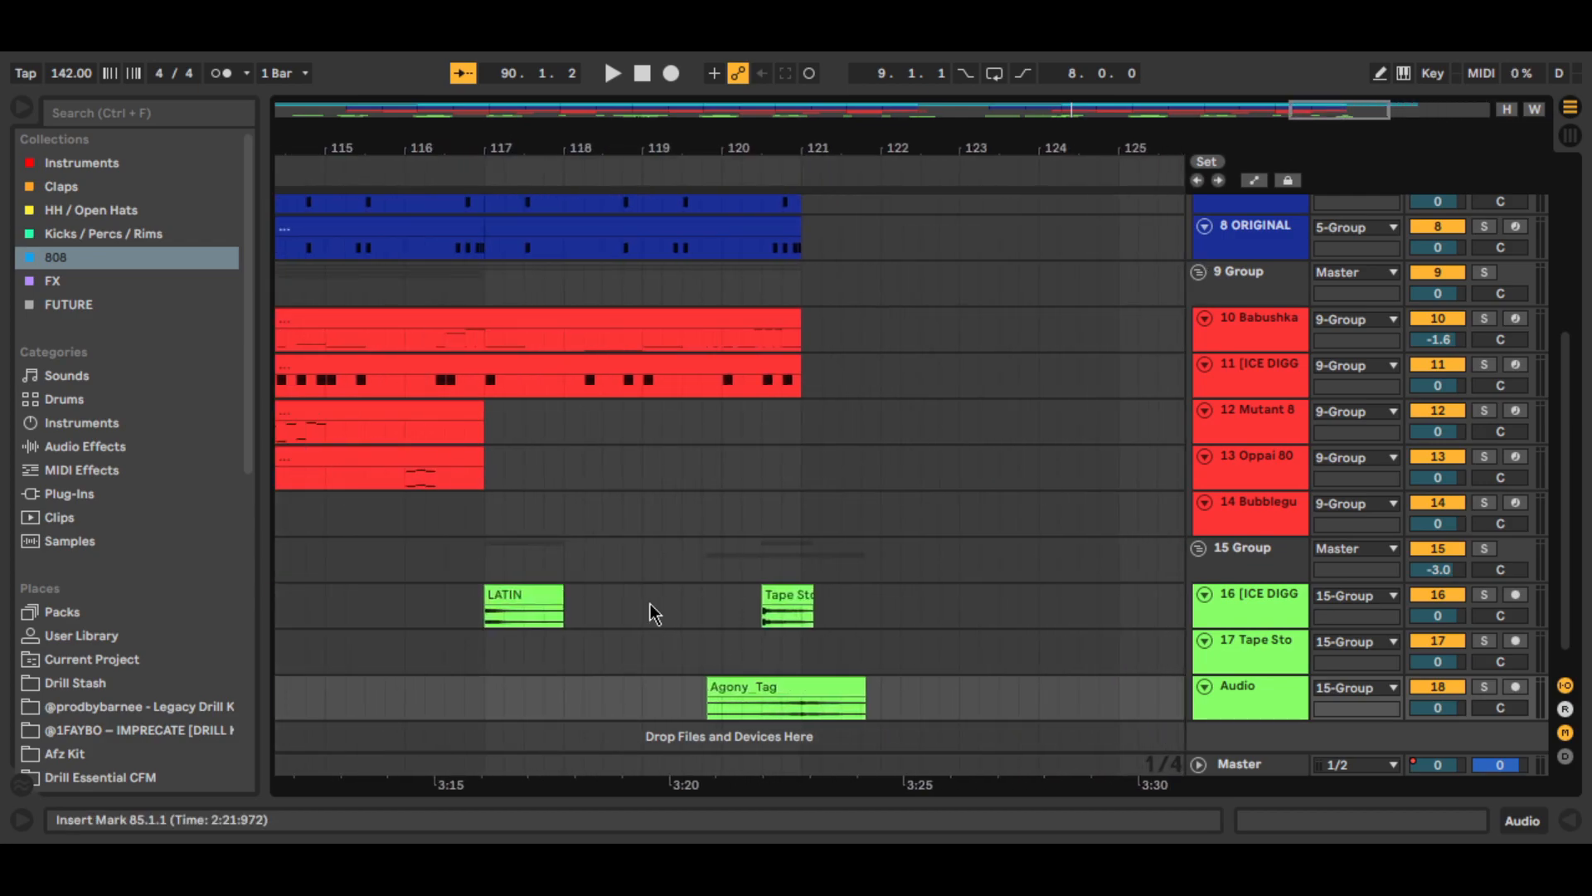
click(682, 612)
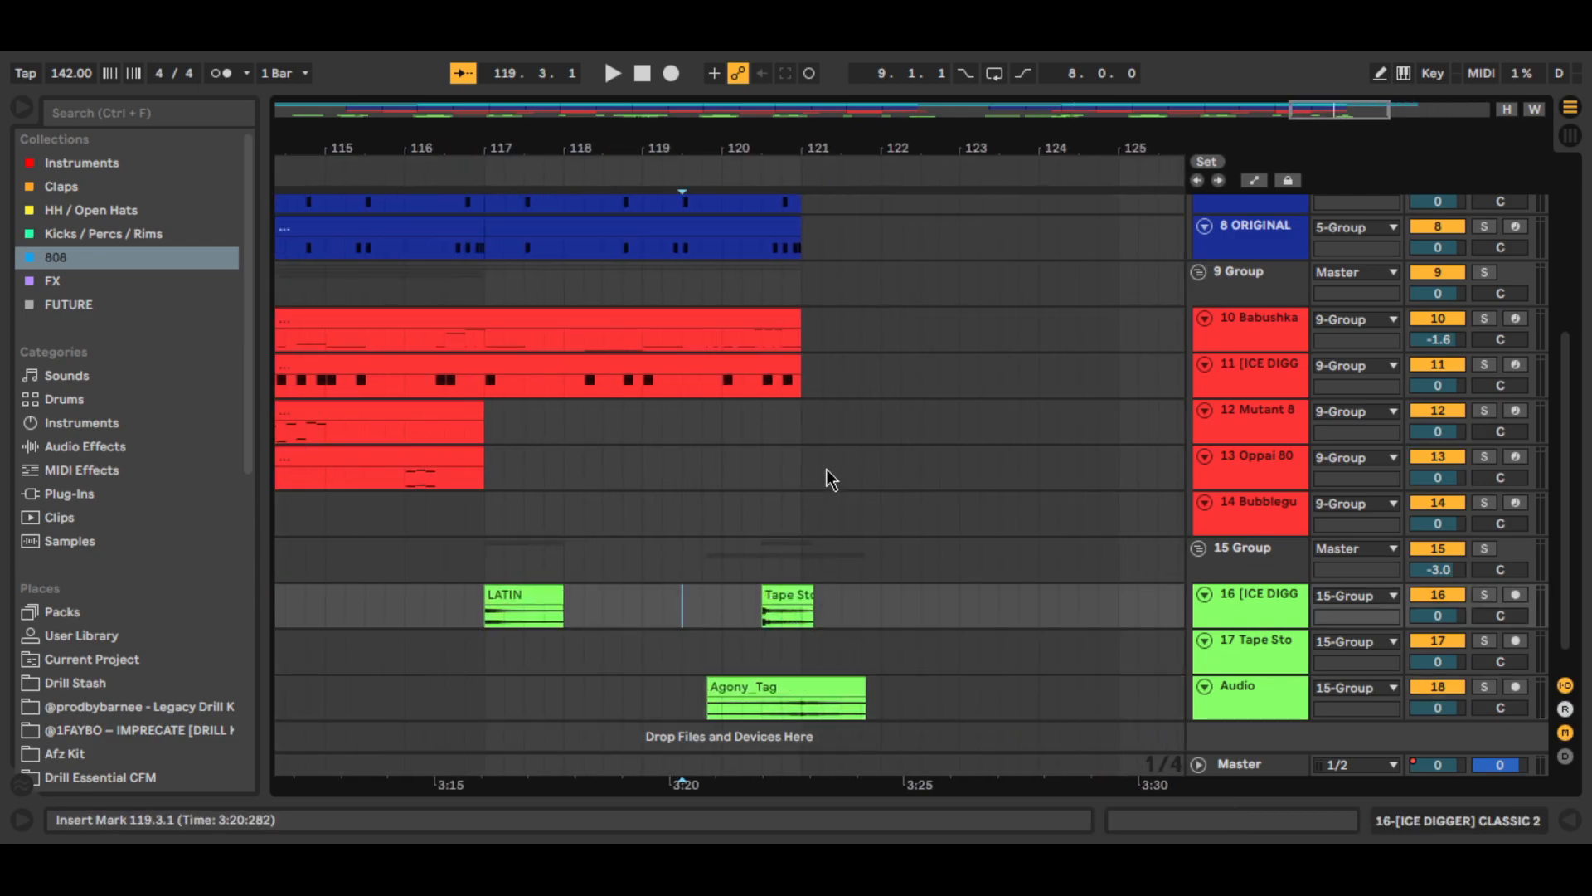
key(space)
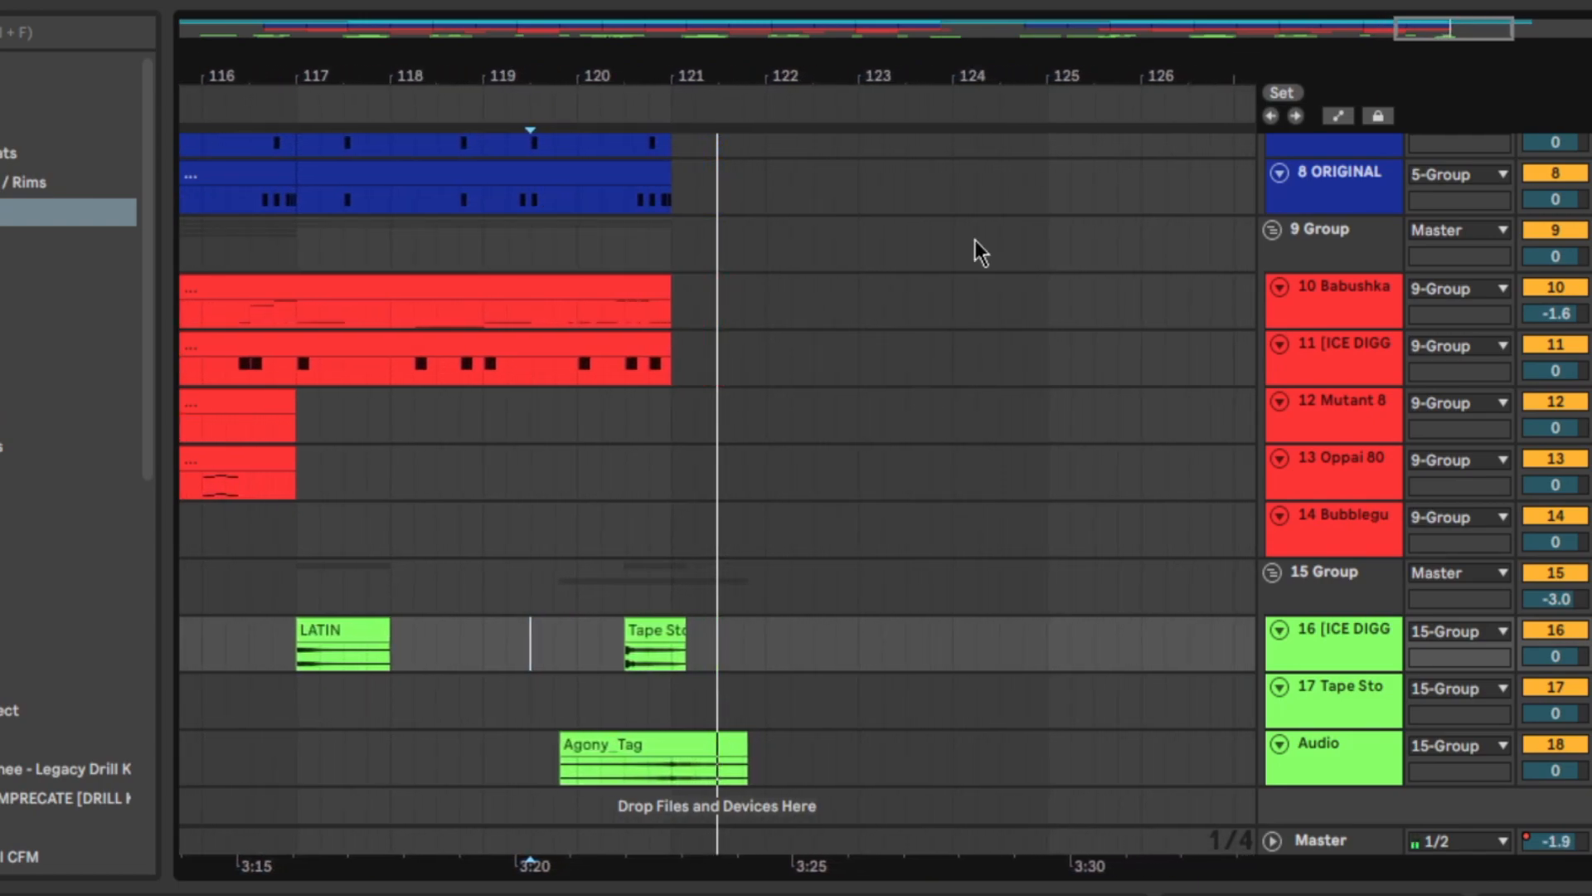
key(space)
Step: Show the whole arrangement from the first group and return the playback position to 1.1.1
double_click(1470, 32)
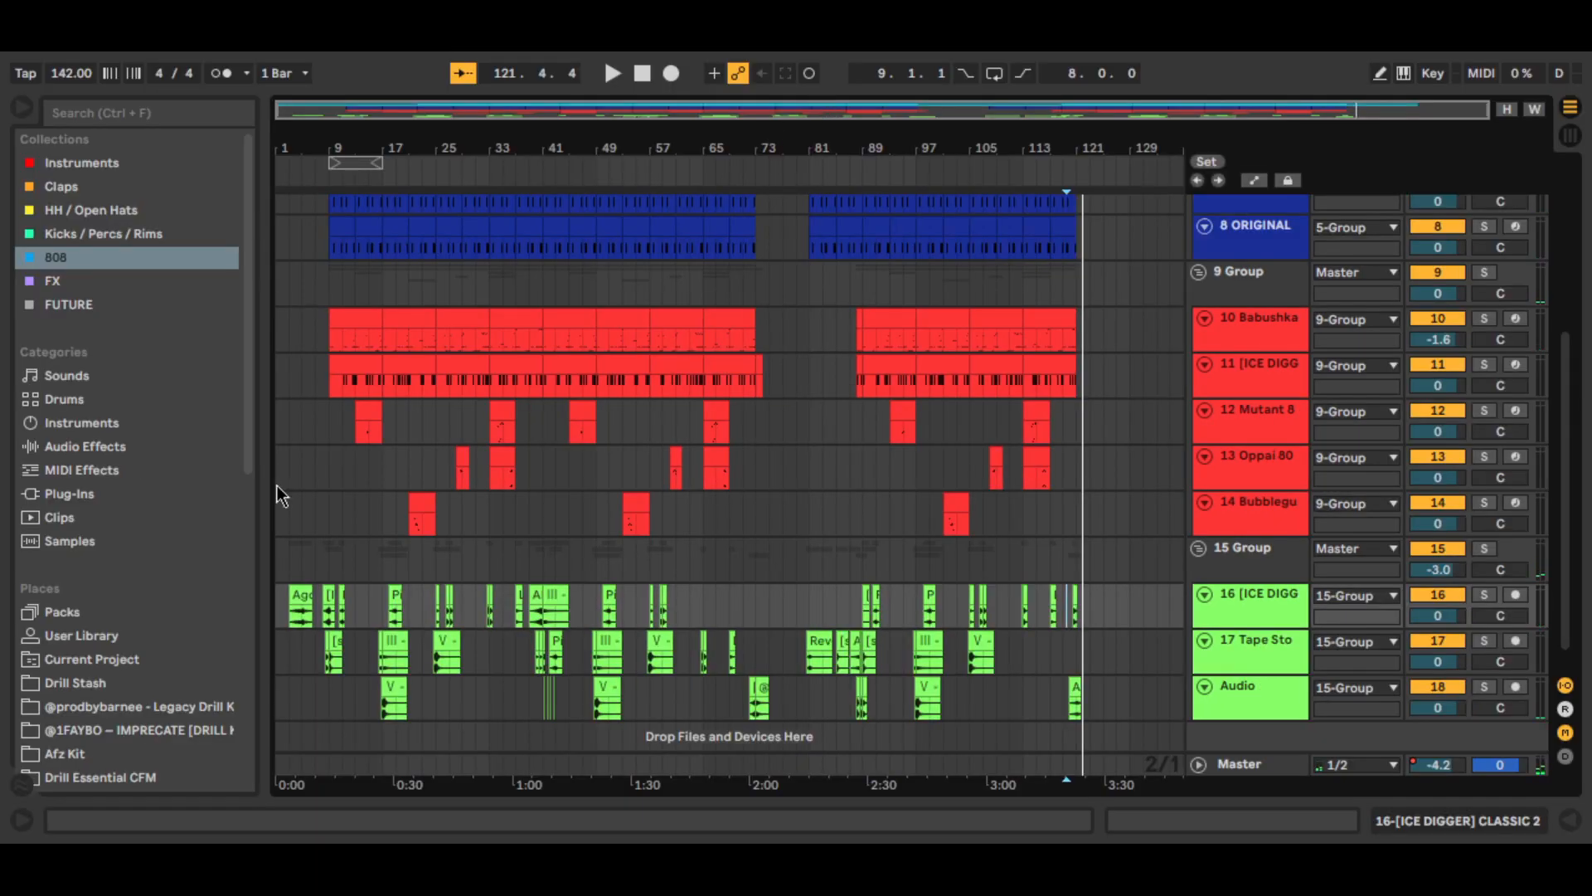
scroll(629, 546, up, 5)
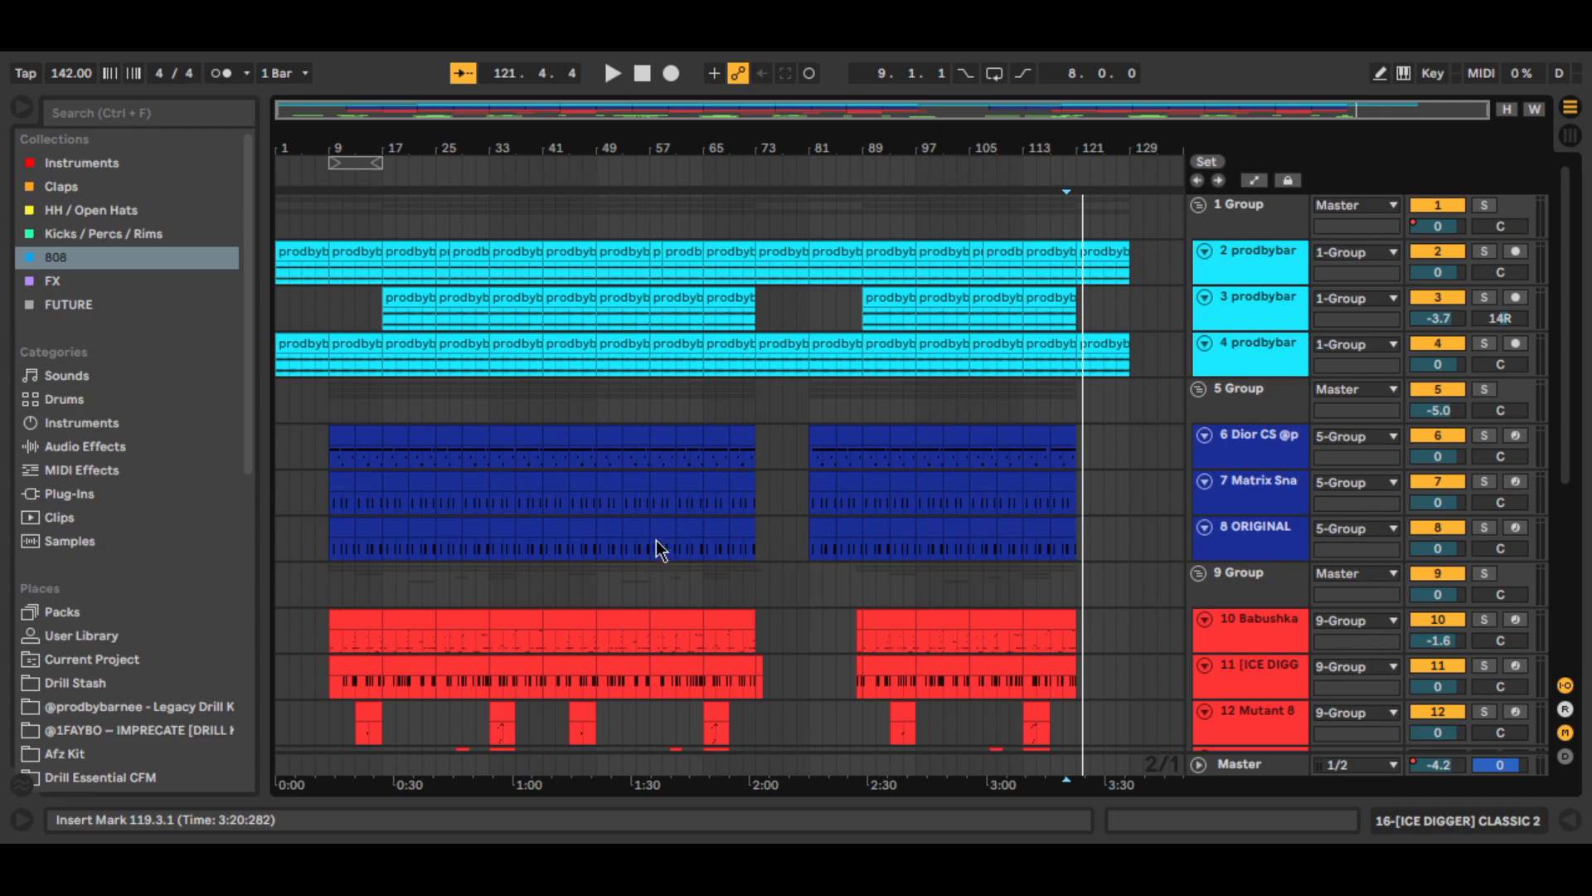
click(643, 75)
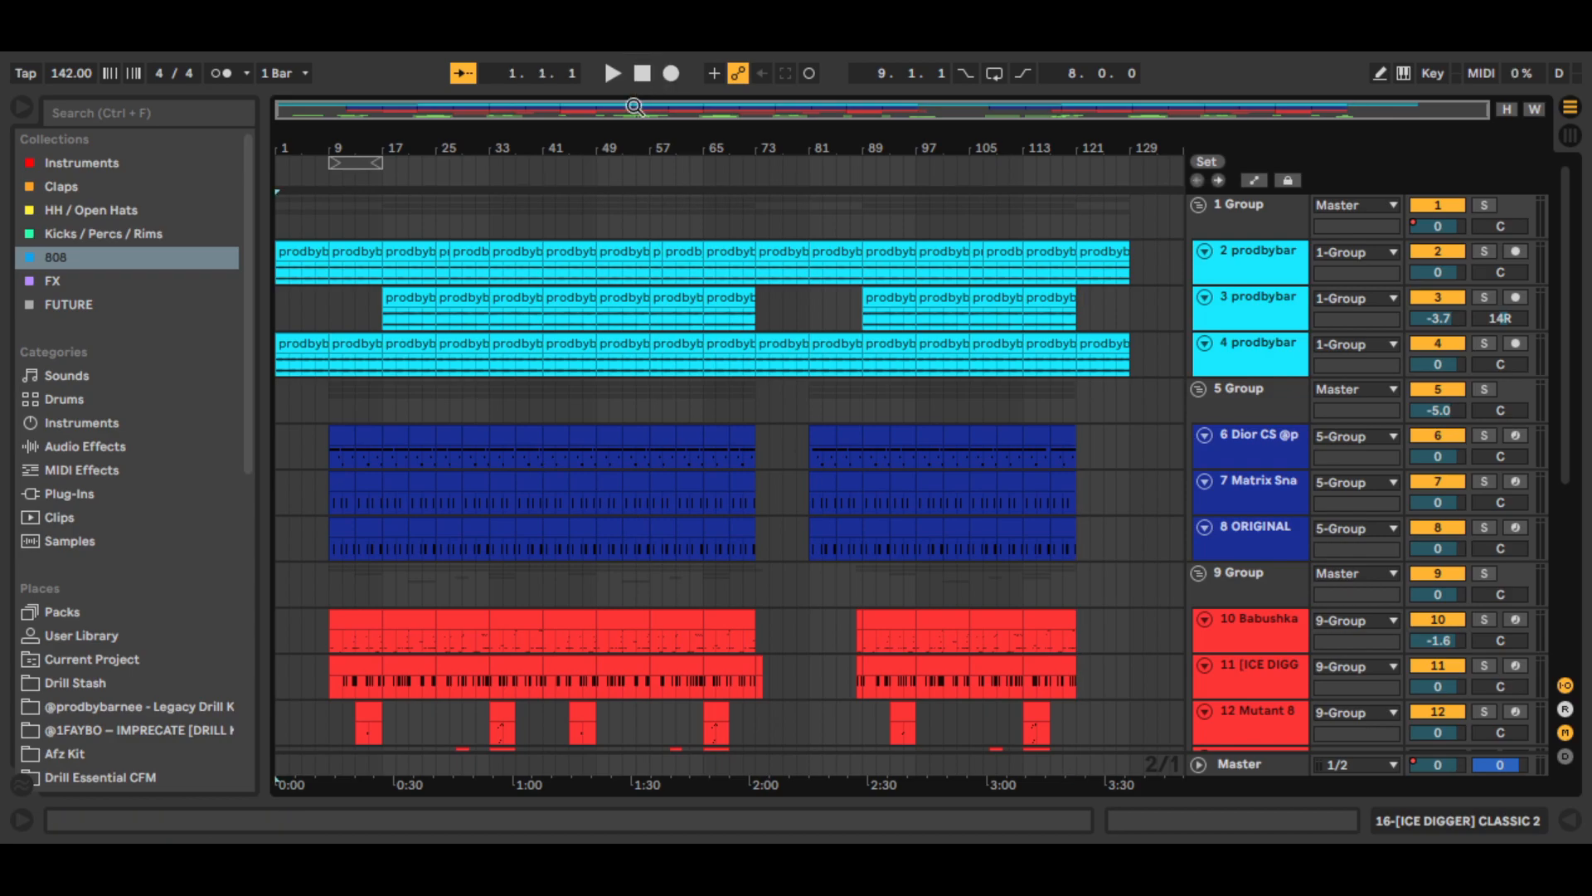